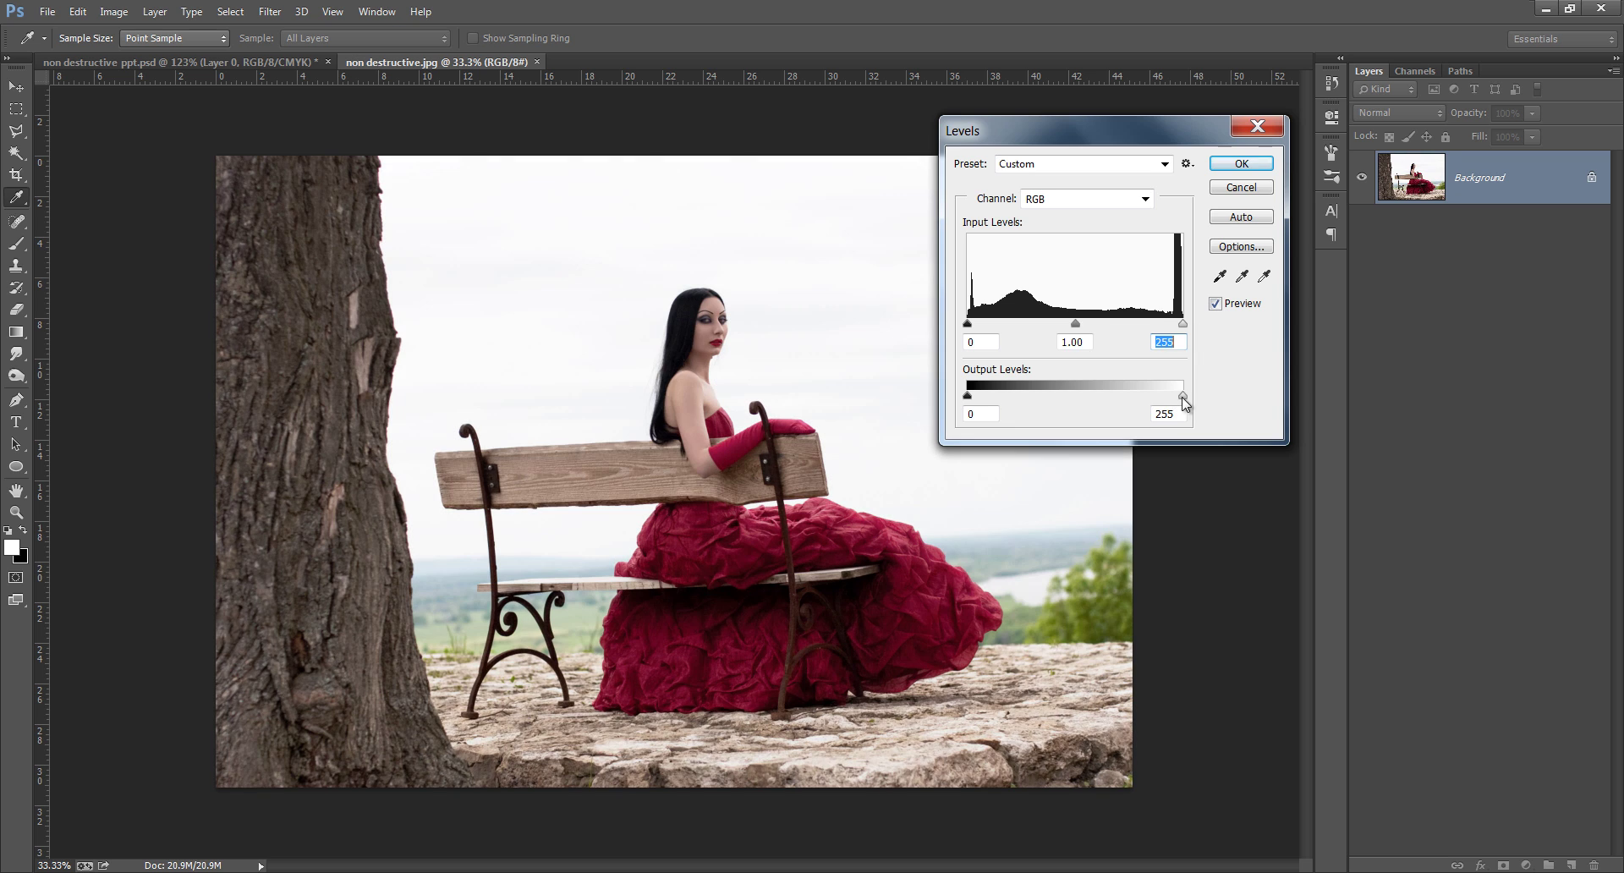
Try darkening the Background directly with Levels, lowering the output white level to 195, and undo it
drag(1181, 395, 1132, 395)
click(967, 395)
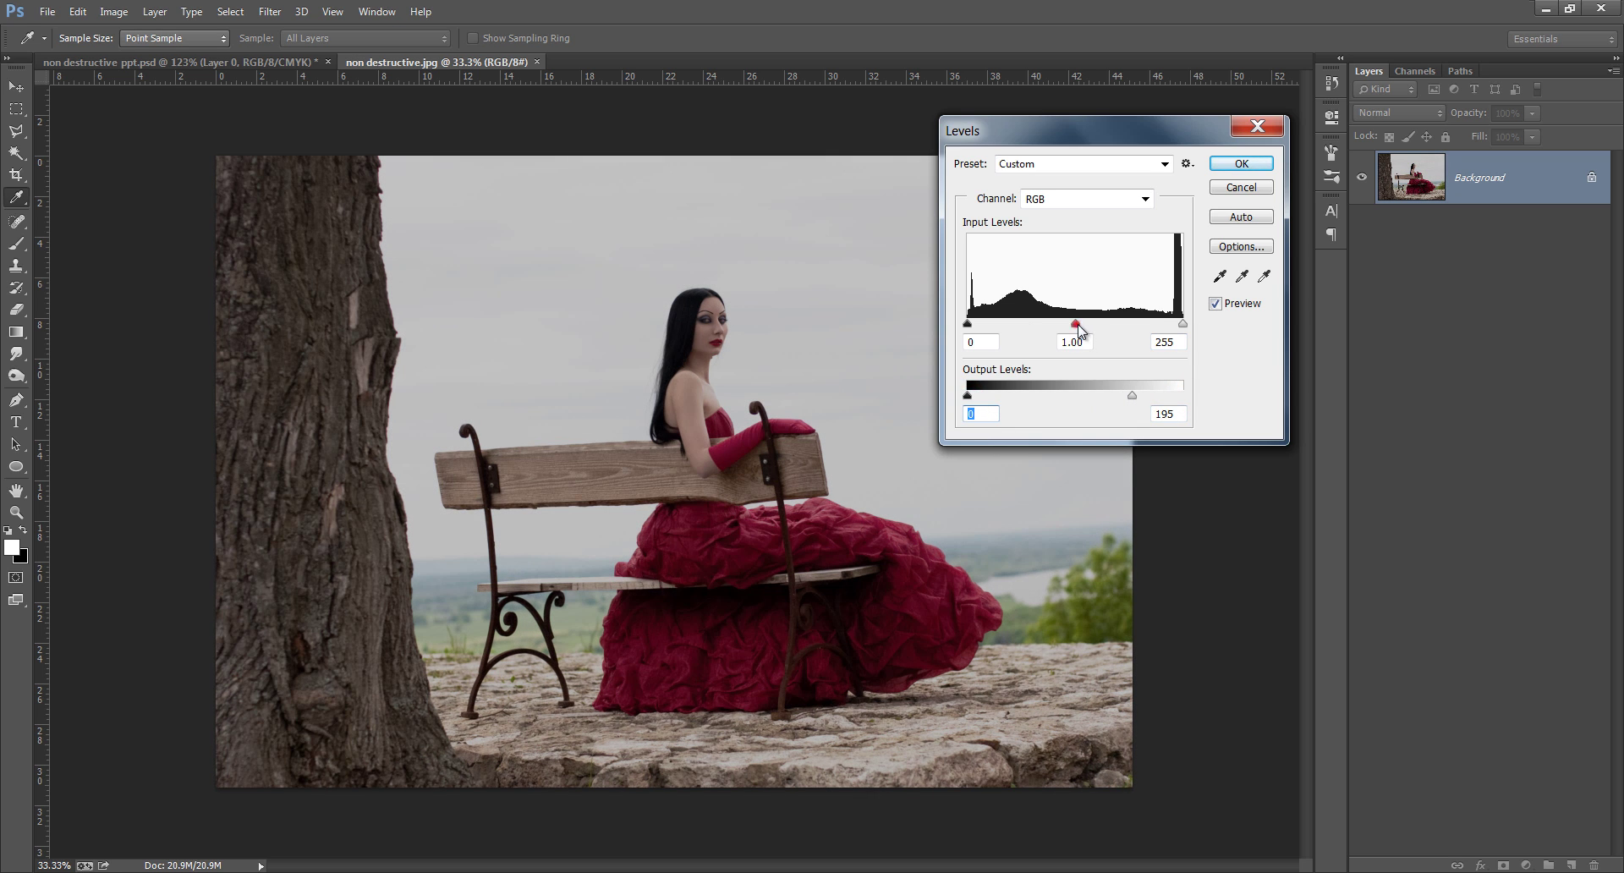
drag(1078, 323, 983, 323)
click(1240, 164)
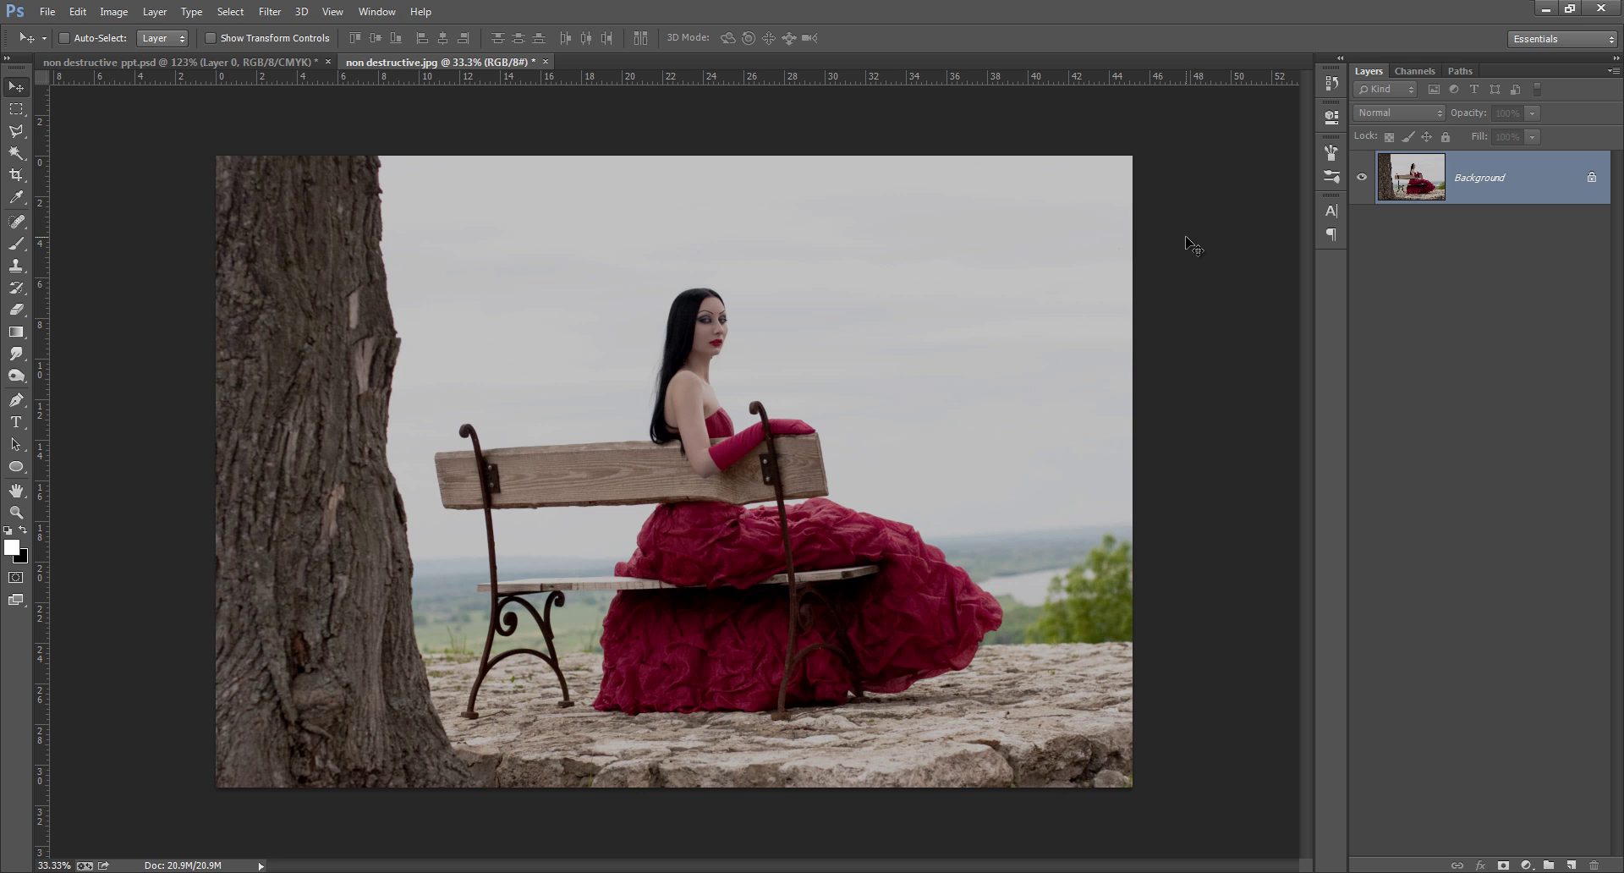
key(ctrl+z)
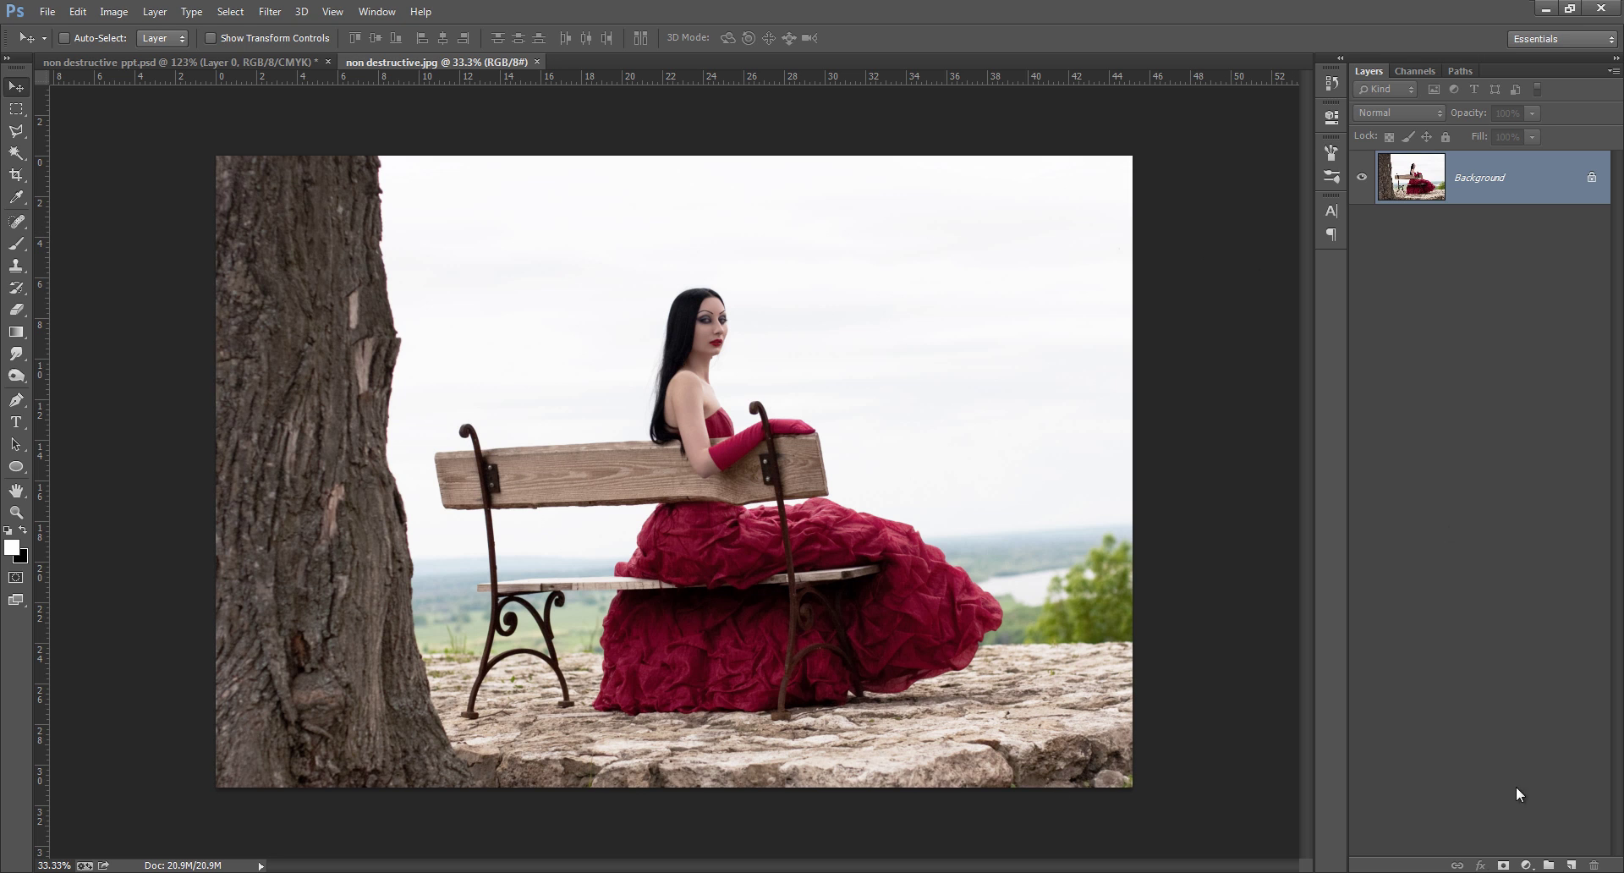
Add a Levels adjustment layer above the Background and lower its output white level to 187
click(1526, 865)
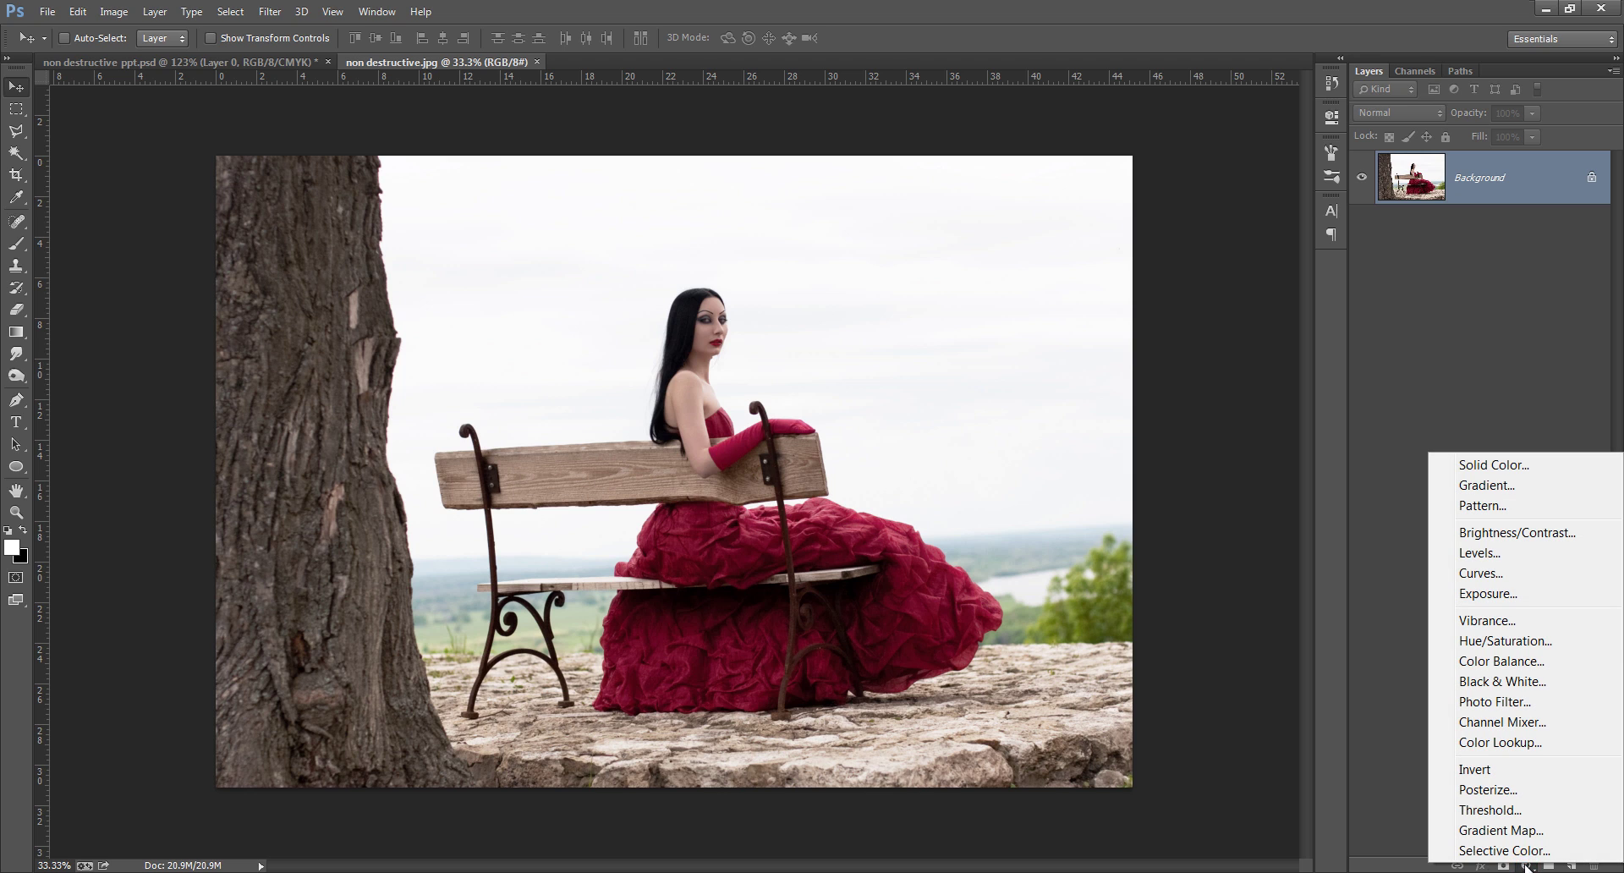
click(1482, 554)
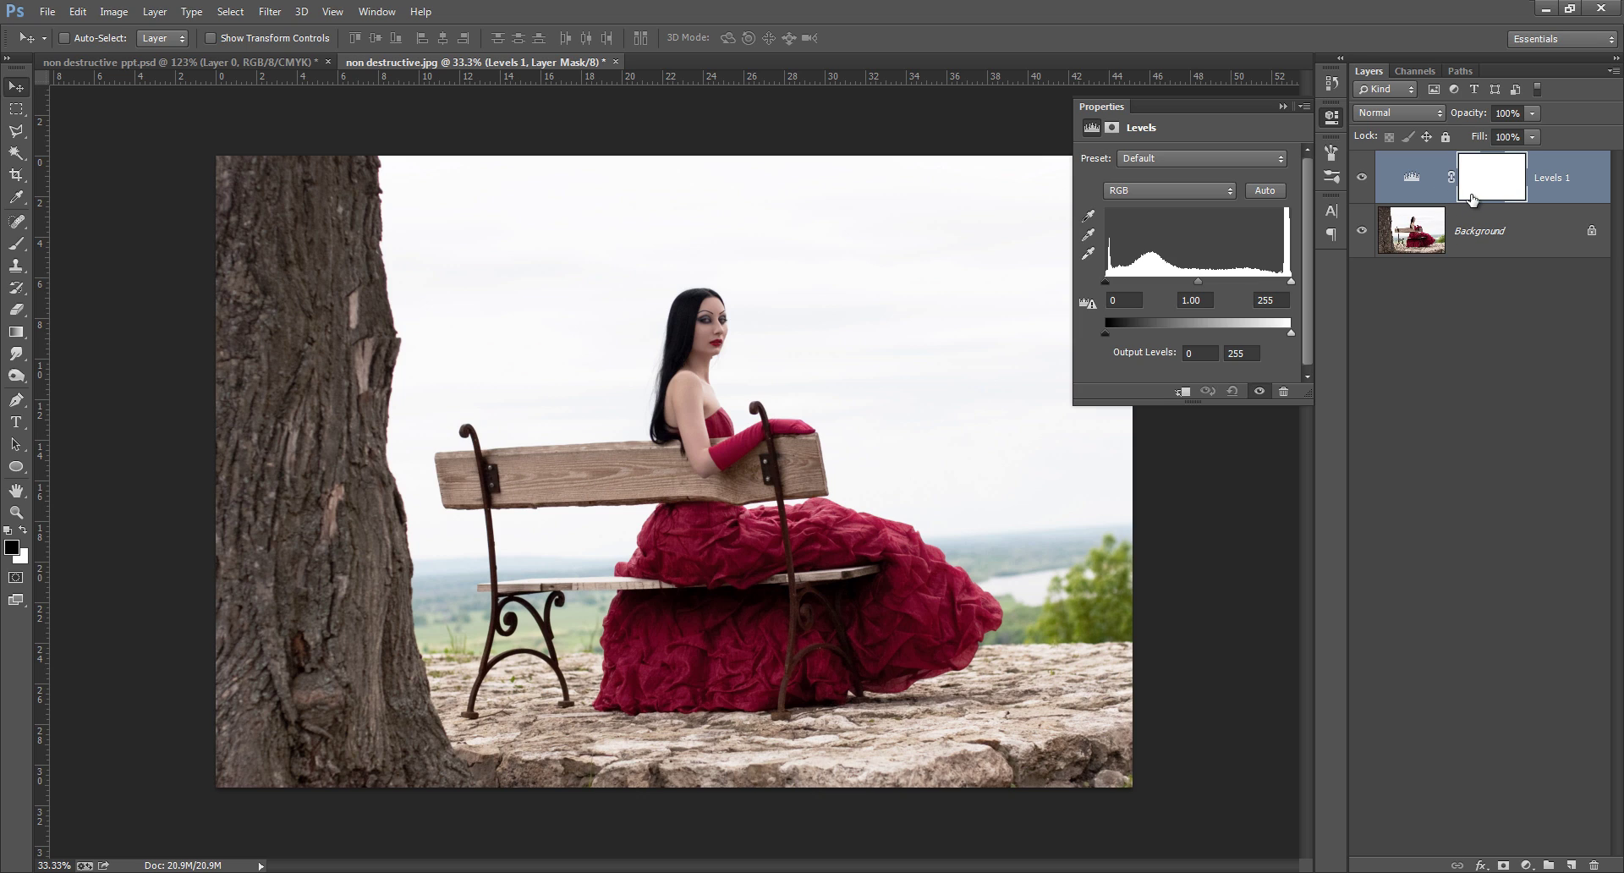
click(1404, 117)
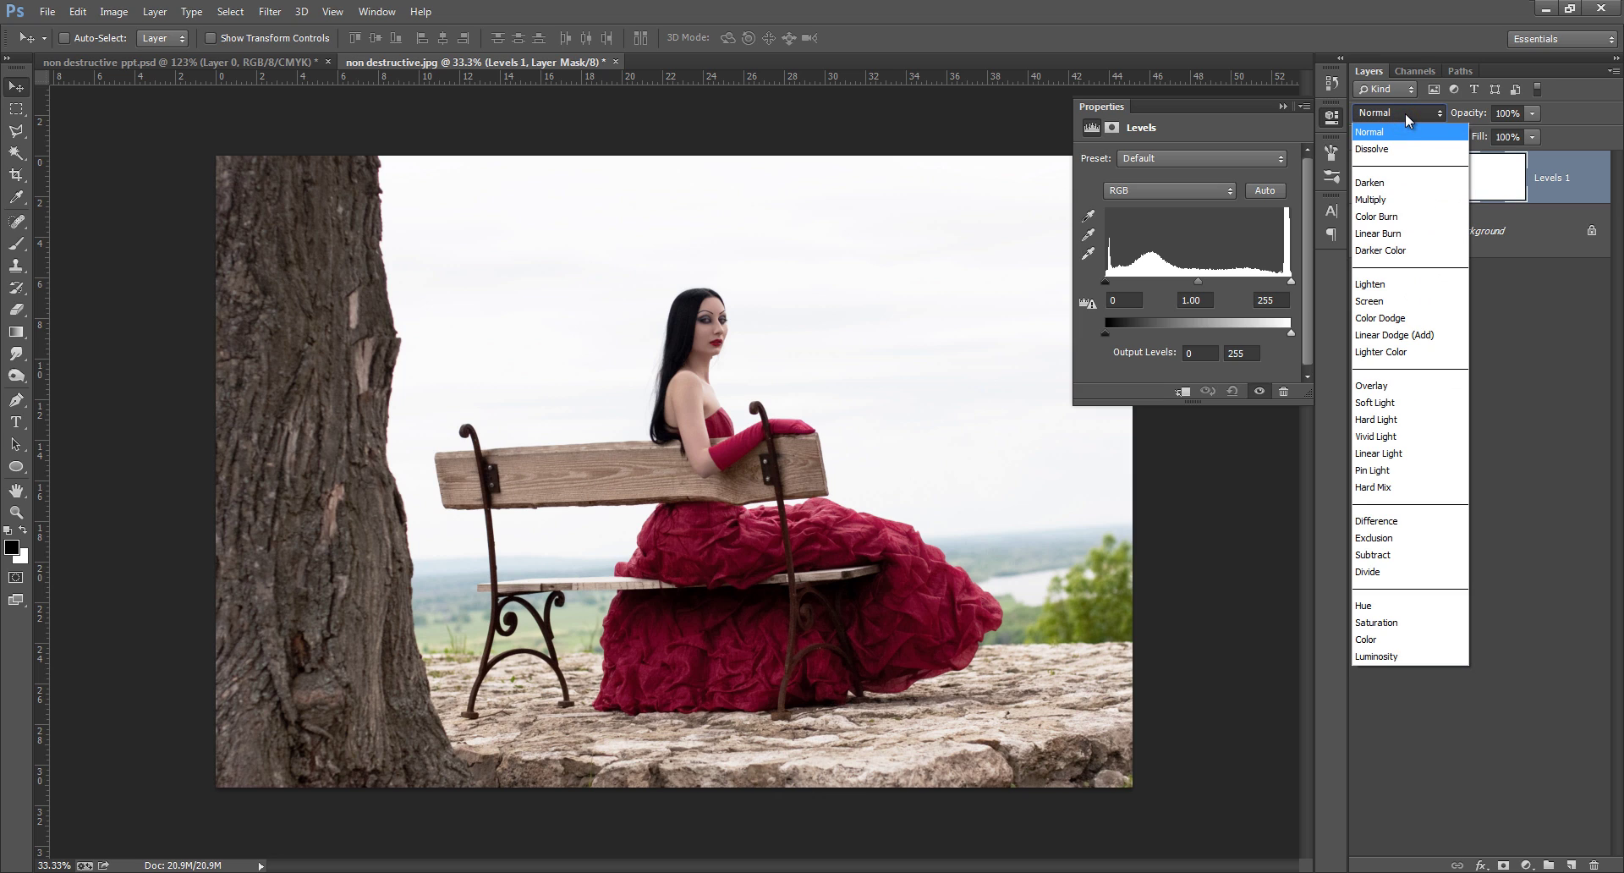
click(1561, 138)
drag(1291, 281, 1240, 332)
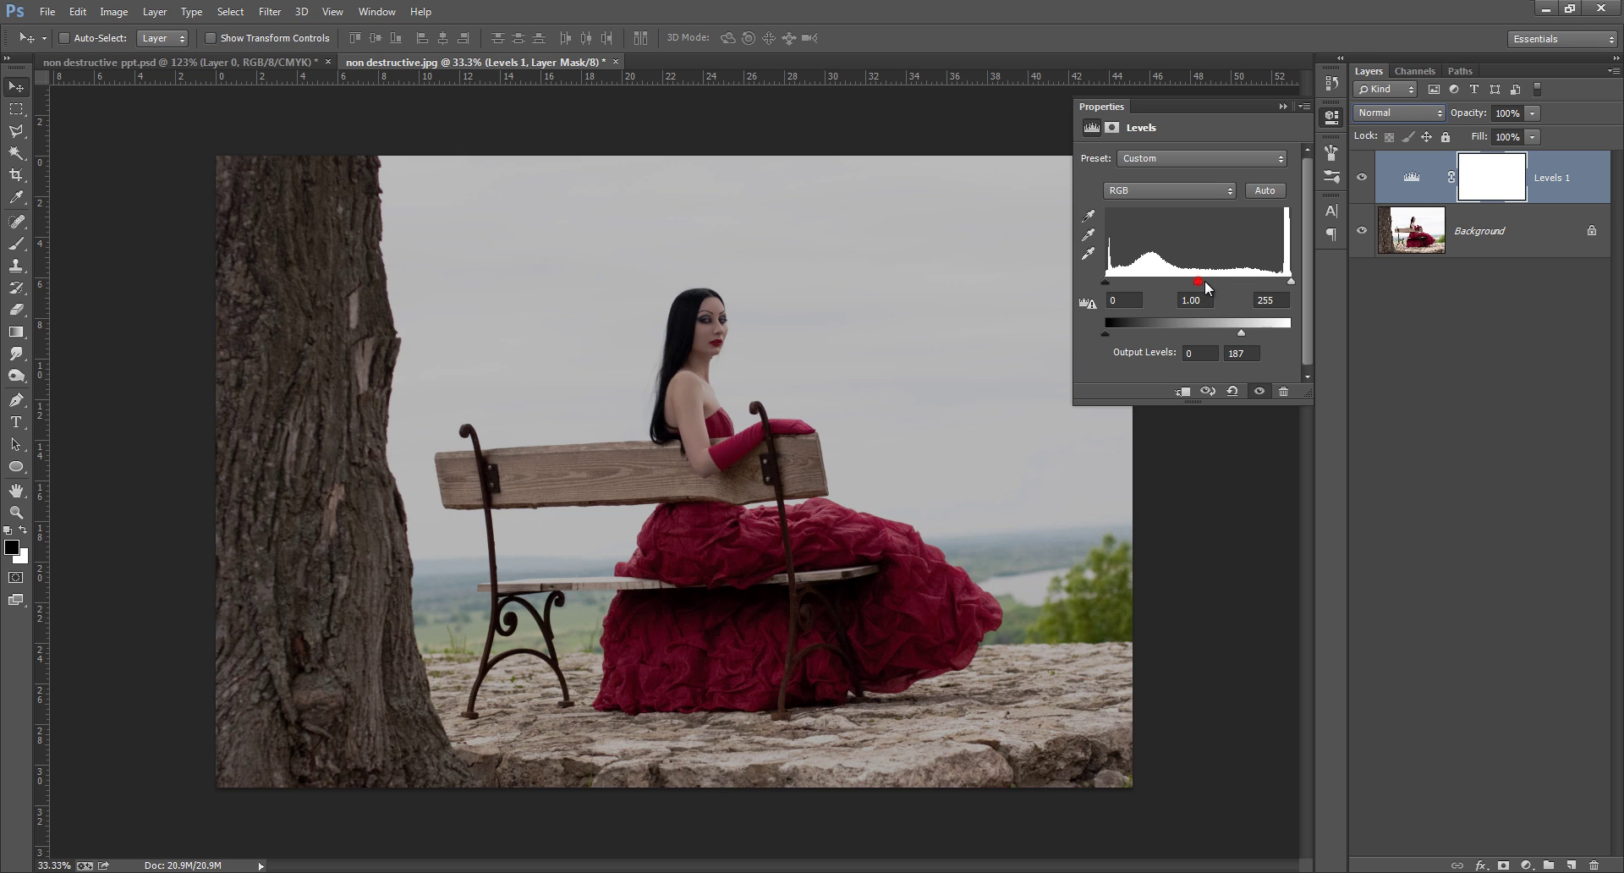
click(1469, 606)
click(1281, 106)
click(1476, 197)
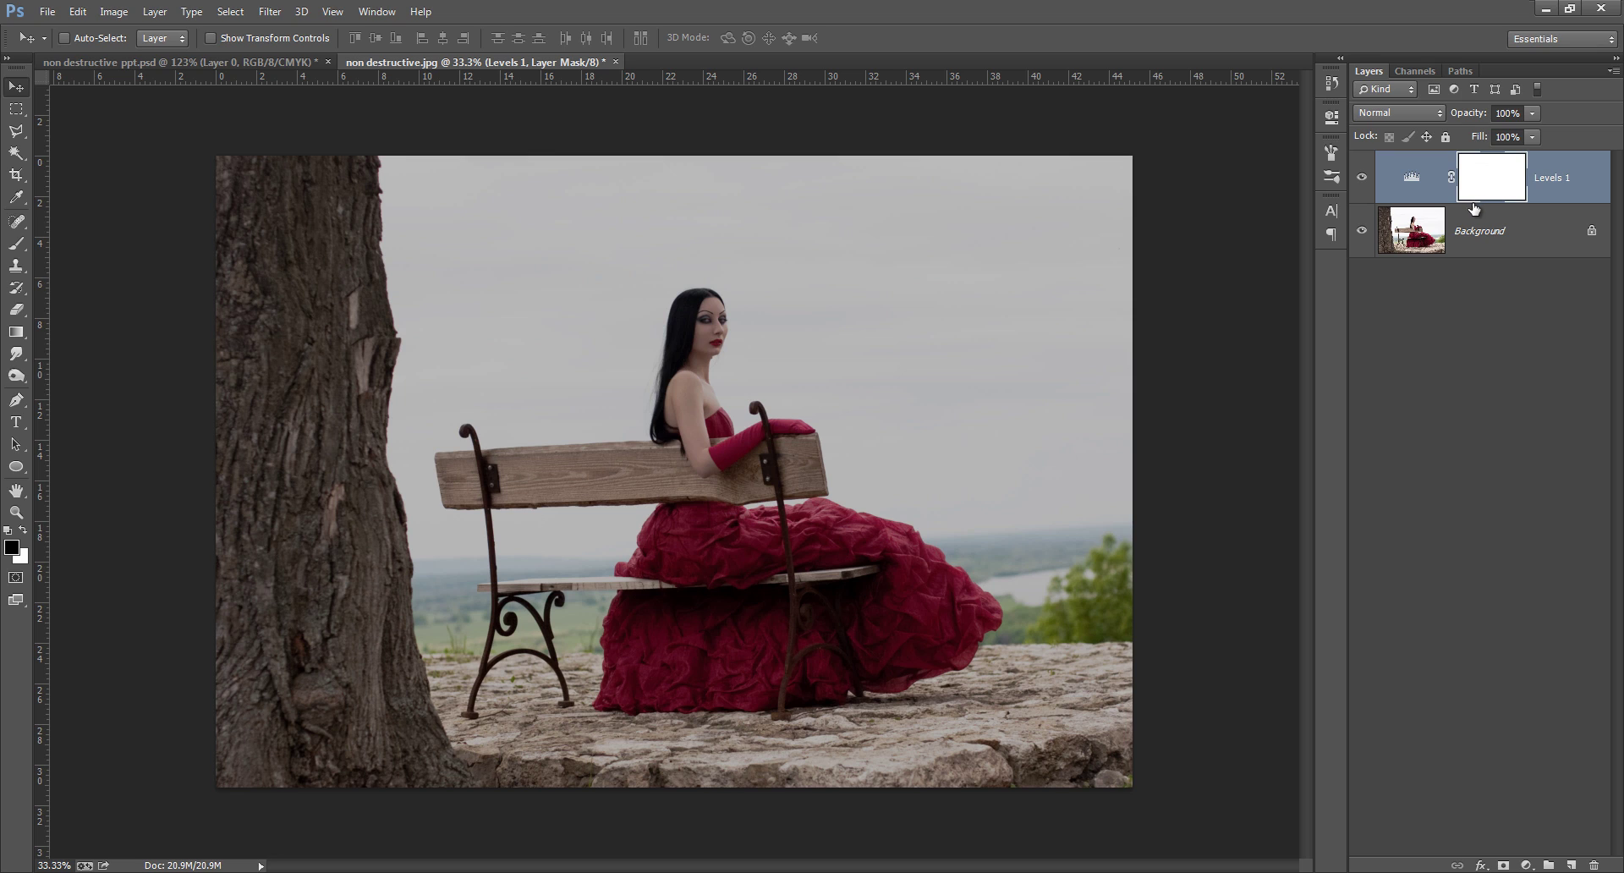
Add a Color Balance adjustment layer and shift its midtones toward red for a warmer tone
click(1526, 863)
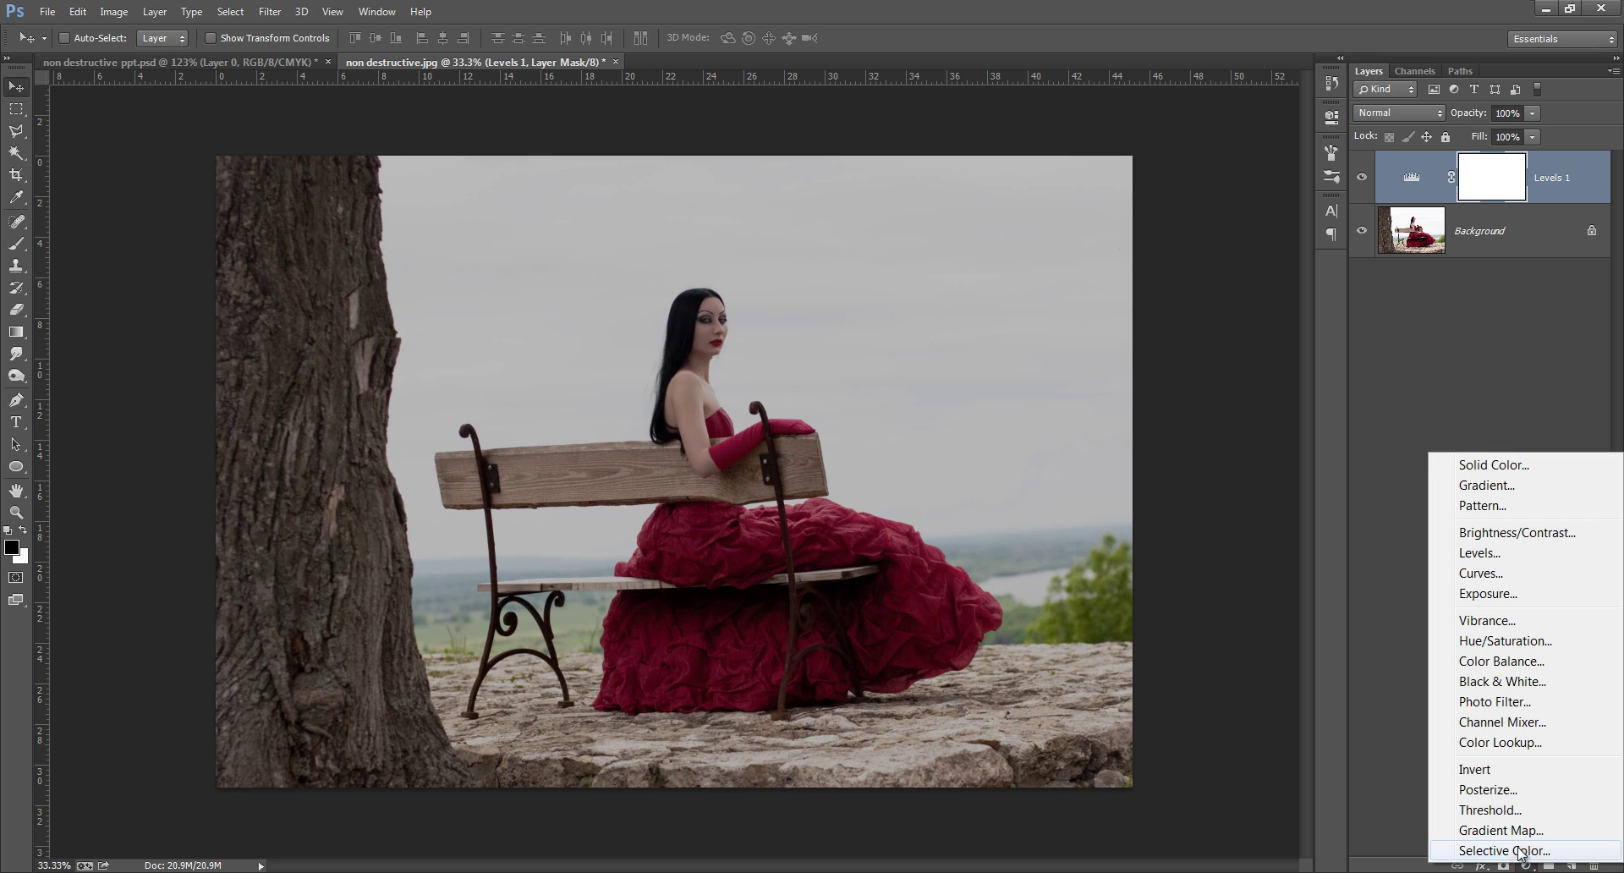
click(1513, 659)
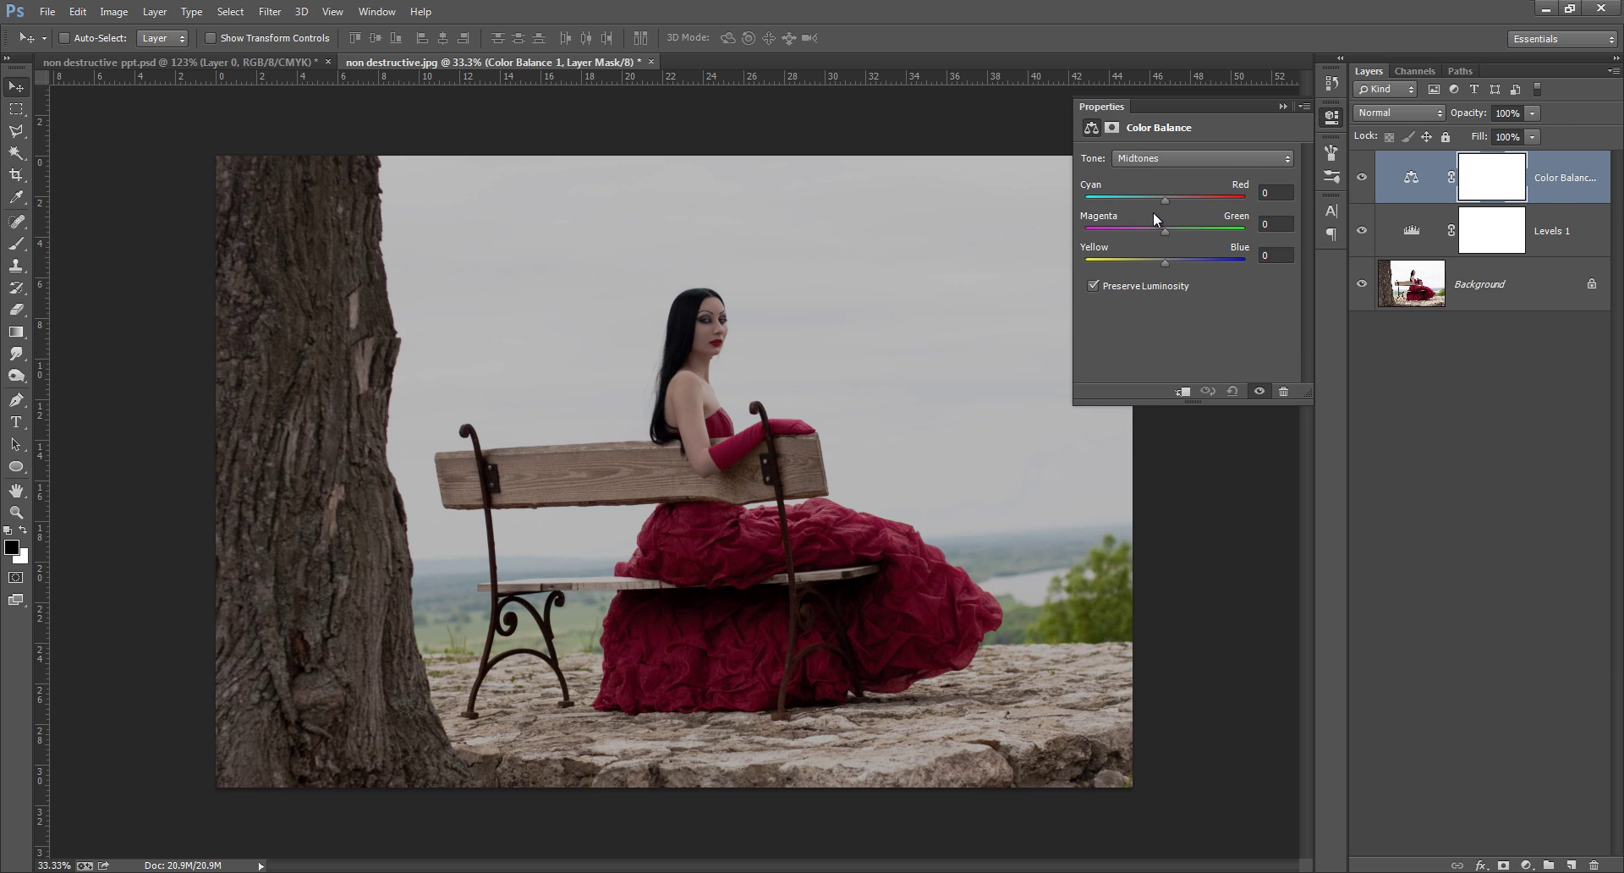
mouse_move(1164, 201)
mouse_down()
mouse_move(1185, 200)
mouse_move(1172, 201)
mouse_up()
click(1282, 106)
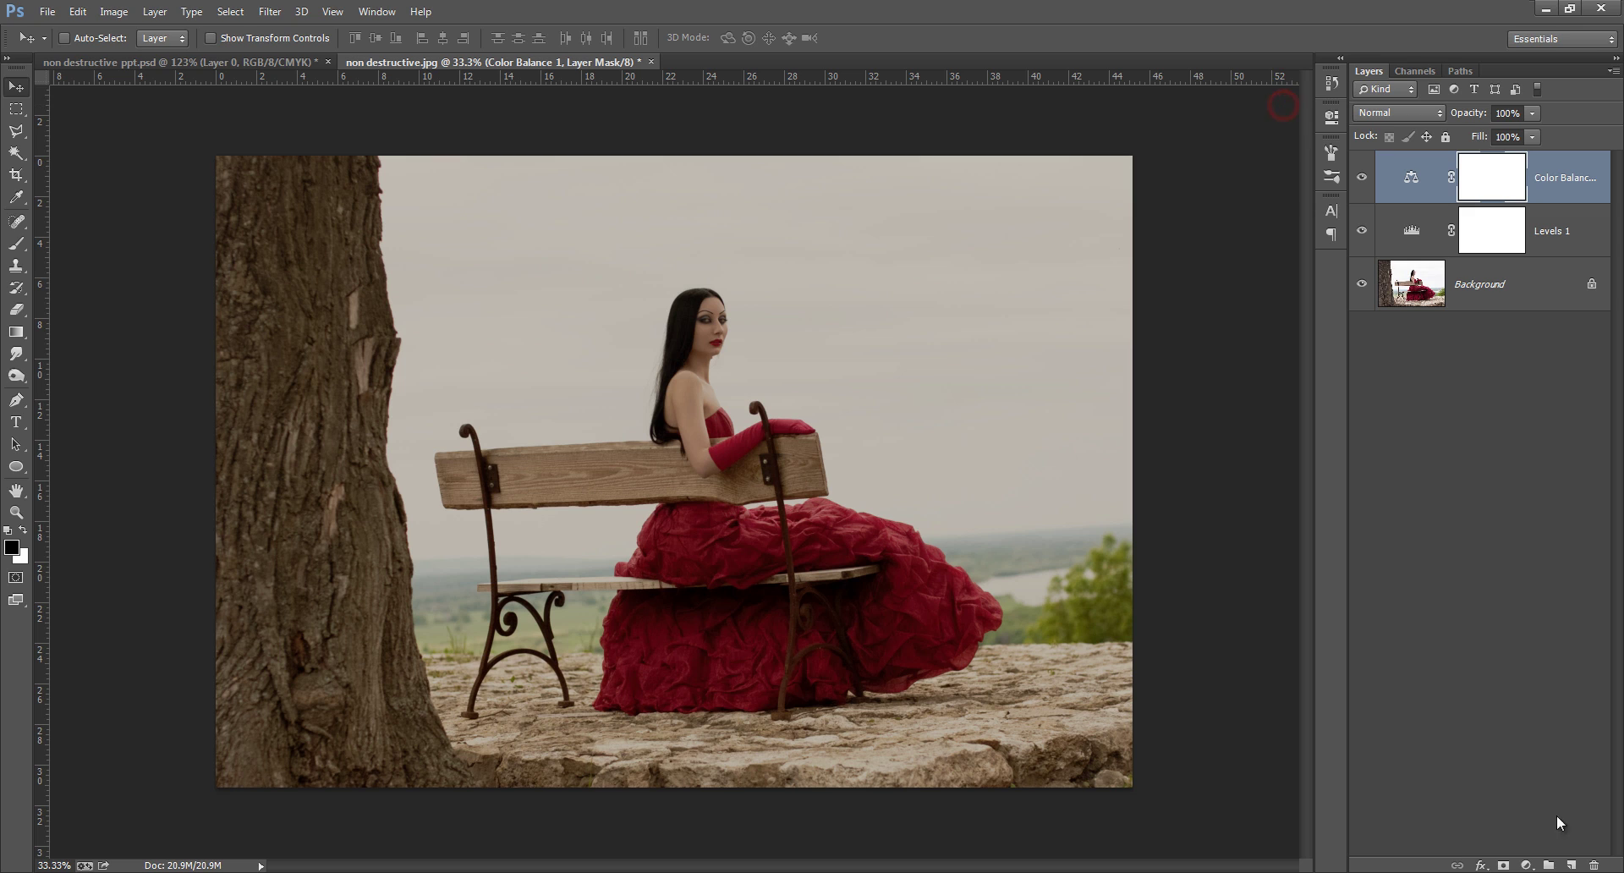
Add a Curves adjustment layer and bend its Blue channel curve, raising the highlights and lowering the shadows
click(1526, 865)
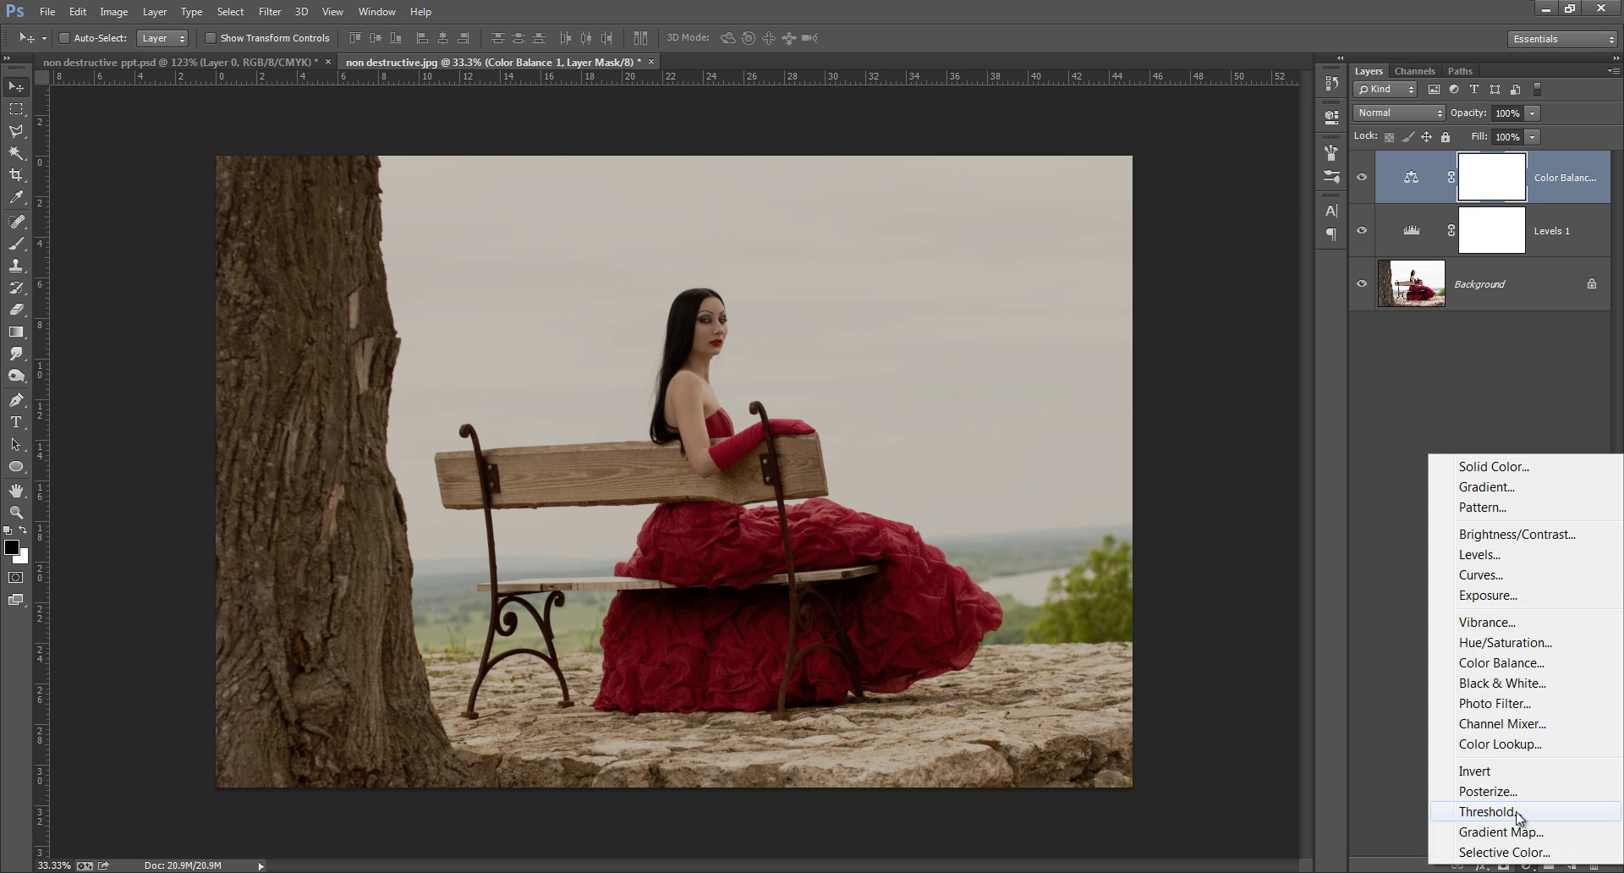
click(1494, 576)
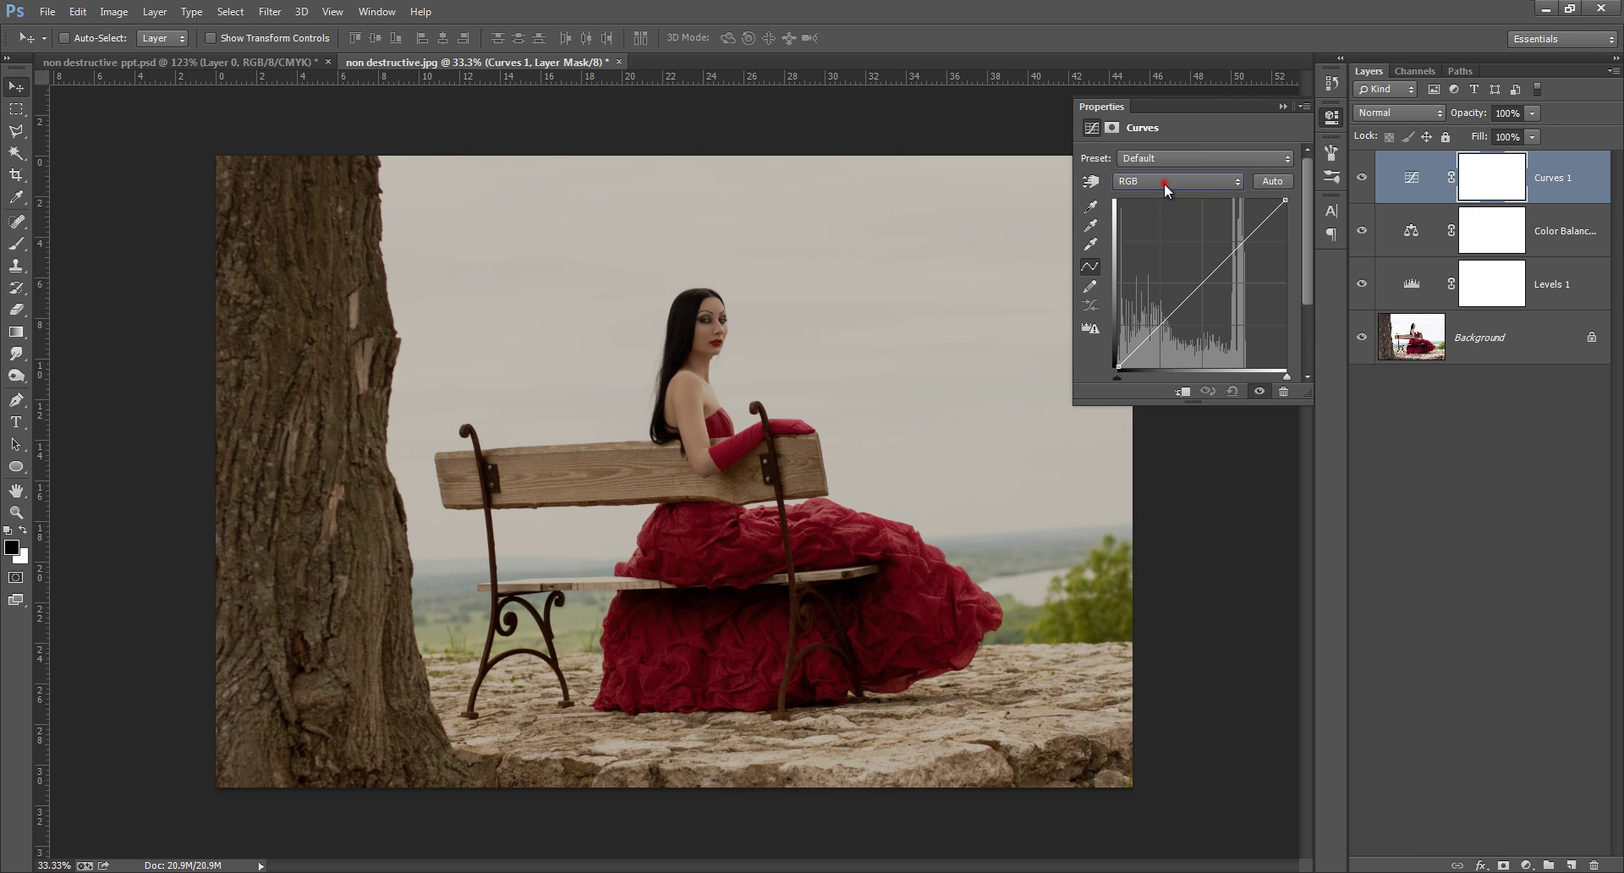
click(1164, 182)
click(1160, 220)
click(1161, 180)
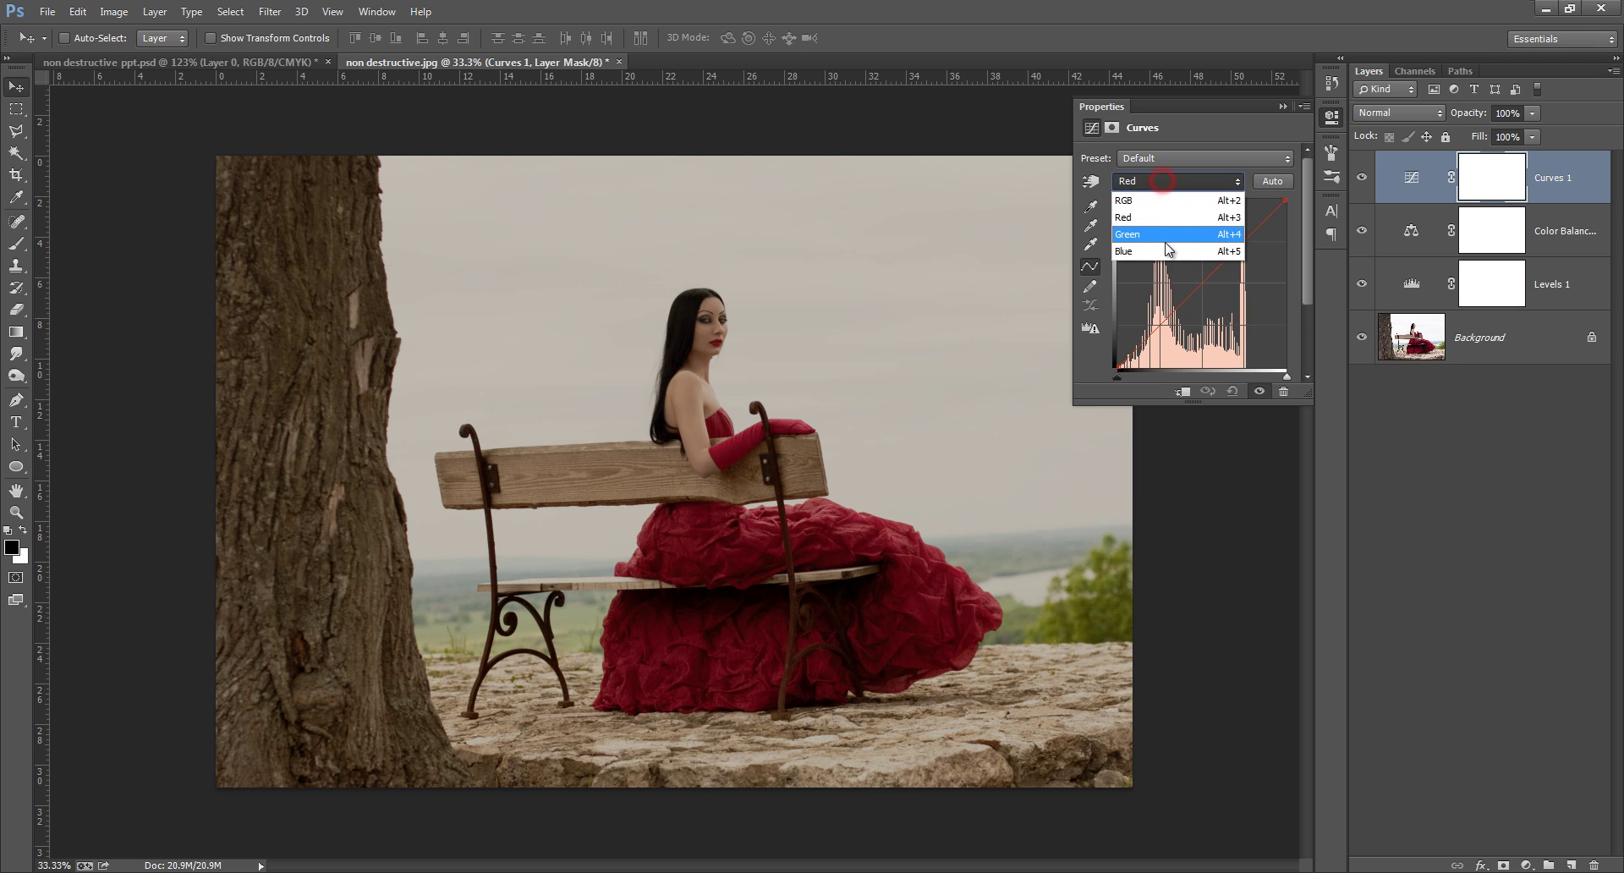
click(1164, 251)
drag(1241, 244, 1242, 229)
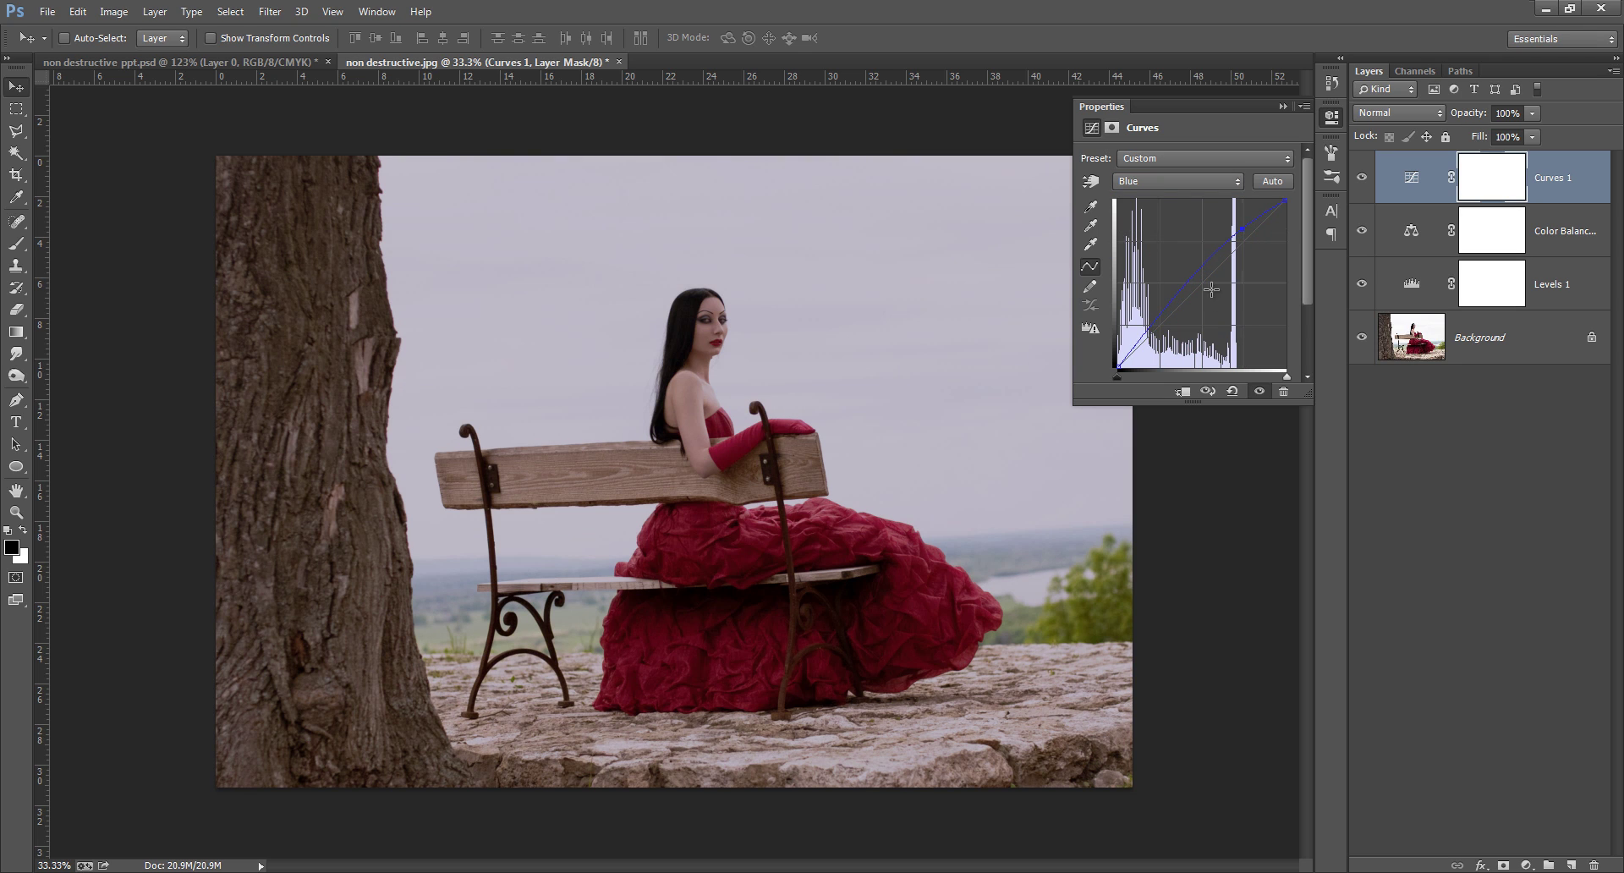
drag(1156, 323, 1157, 335)
click(1200, 279)
click(1278, 103)
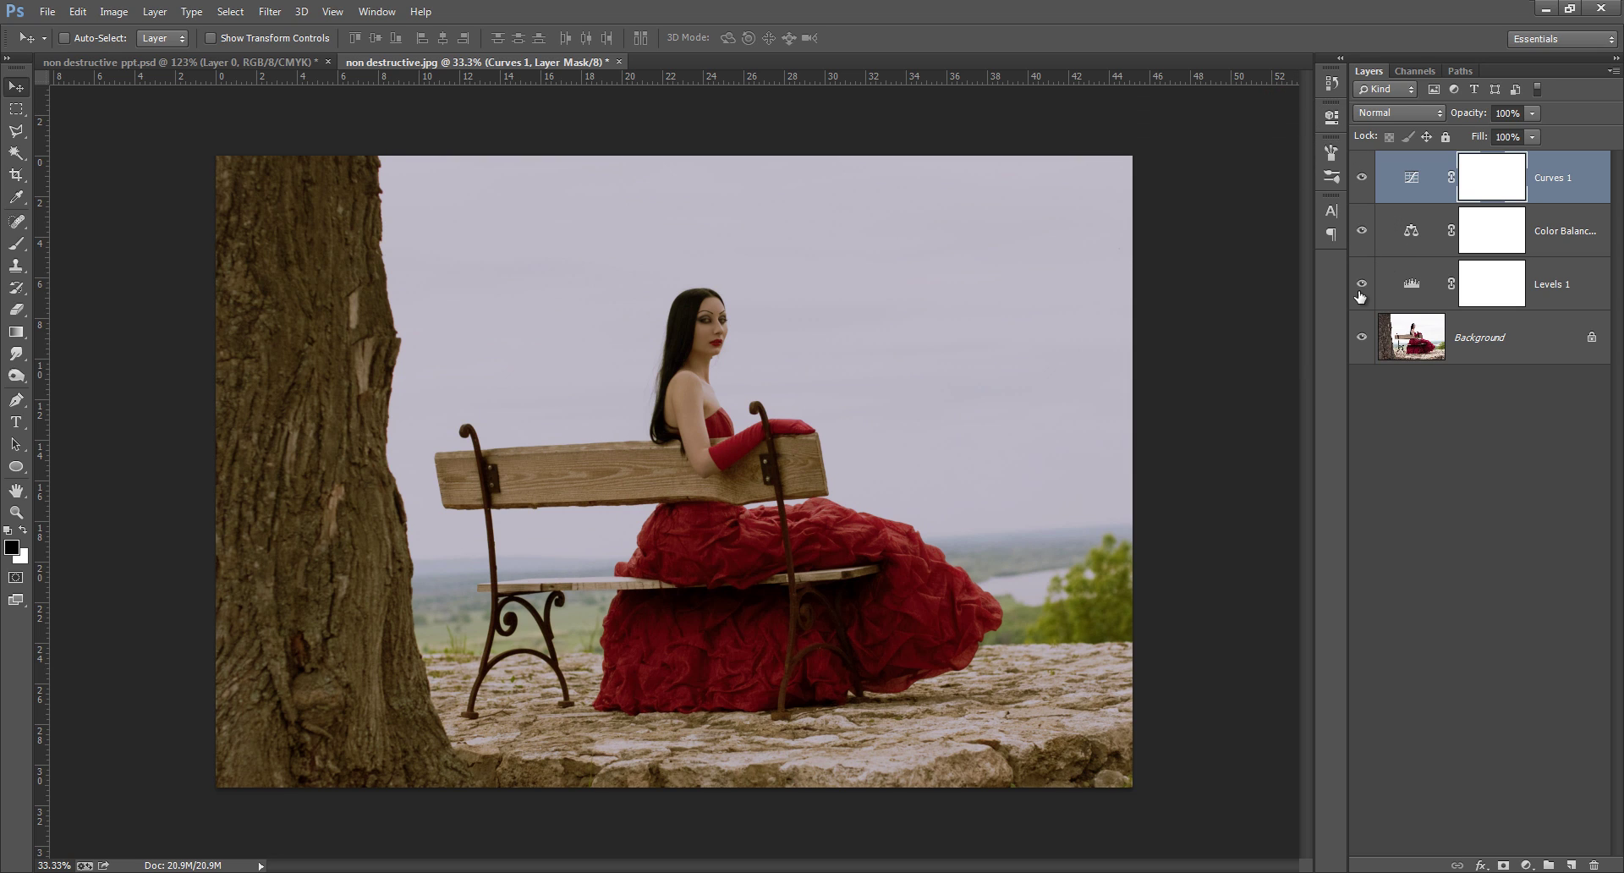
Hide and reshow the Levels, Color Balance and Curves adjustment layers to compare the photo before and after
drag(1360, 290, 1363, 178)
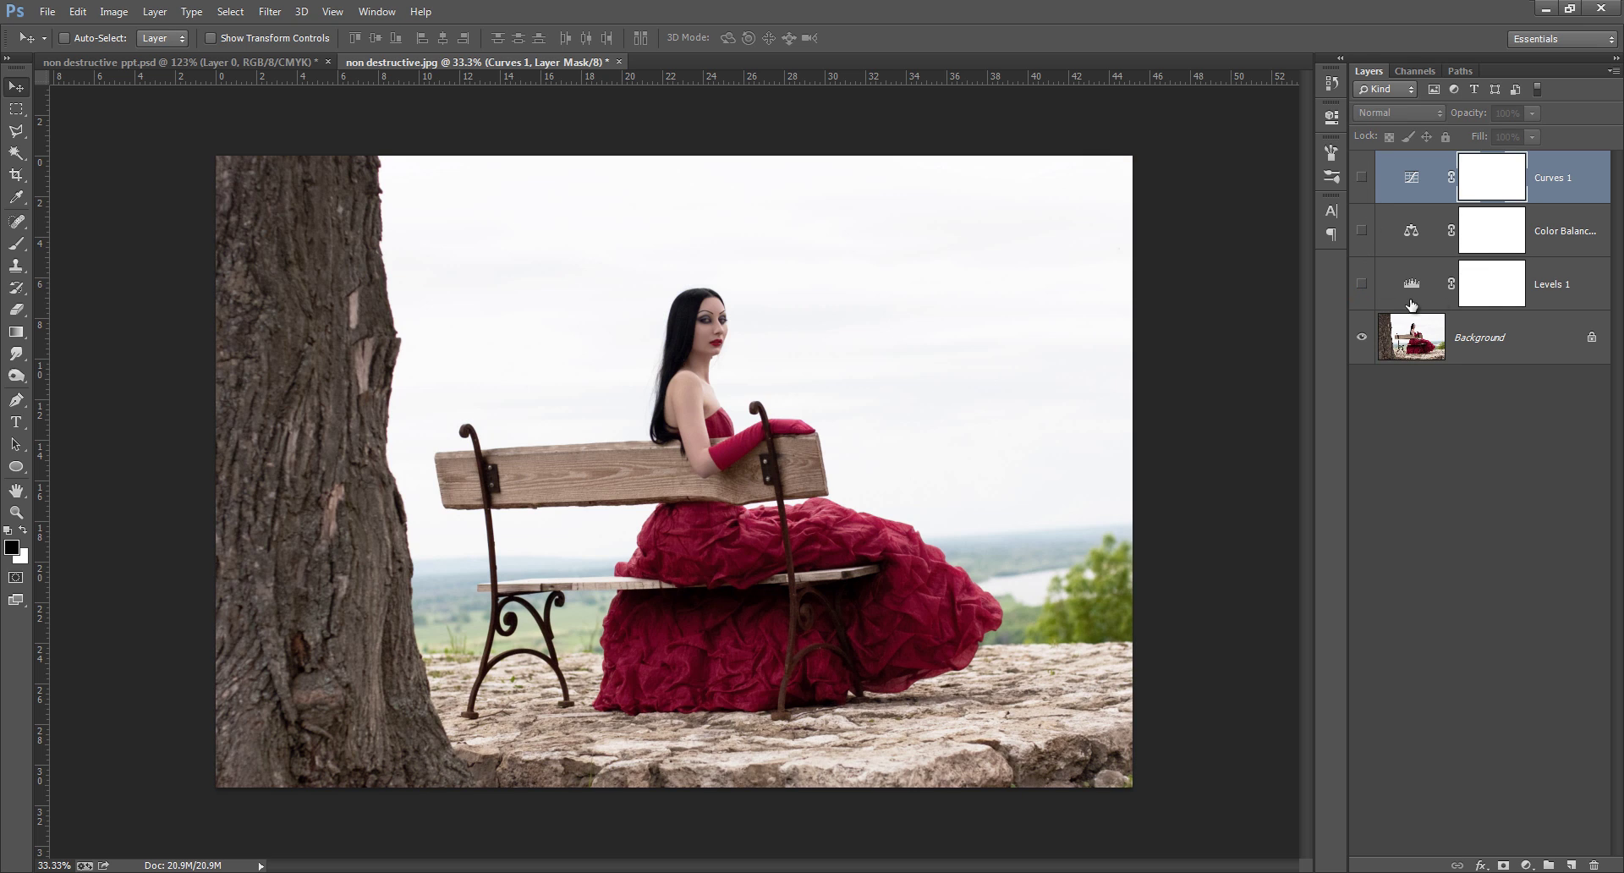
drag(1363, 283, 1363, 178)
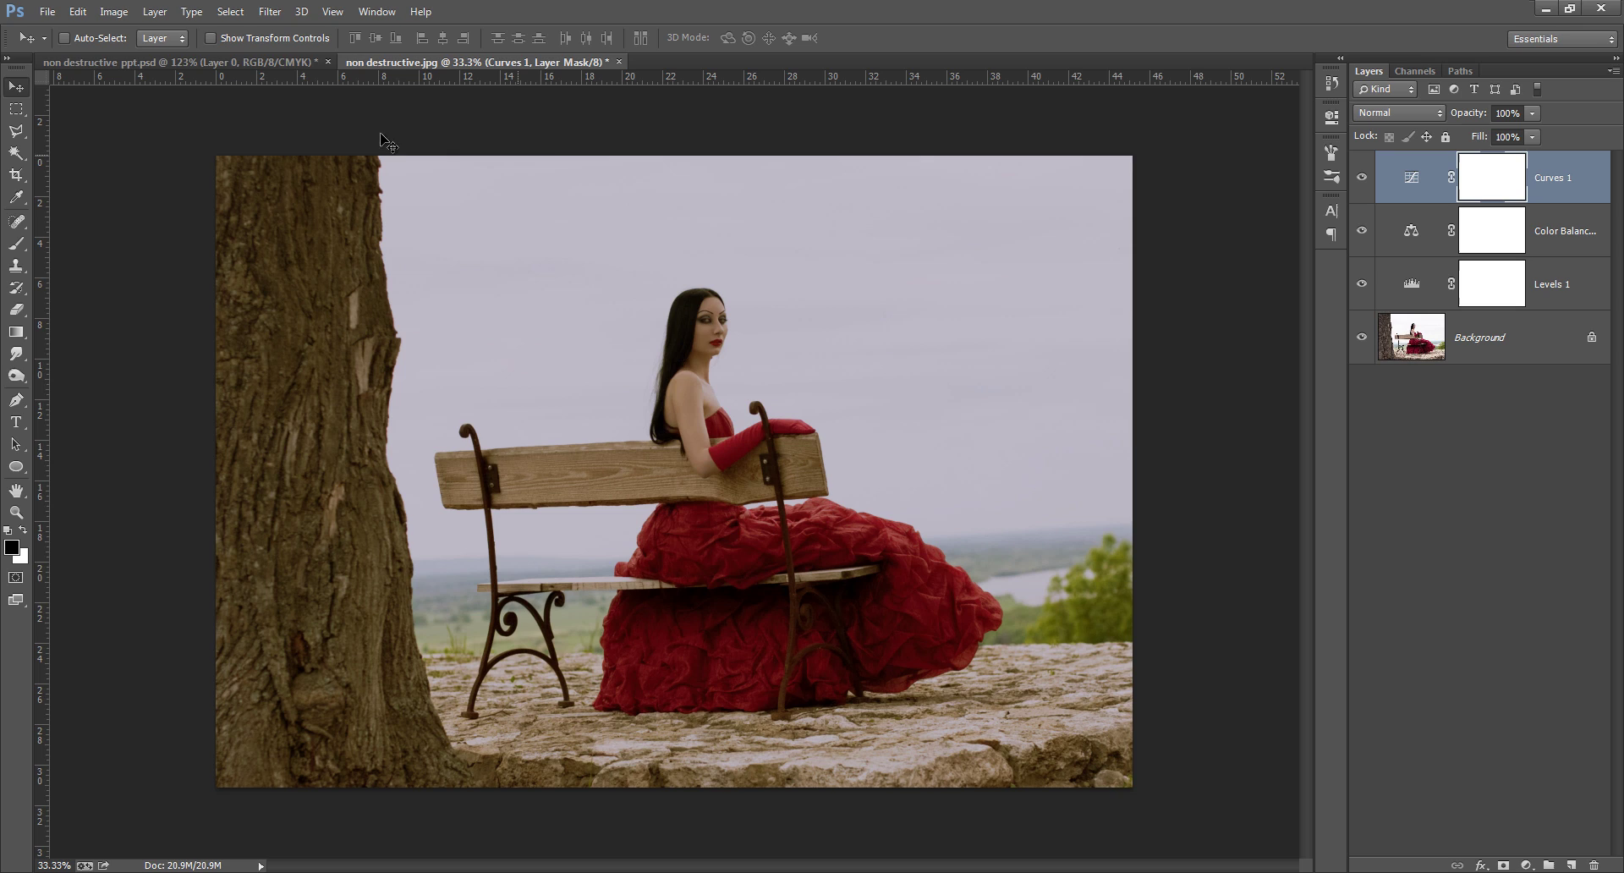
Review the nondestructive techniques list in non destructive ppt.psd, and return to the photo document
click(267, 64)
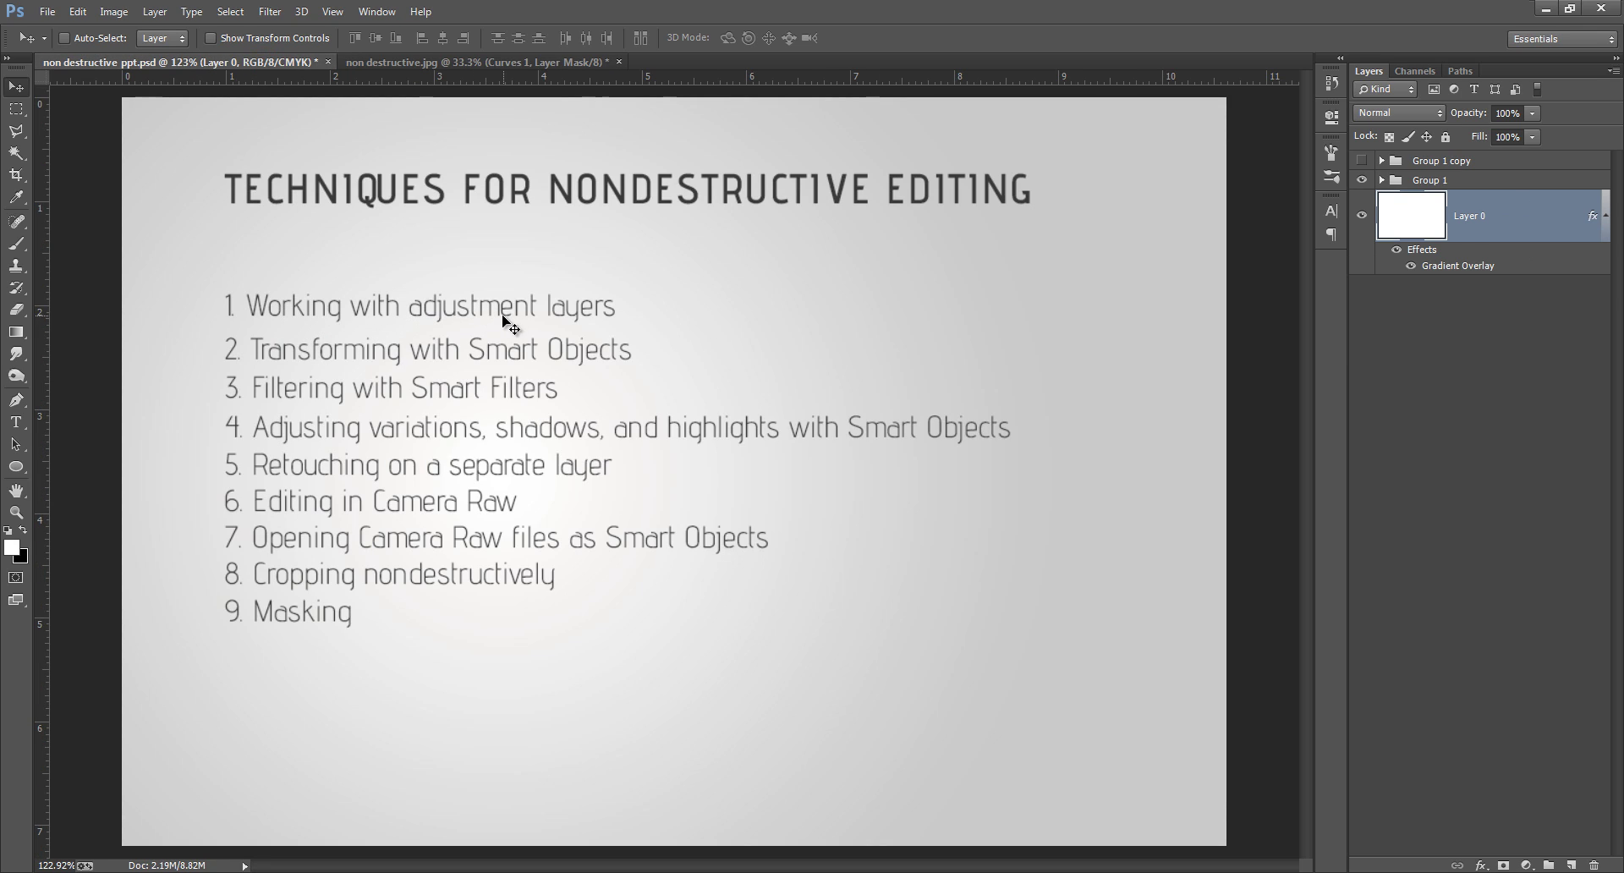
click(457, 63)
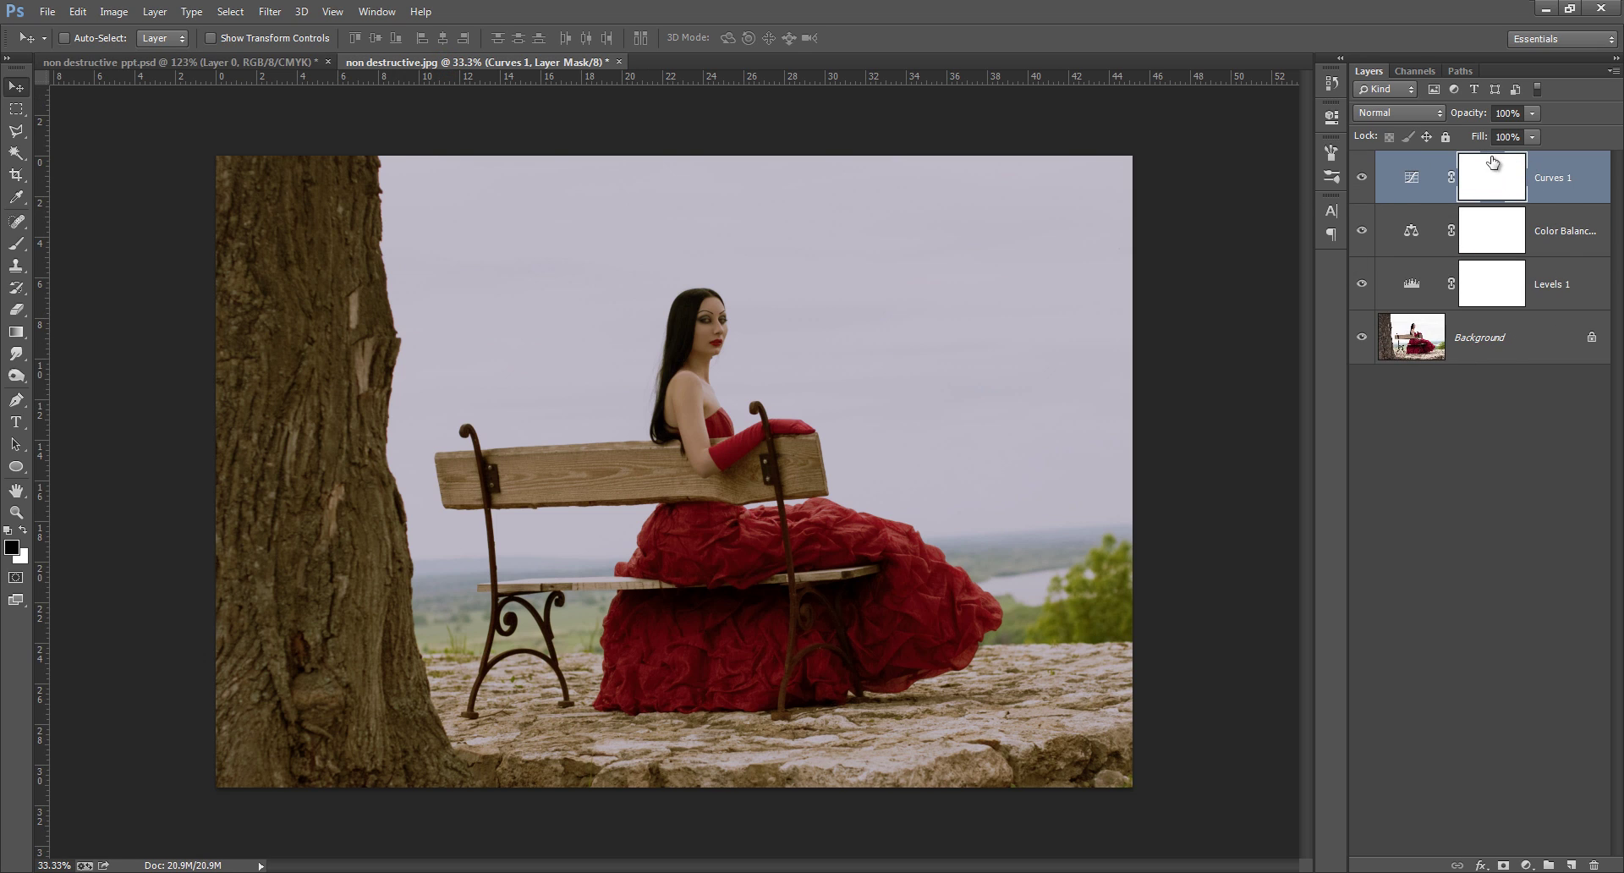
click(1525, 864)
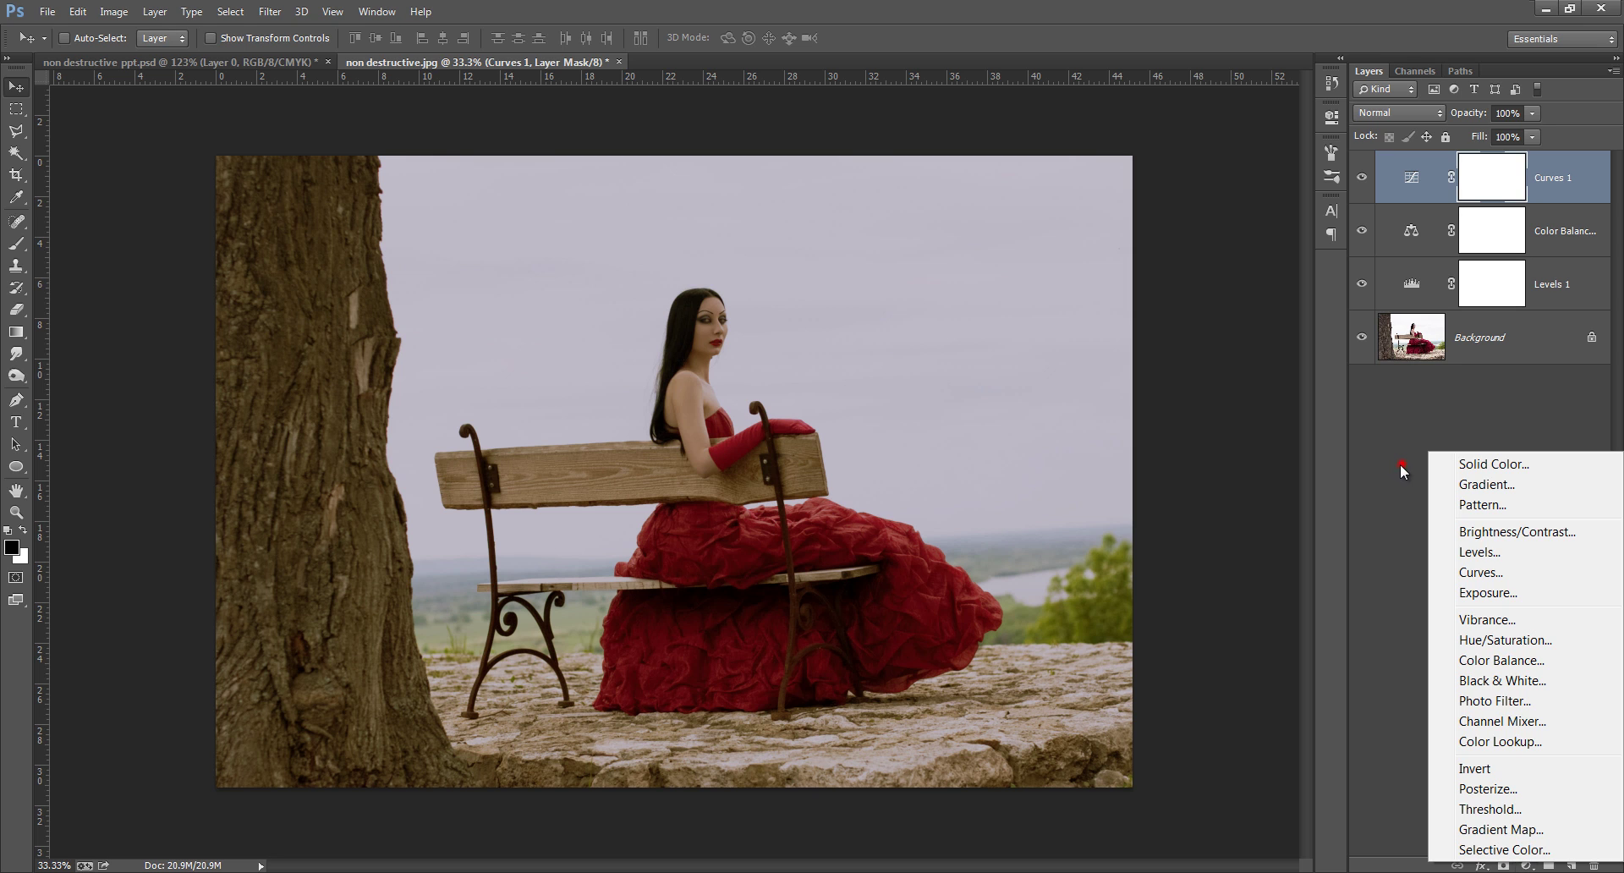
click(1400, 464)
Undo all the adjustment layers back to the Background alone, and check the techniques list in the other document
key(ctrl+alt+z)
key(ctrl+alt+z)
key(ctrl+alt+z)
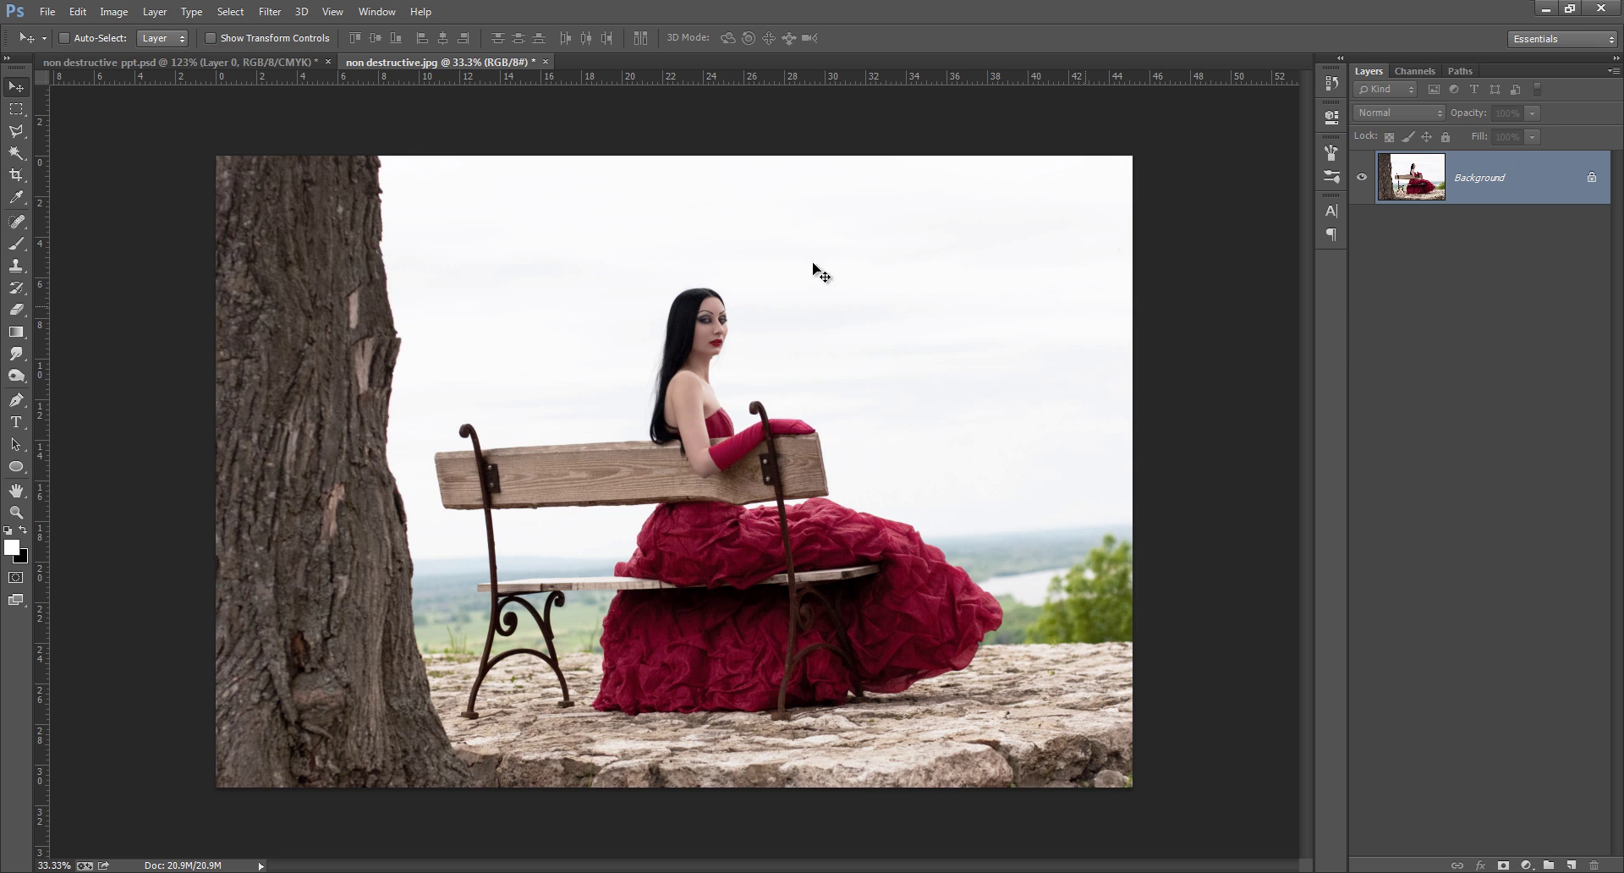
click(191, 62)
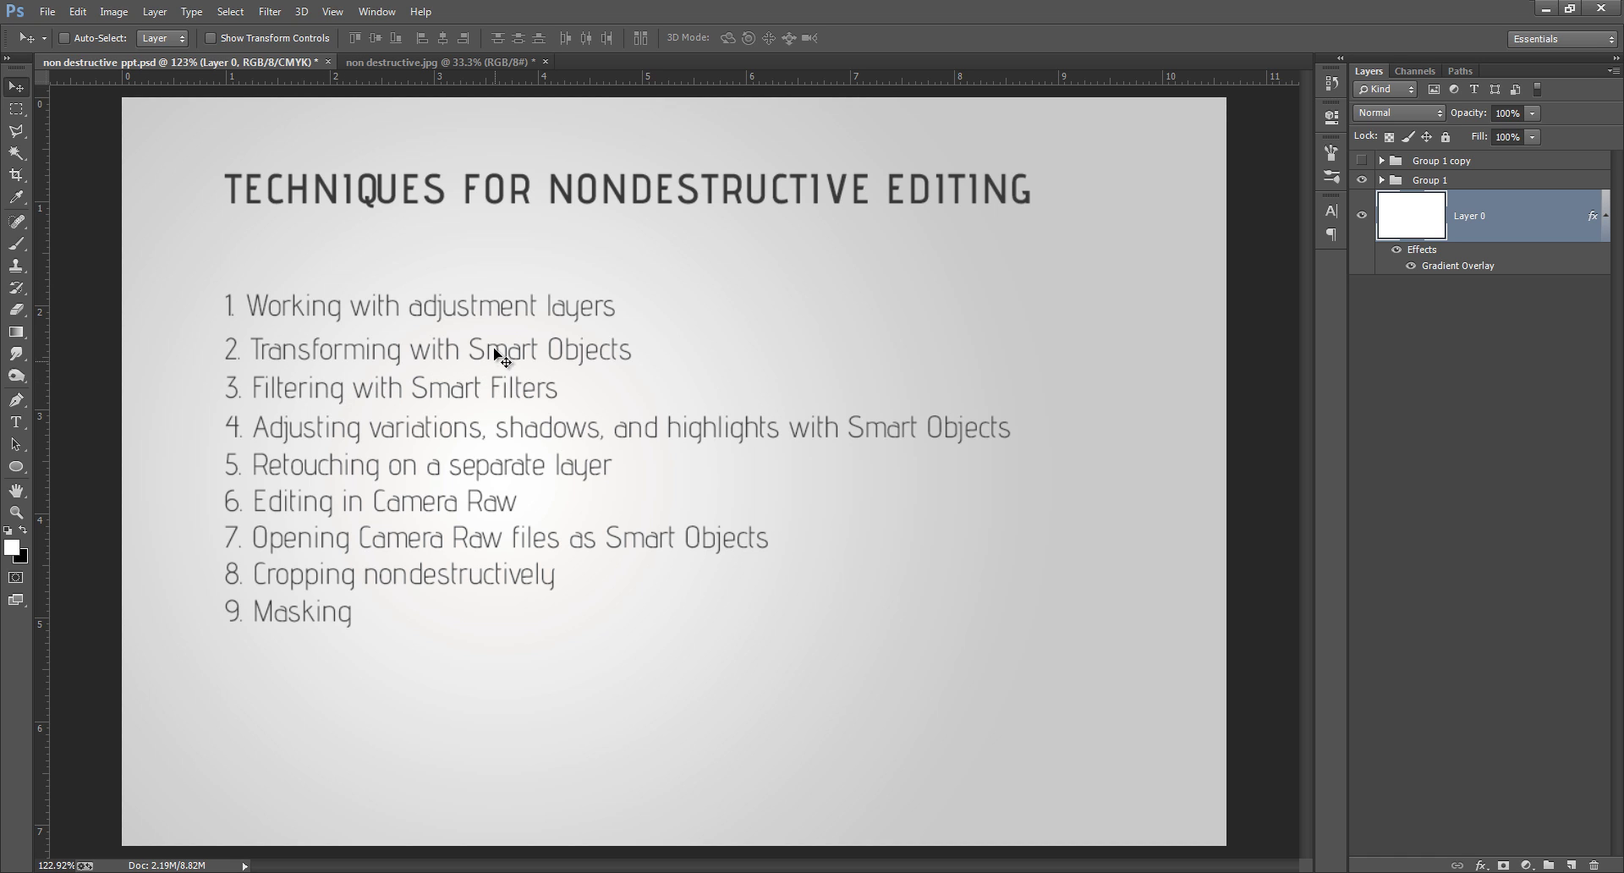
click(453, 61)
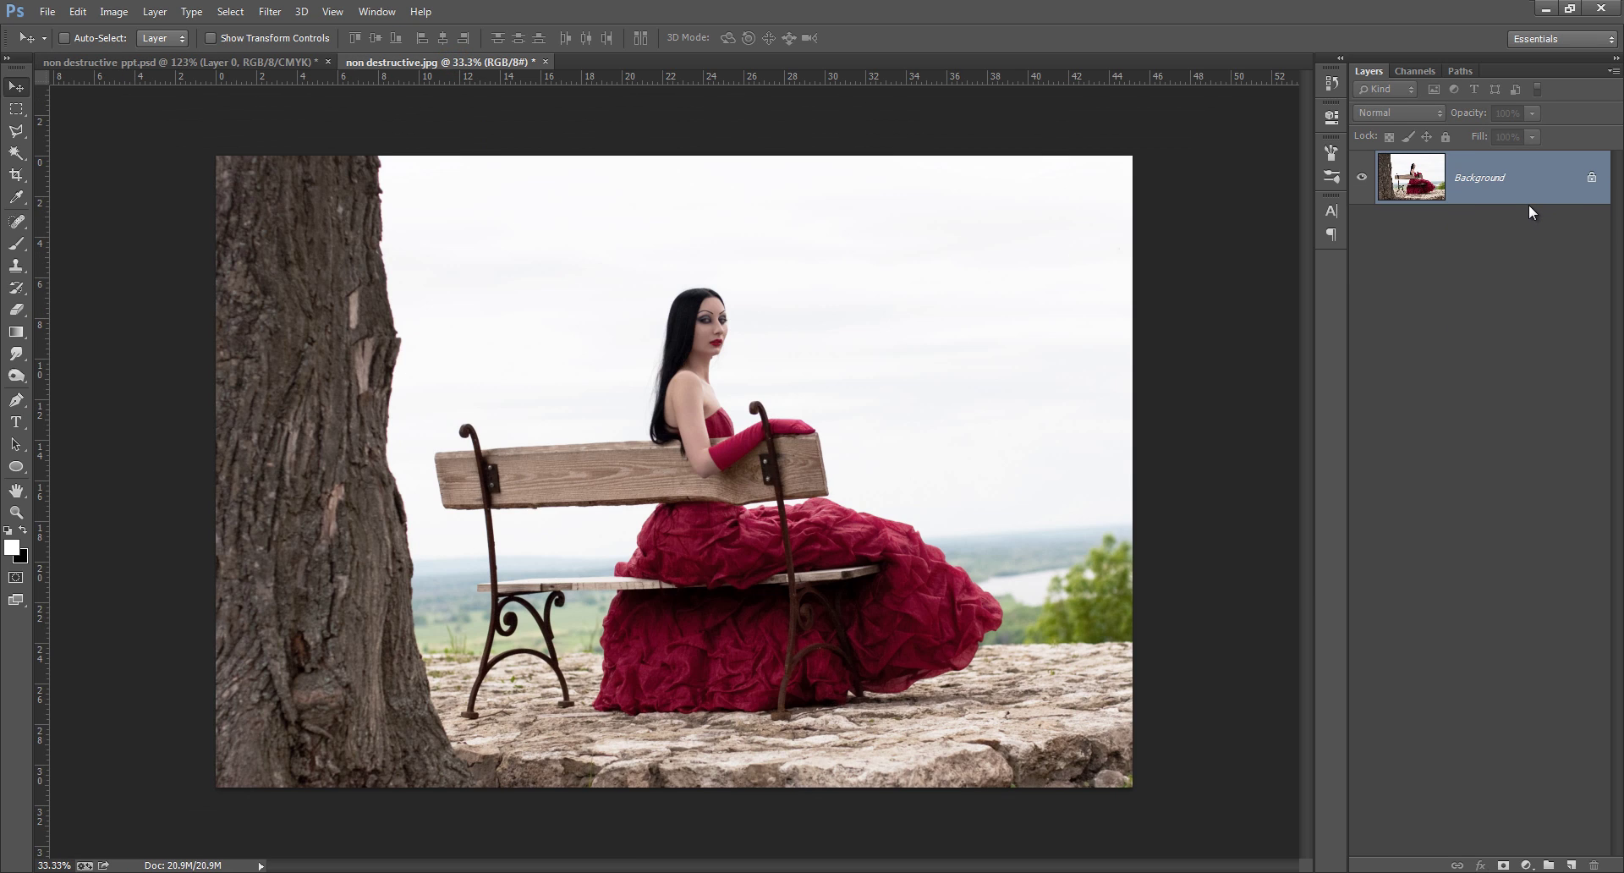
Duplicate the Background layer twice and hide the original Background
key(ctrl+j)
key(ctrl+j)
click(1362, 284)
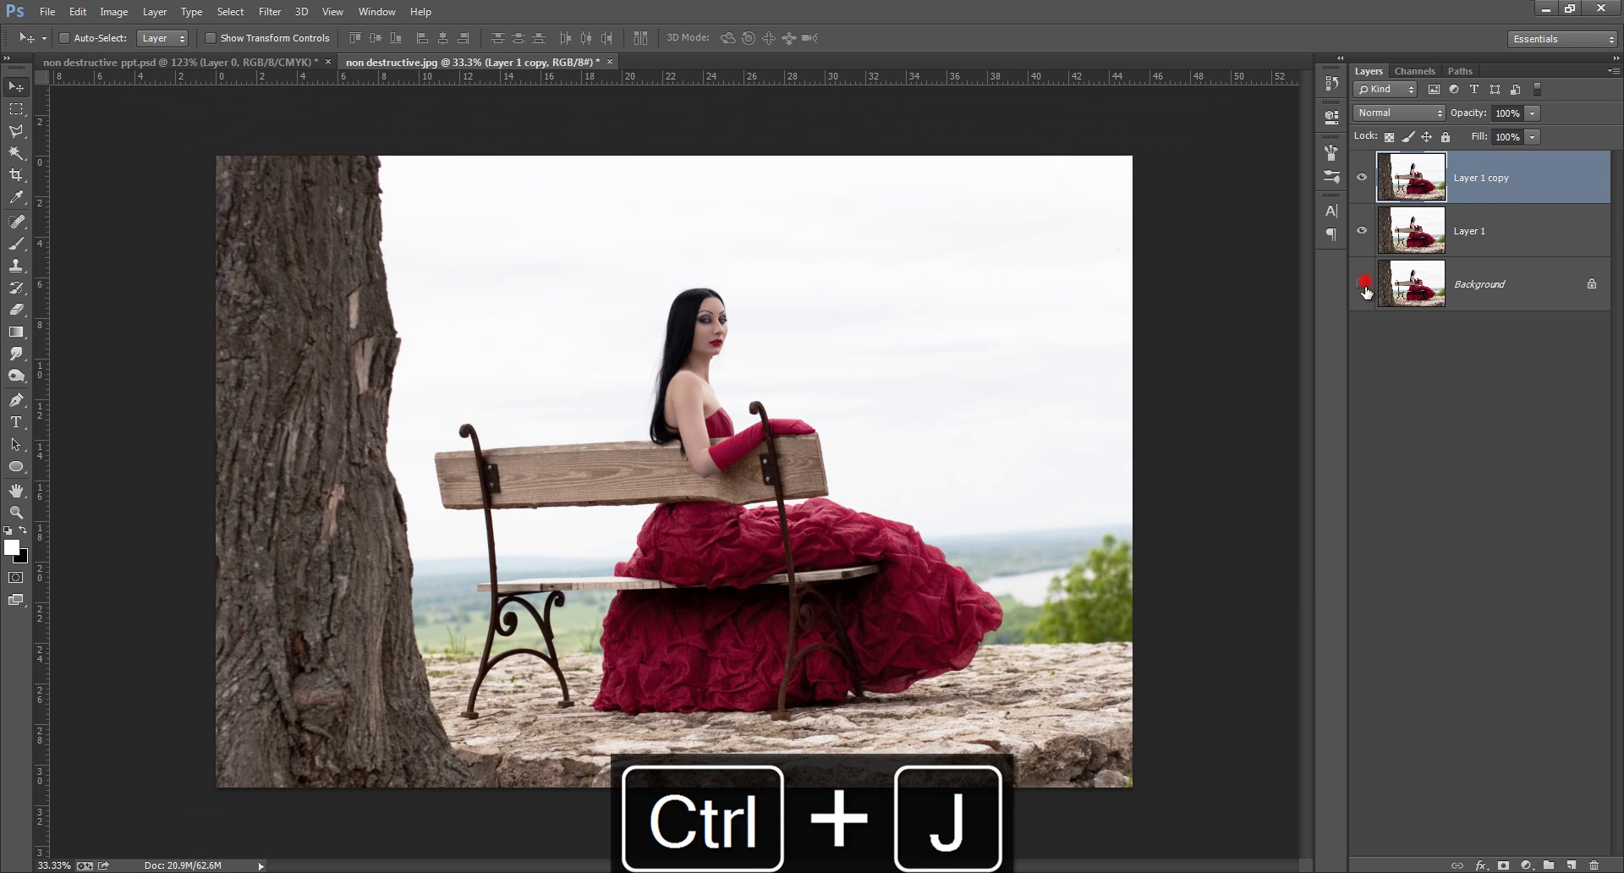
Convert the Layer 1 copy layer to a Smart Object
right_click(1494, 194)
click(1502, 167)
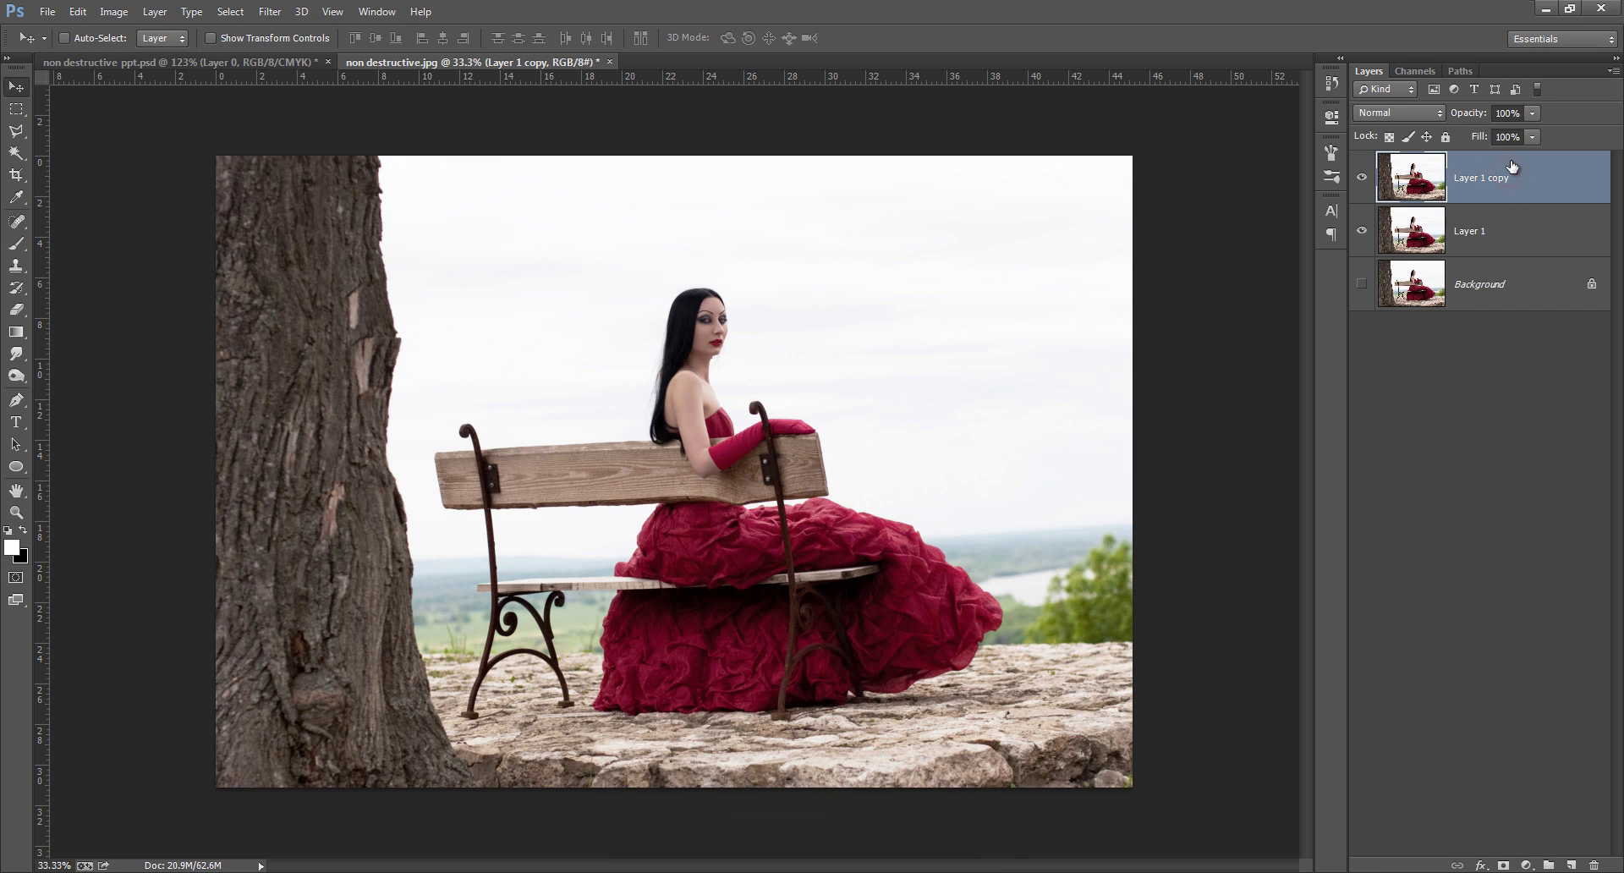
right_click(1488, 174)
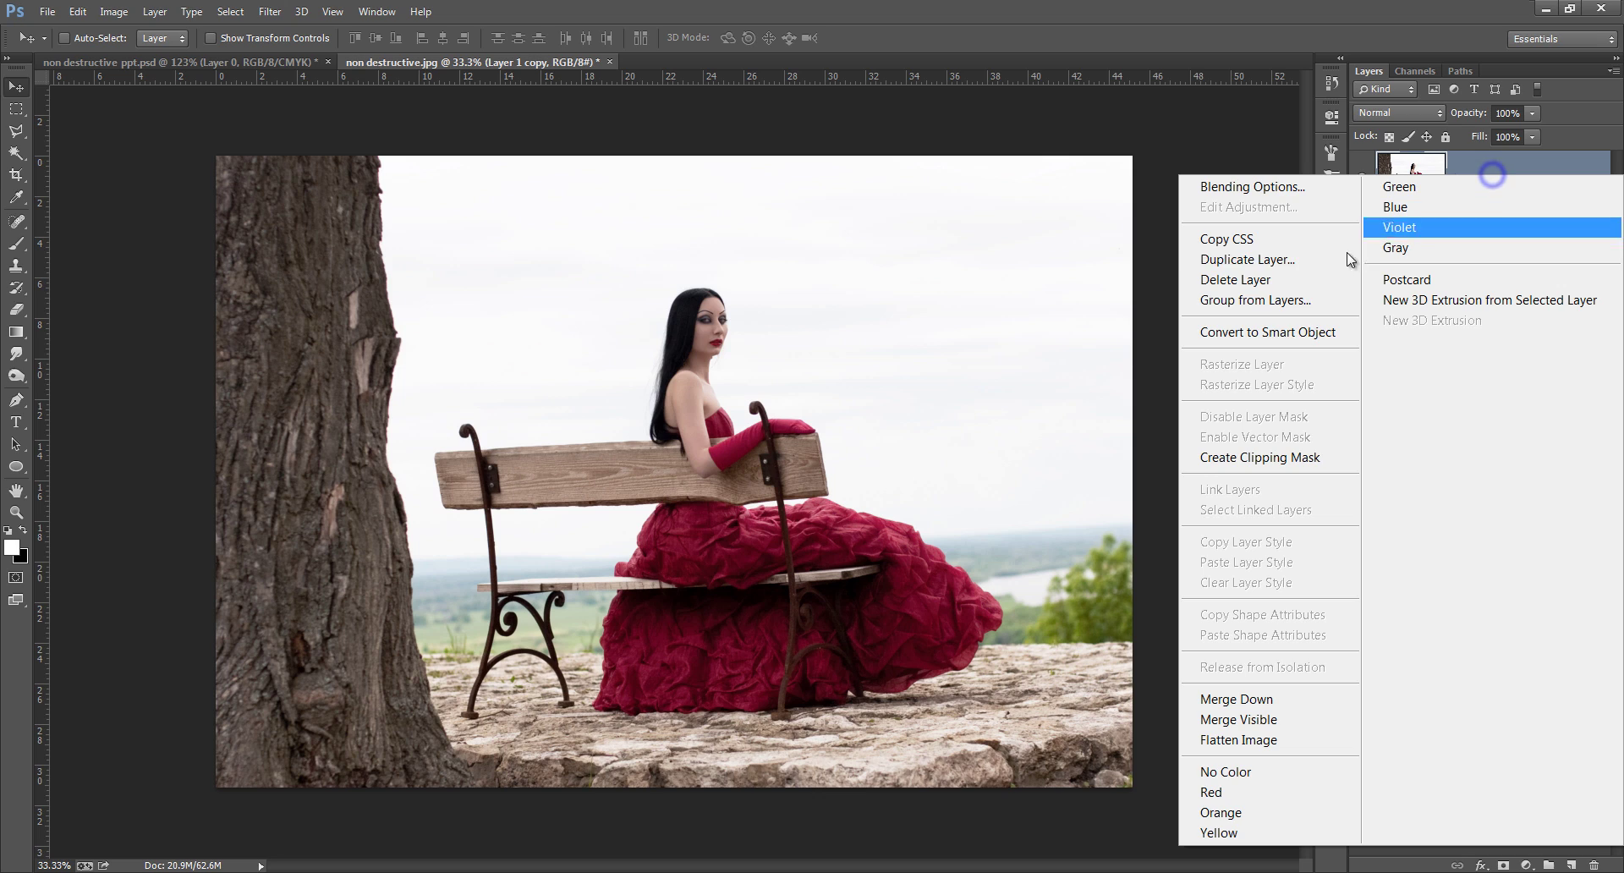
click(1297, 335)
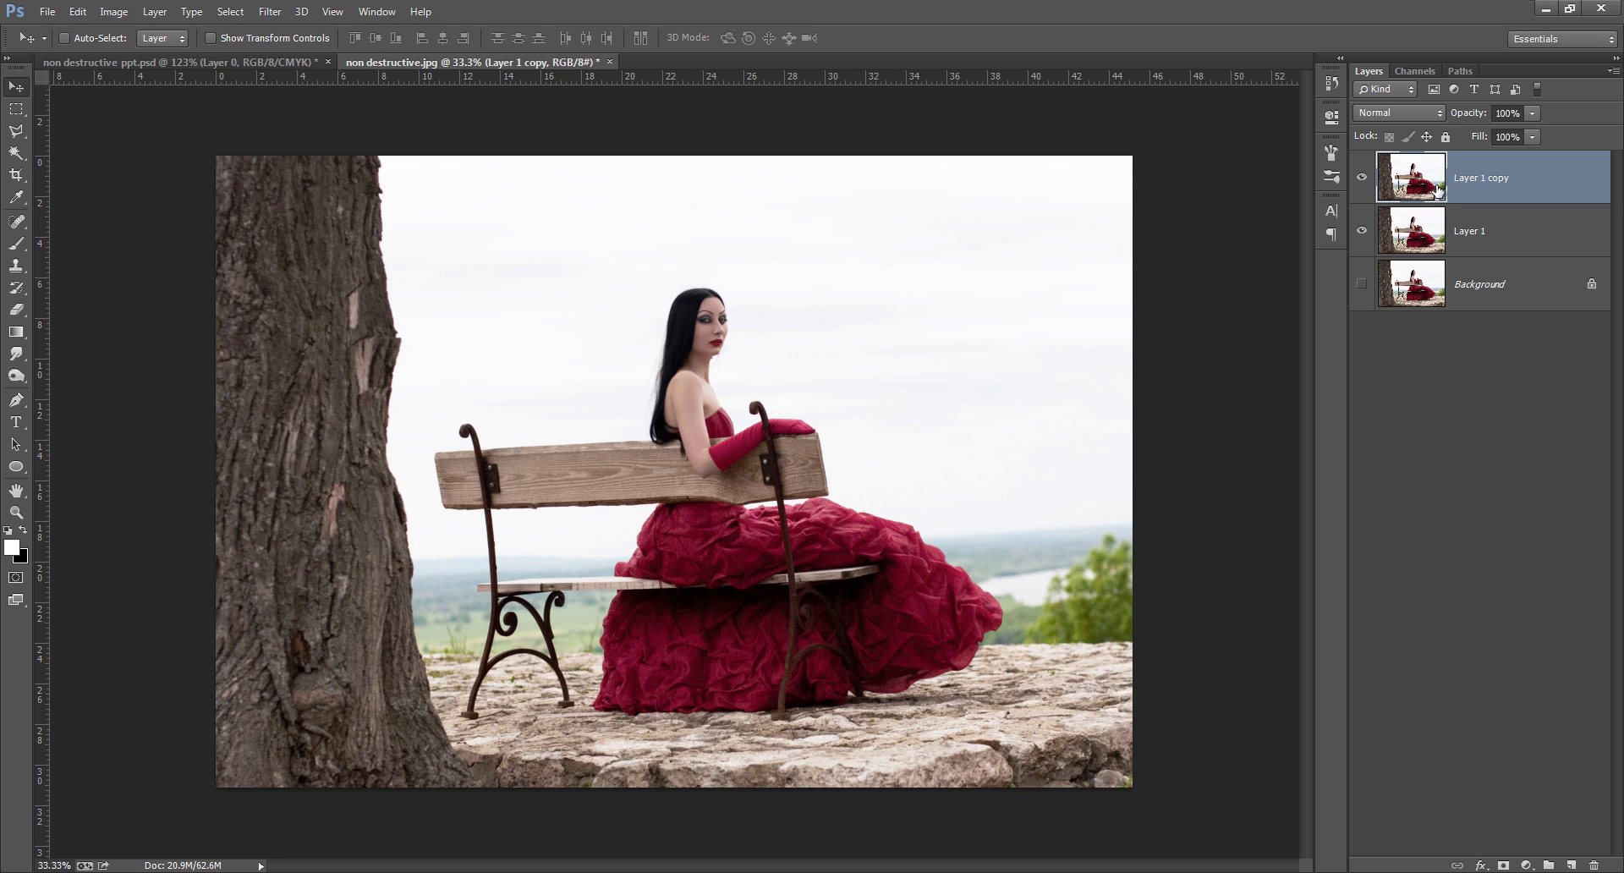
Add a gray Solid Color fill layer between the Background and Layer 1
click(1478, 237)
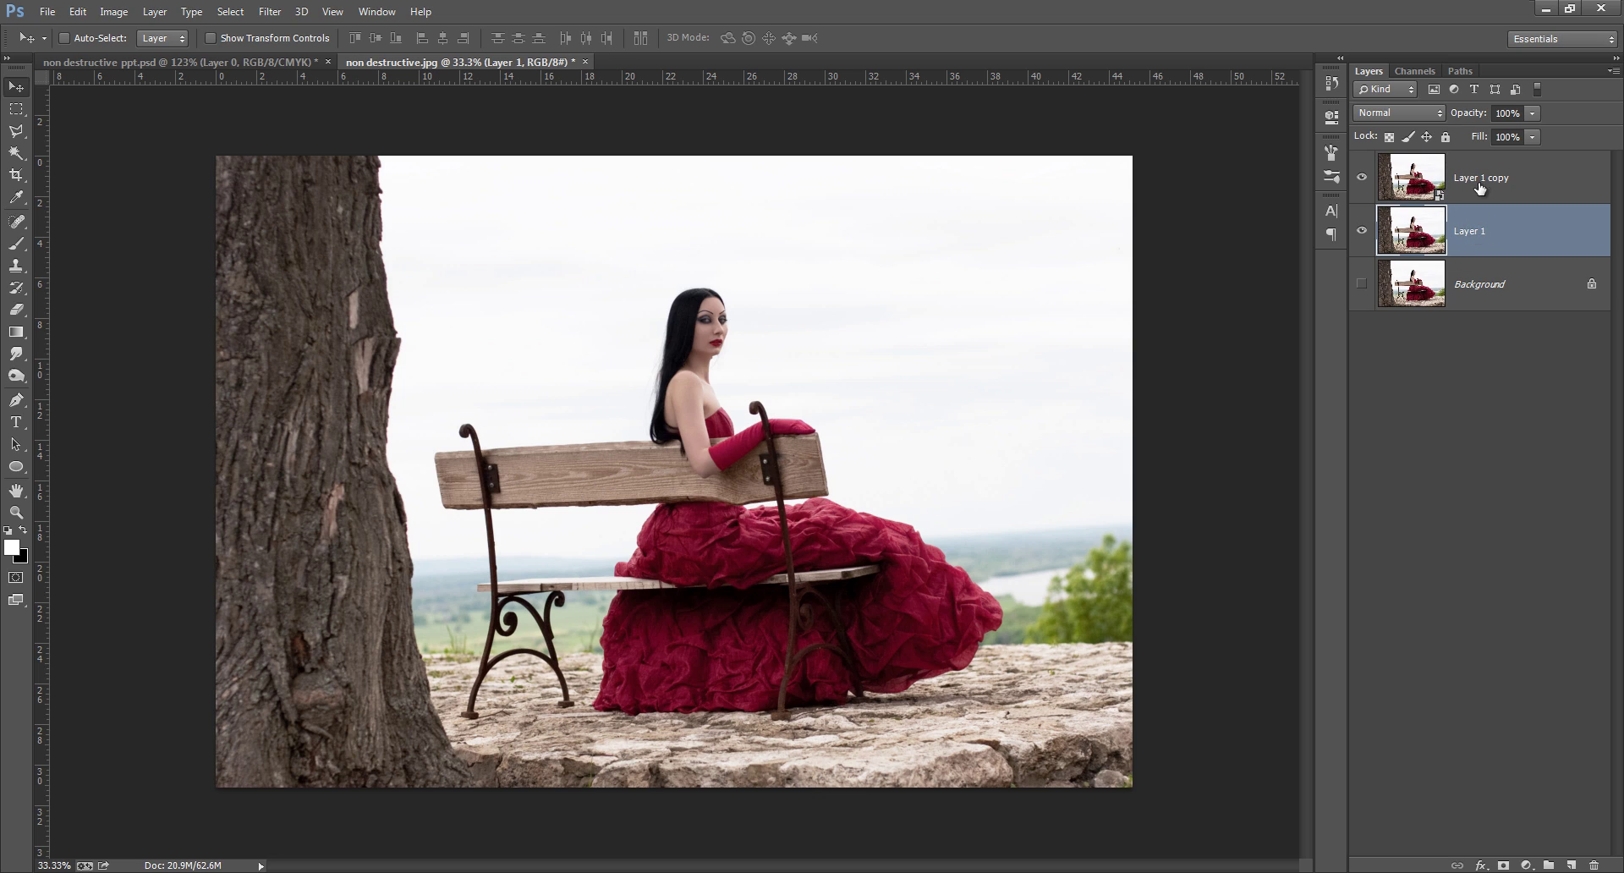
click(1479, 183)
click(1490, 274)
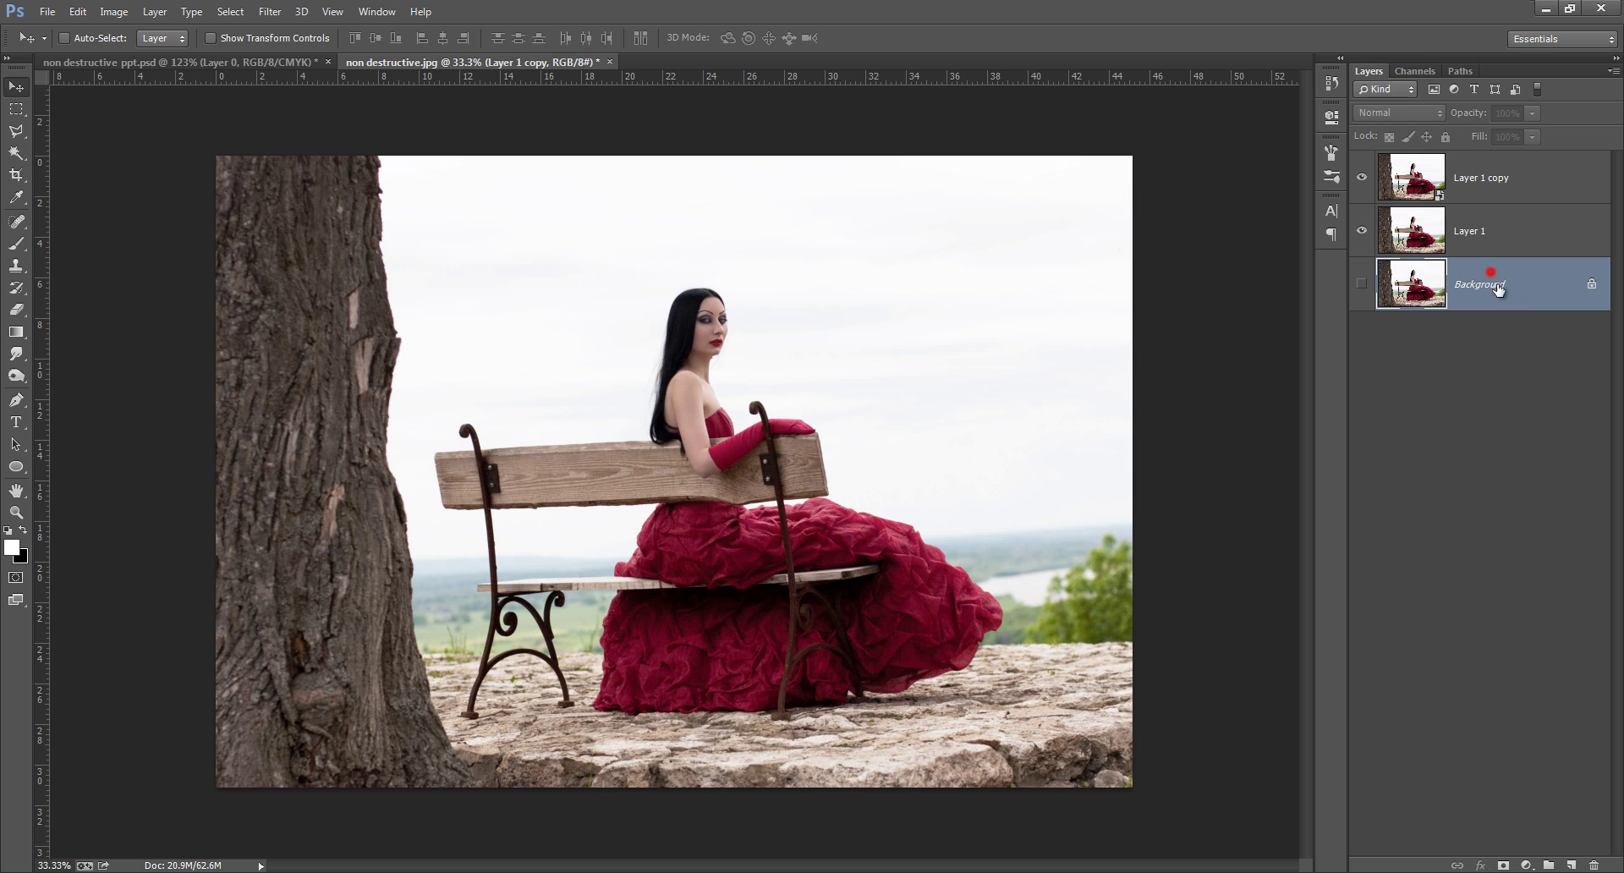
click(1570, 864)
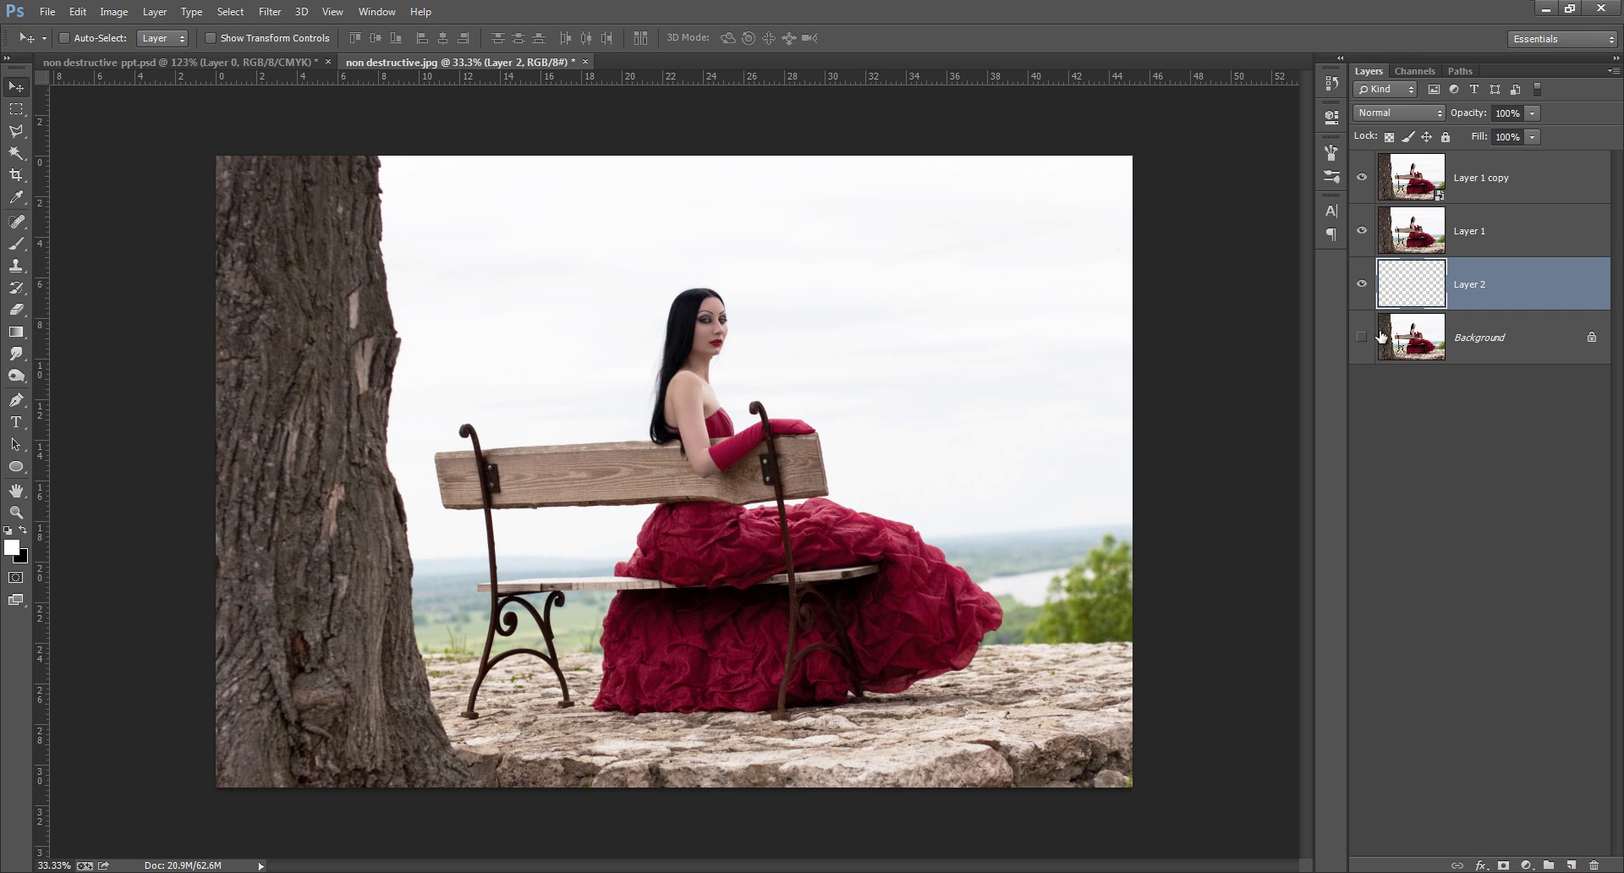
click(1528, 863)
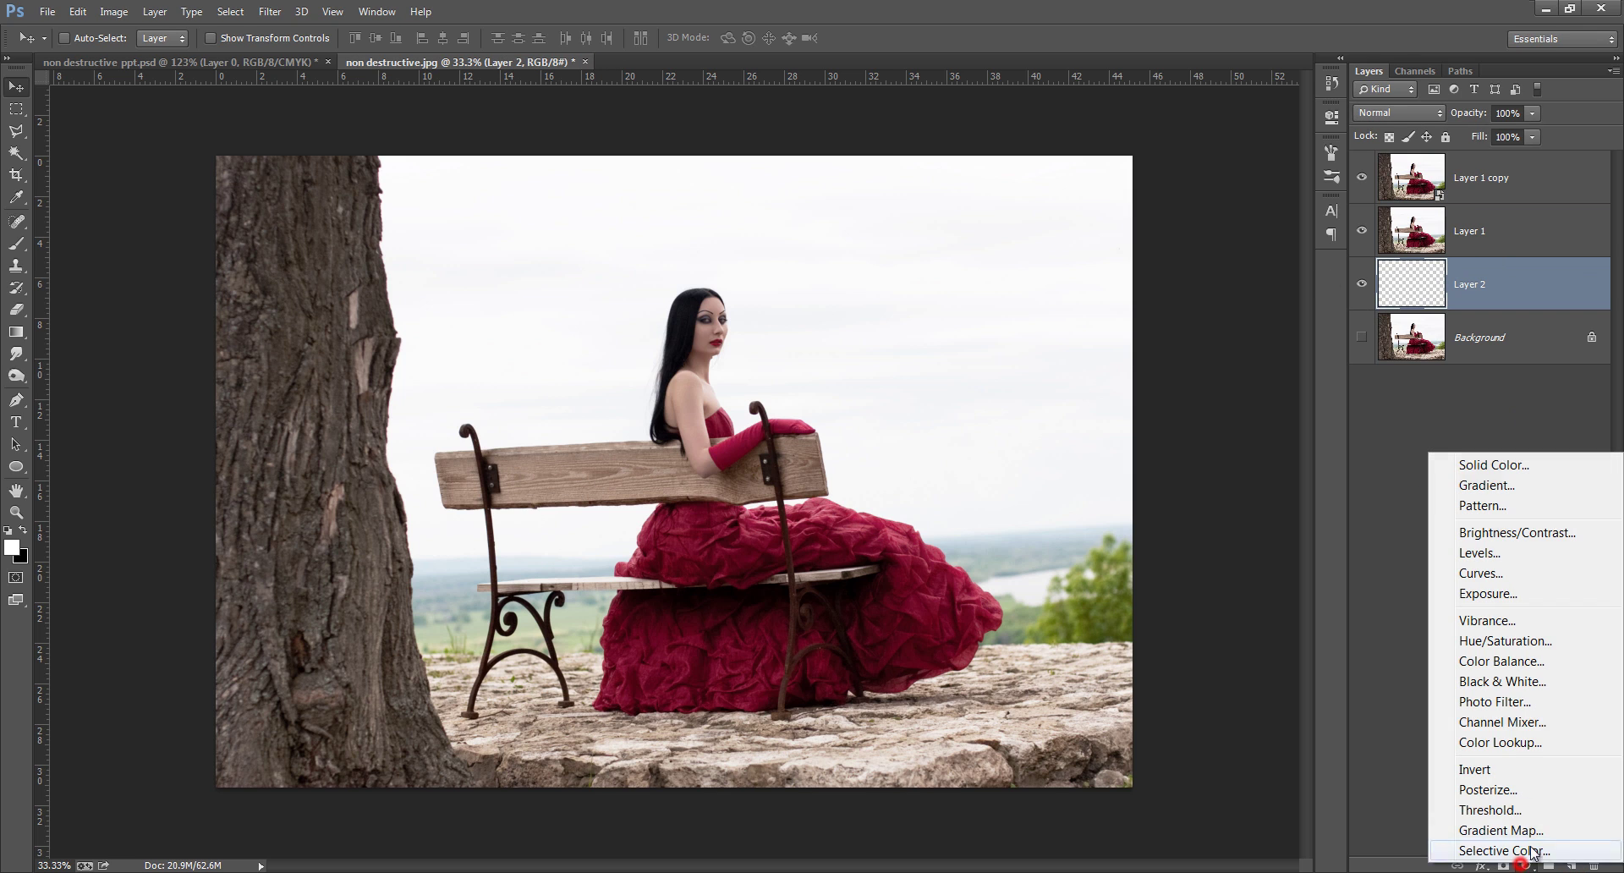
click(1502, 470)
drag(1273, 203, 1272, 236)
click(1408, 185)
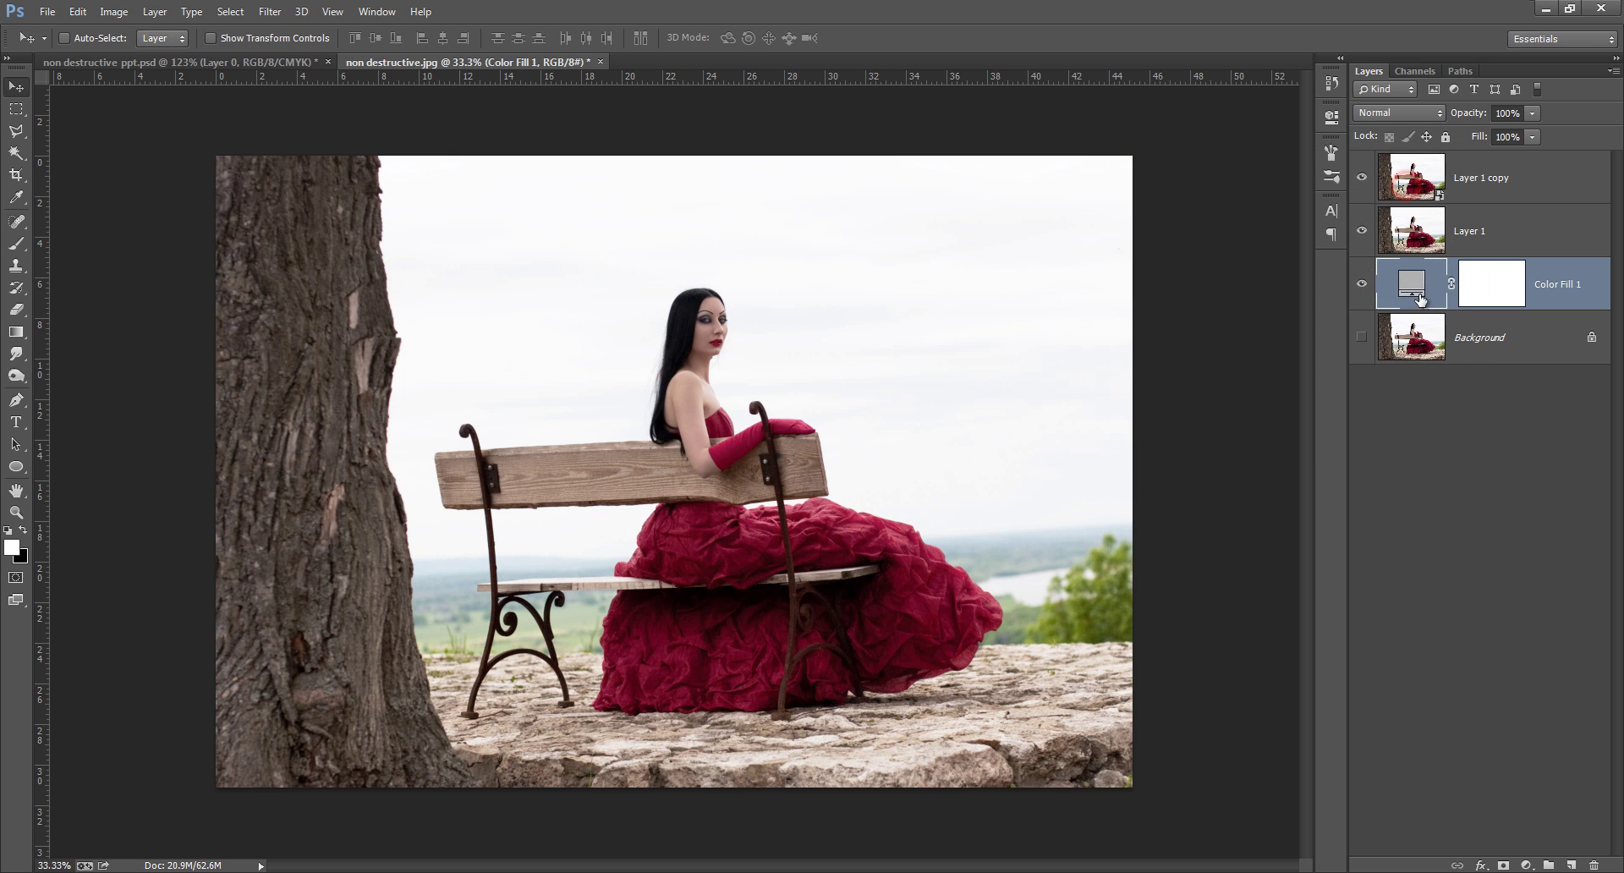
Hide and reshow Layer 1 copy and Layer 1 to check the color fill beneath them
click(1362, 177)
click(1362, 230)
click(1362, 230)
click(1362, 177)
Scale the Layer 1 copy Smart Object down to about 9.4% and move it over beside the tree trunk
click(1484, 194)
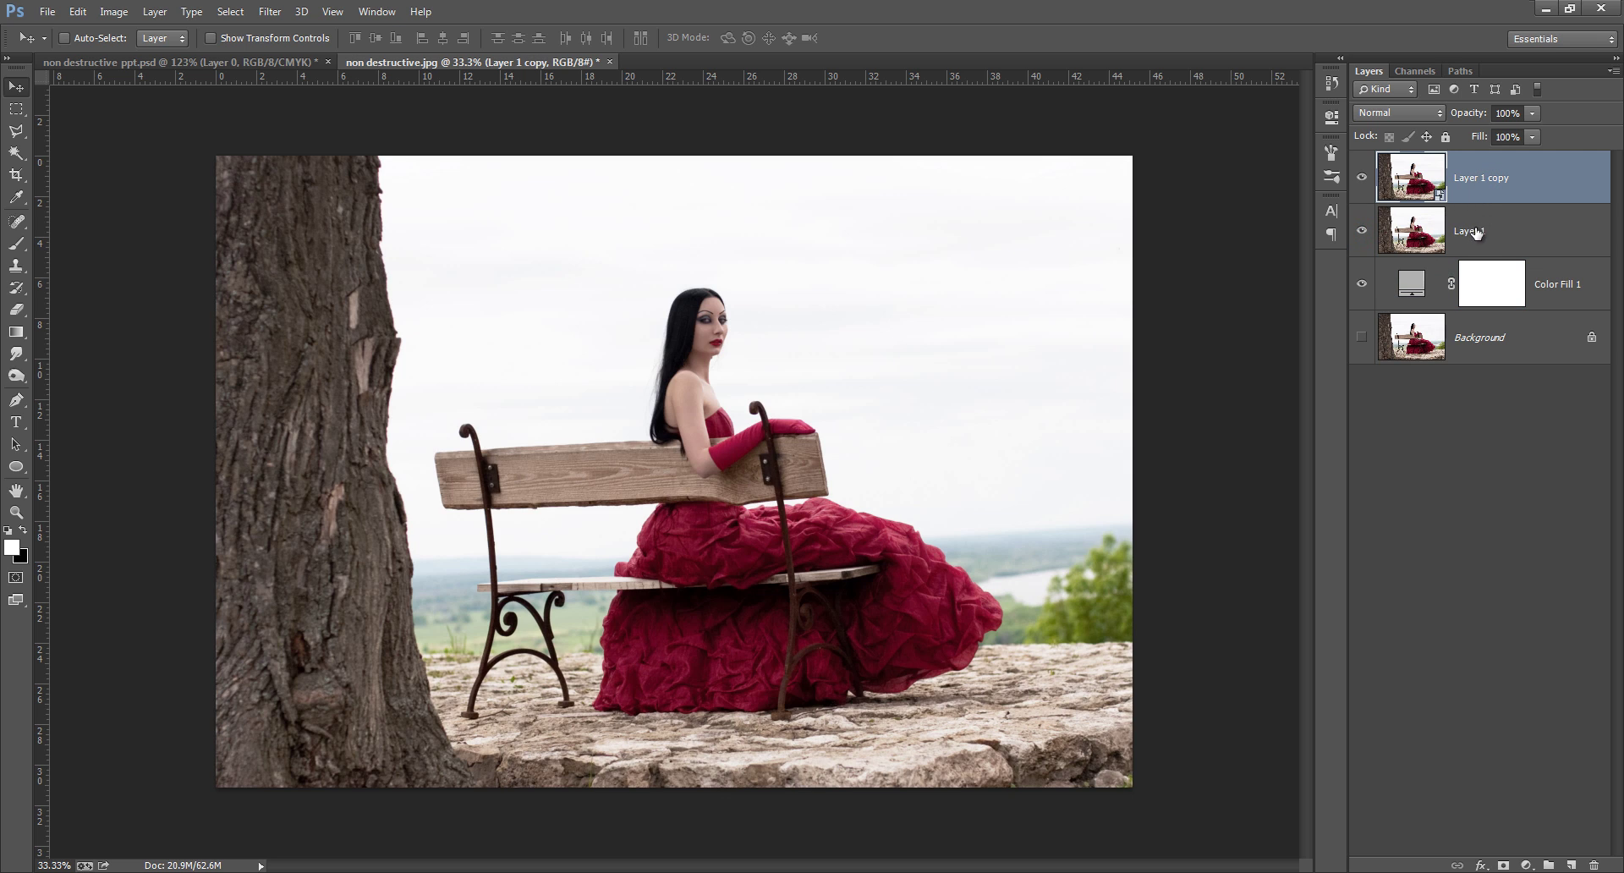
ctrl+click(1476, 233)
click(1475, 178)
key(ctrl+t)
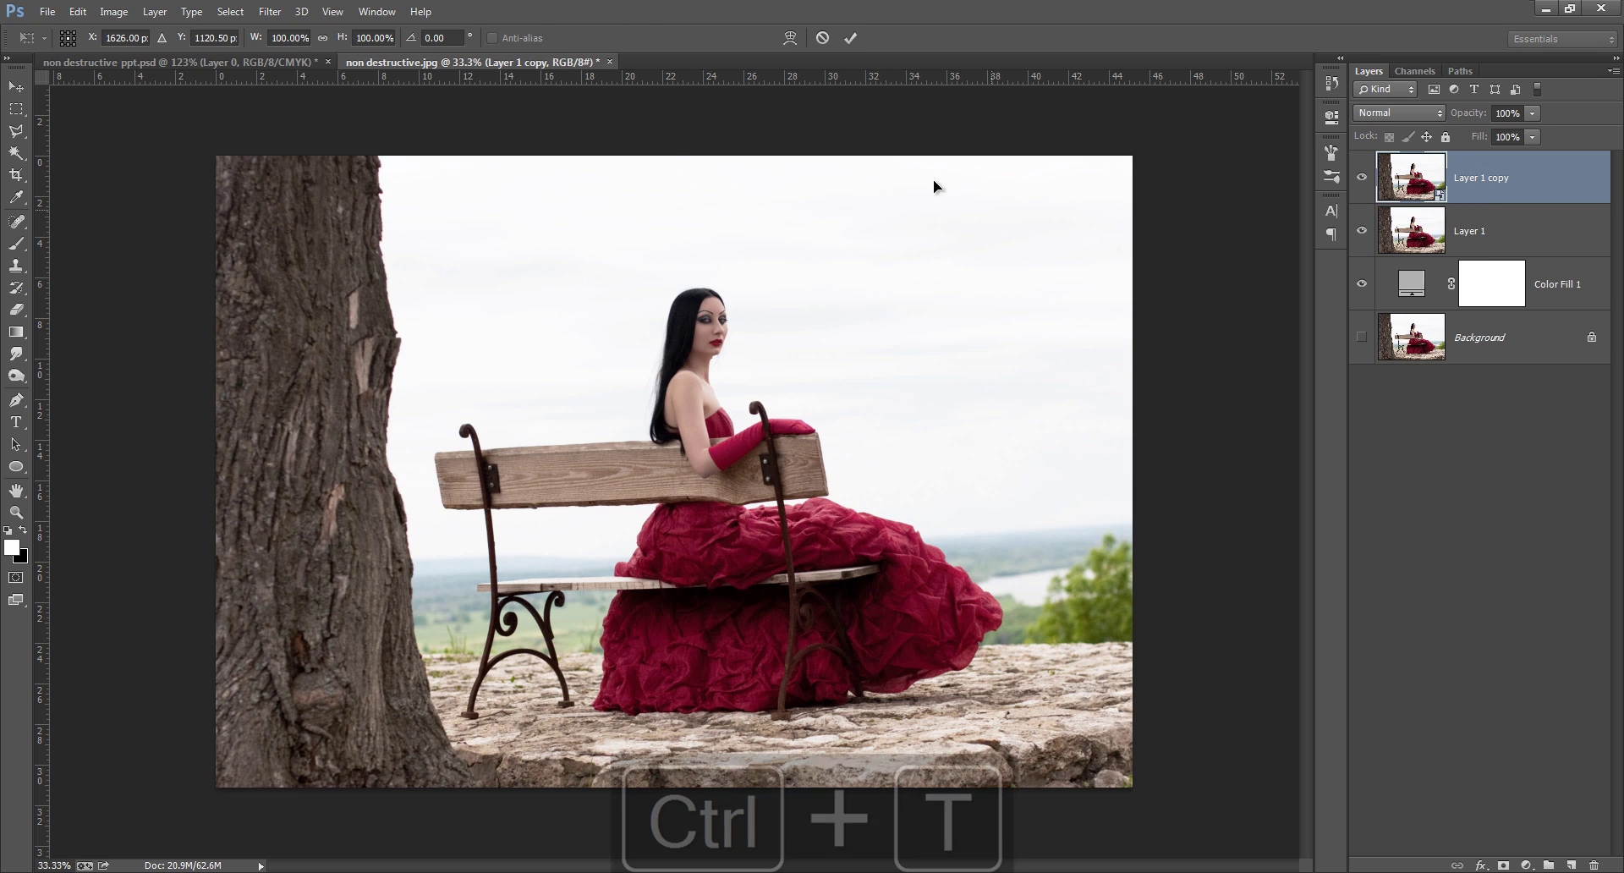
drag(1134, 156, 779, 418)
click(850, 38)
drag(698, 473, 420, 457)
Scale Layer 1 down to a tiny thumbnail at the center of the canvas
click(1405, 228)
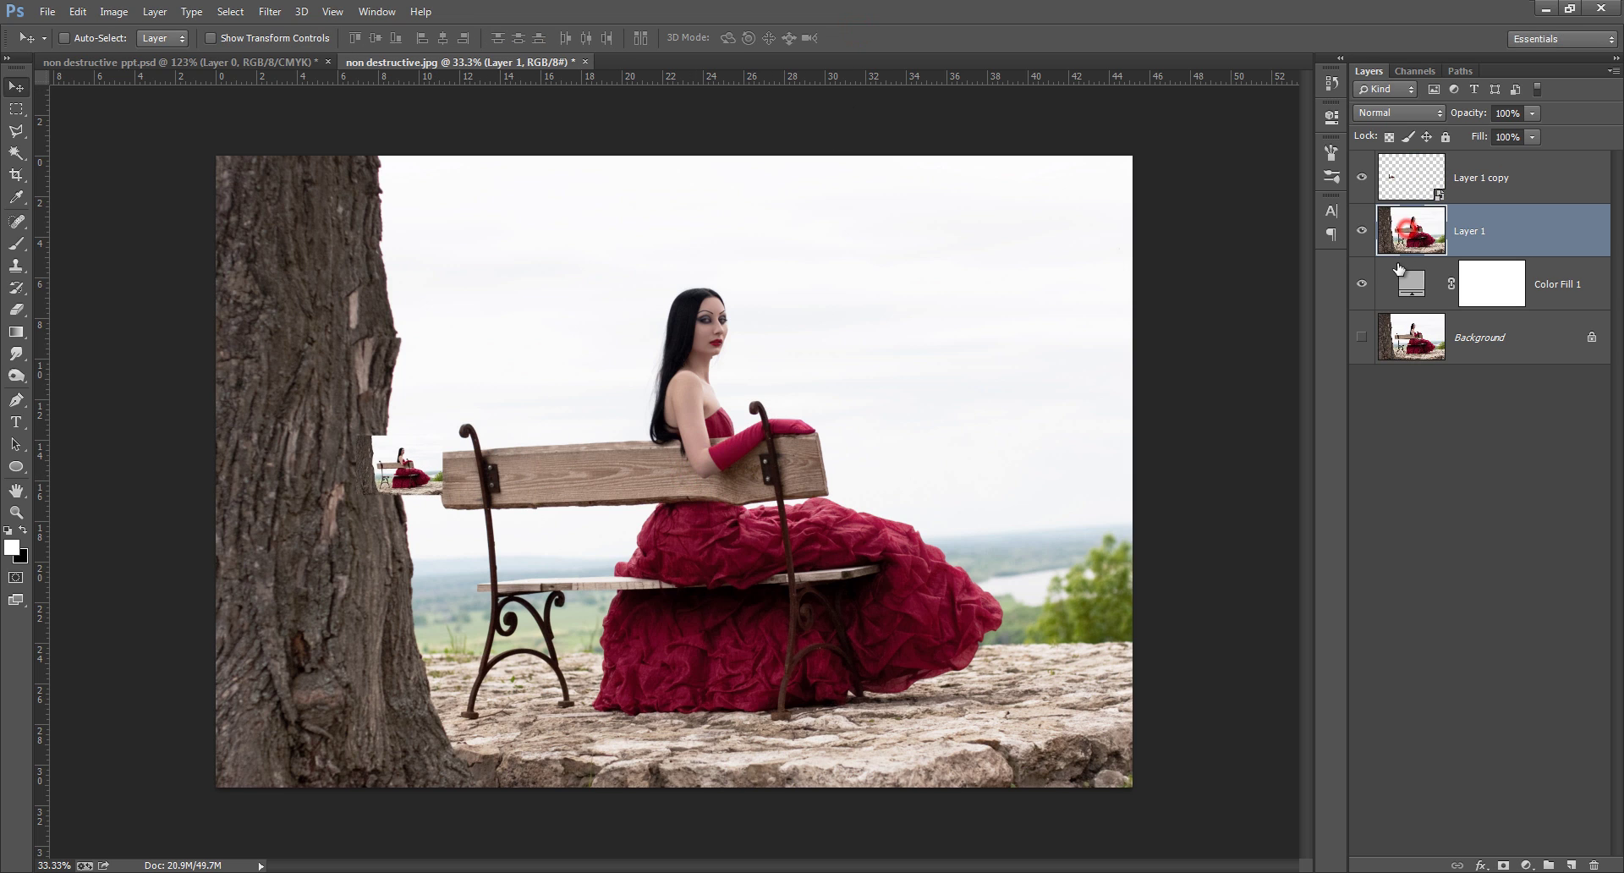
key(ctrl+t)
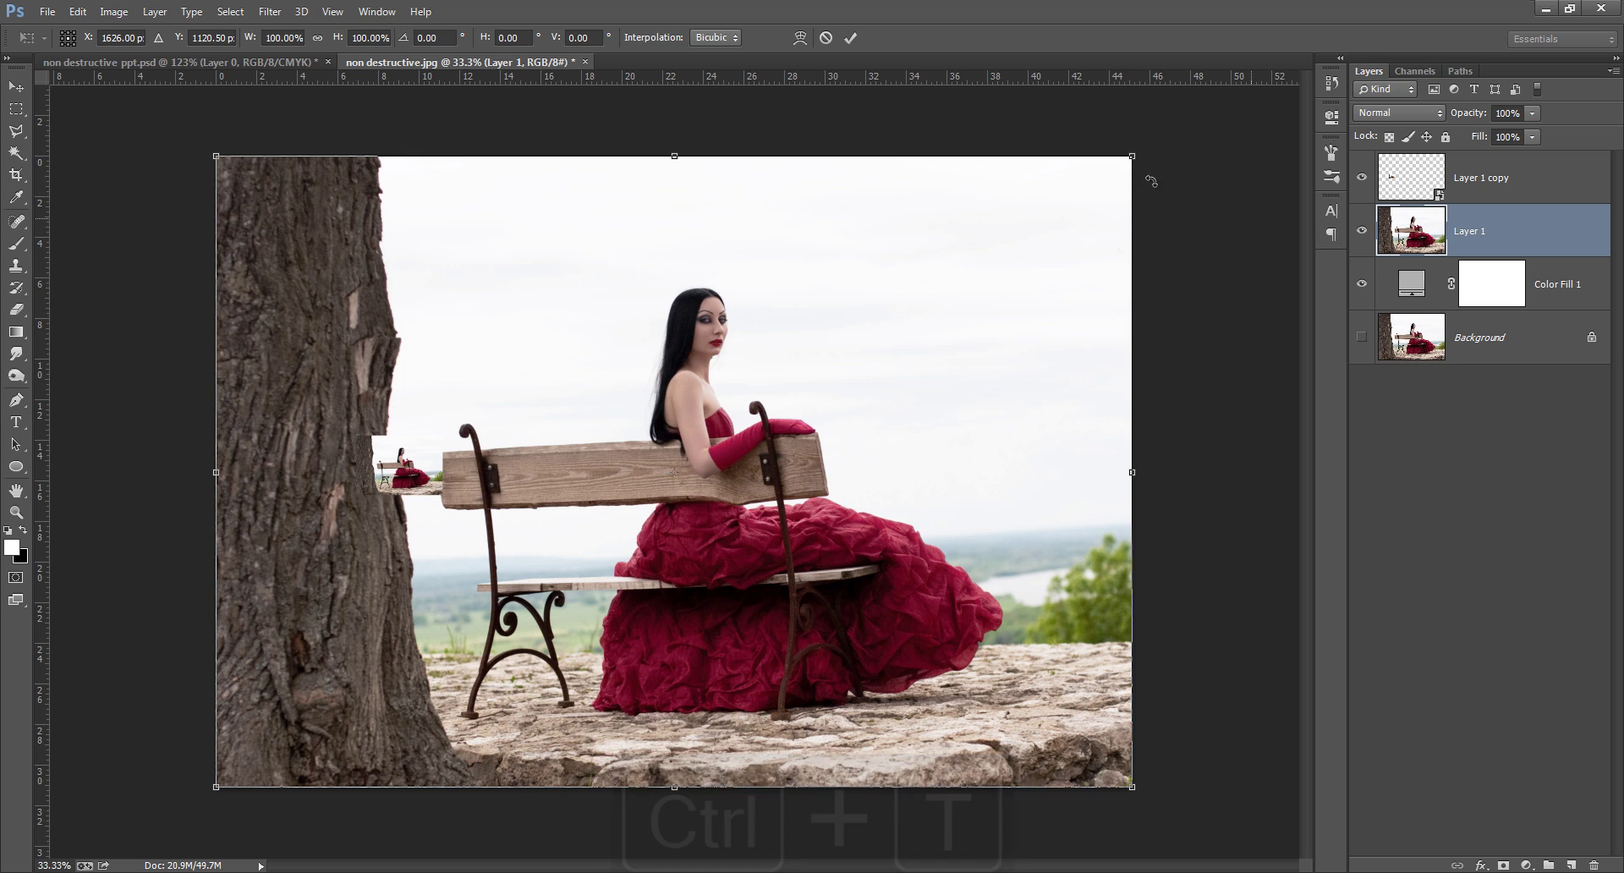
drag(1134, 154, 709, 448)
click(851, 37)
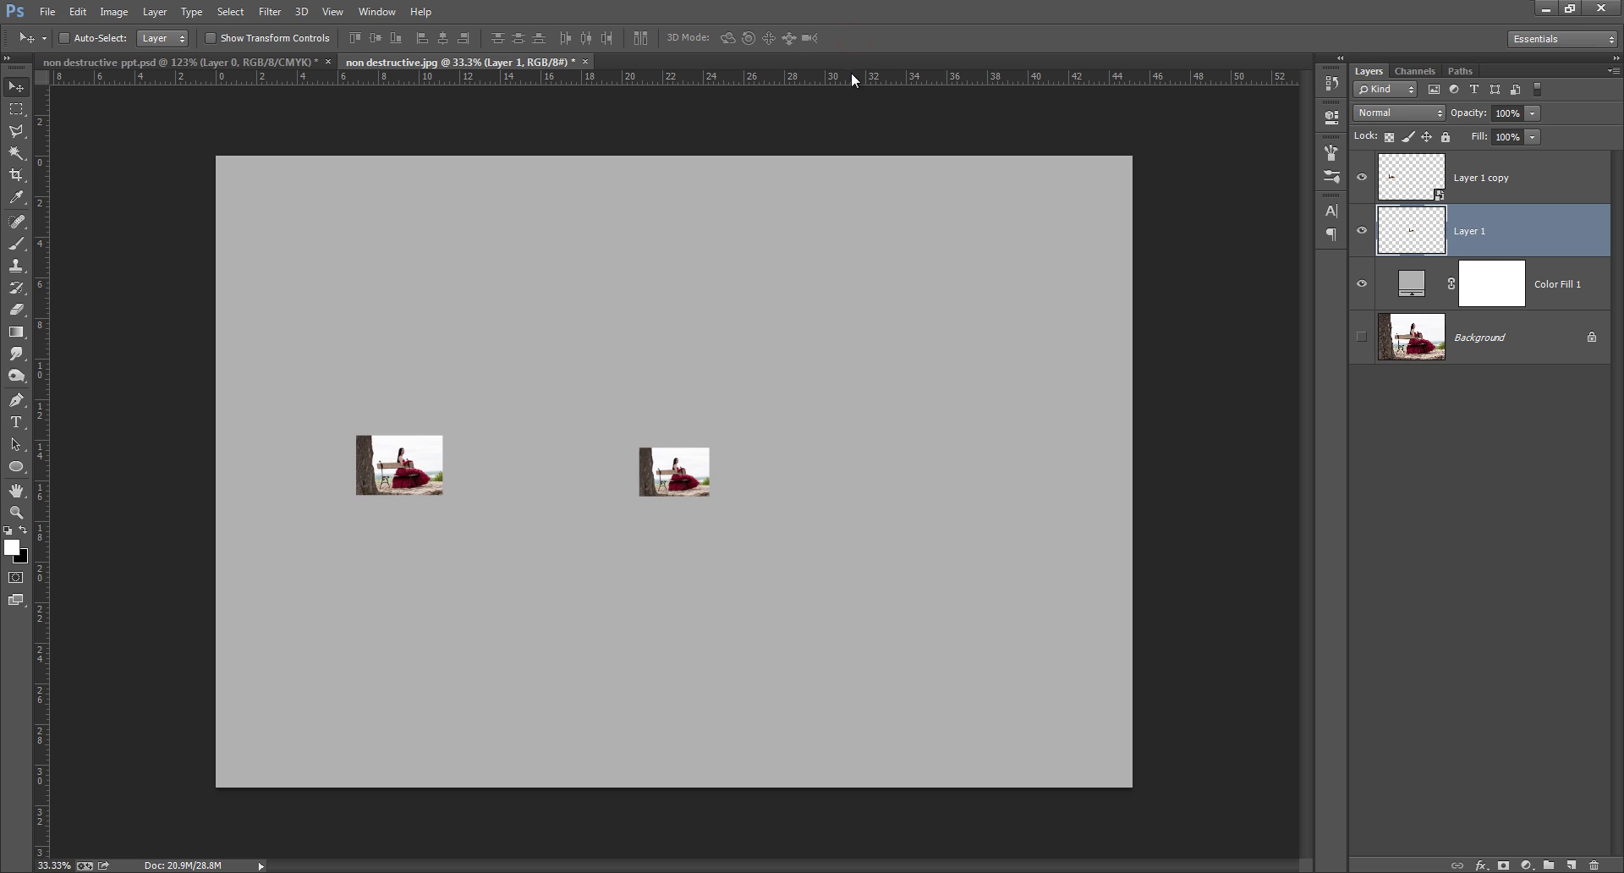
Scale the Layer 1 copy Smart Object back up to nearly fill the canvas and center it
click(1483, 444)
click(1482, 224)
click(1495, 182)
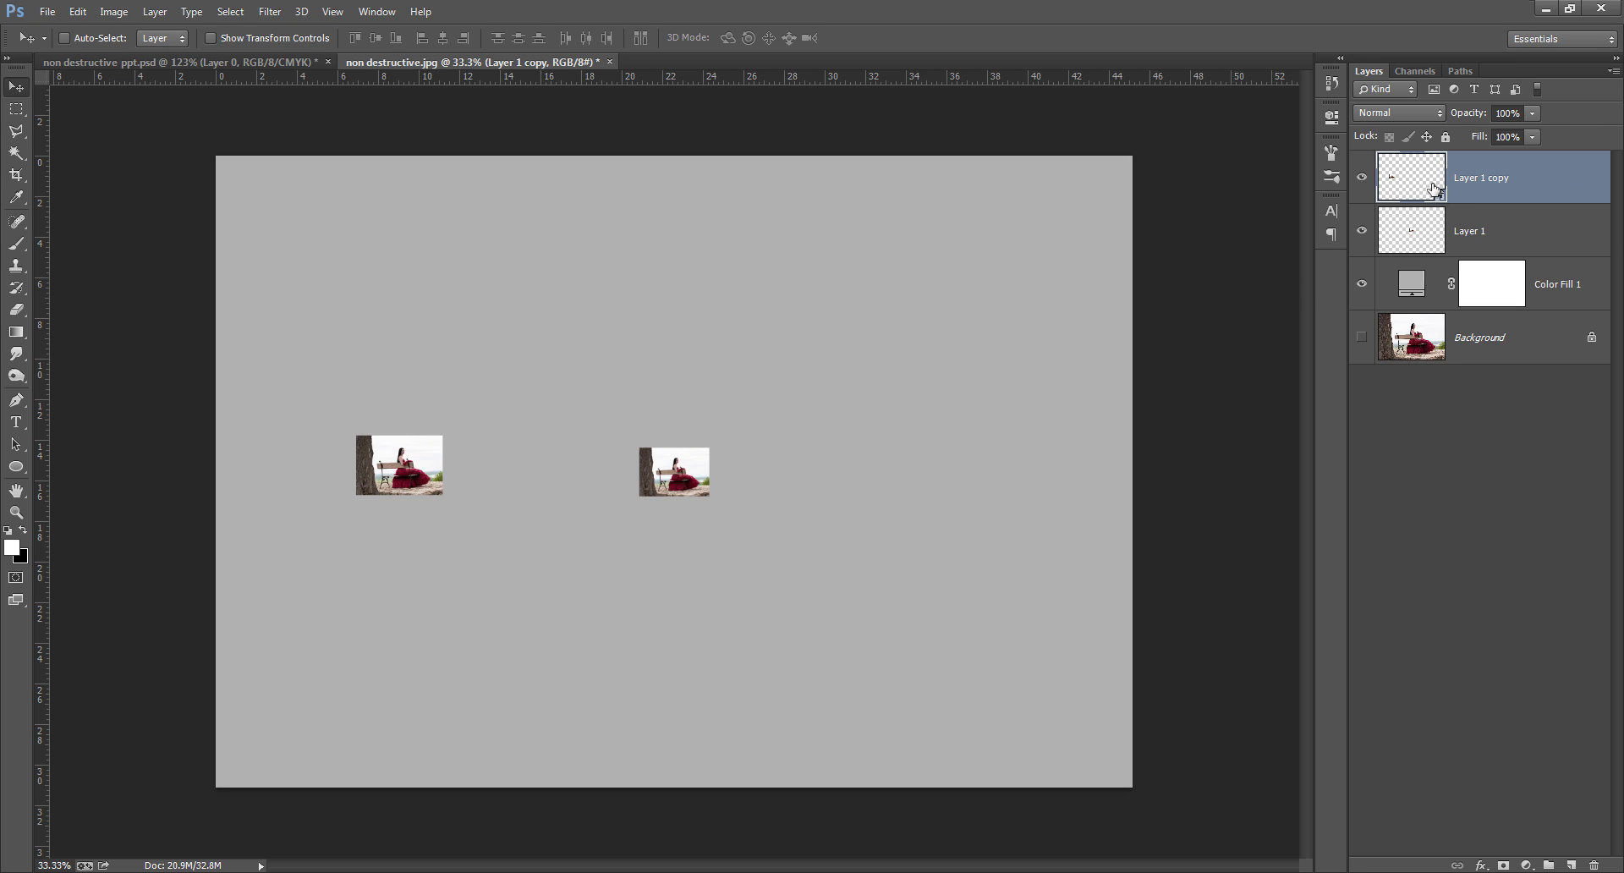
drag(1421, 191, 1424, 195)
key(ctrl+t)
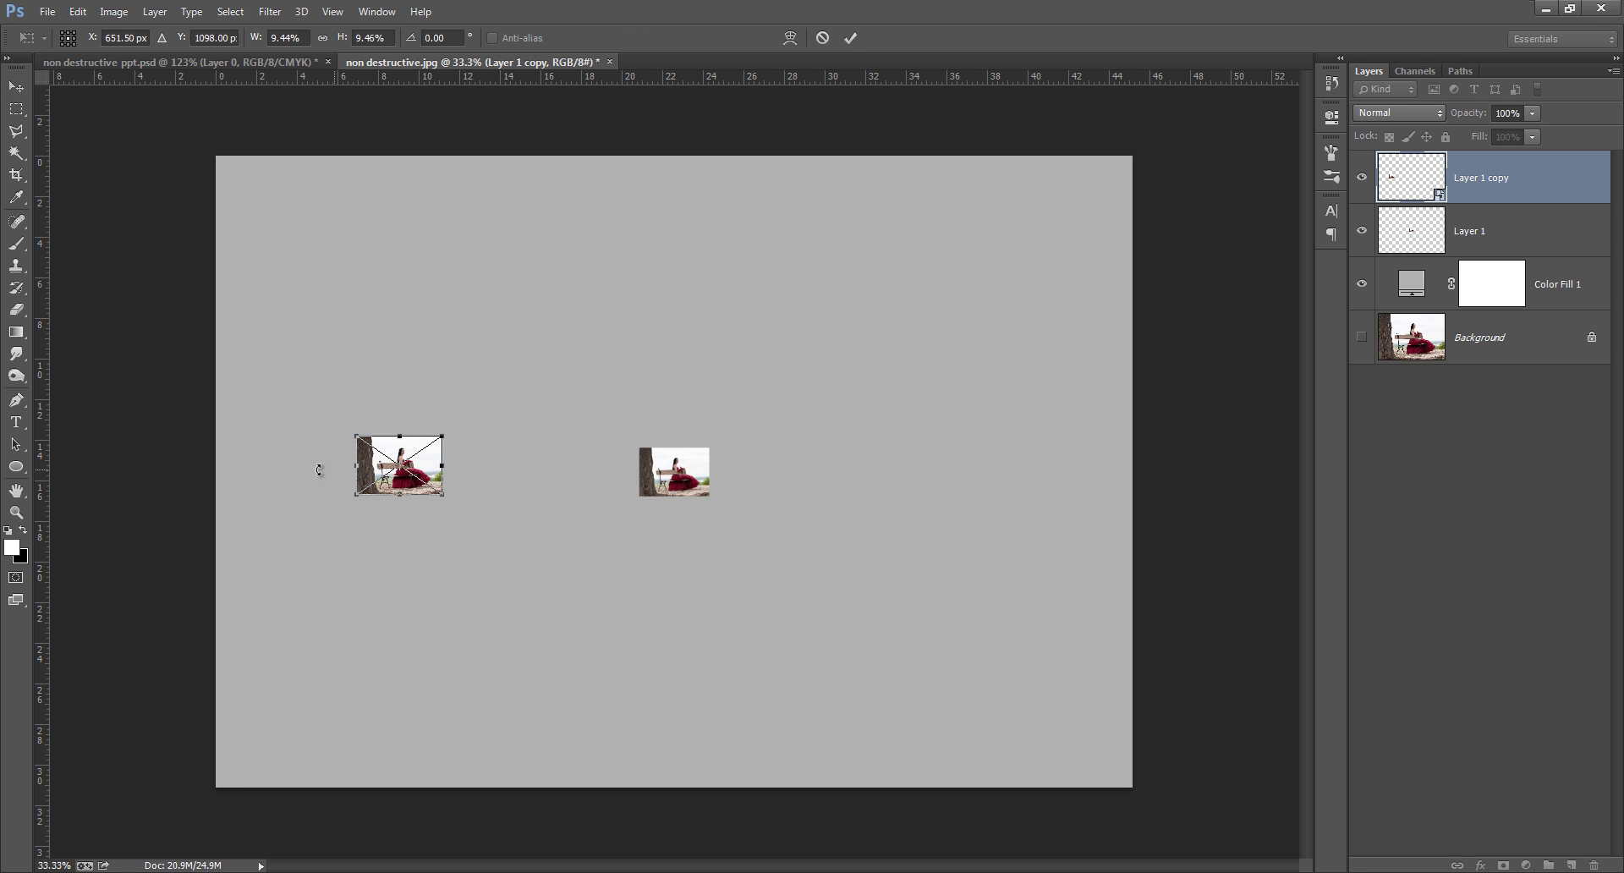
drag(442, 436, 855, 155)
drag(676, 372, 944, 369)
click(850, 37)
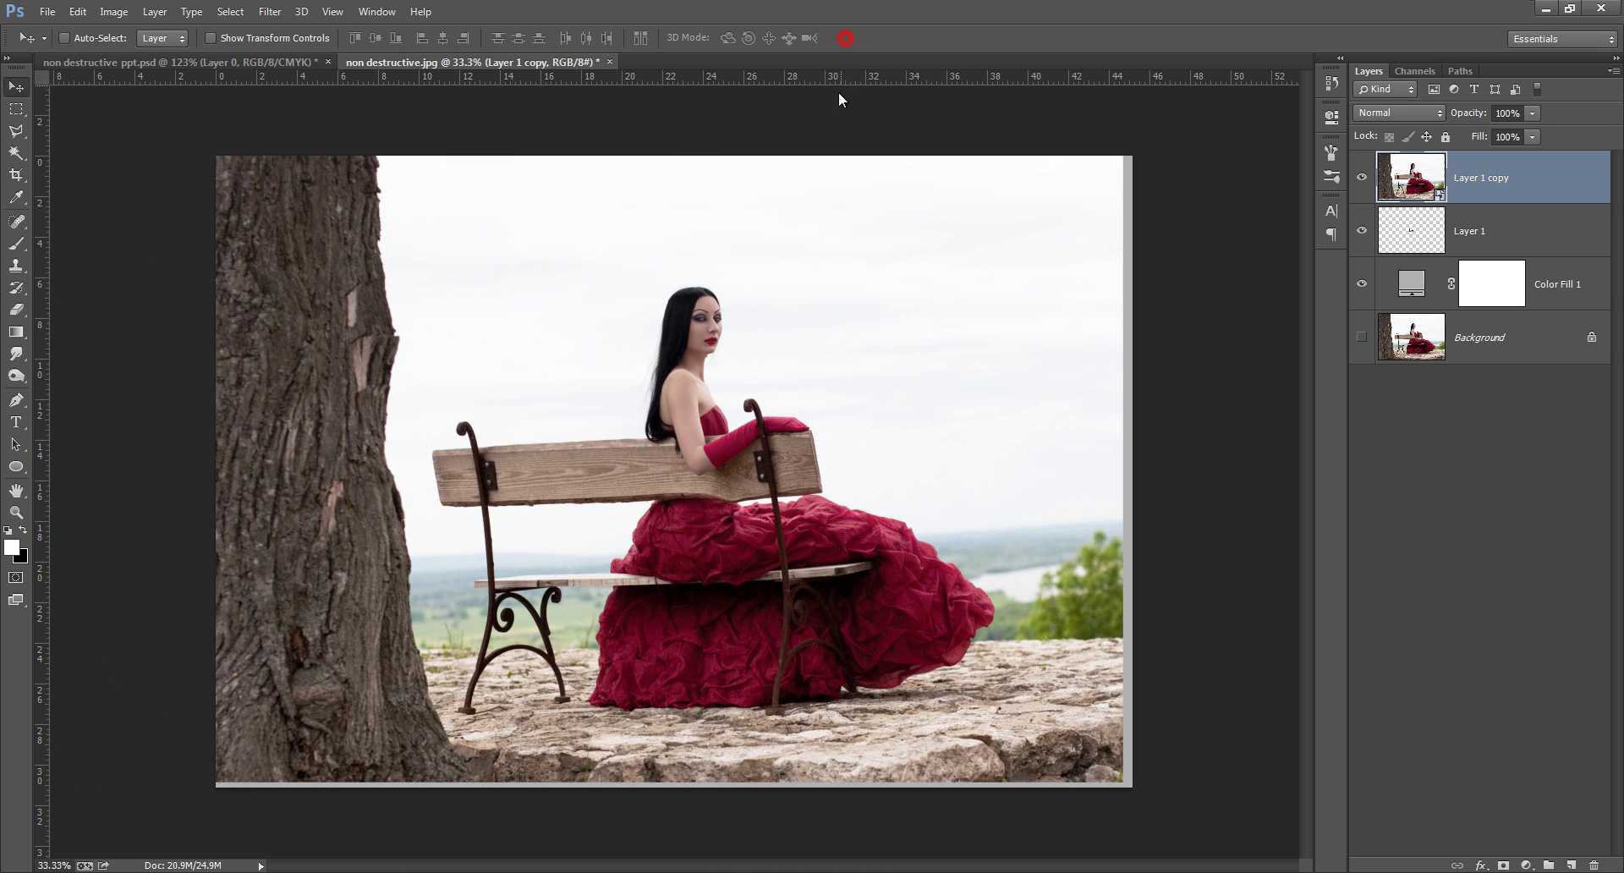
mouse_move(855, 241)
mouse_down()
mouse_move(870, 247)
mouse_move(862, 235)
mouse_up()
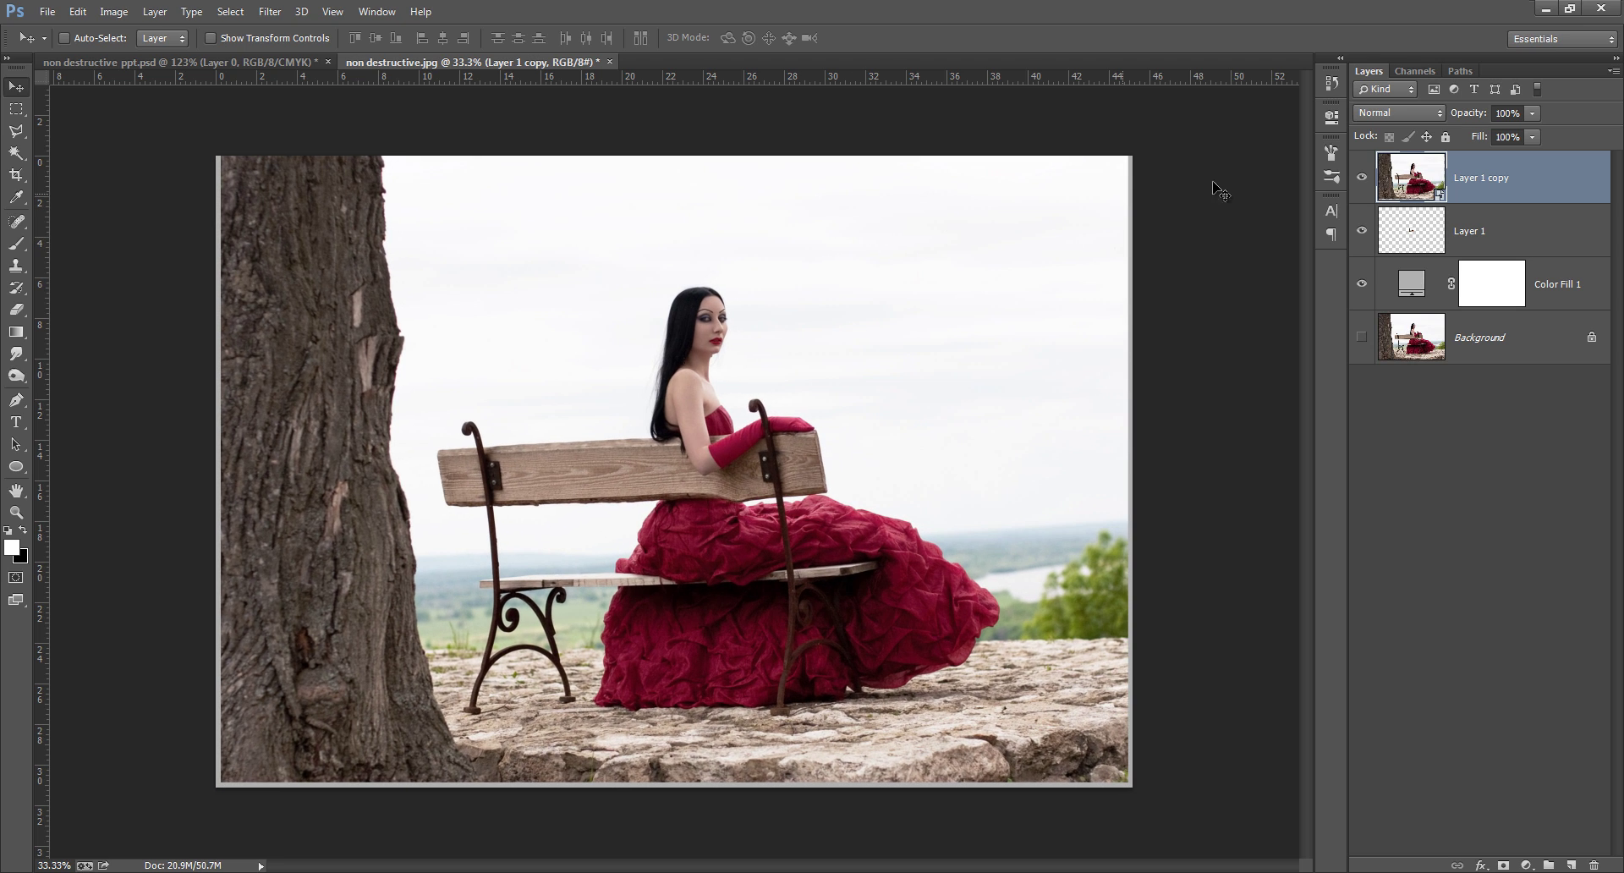
Hide Layer 1 copy and scale Layer 1 back up to nearly the full canvas size
click(1361, 179)
click(1402, 230)
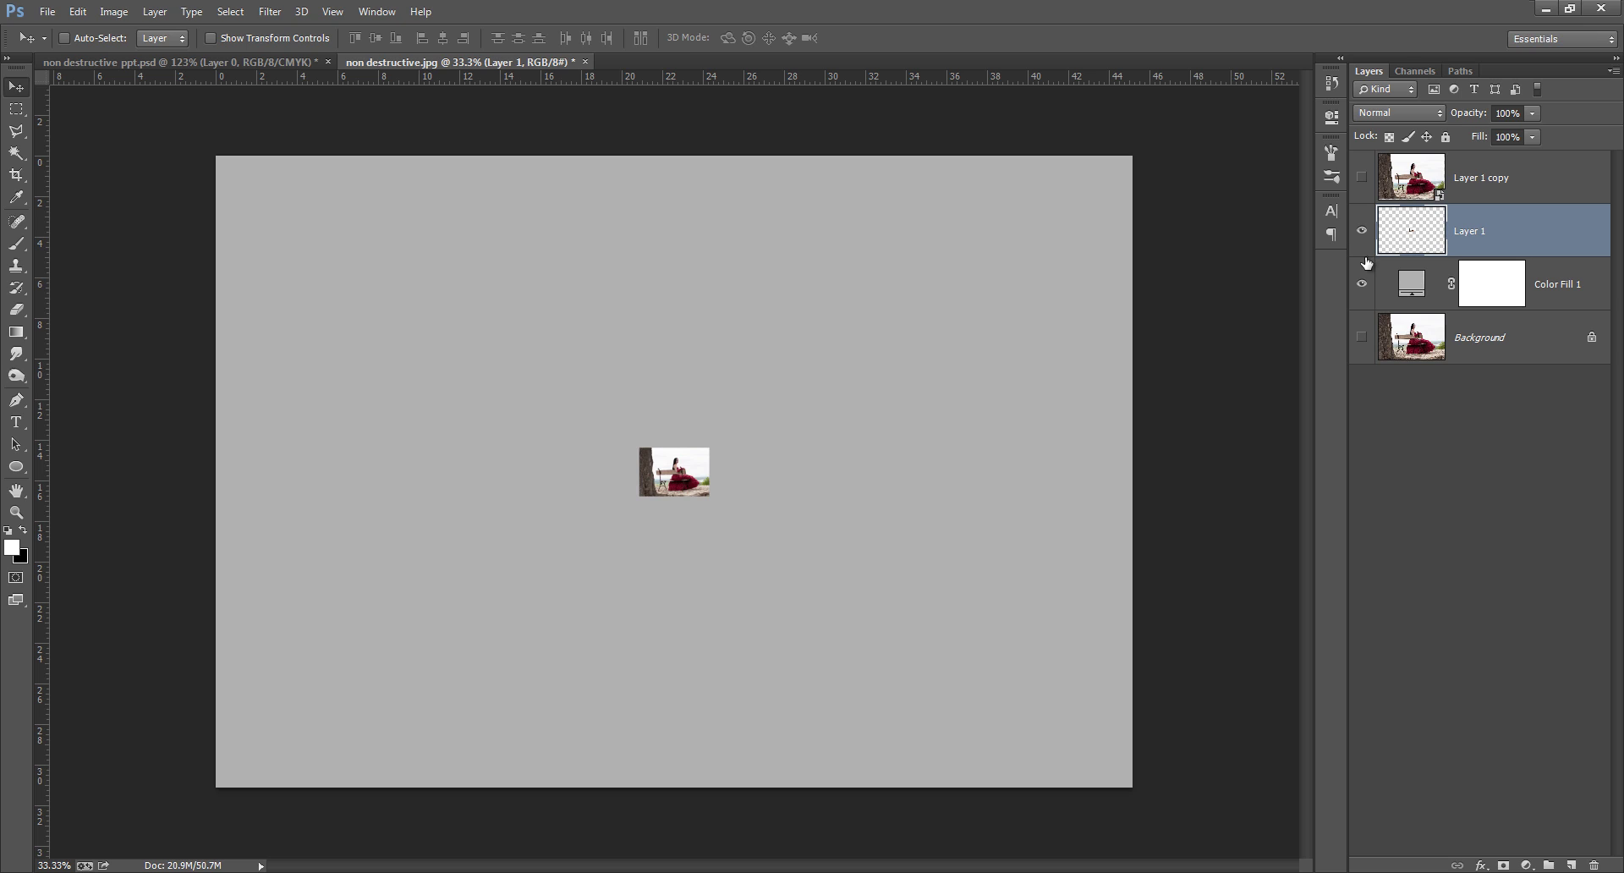
key(ctrl+t)
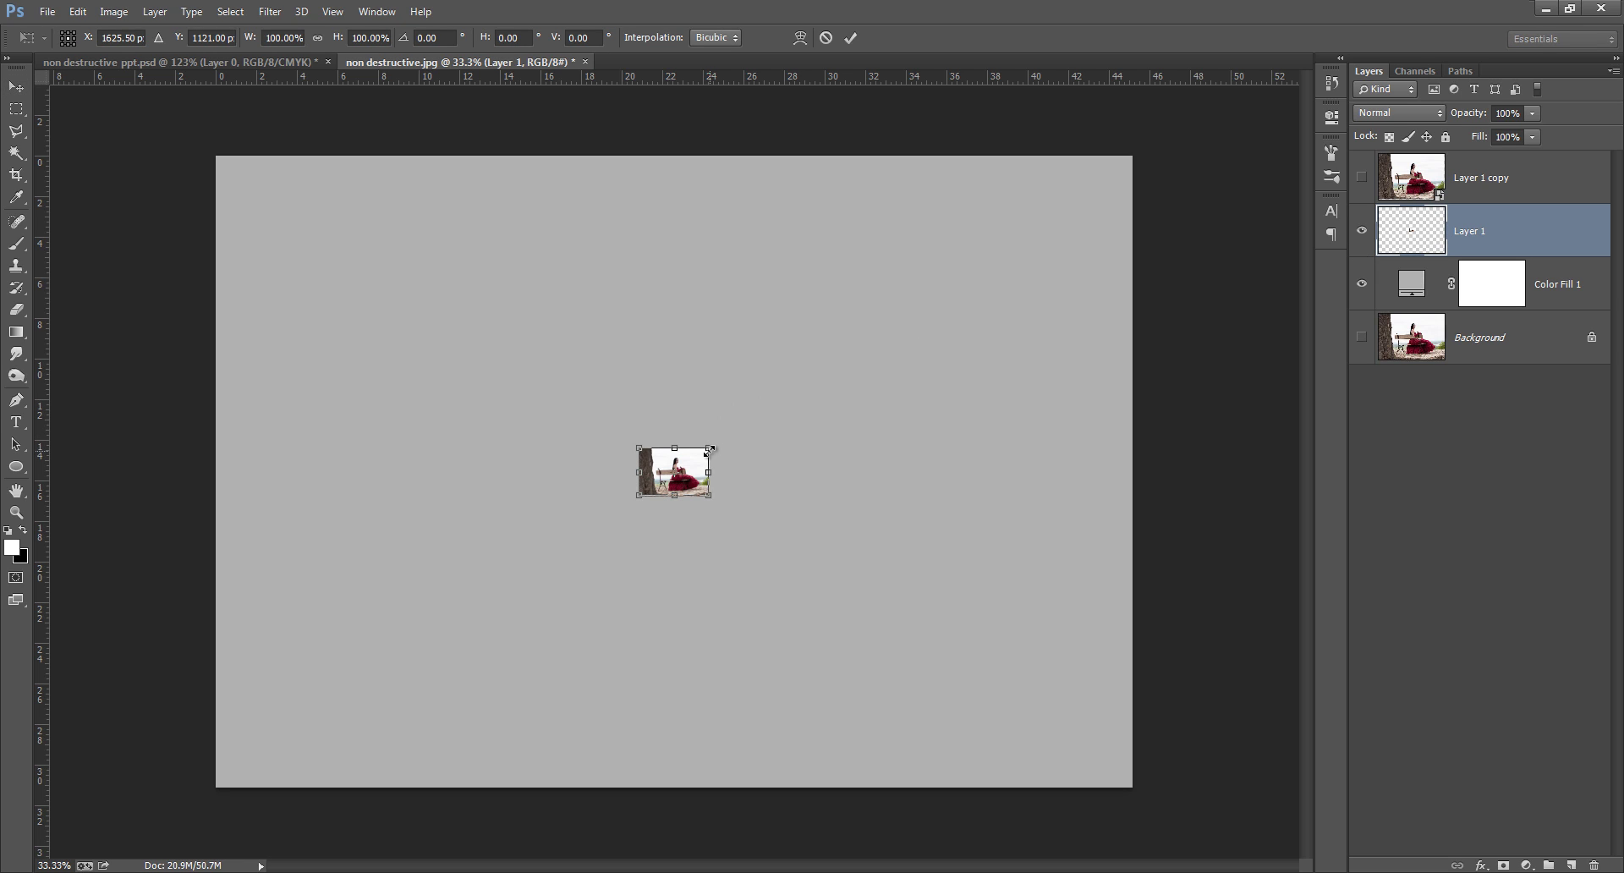
drag(710, 448, 1210, 250)
click(854, 40)
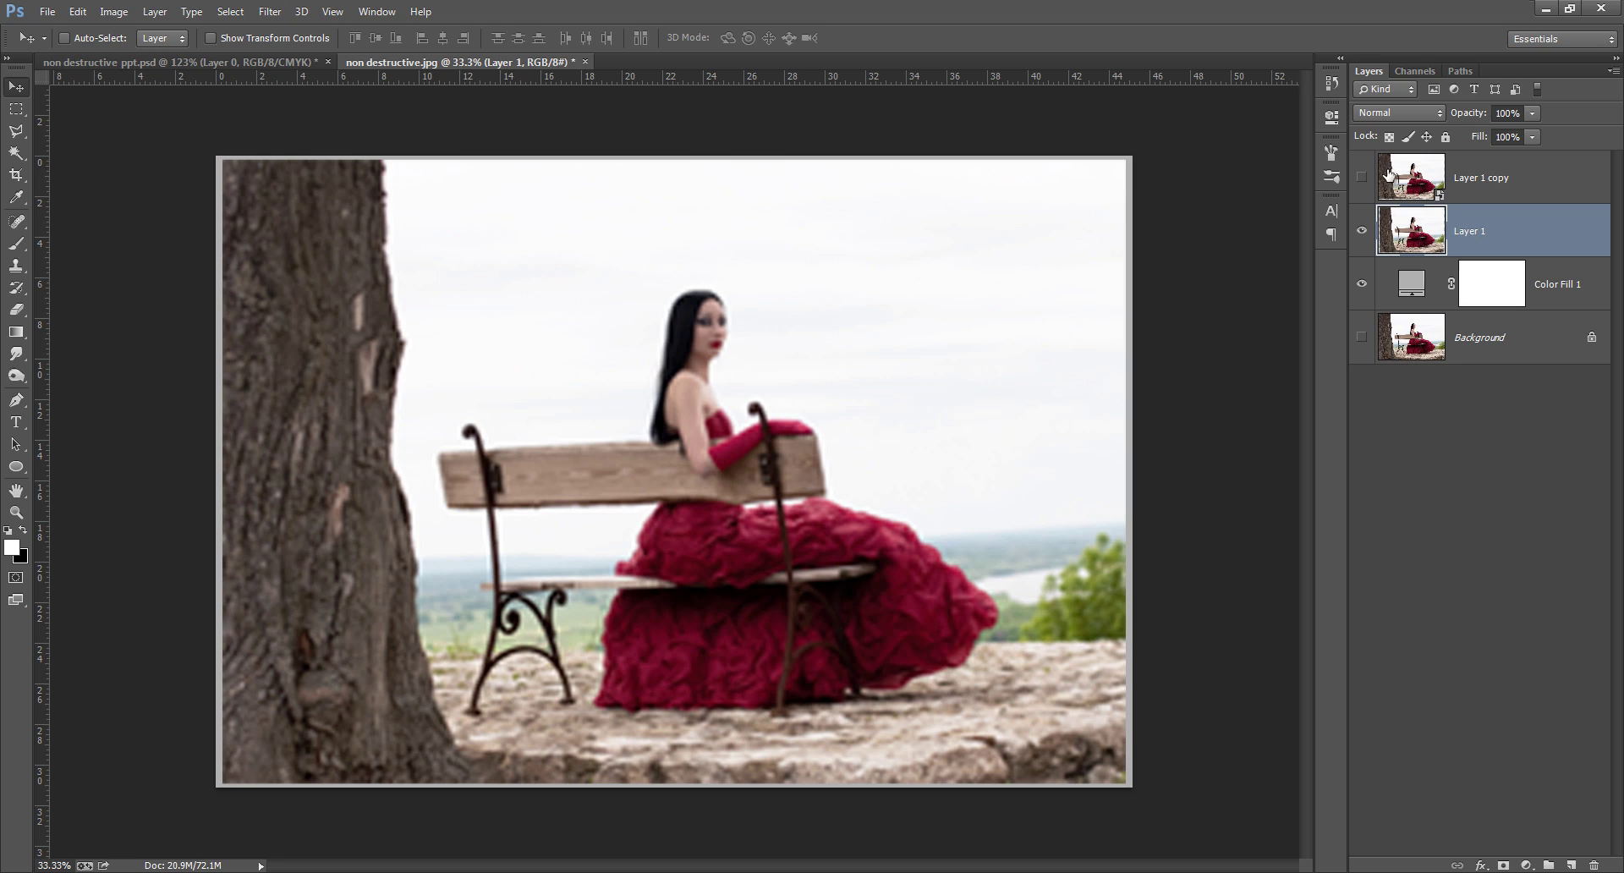
Hide Layer 1, check the techniques list in non destructive ppt.psd, and return to the photo document
click(1362, 234)
click(184, 65)
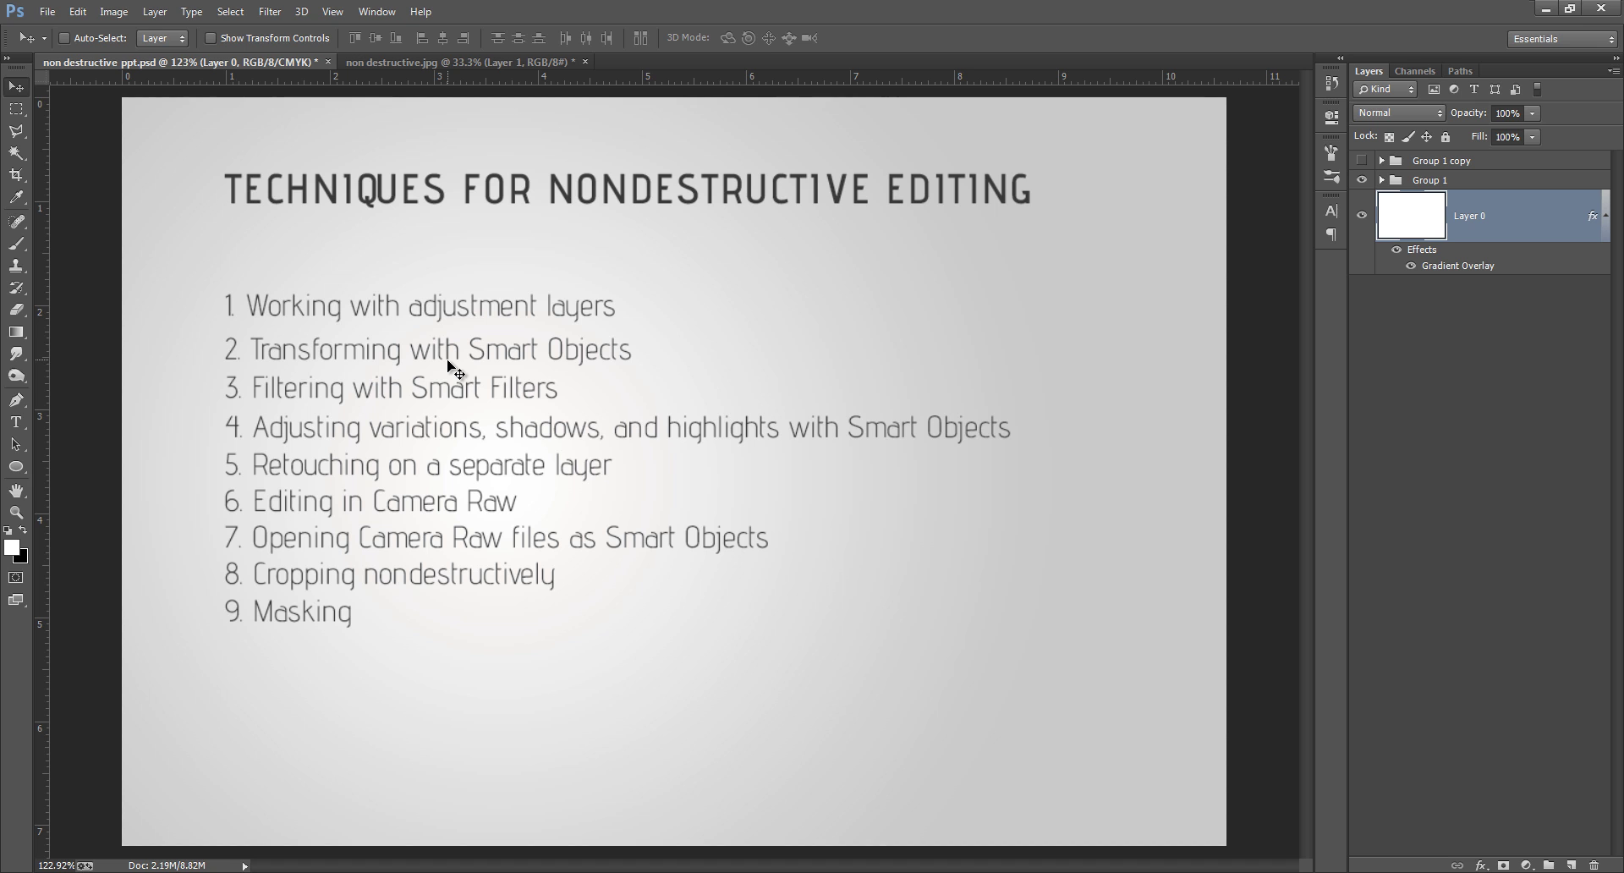
click(437, 65)
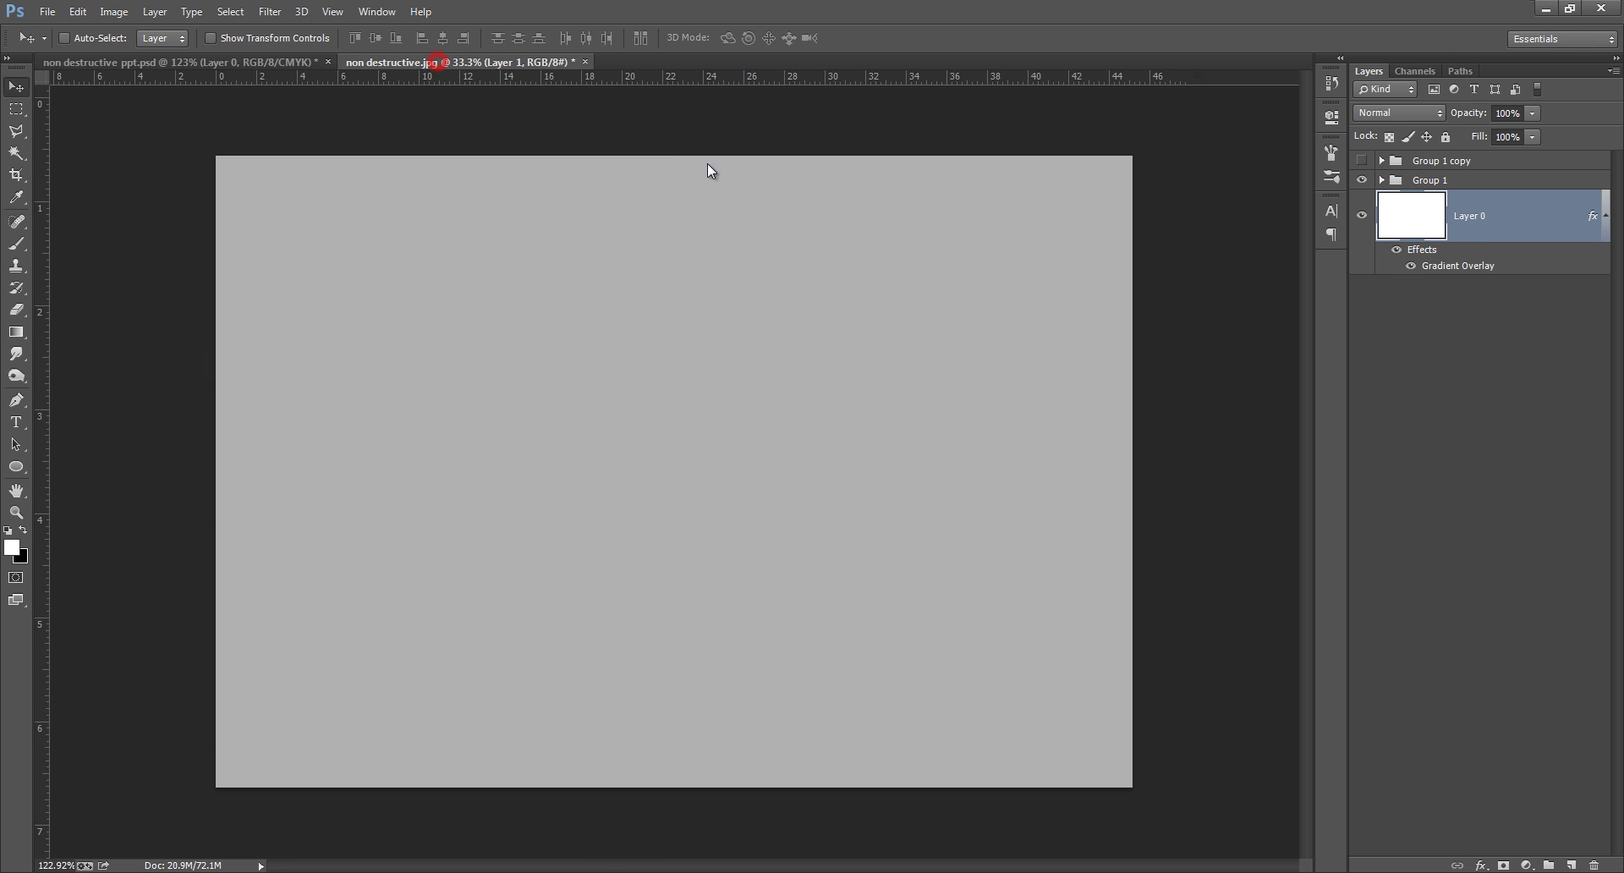
Show Layer 1 and Layer 1 copy to review the two rescaled versions, and hide both again
click(1362, 230)
click(1362, 177)
click(1424, 182)
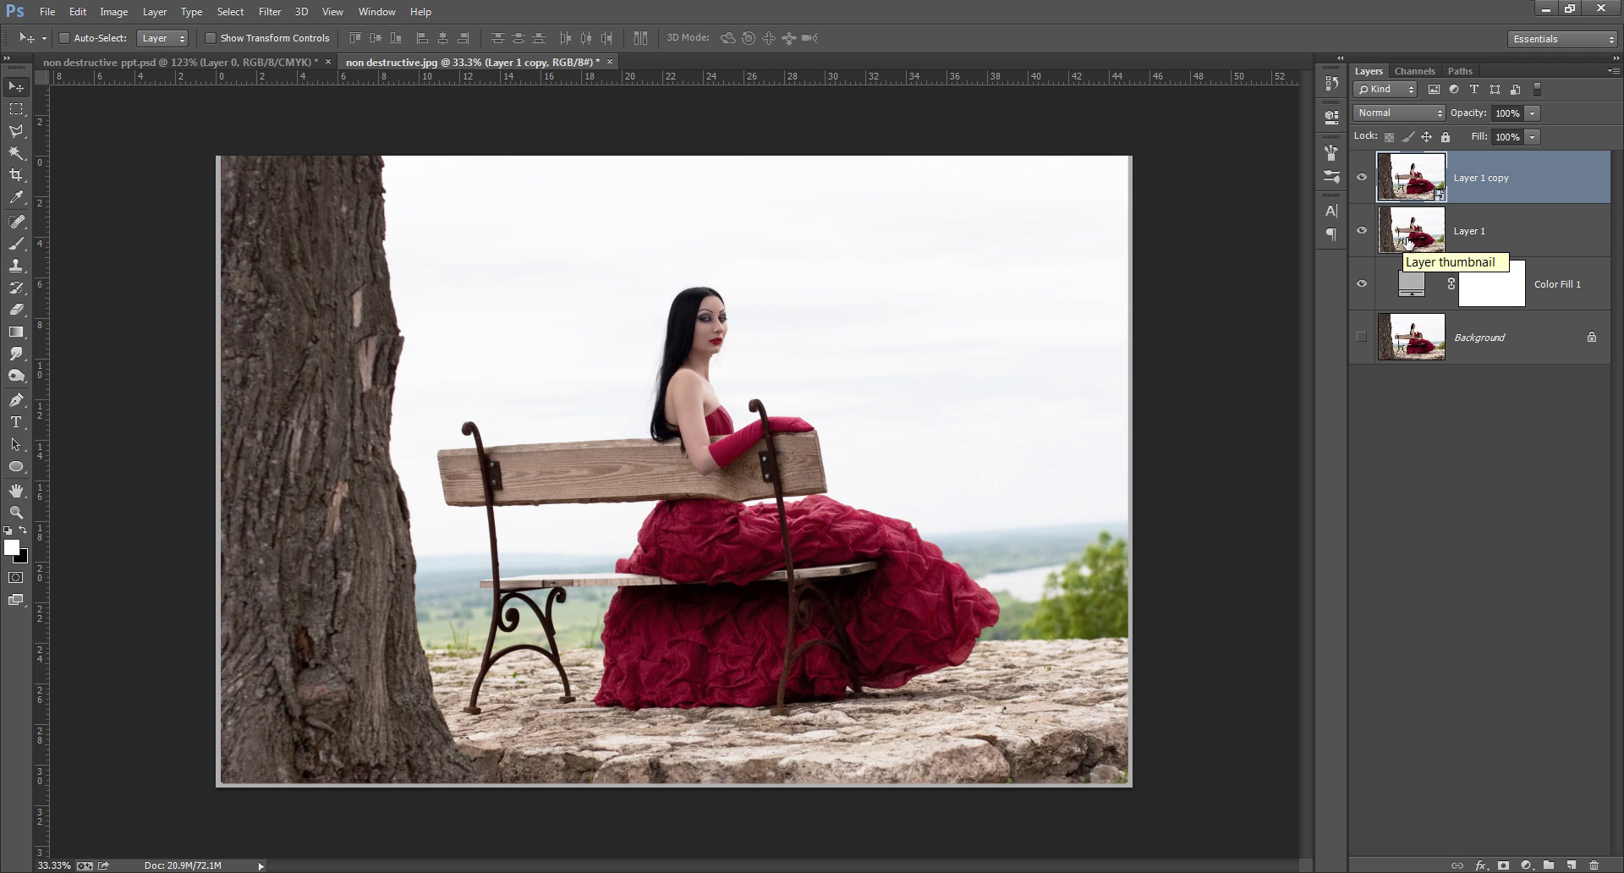
click(1362, 231)
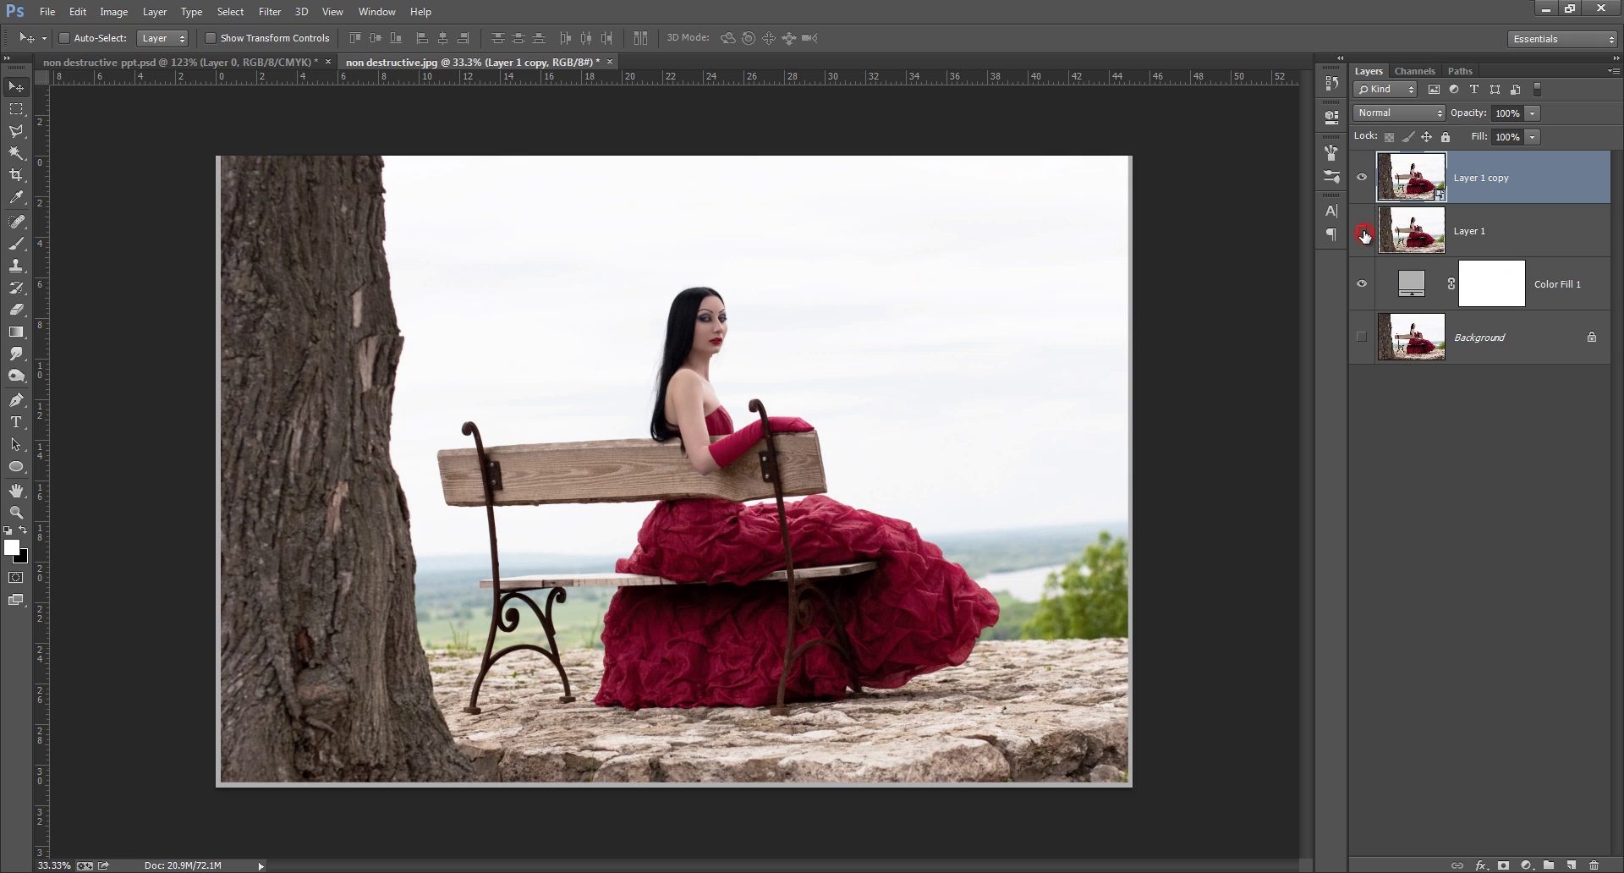
click(1363, 180)
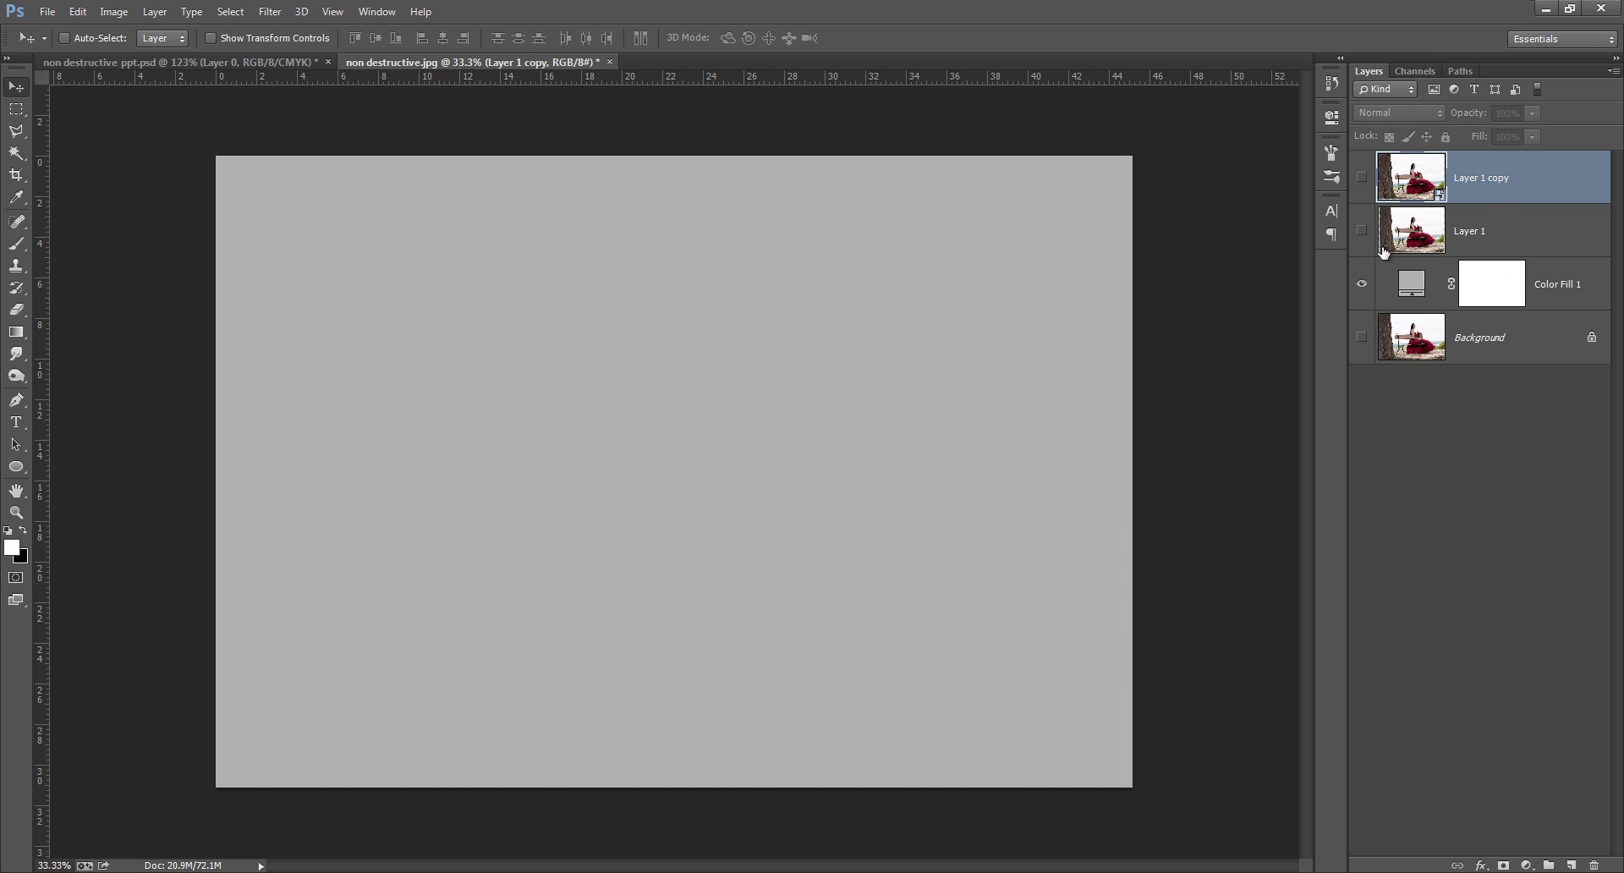
Show the Background and delete the Layer 1 copy, Layer 1 and Color Fill 1 layers
click(1418, 336)
click(1361, 336)
click(1516, 187)
key(Delete)
key(Delete)
key(Delete)
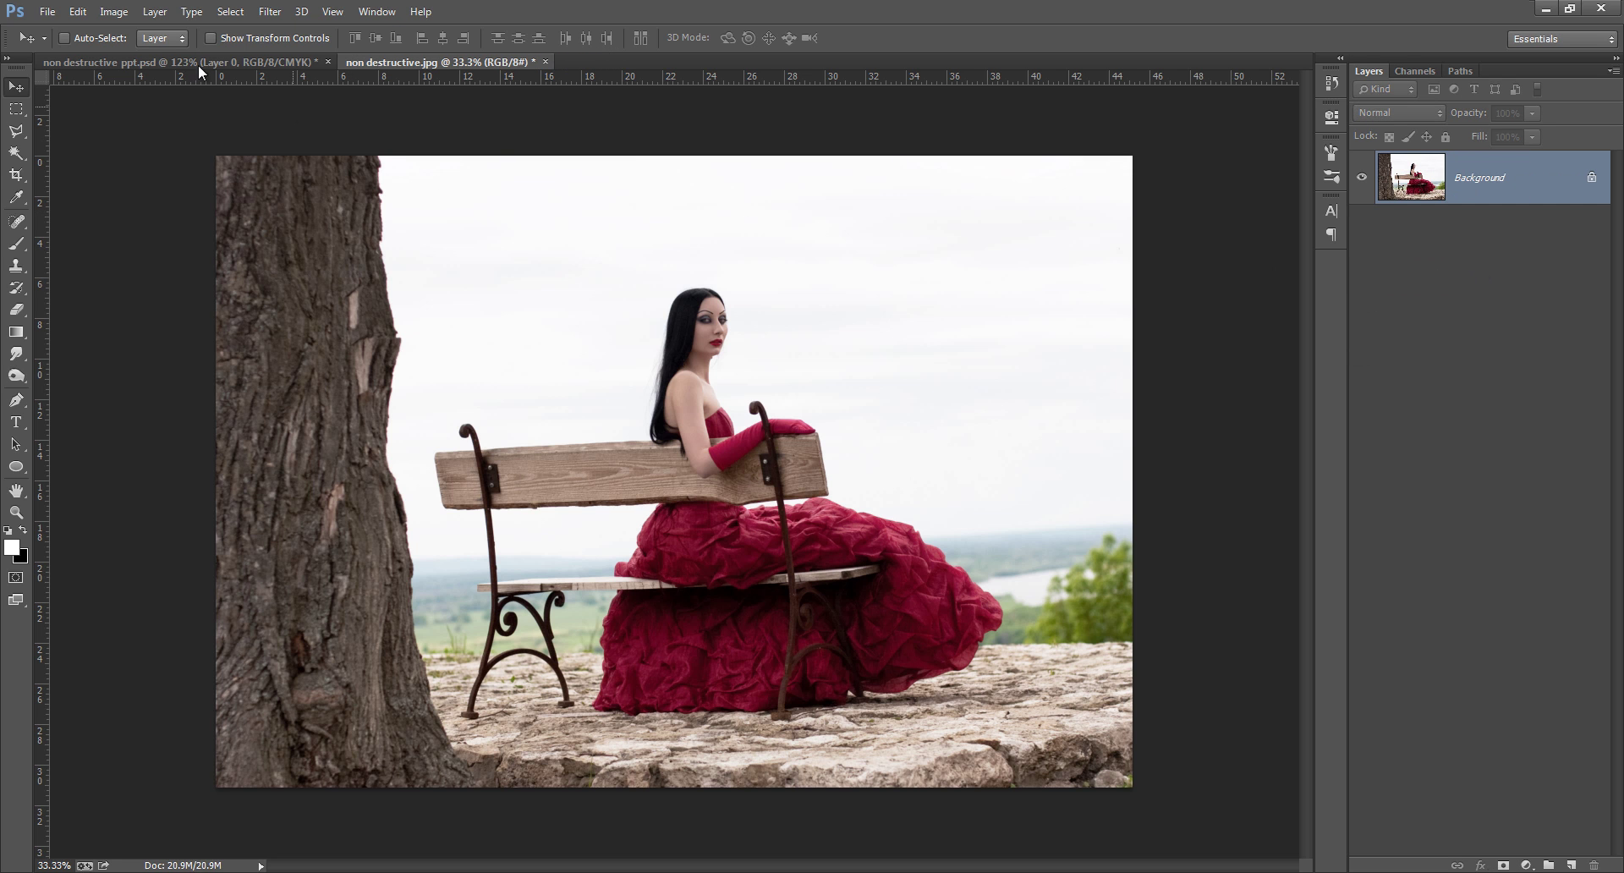
Check the next technique in non destructive ppt.psd and duplicate the photo's Background layer
click(188, 64)
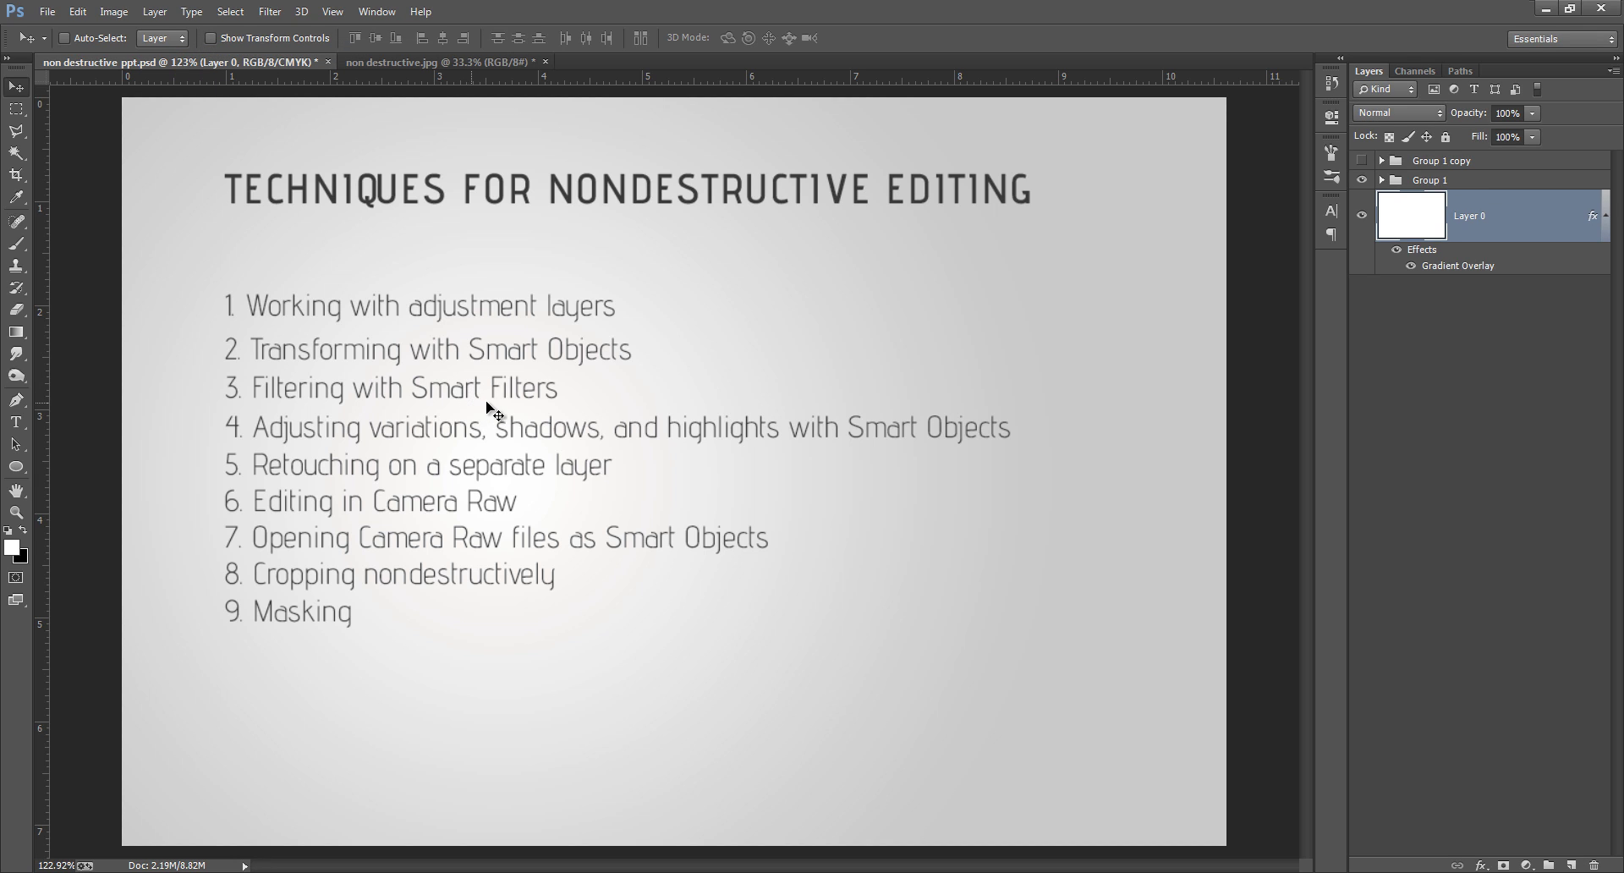
click(417, 62)
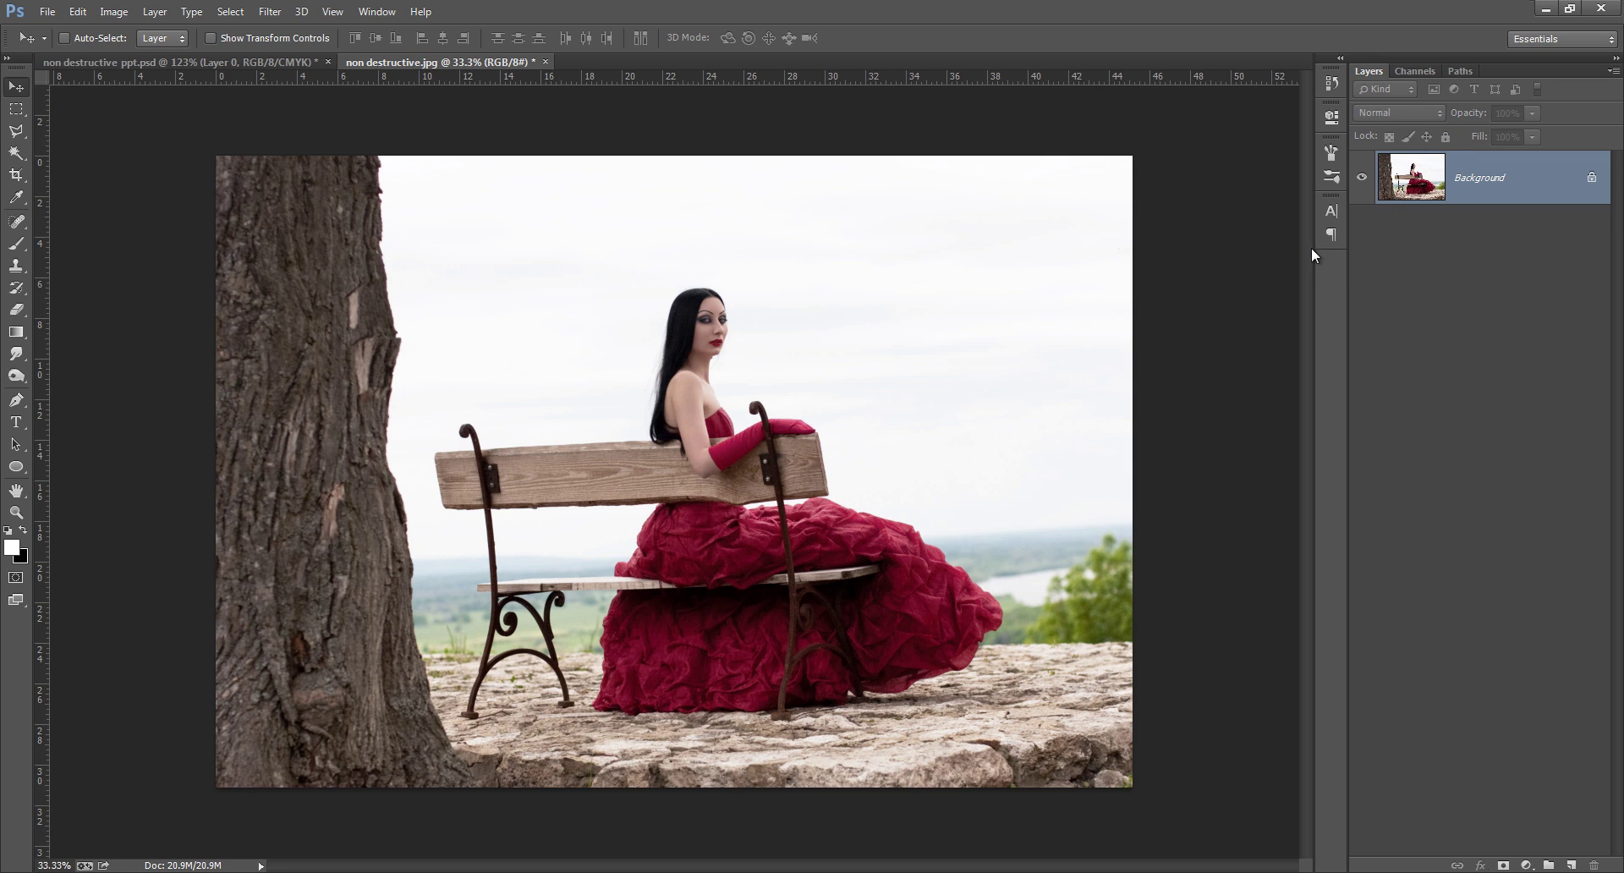
key(ctrl+j)
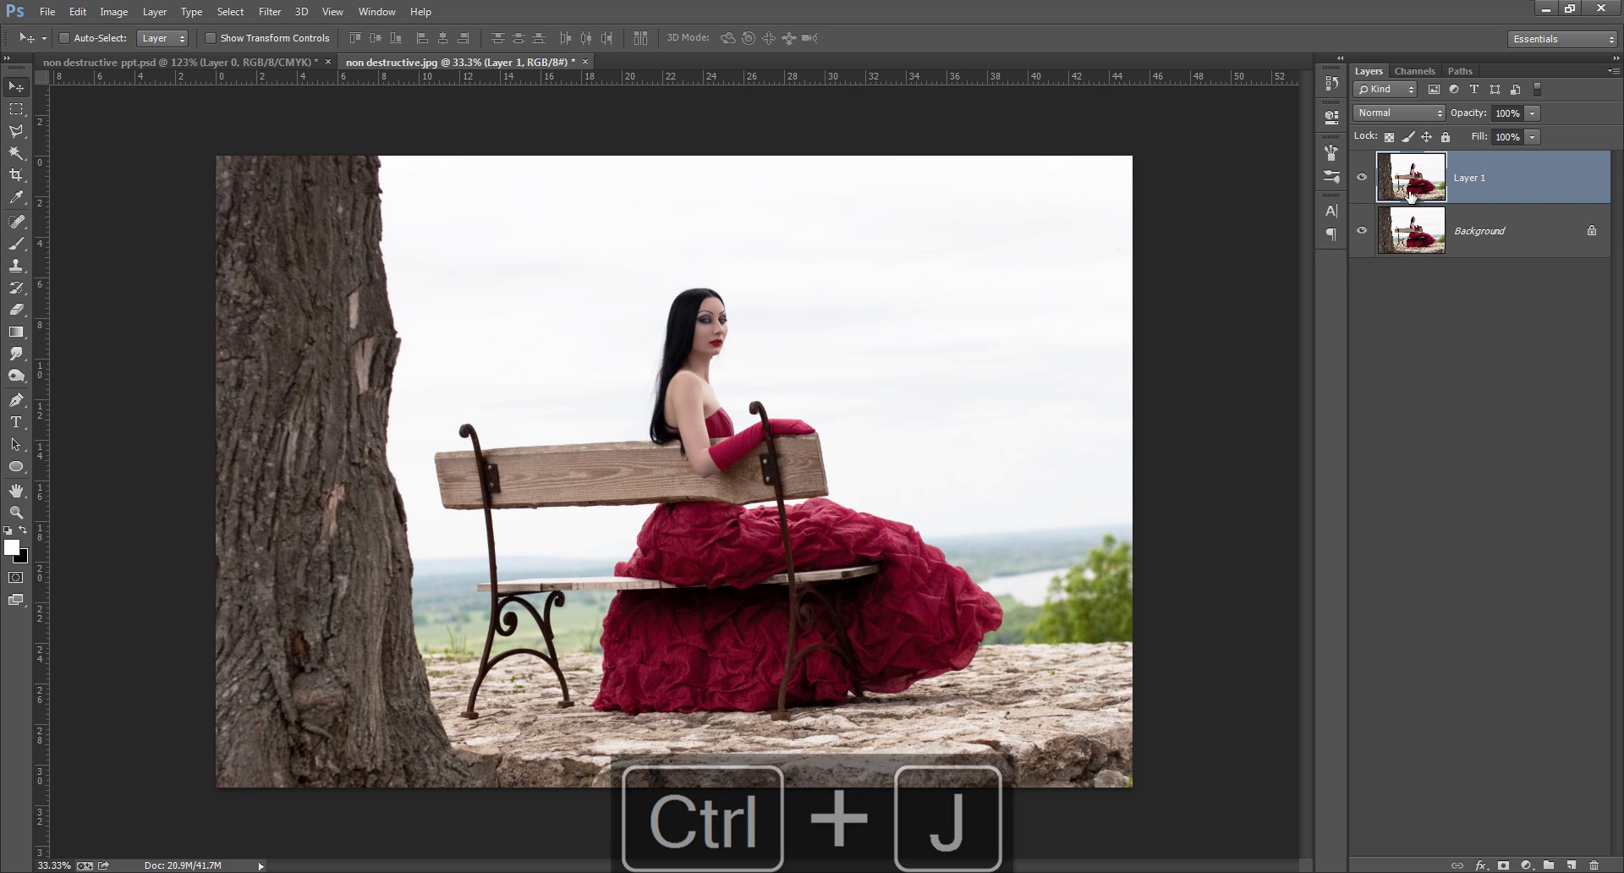
right_click(1491, 191)
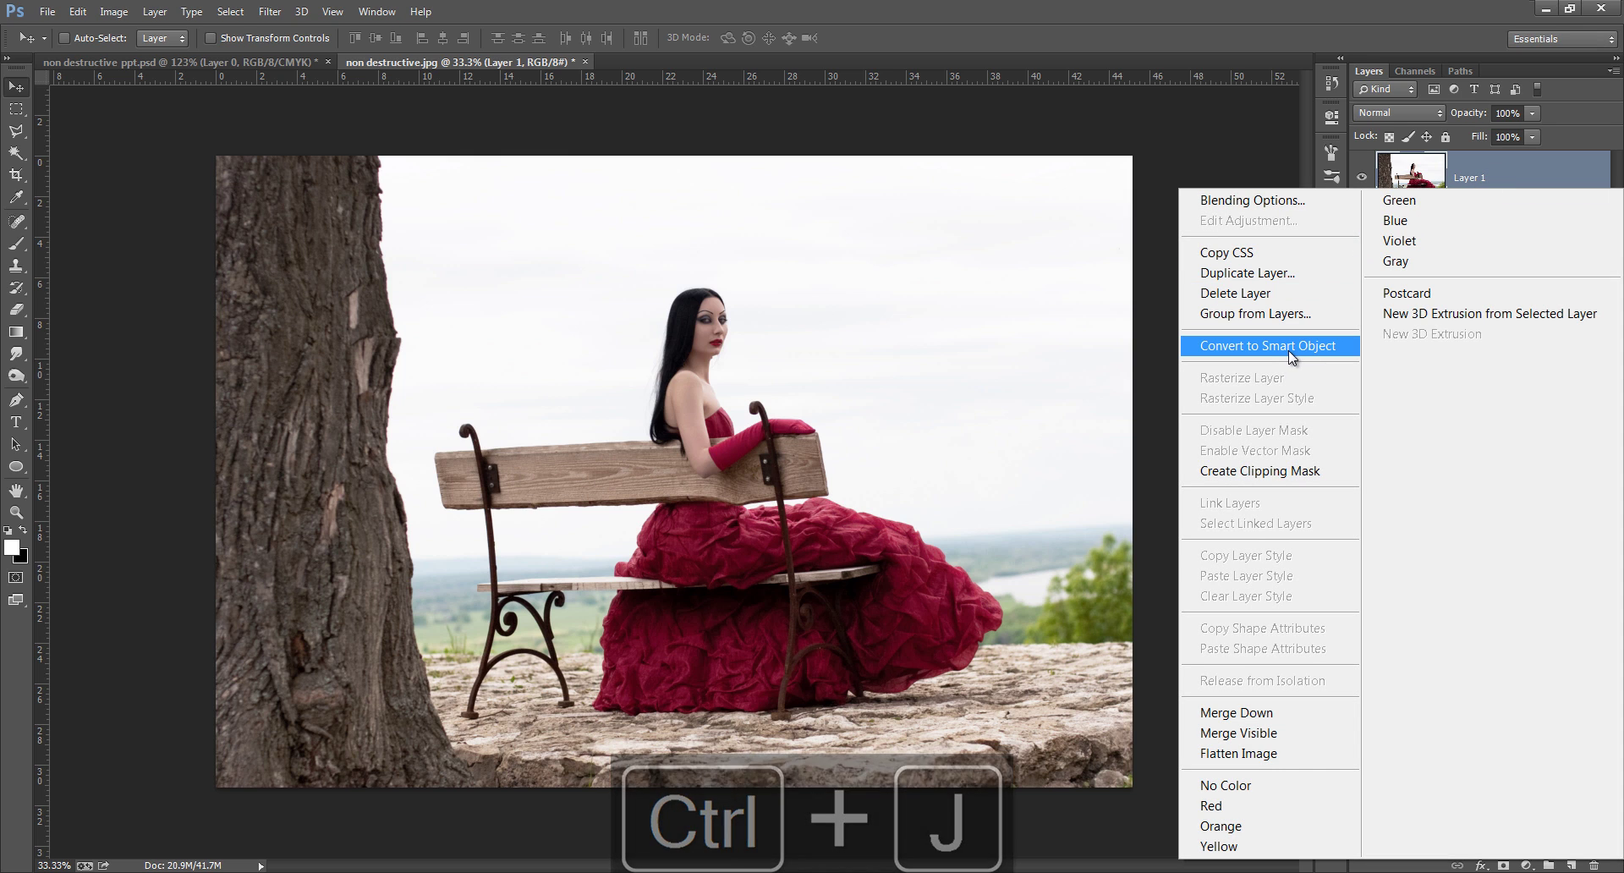
click(1414, 42)
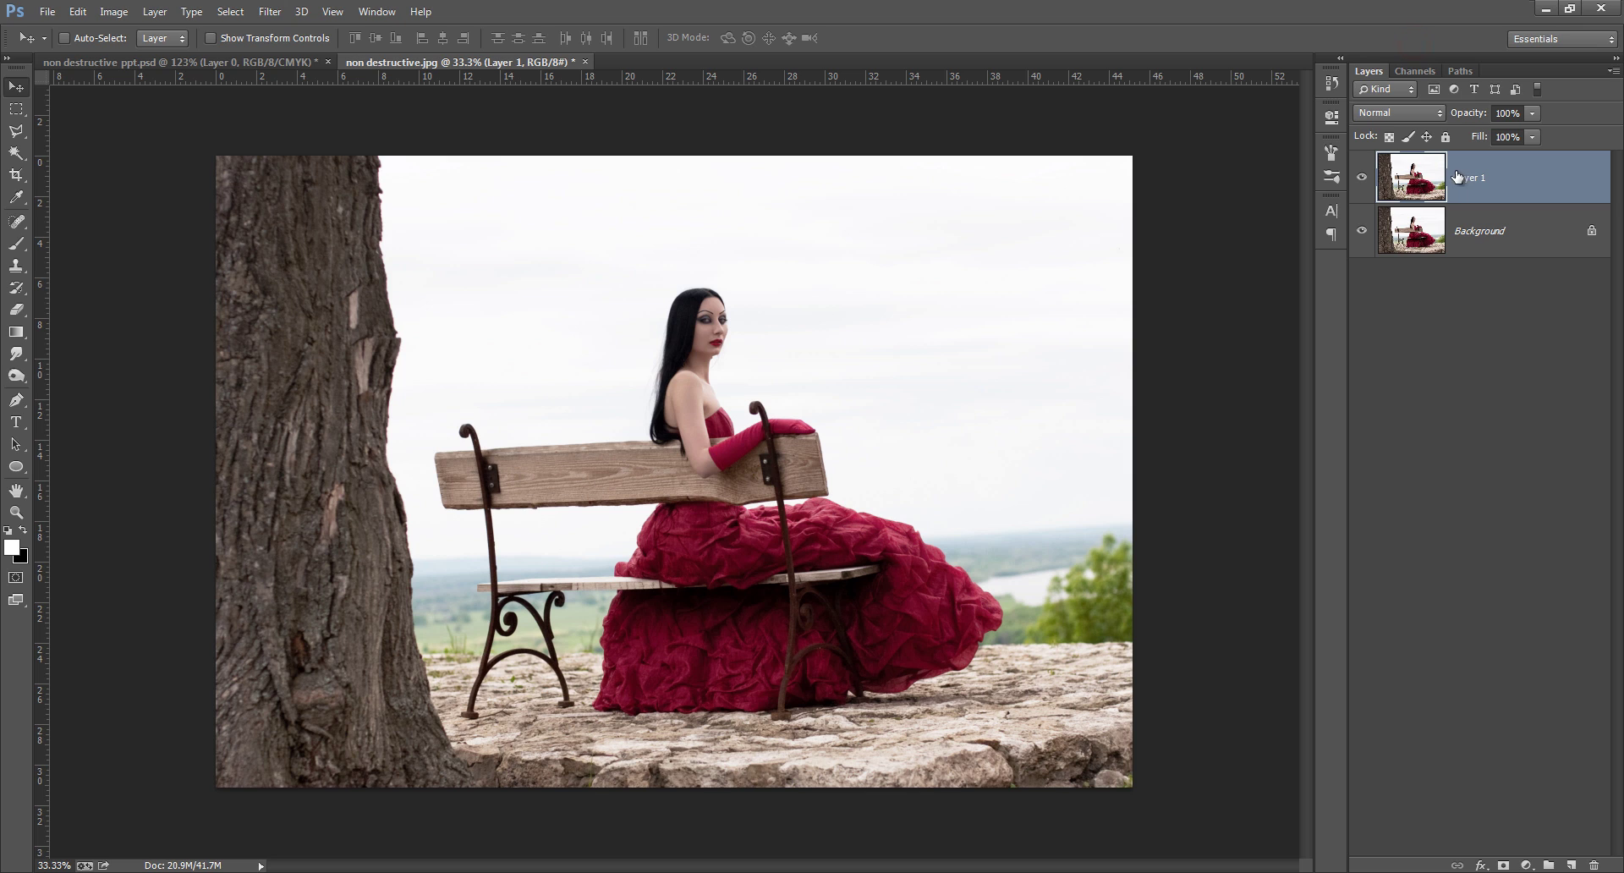
click(271, 12)
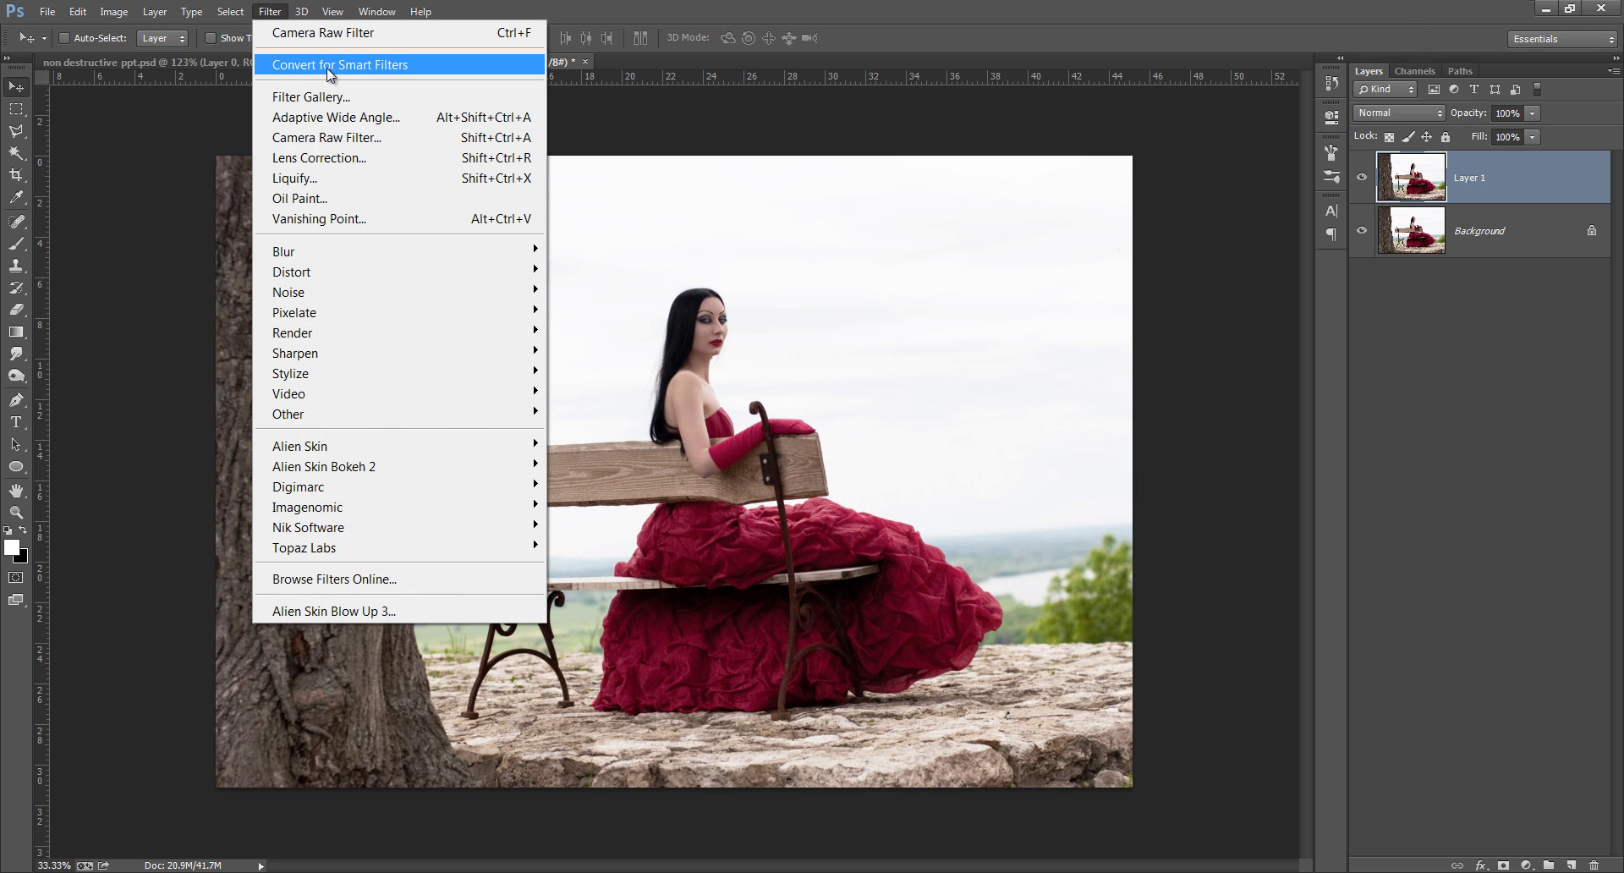
click(196, 64)
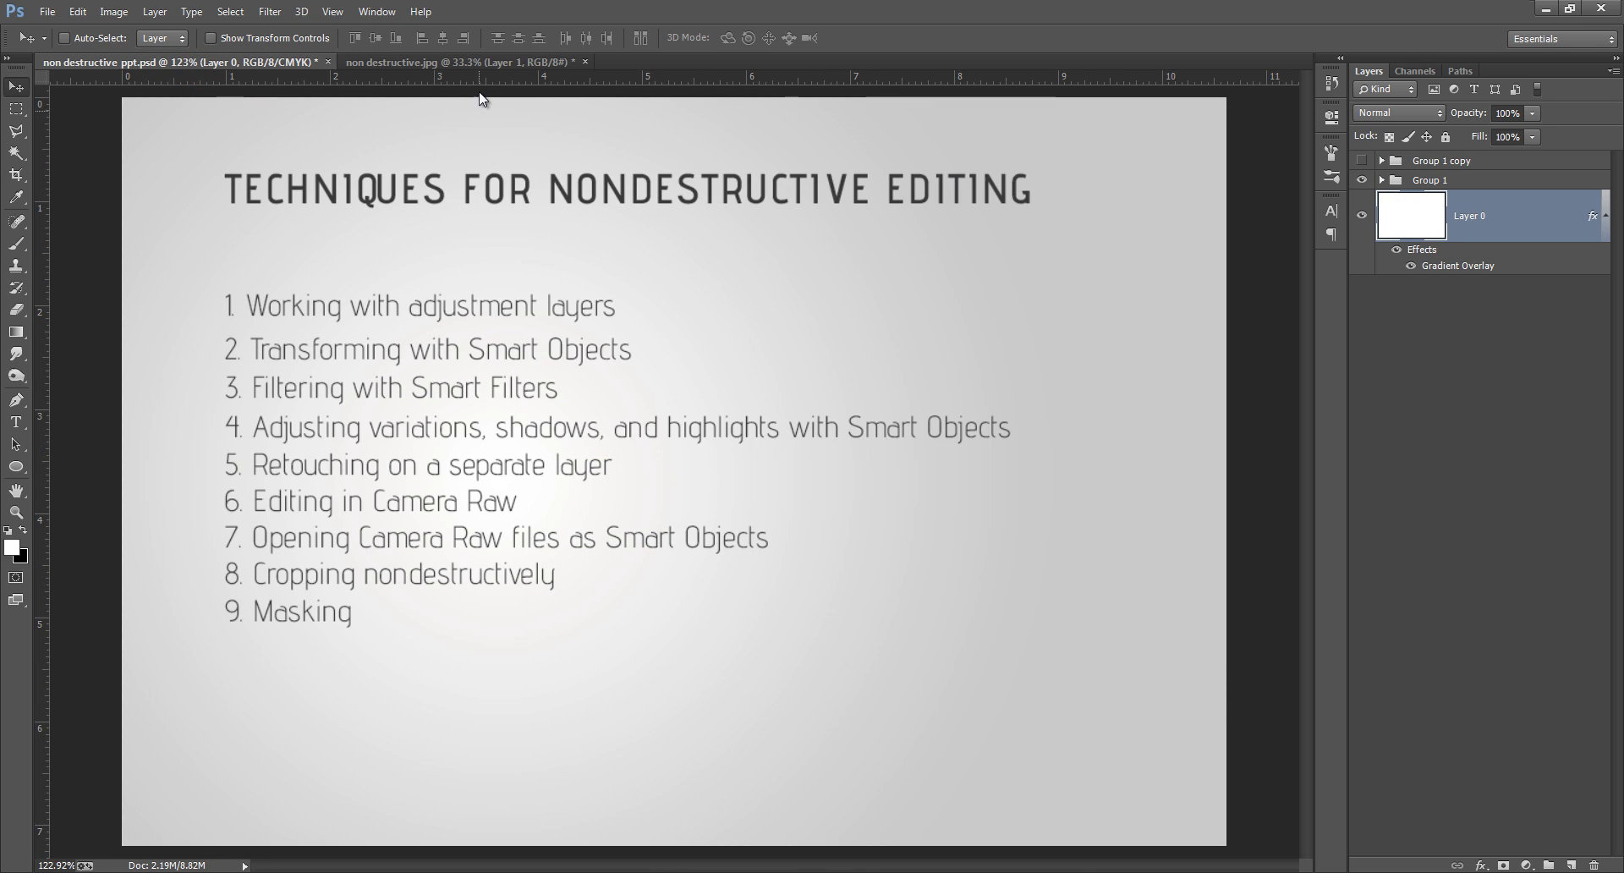
click(482, 61)
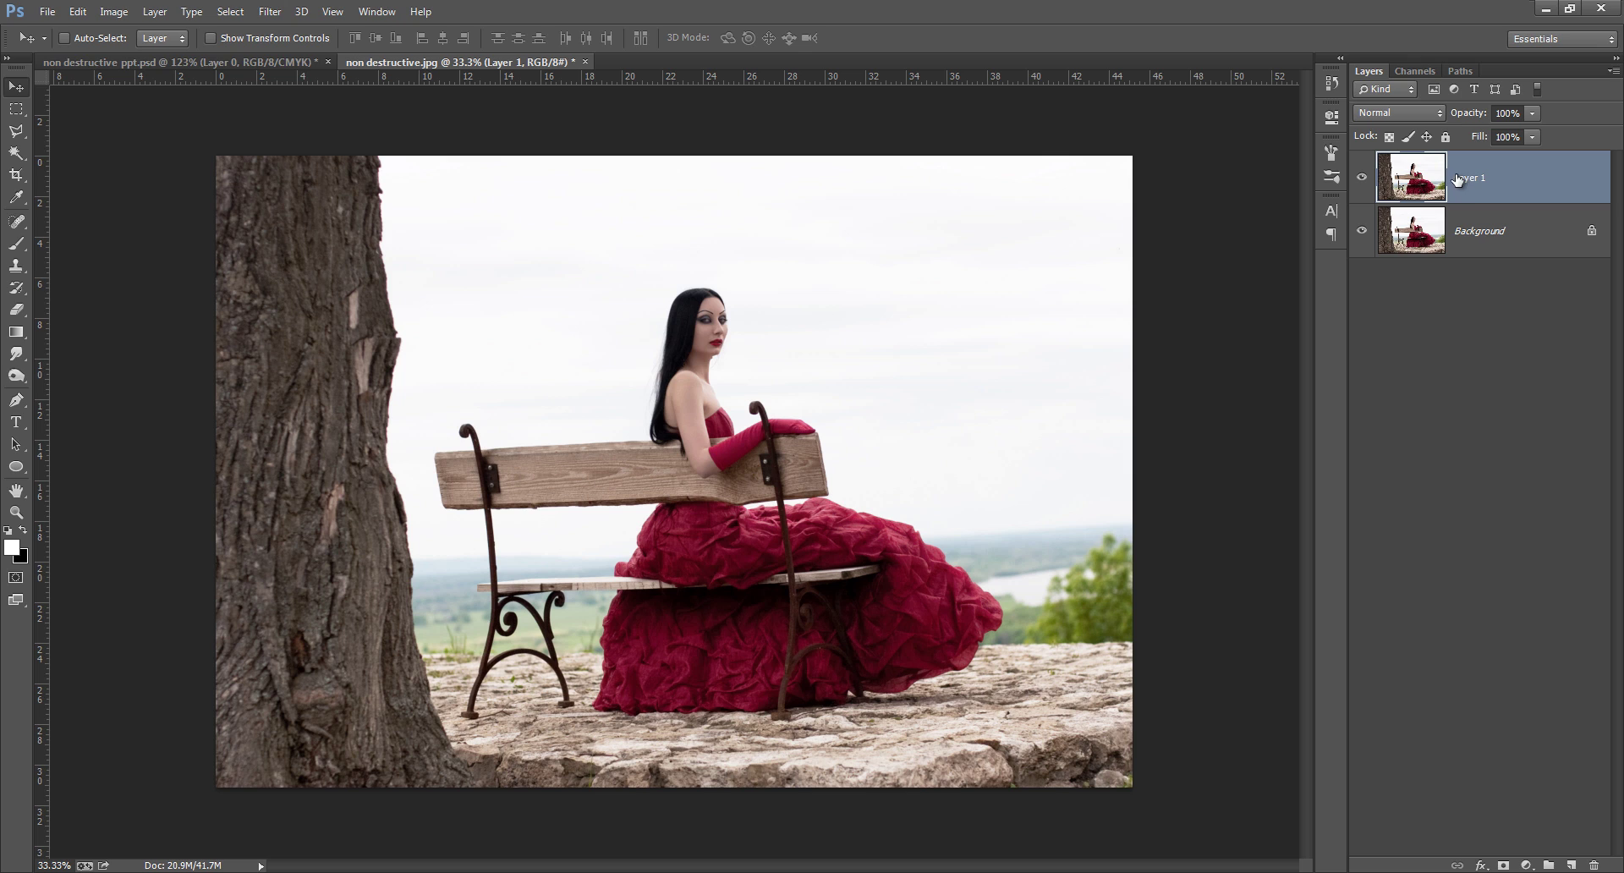
Convert Layer 1 for Smart Filters and look over its Smart Object options
click(267, 12)
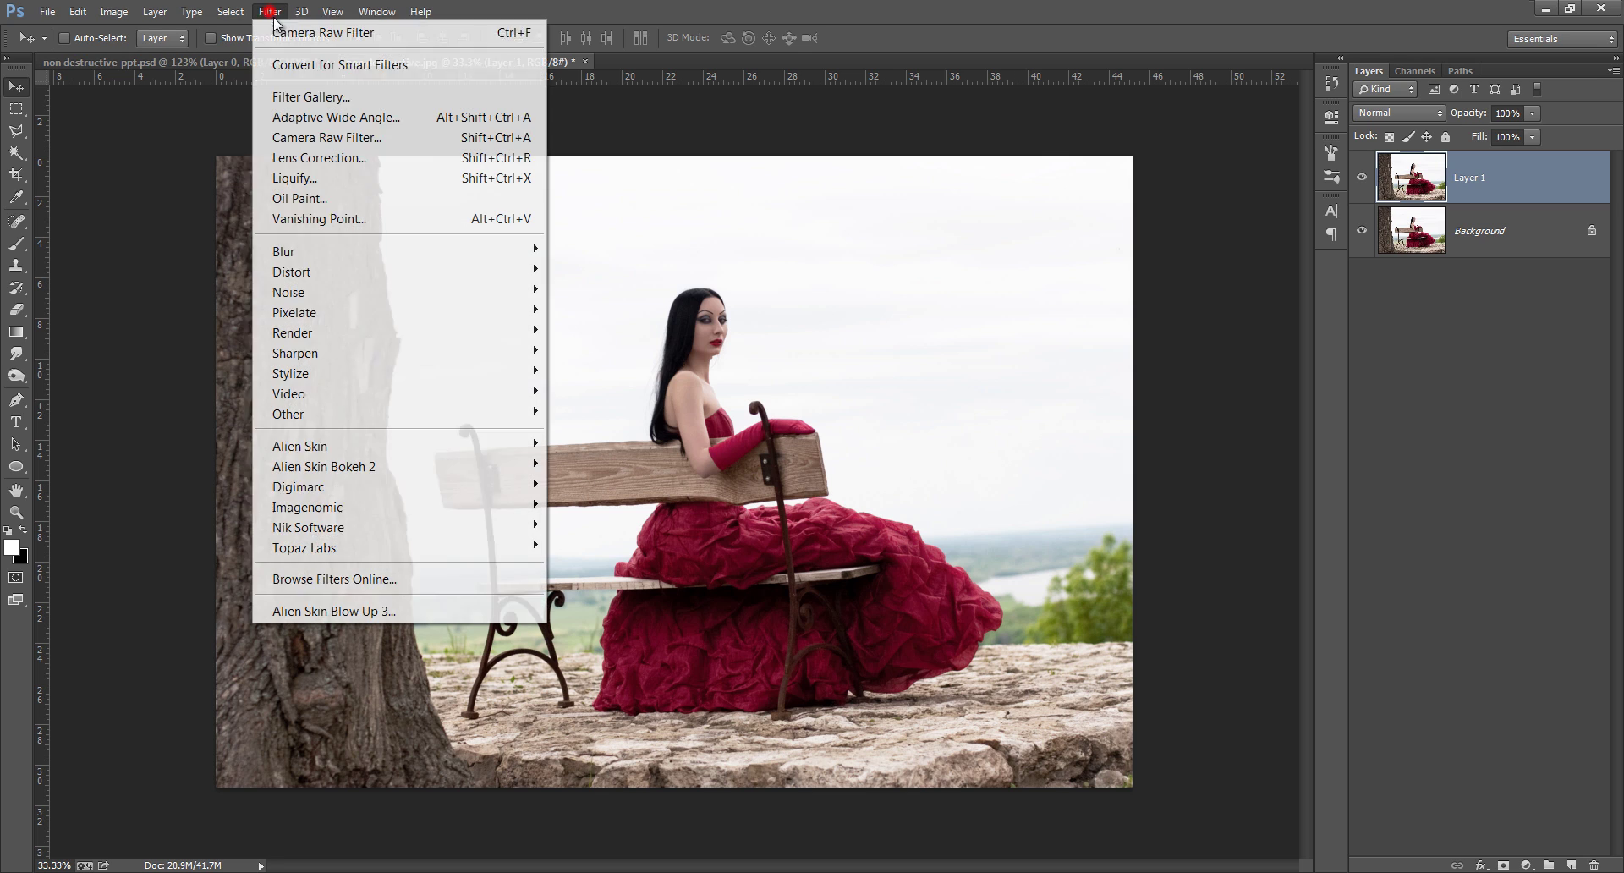
click(332, 68)
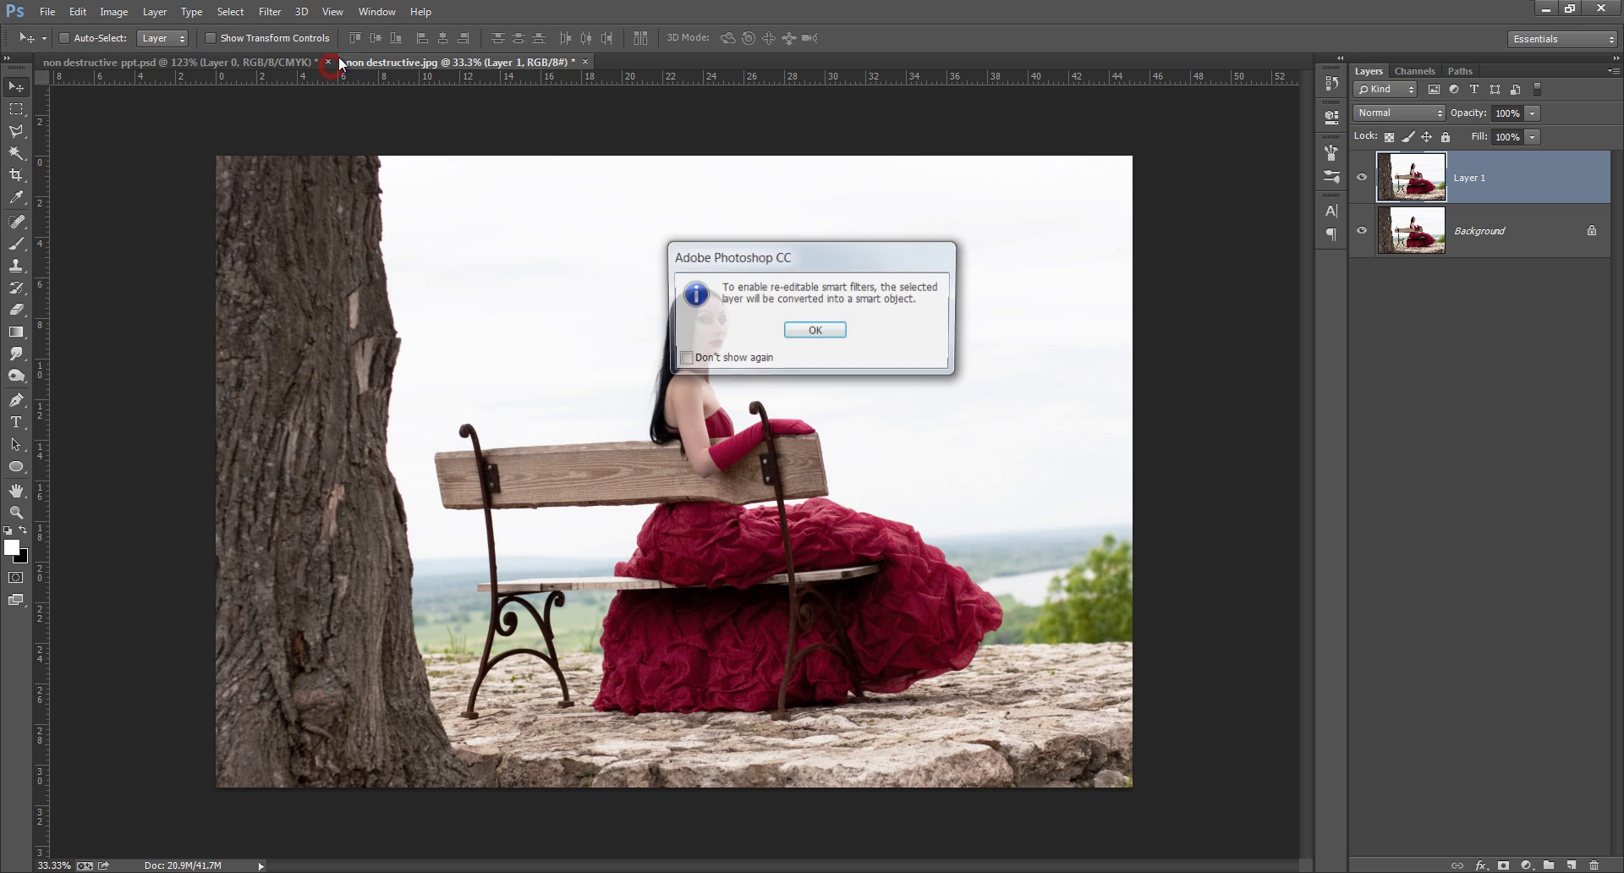
click(812, 331)
right_click(1482, 179)
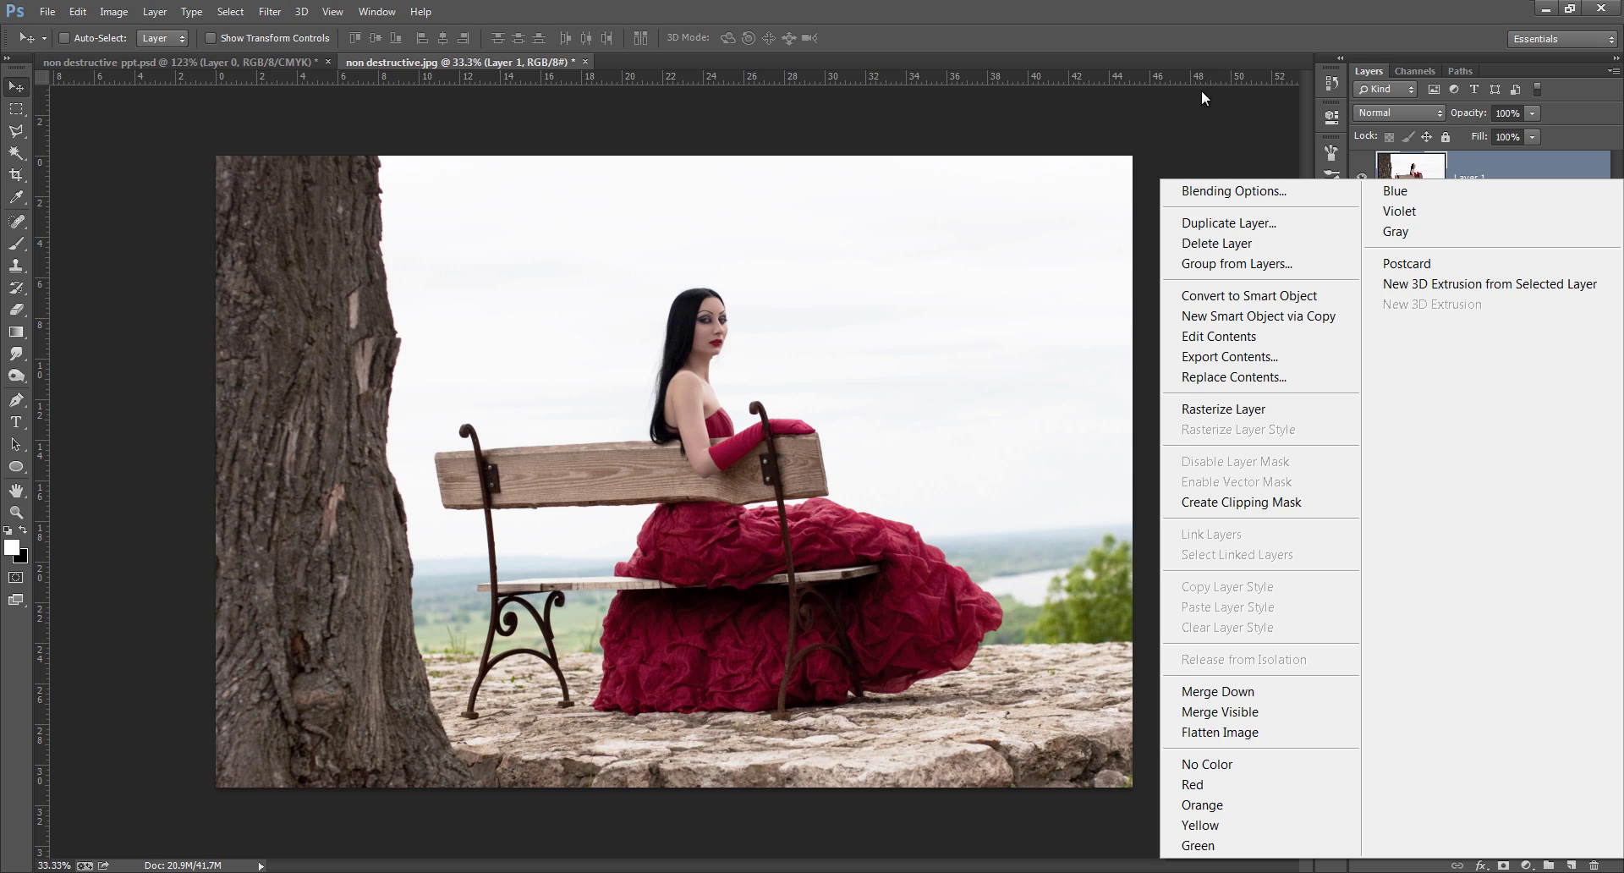
click(1210, 43)
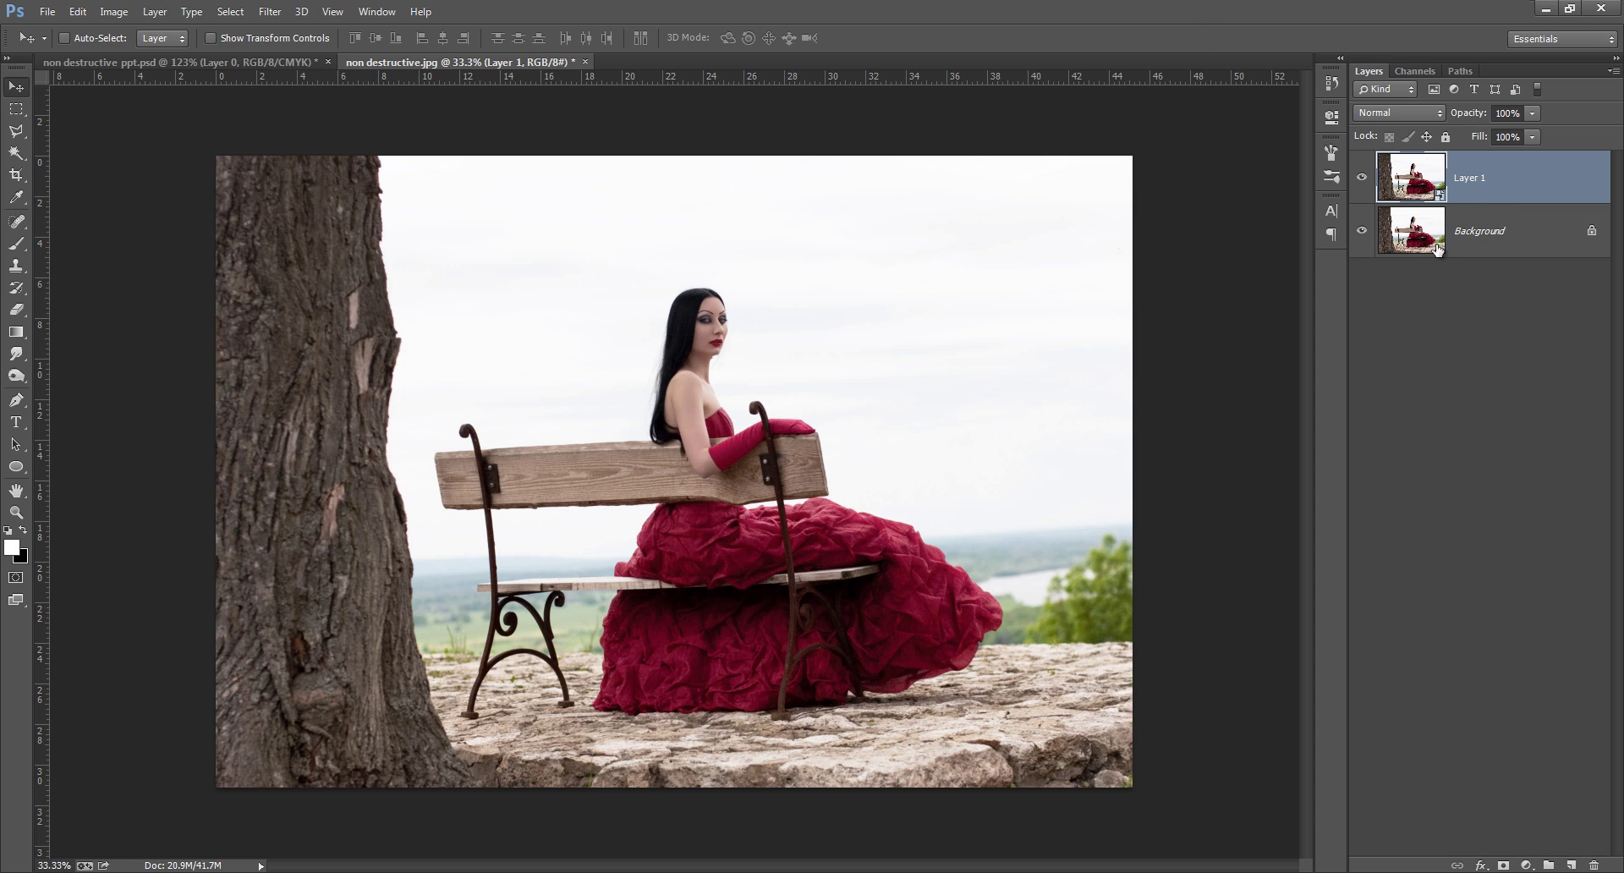
Unlock the Background as a regular layer named Layer 0 and select Layer 1
click(1474, 234)
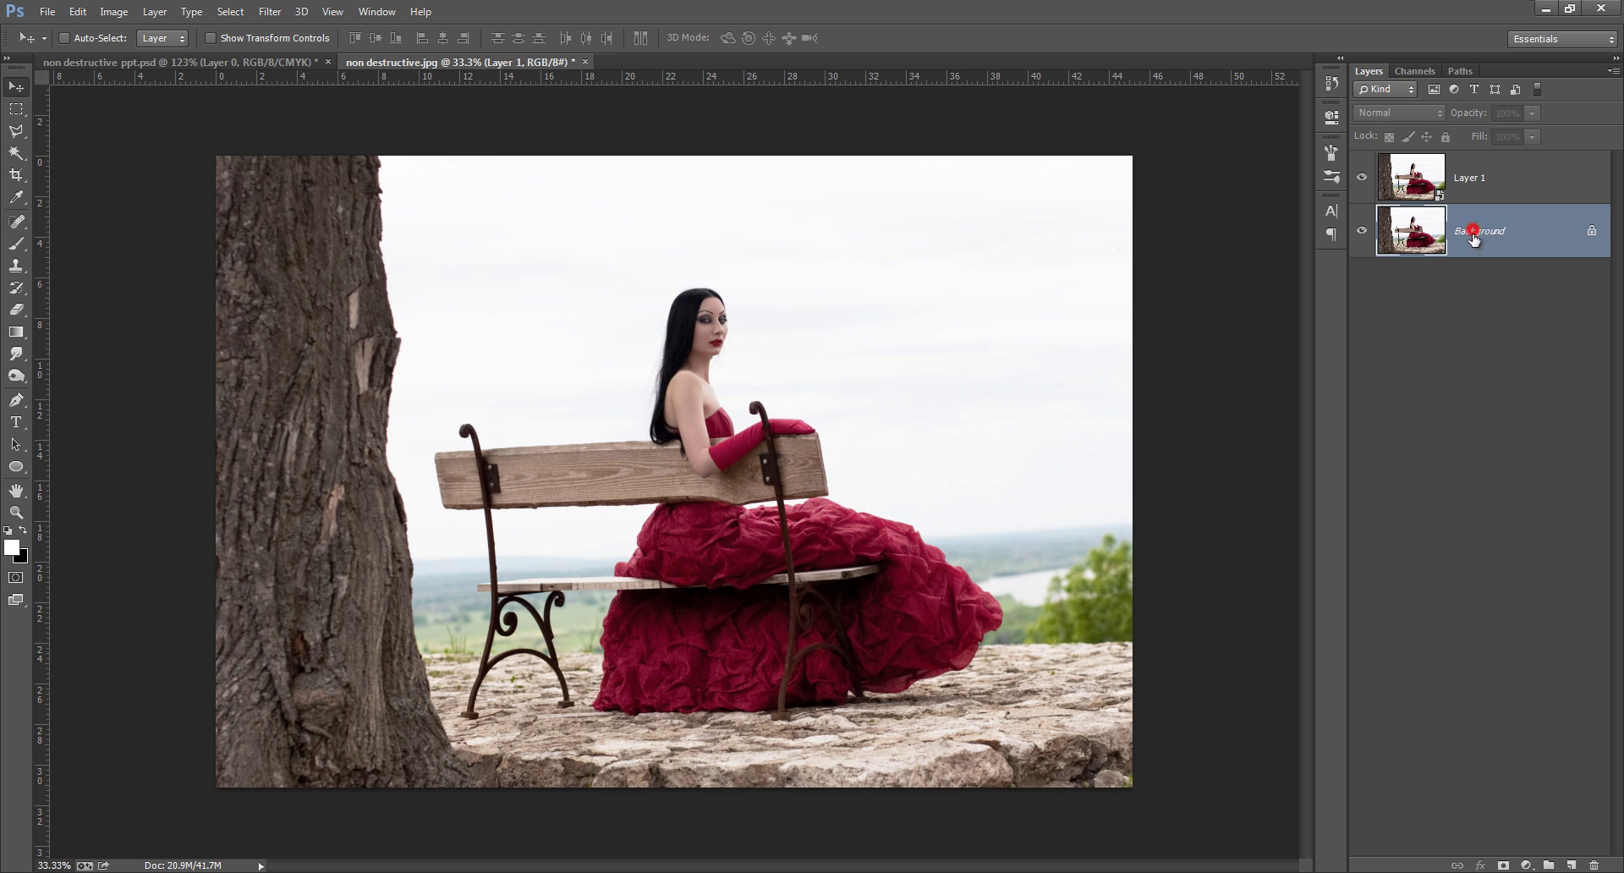
click(1513, 187)
double_click(1593, 229)
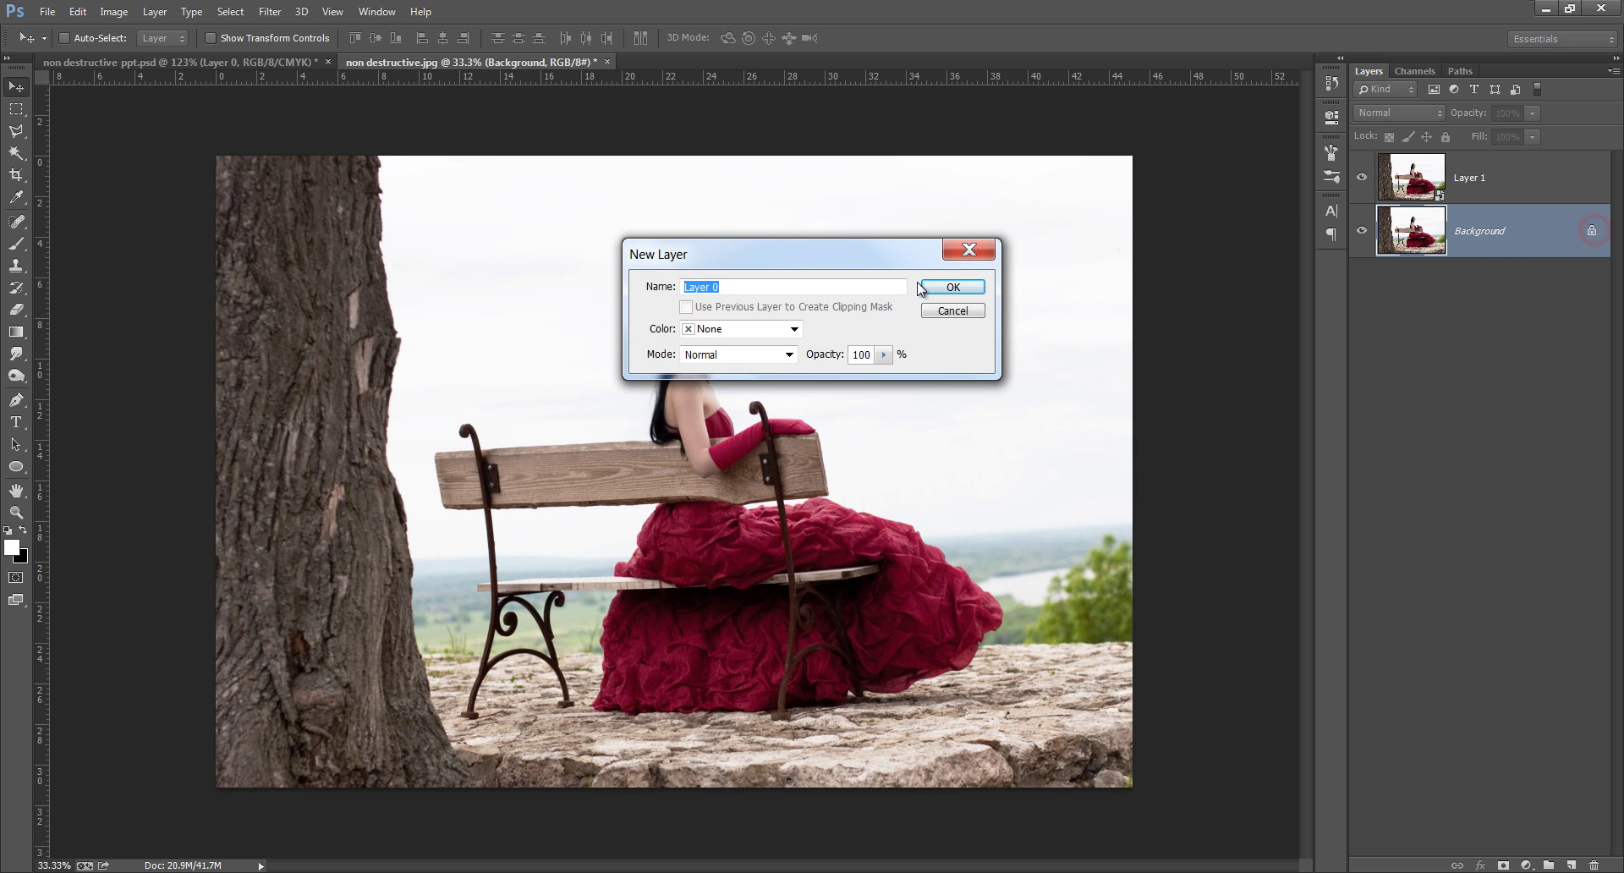
click(951, 287)
click(1492, 181)
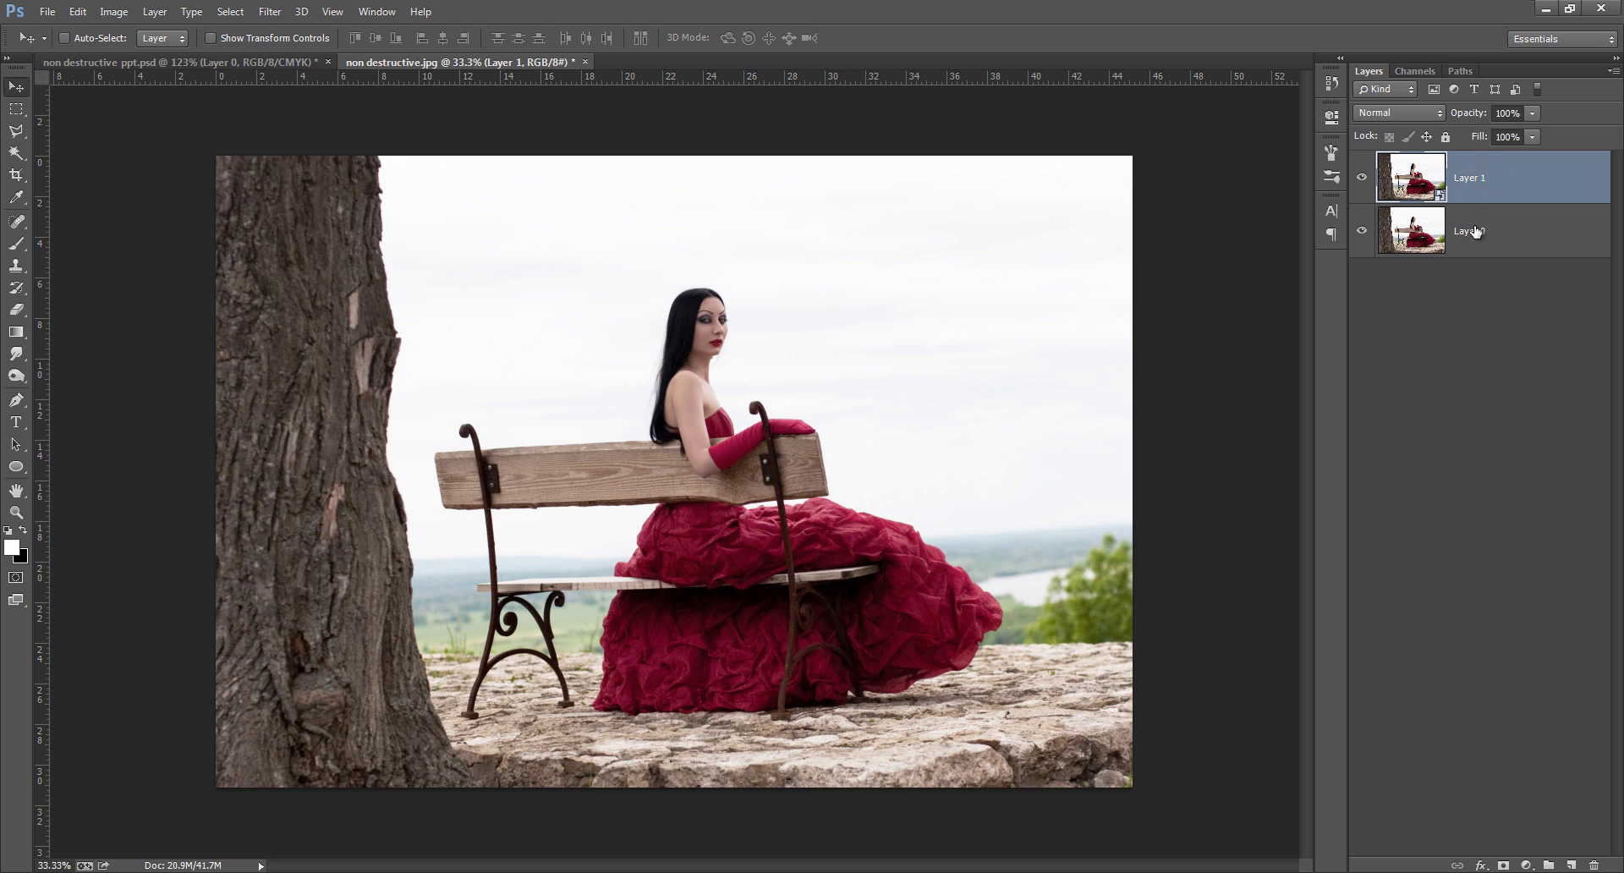
click(1472, 227)
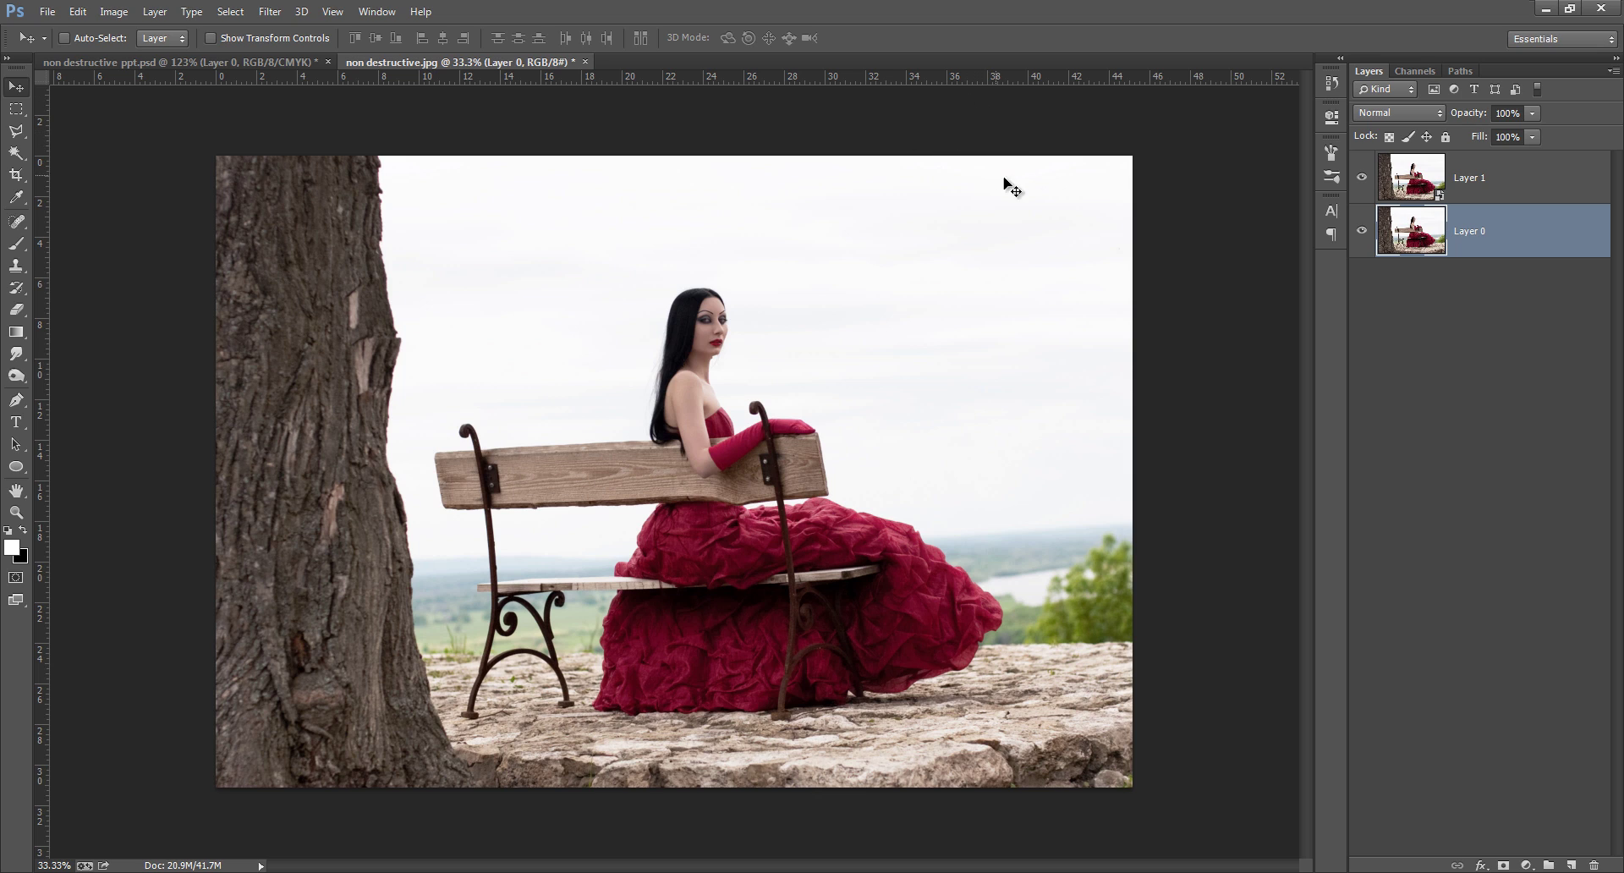
click(1409, 188)
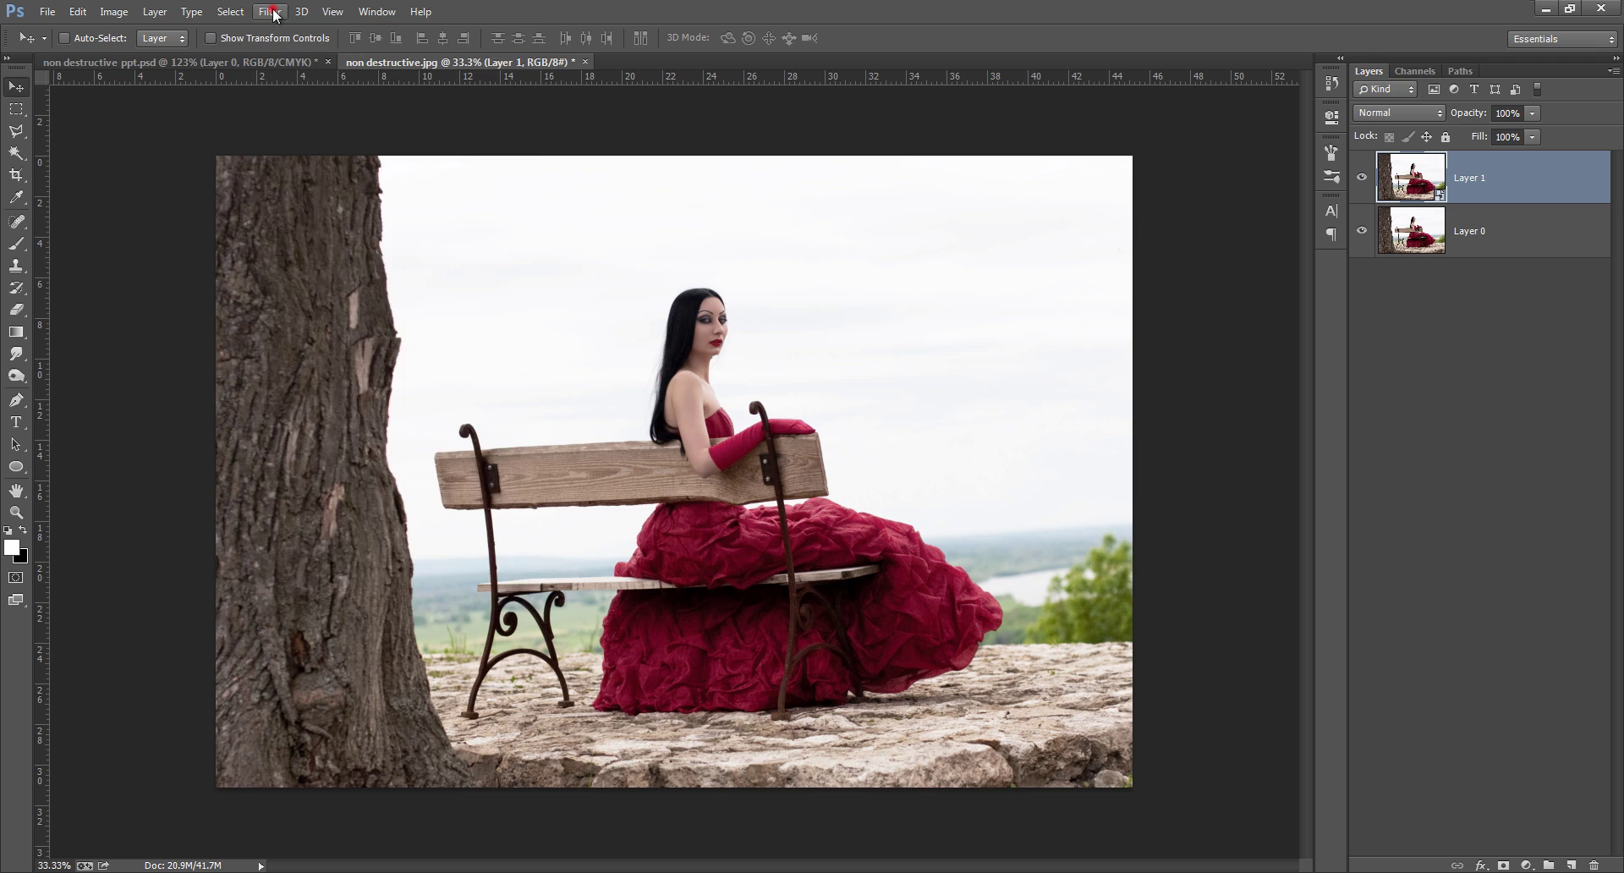
Apply an Unsharp Mask smart filter to Layer 1 with Amount 221% and Radius 3.2 pixels
click(275, 15)
mouse_move(316, 251)
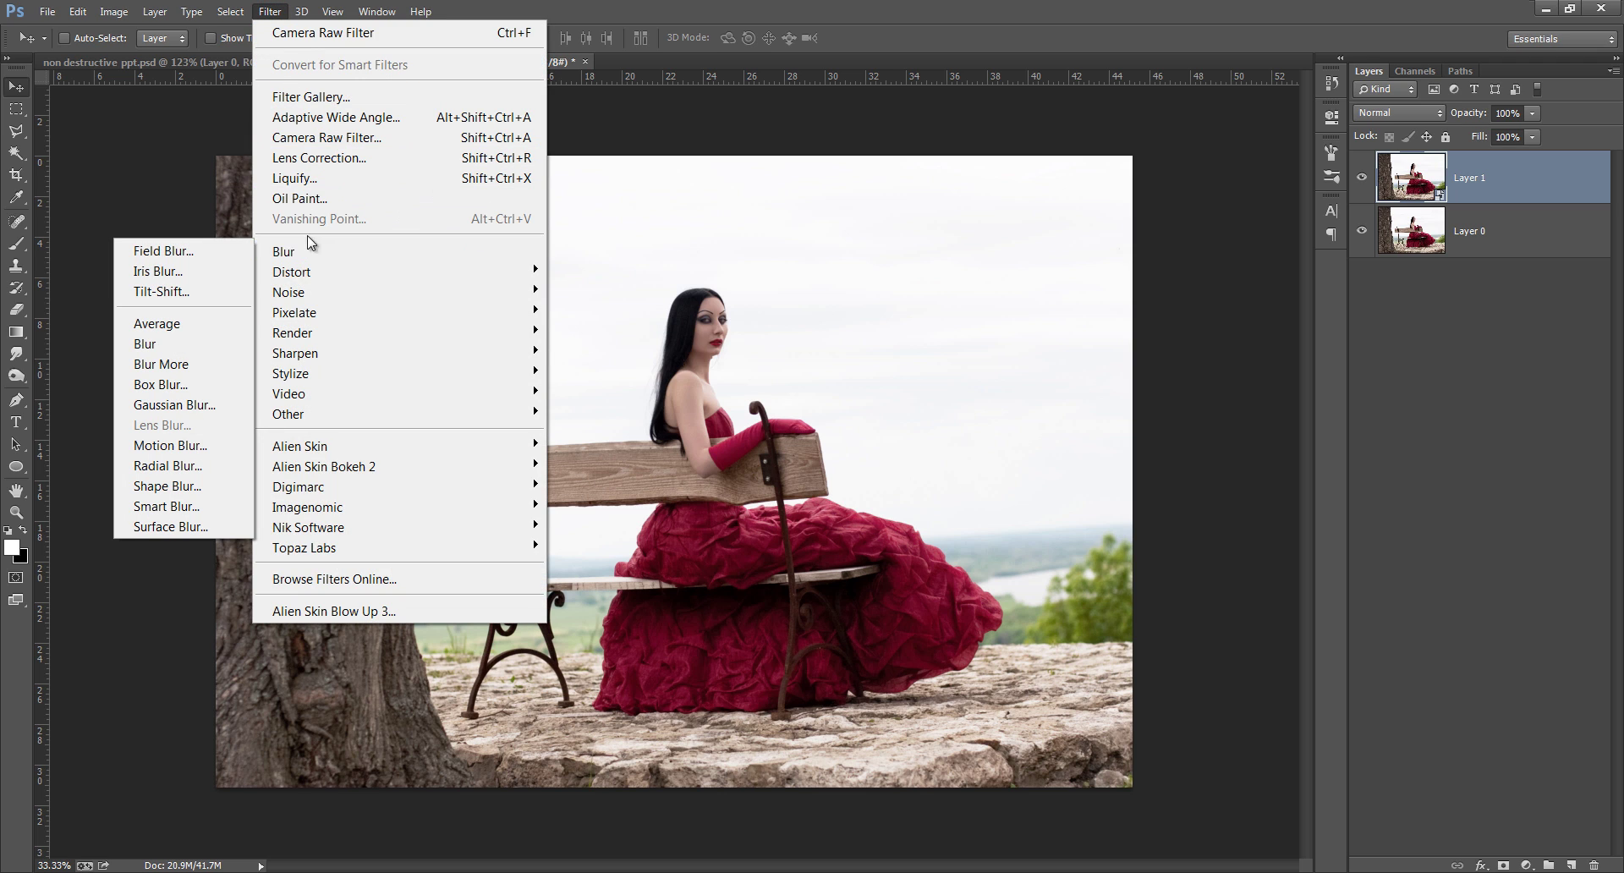
mouse_move(317, 353)
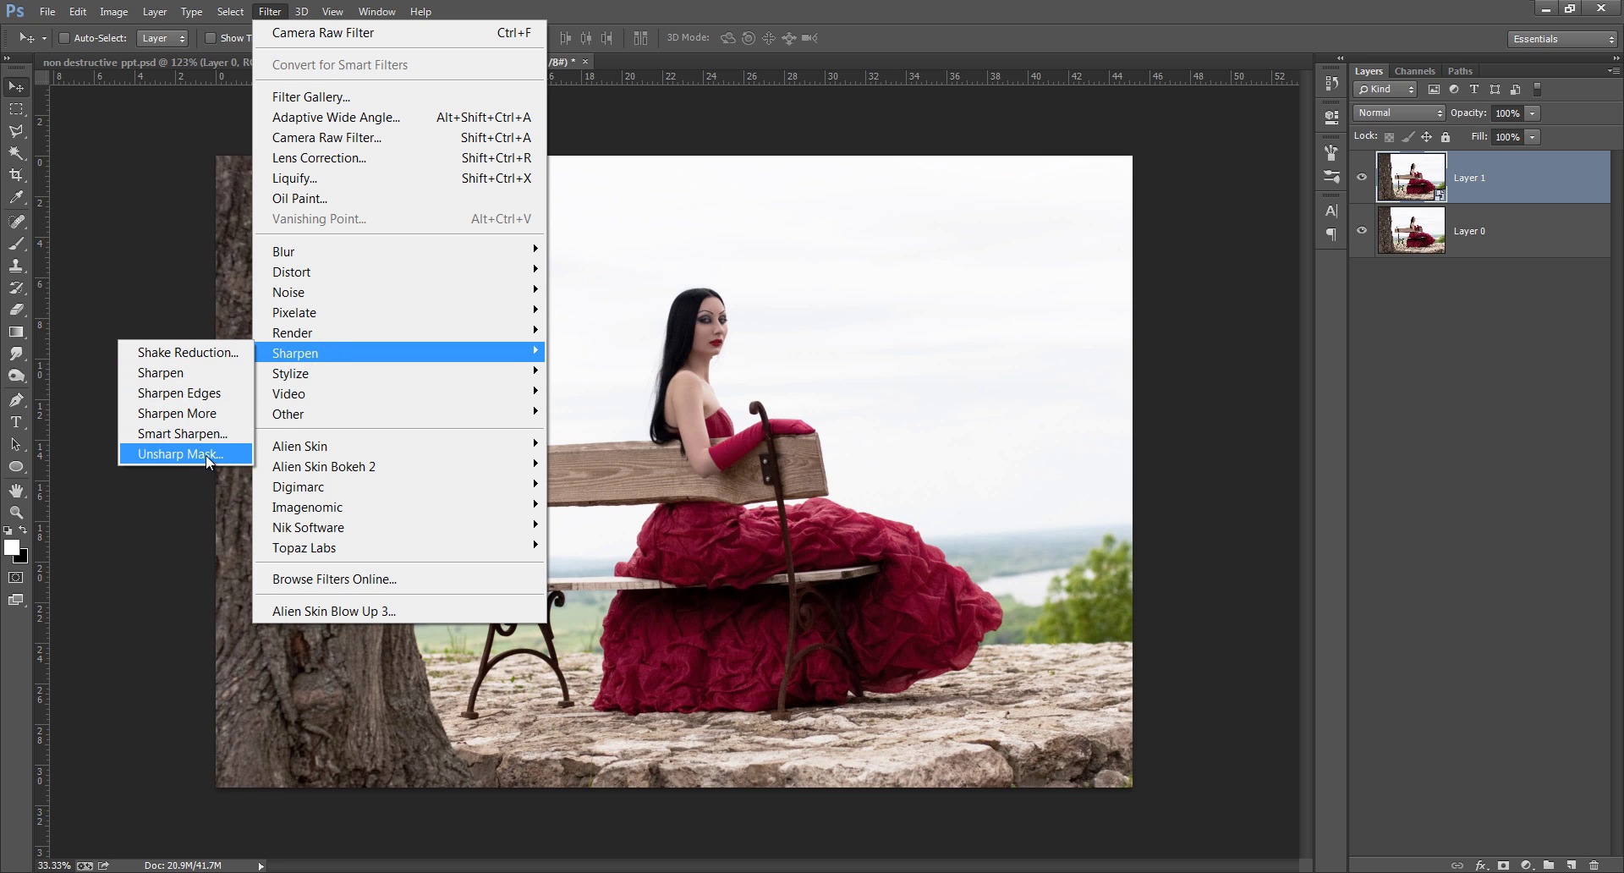
click(211, 455)
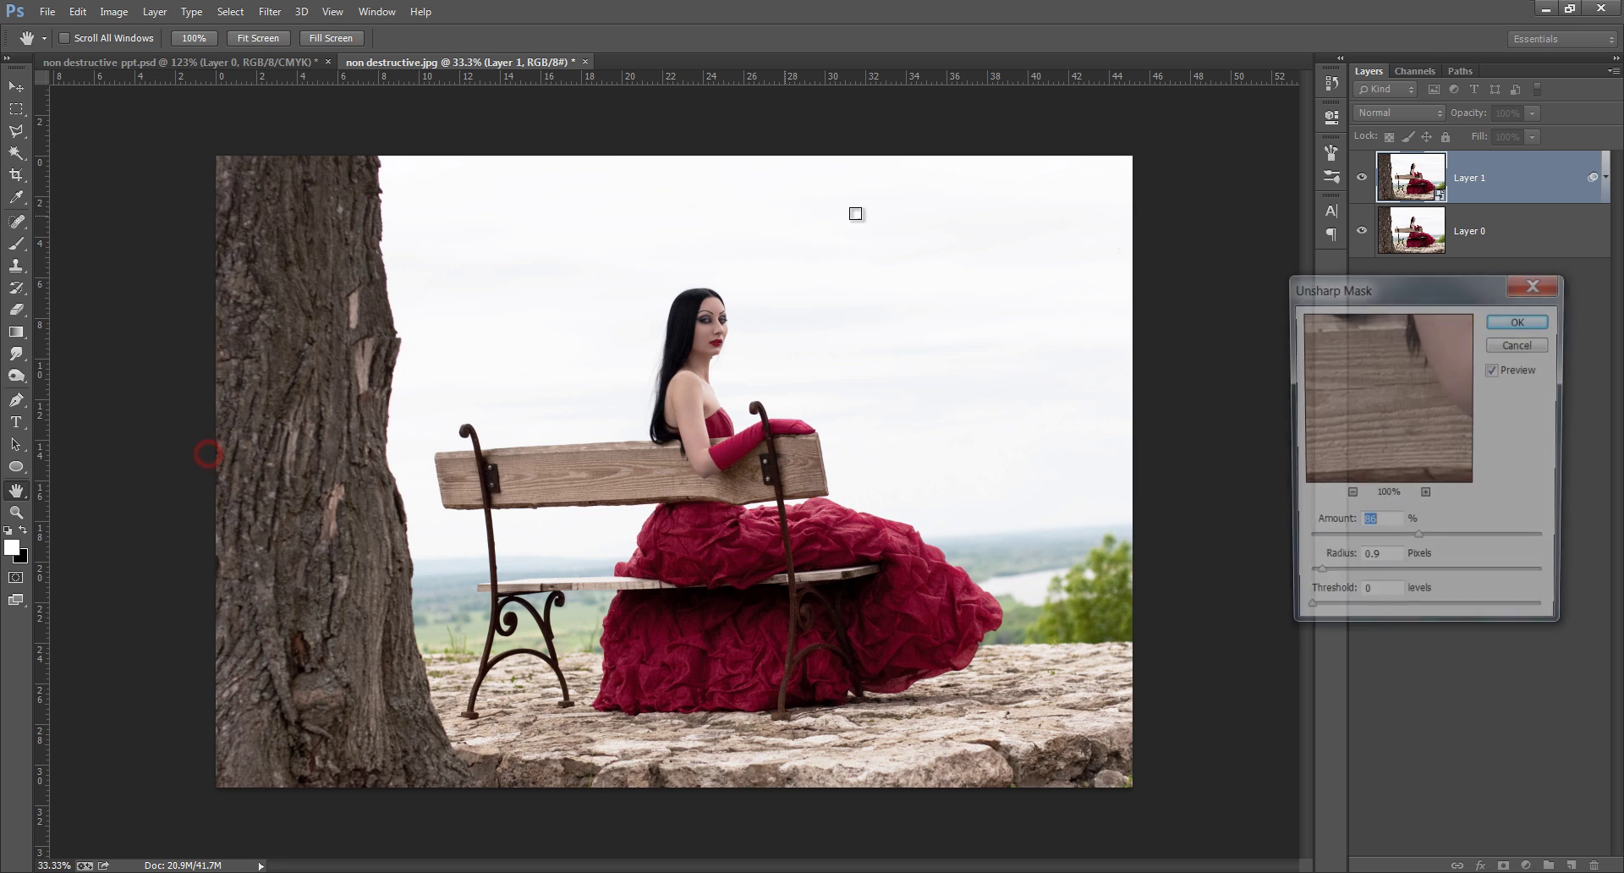
drag(1429, 543, 1508, 546)
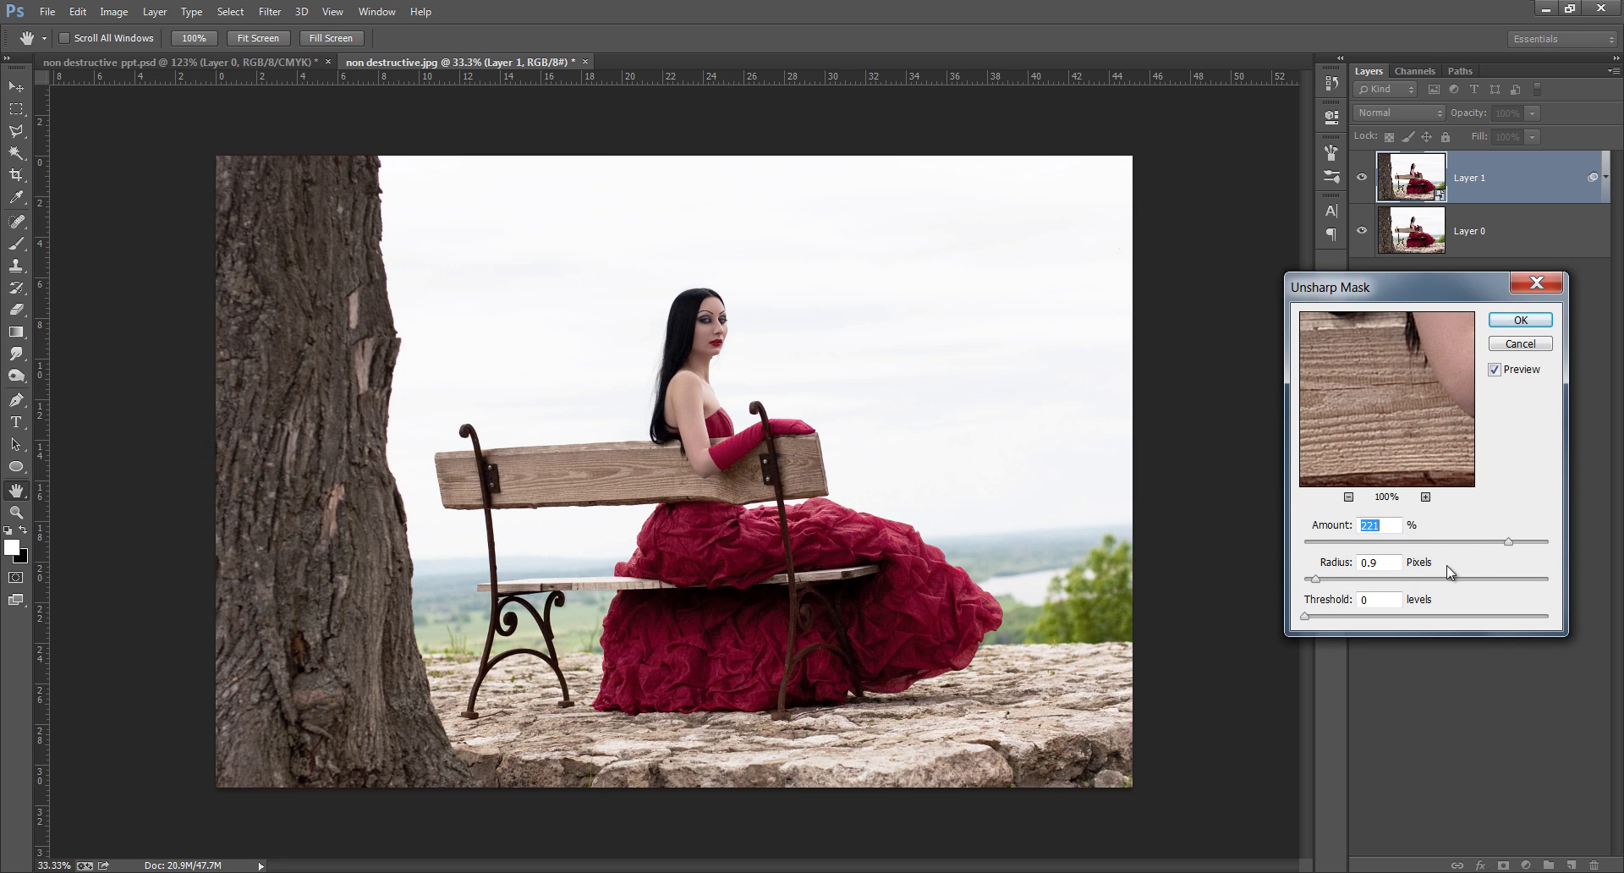
drag(1316, 578, 1350, 577)
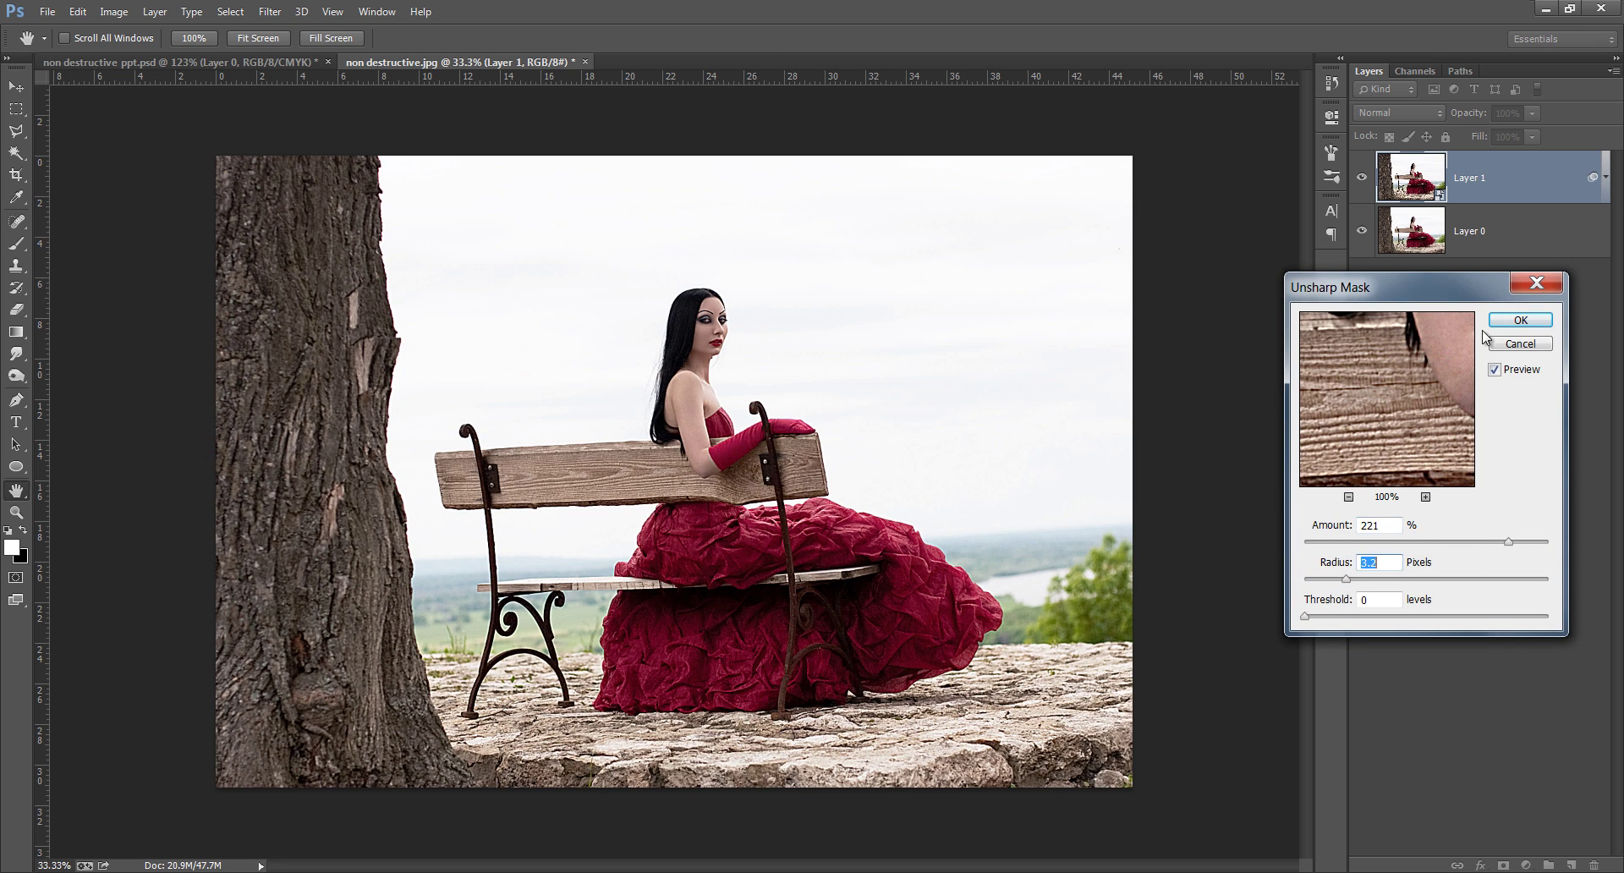
click(1510, 321)
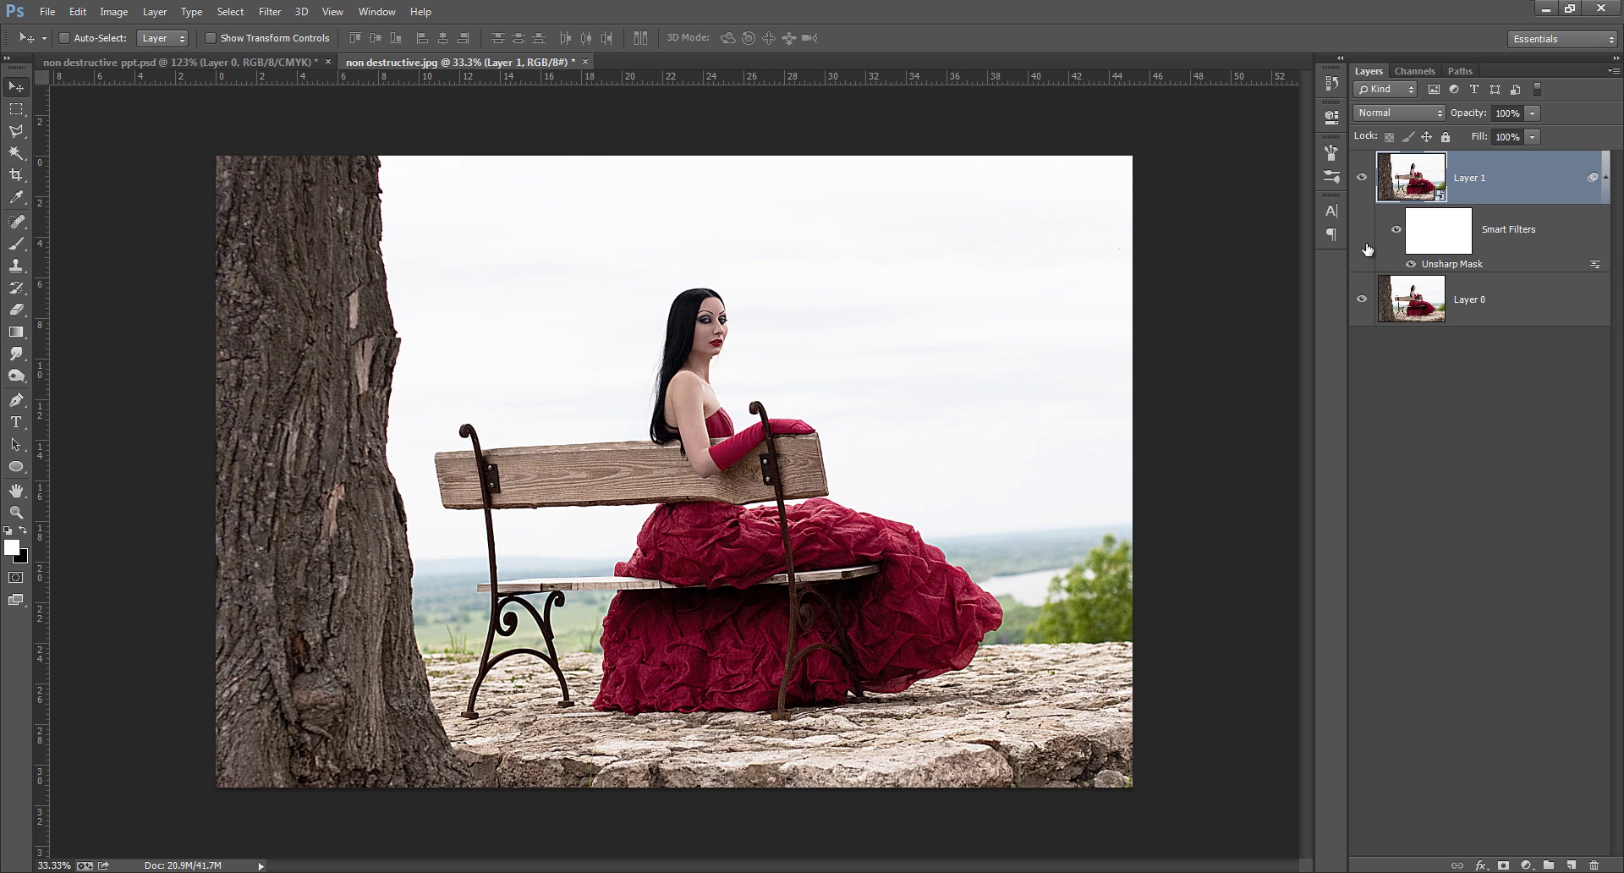
Reopen Layer 1's Unsharp Mask smart filter and reduce it to Amount 121% and Radius 1.6 pixels
double_click(1449, 266)
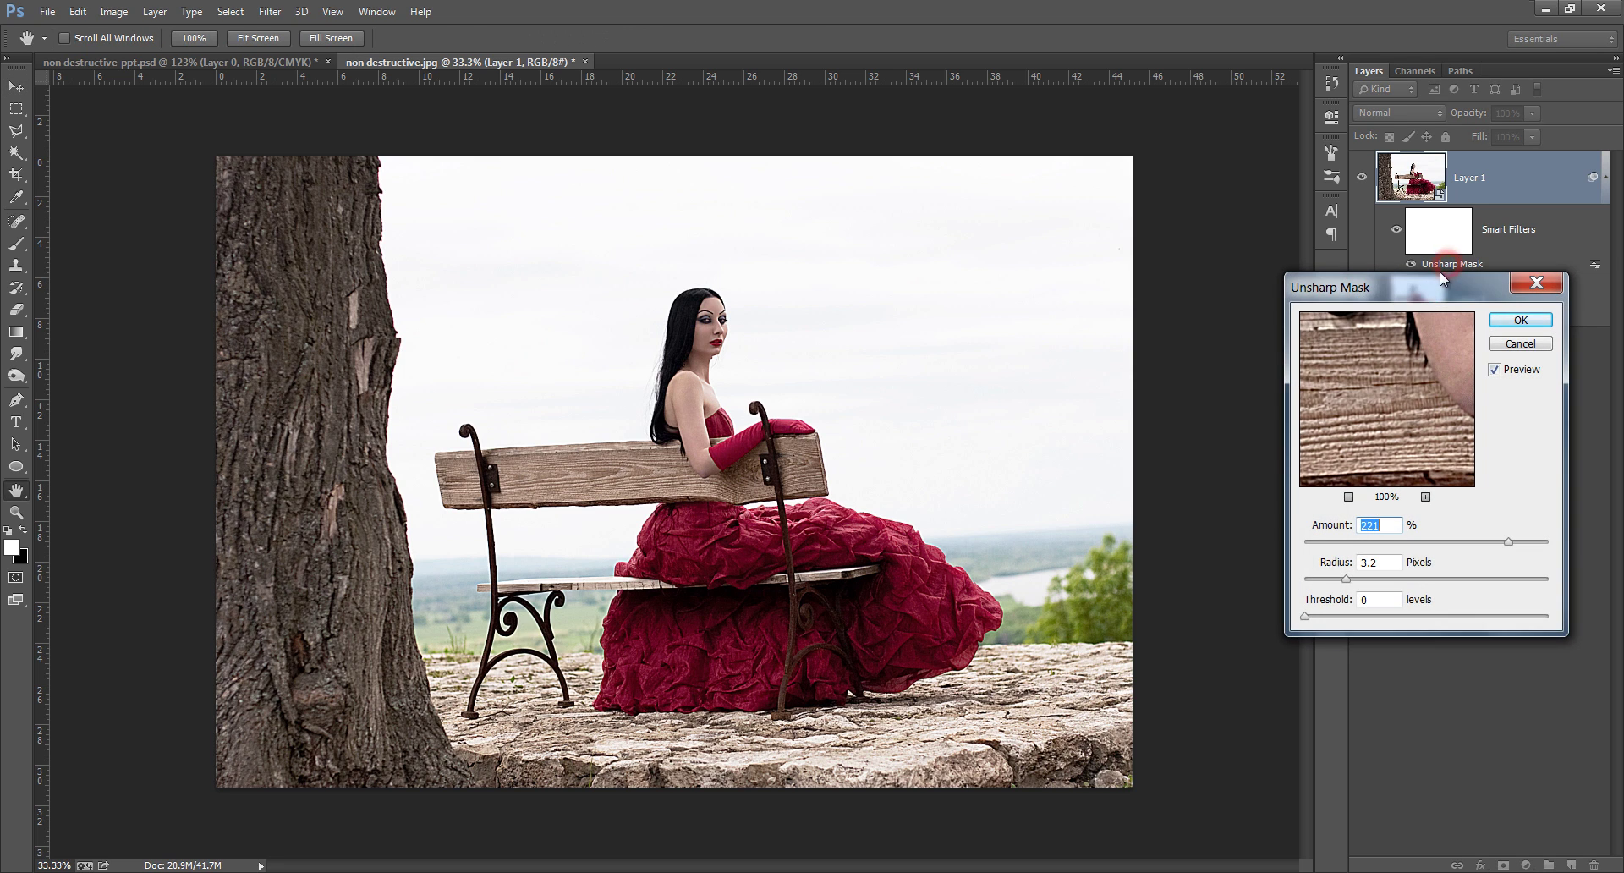
drag(1438, 276, 994, 185)
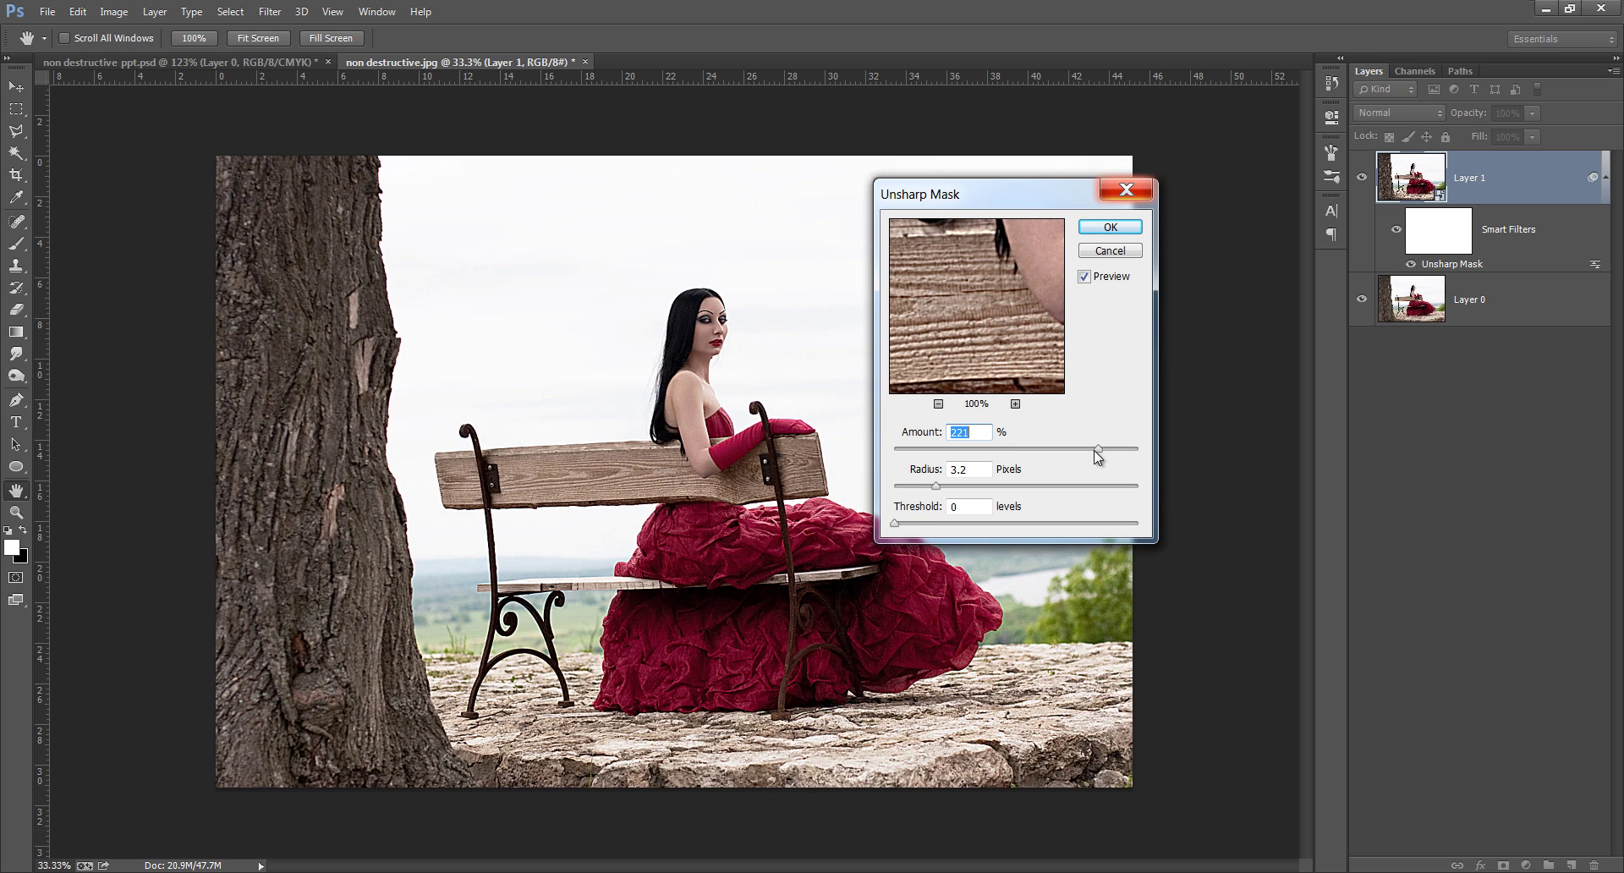
drag(1079, 448, 1039, 448)
drag(936, 485, 913, 485)
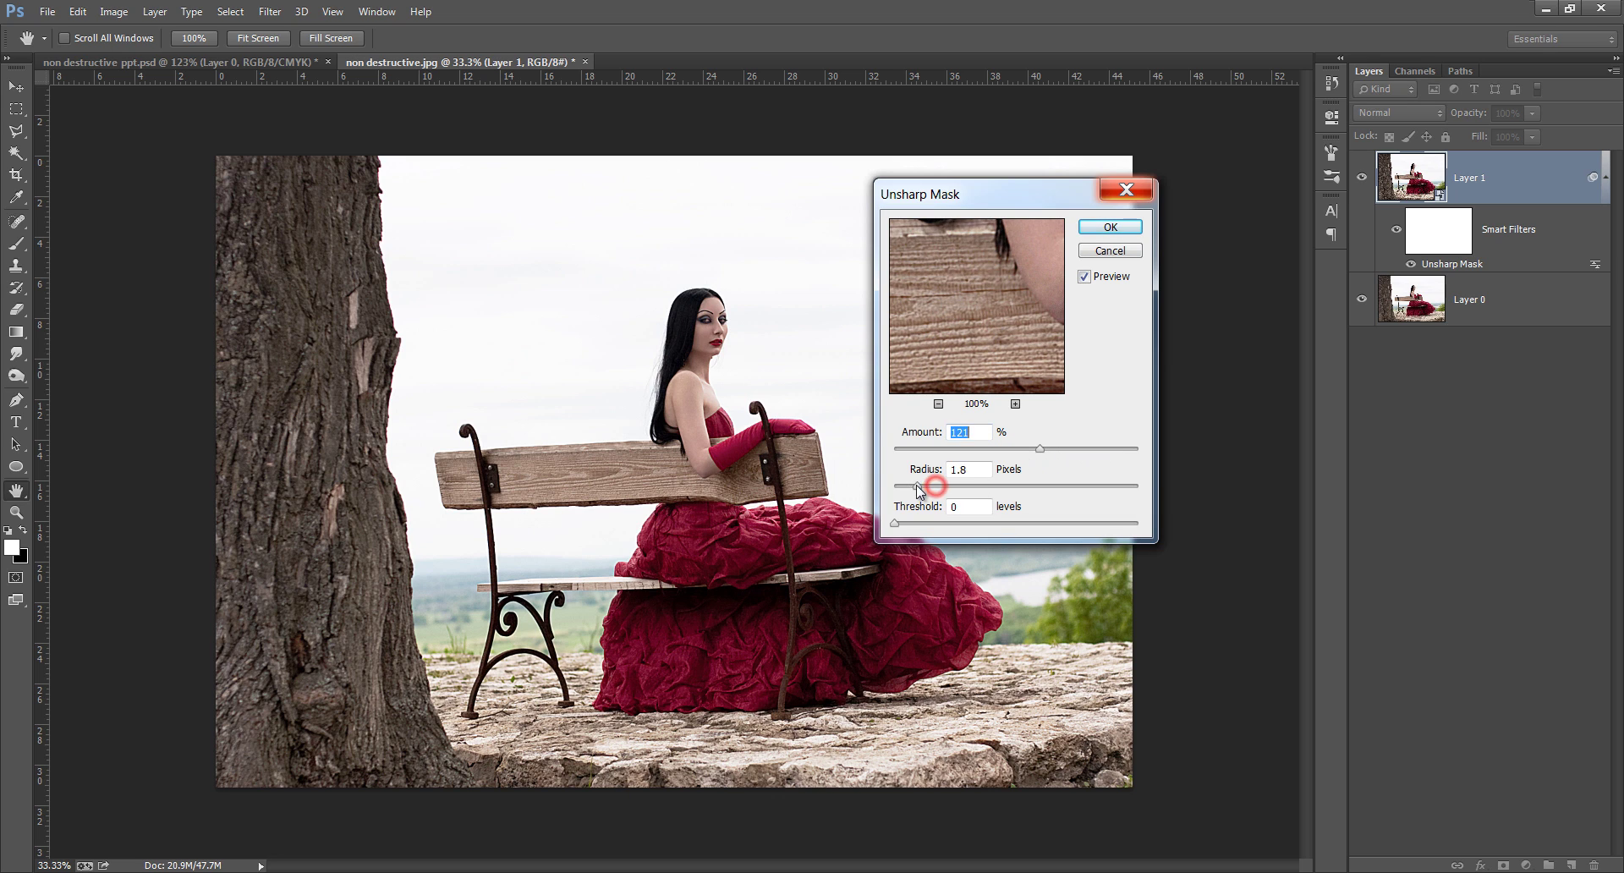
click(1110, 226)
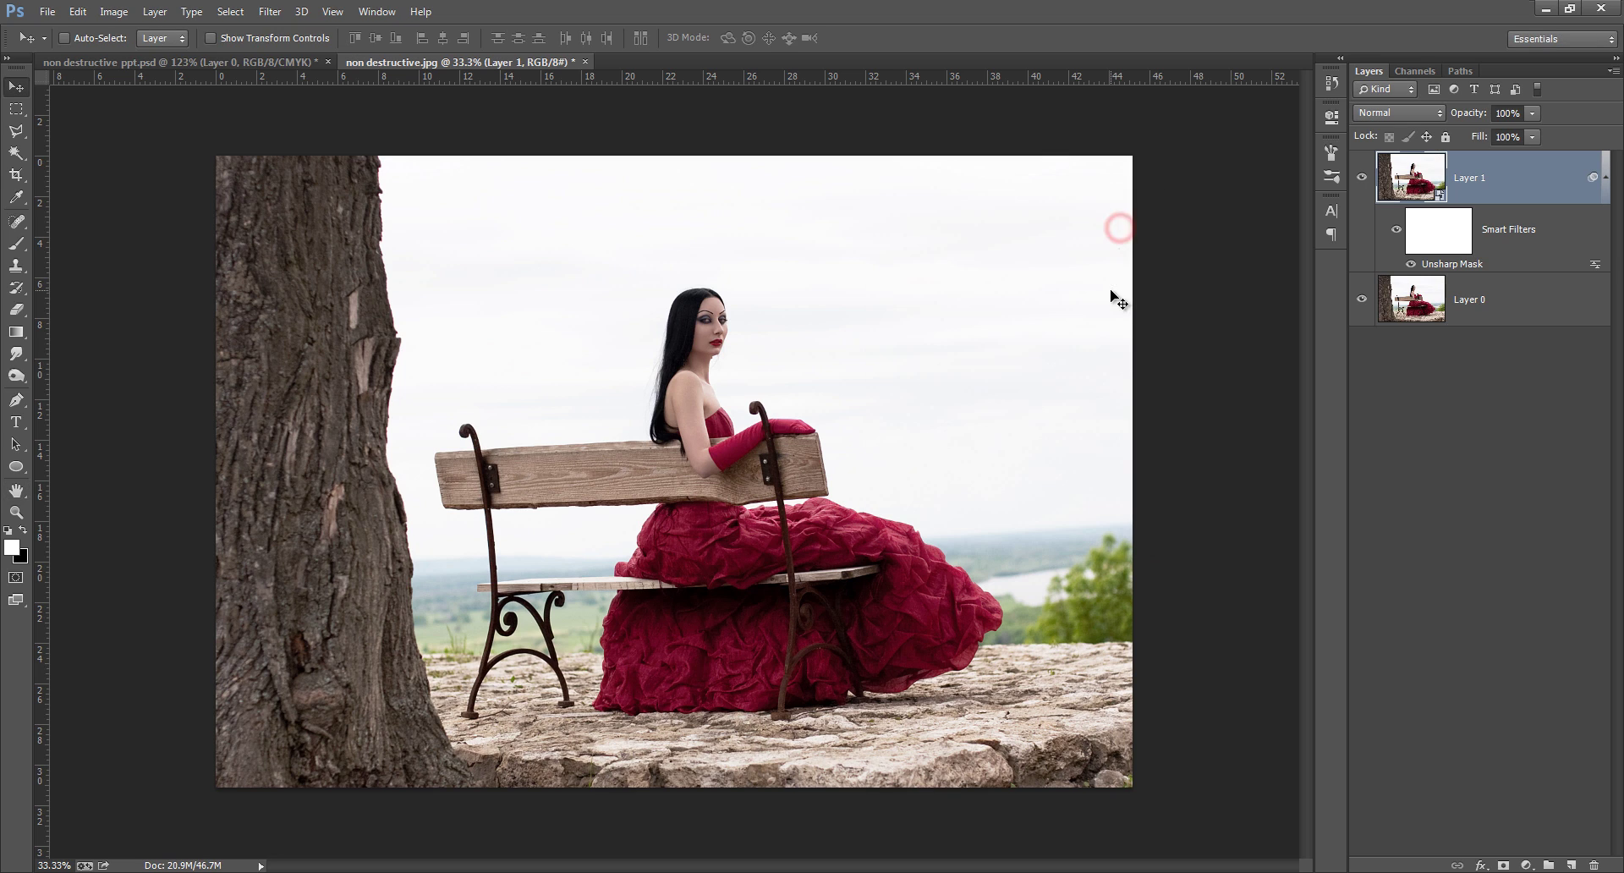
Apply Unsharp Mask directly to Layer 0 with Amount 121% and Radius 1.6 pixels
click(1490, 306)
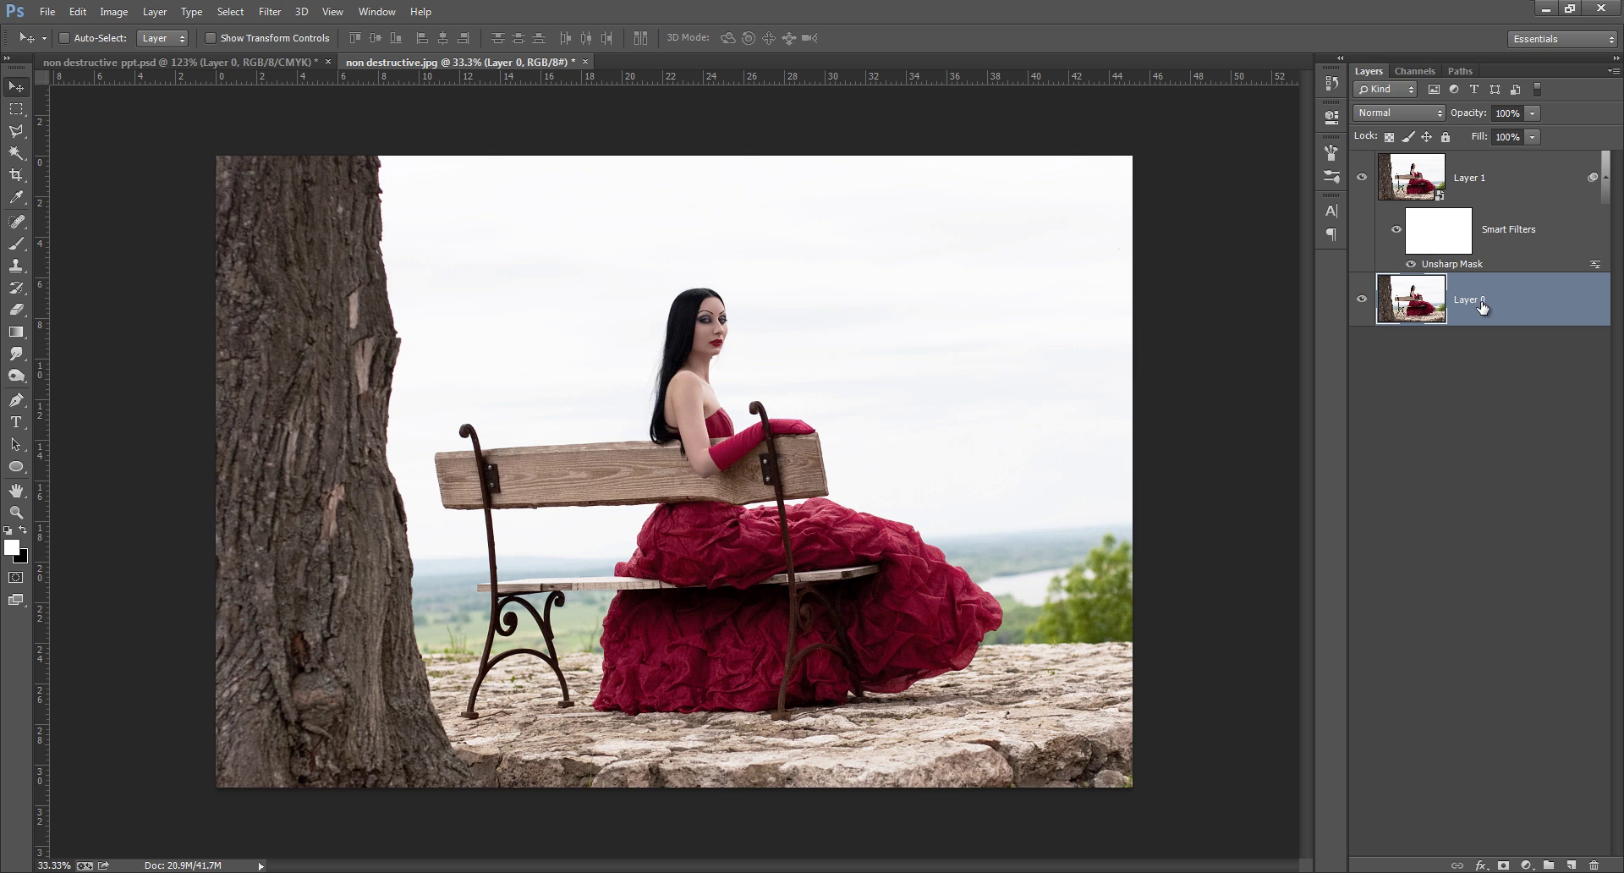
click(267, 17)
mouse_move(327, 356)
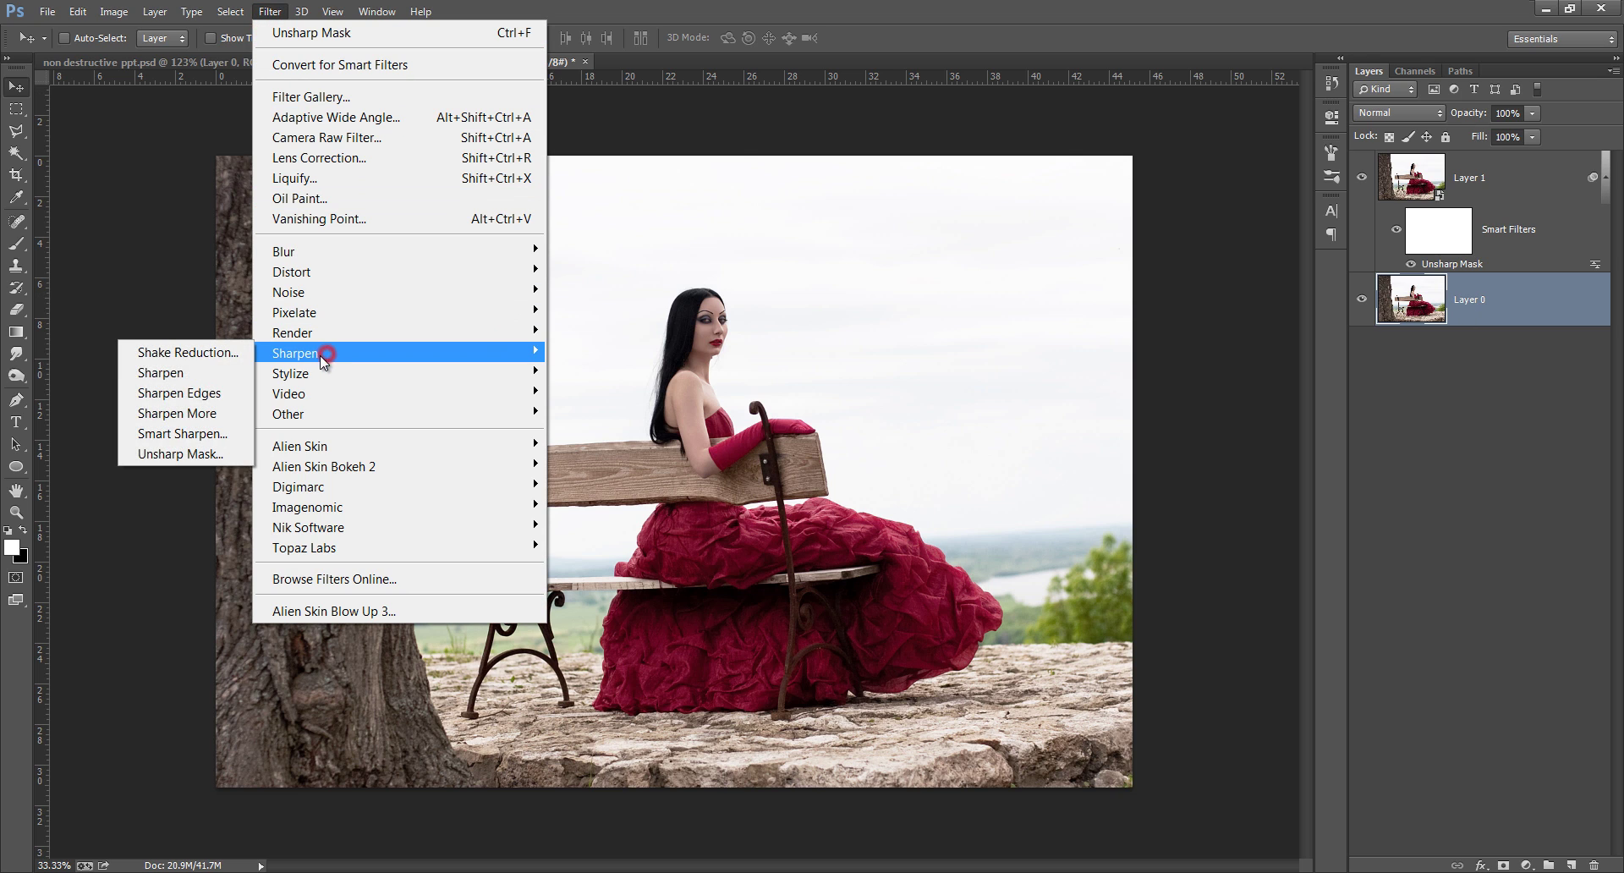
click(191, 454)
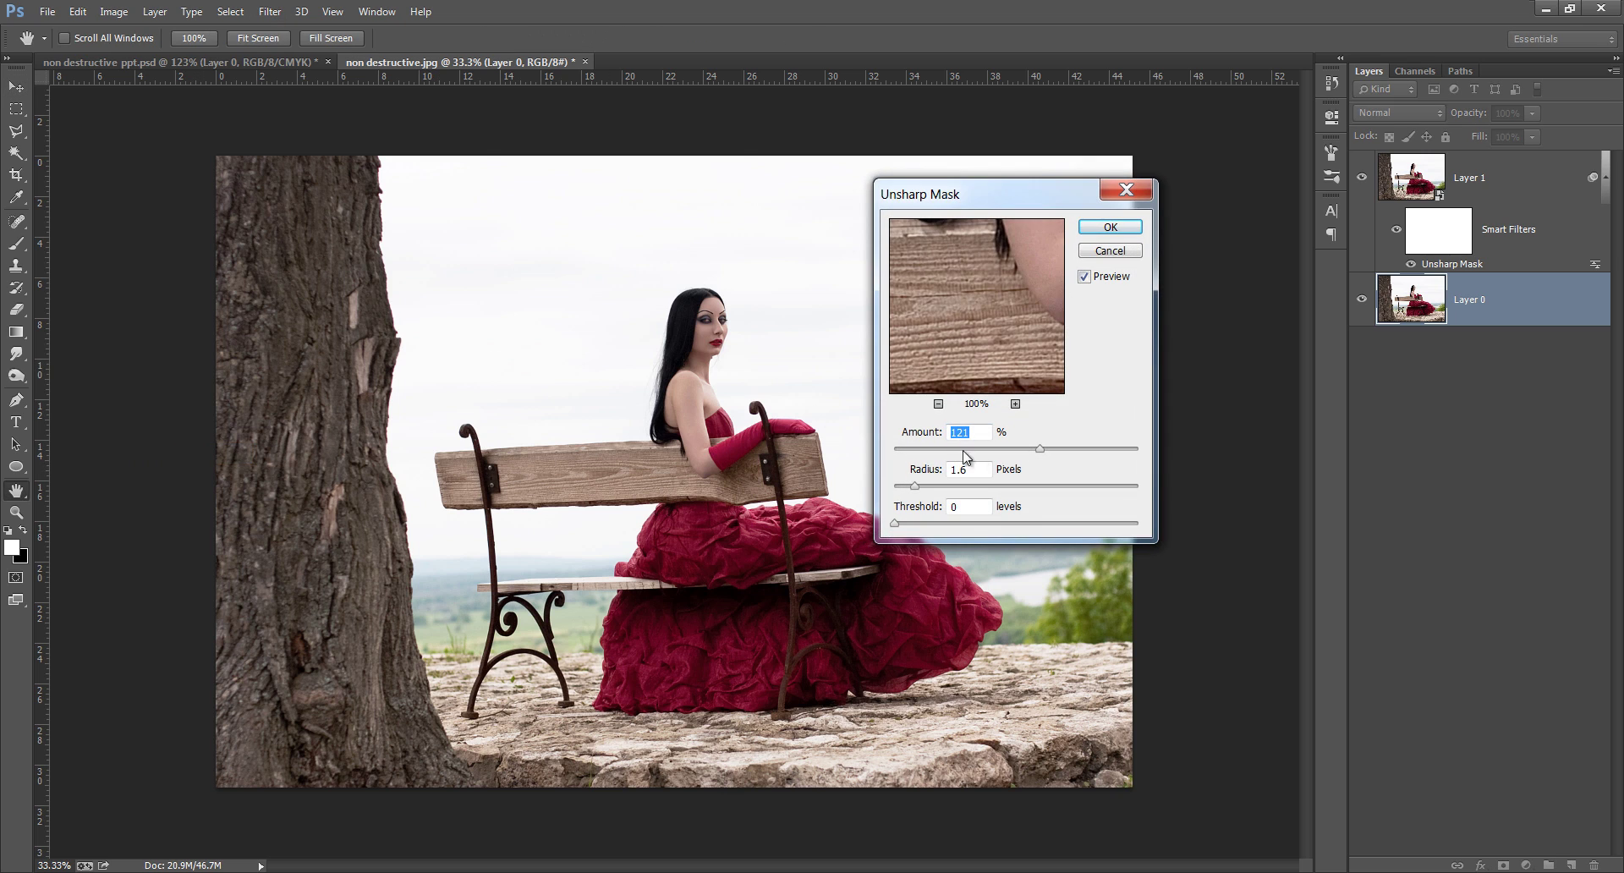
click(1106, 224)
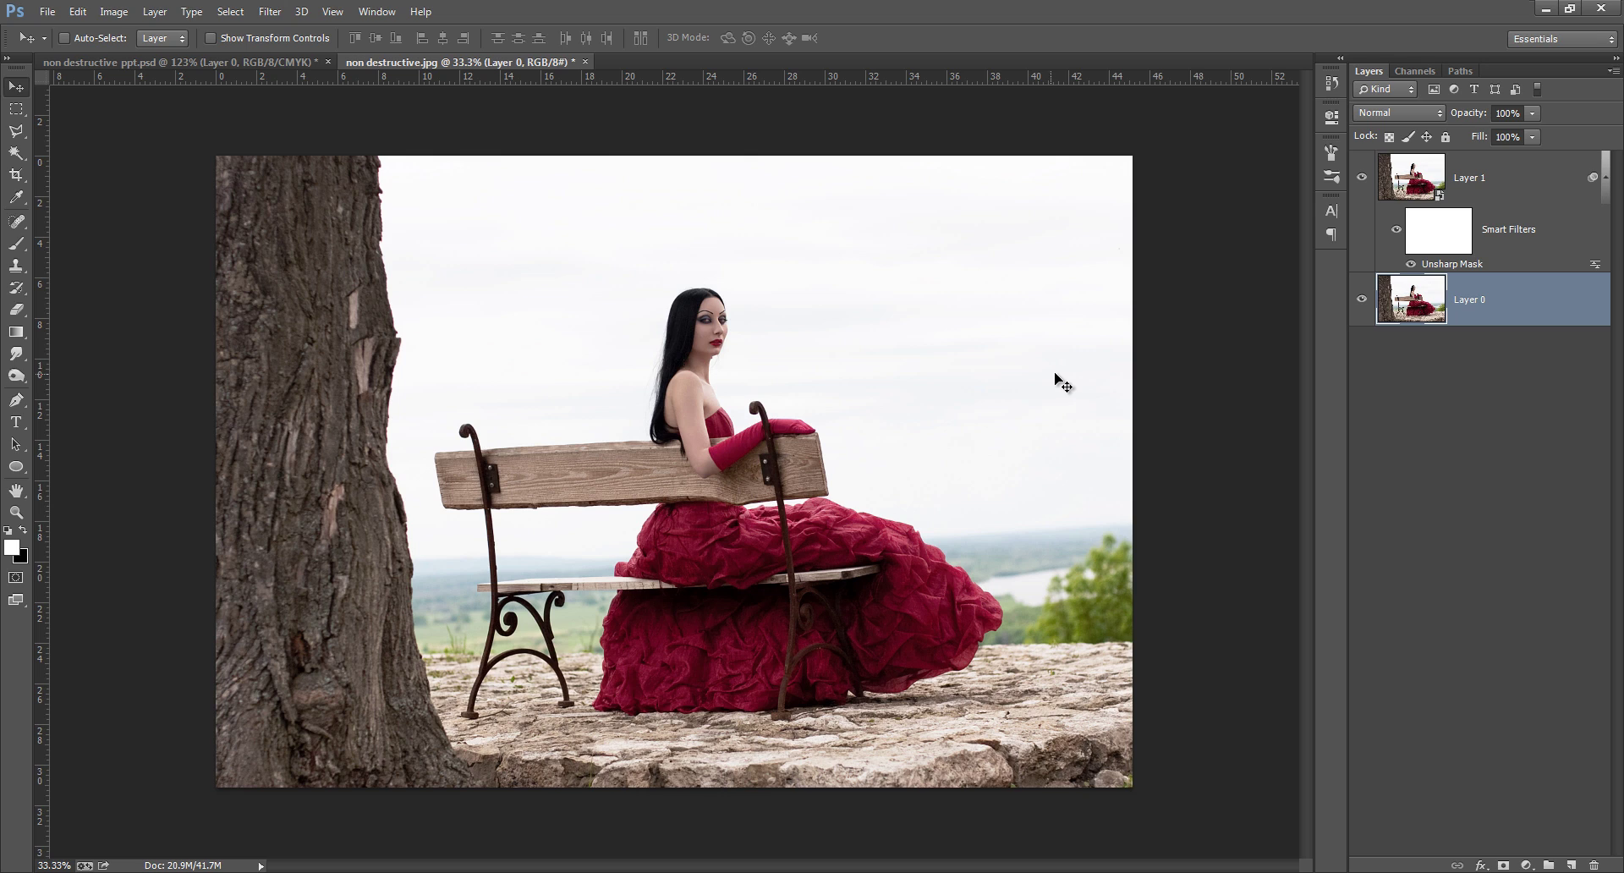
Toggle Layer 1's visibility to compare it with Layer 0, leaving Layer 1 shown and selected
click(1363, 177)
click(1404, 182)
click(1361, 177)
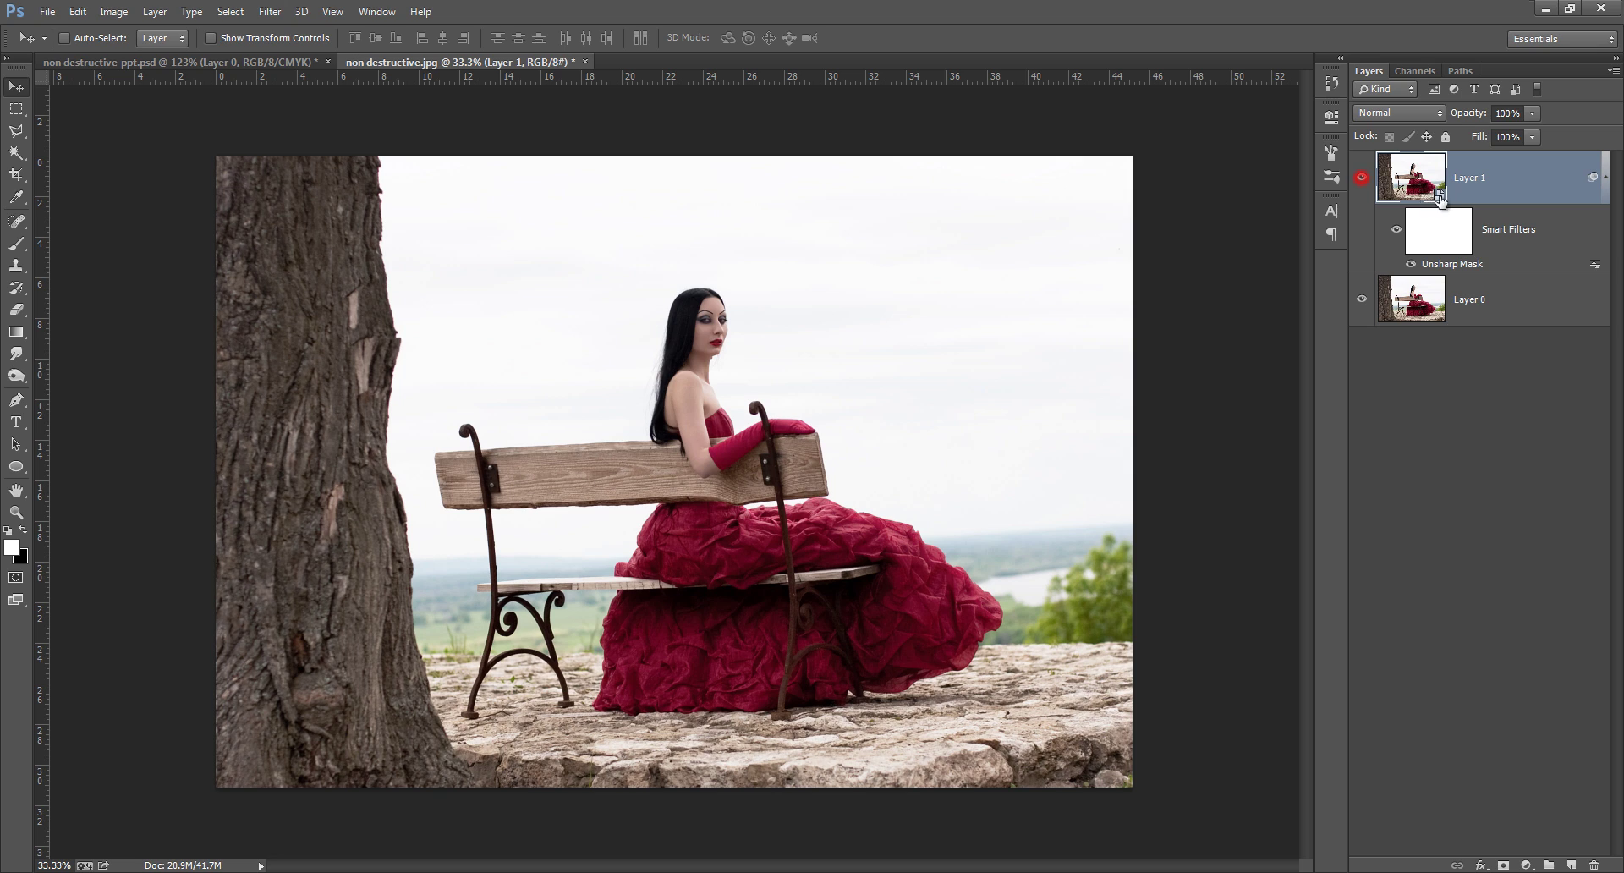
Apply the Color Efex Pro 4 Cross Processing filter to Layer 1 using method Y06
click(271, 11)
click(431, 528)
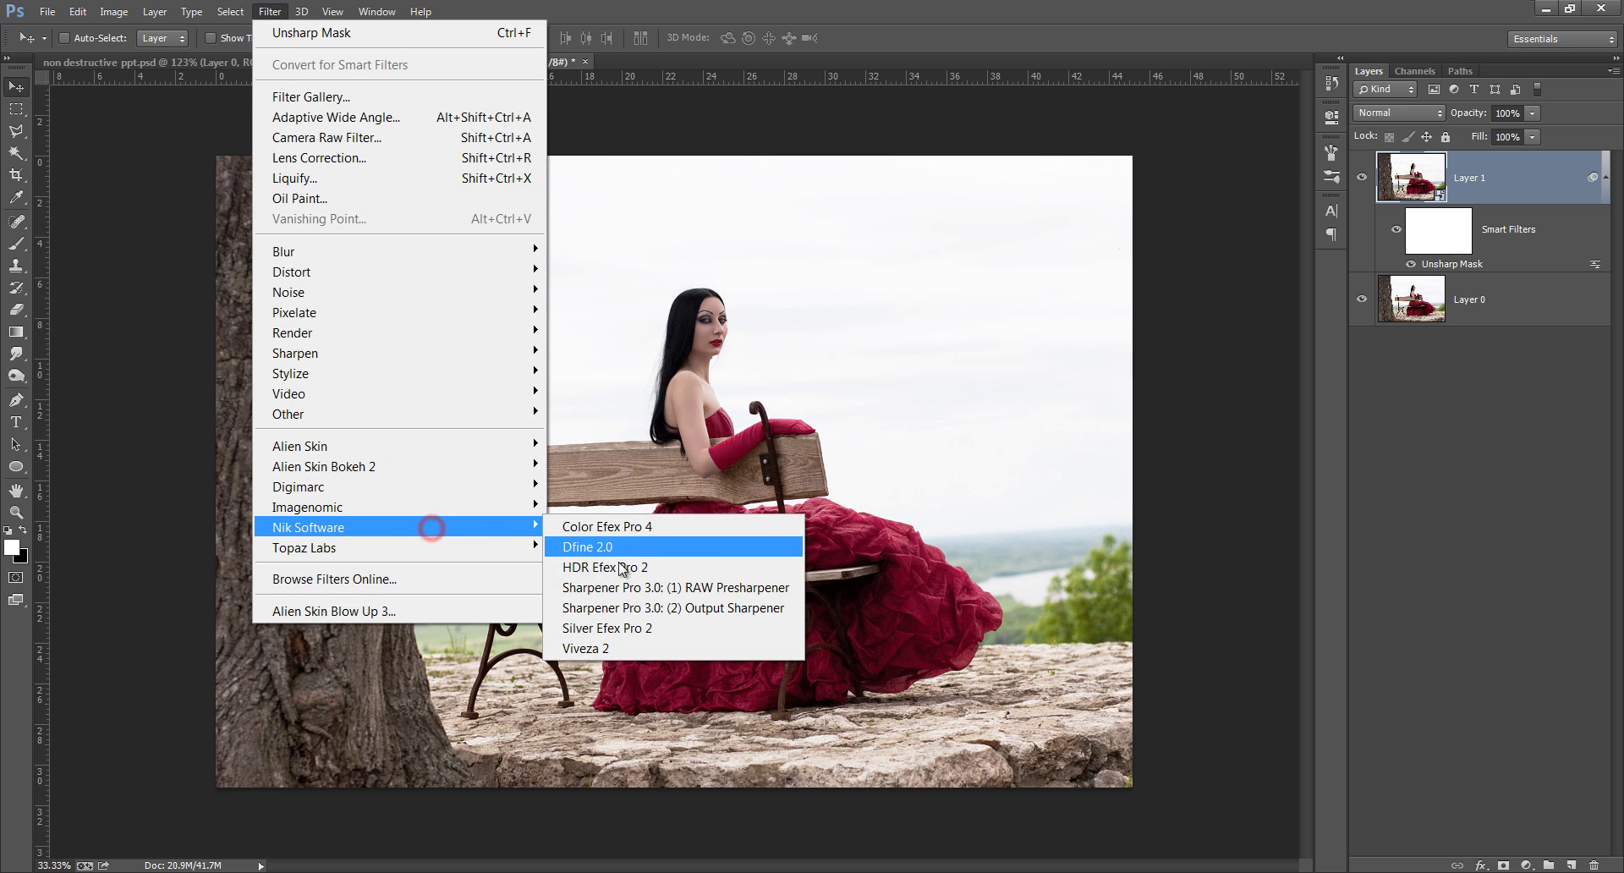
click(676, 526)
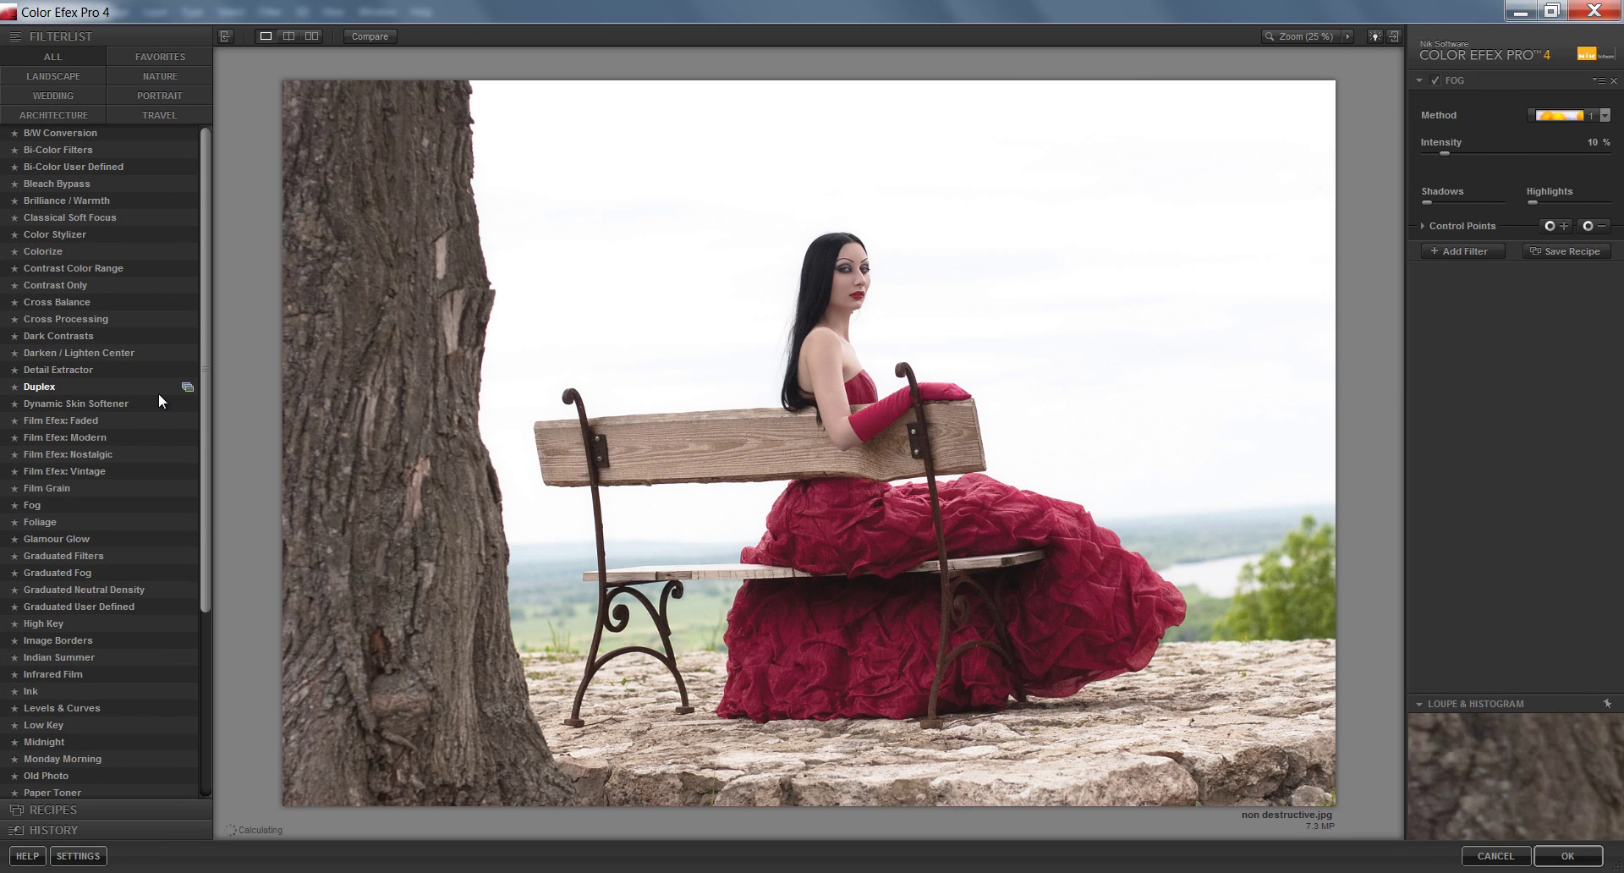
click(88, 319)
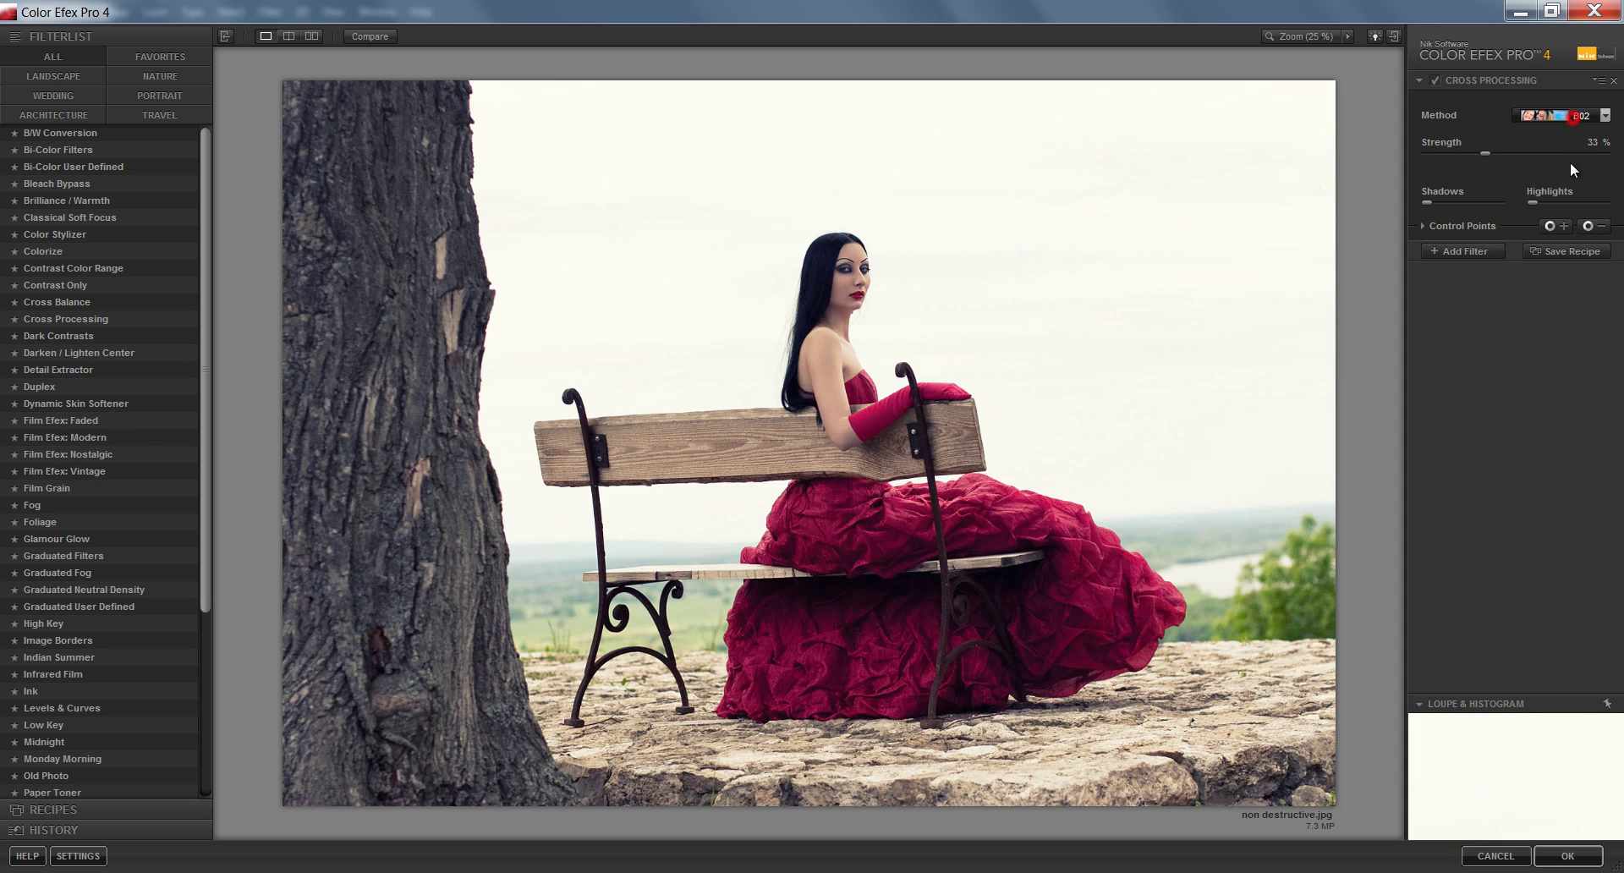
click(1580, 116)
click(1558, 439)
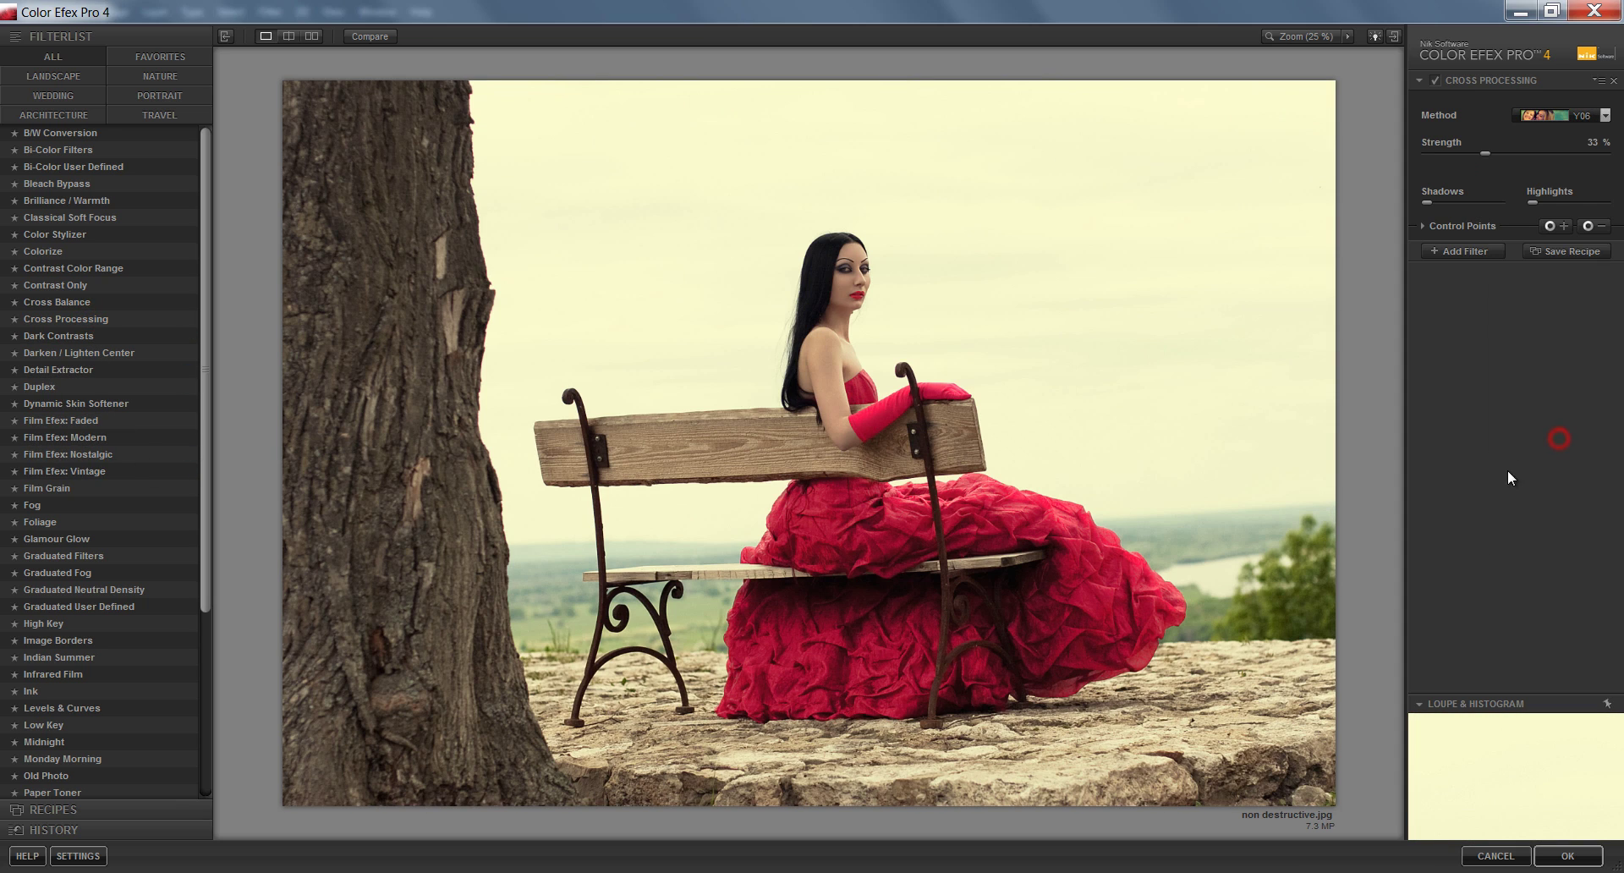
click(1567, 855)
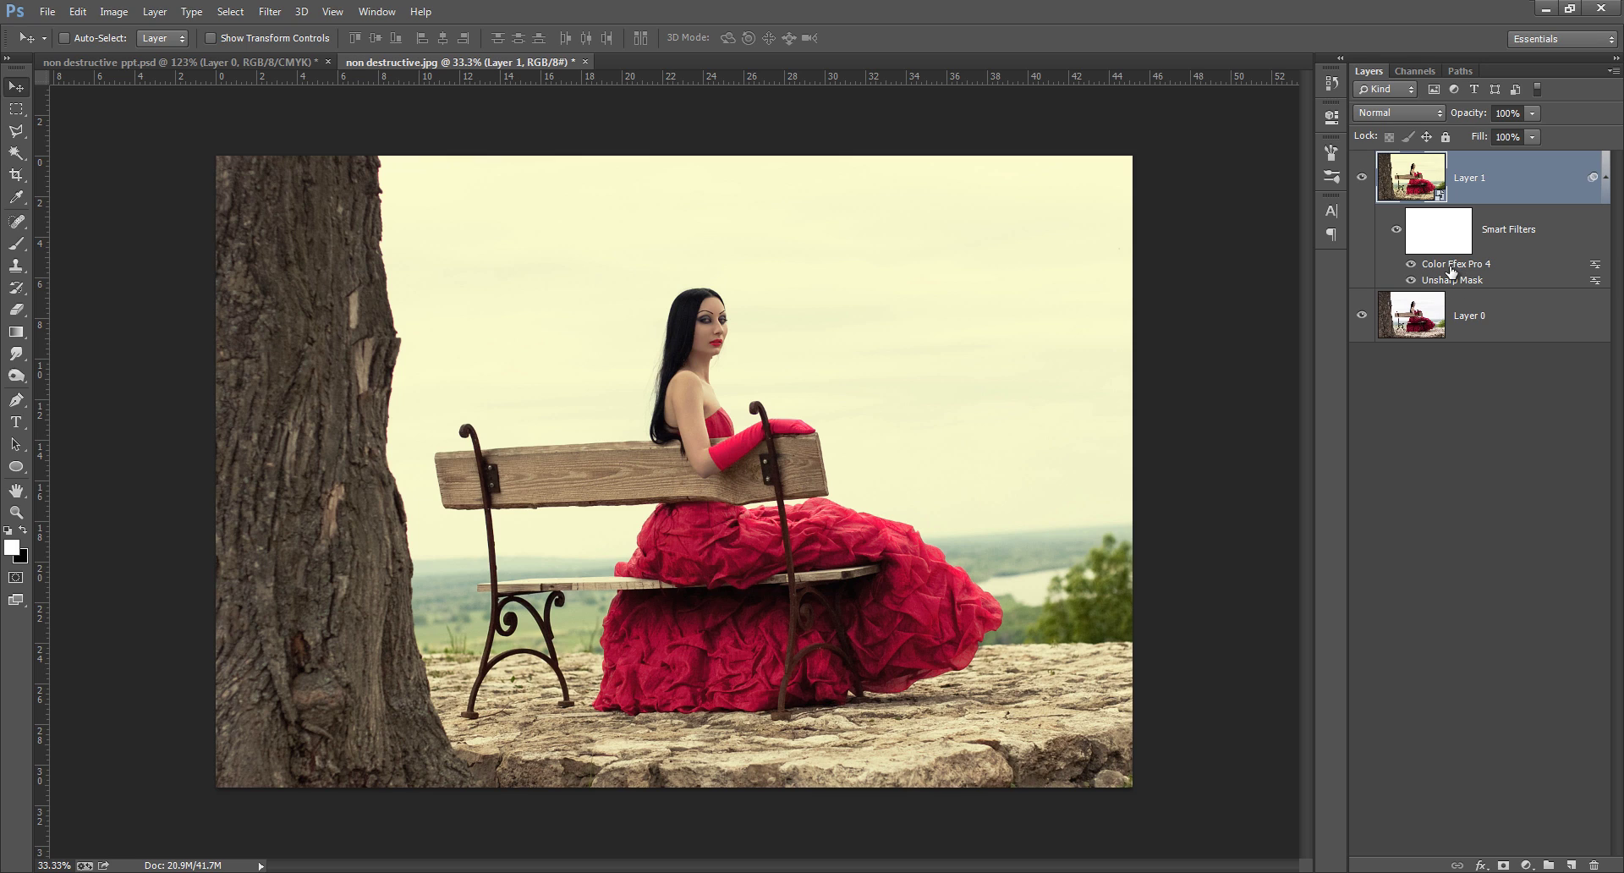
Apply the Alien Skin Exposure 5 Lo-Fi preset Agfa APX 400 - Blurry to Layer 1
click(269, 12)
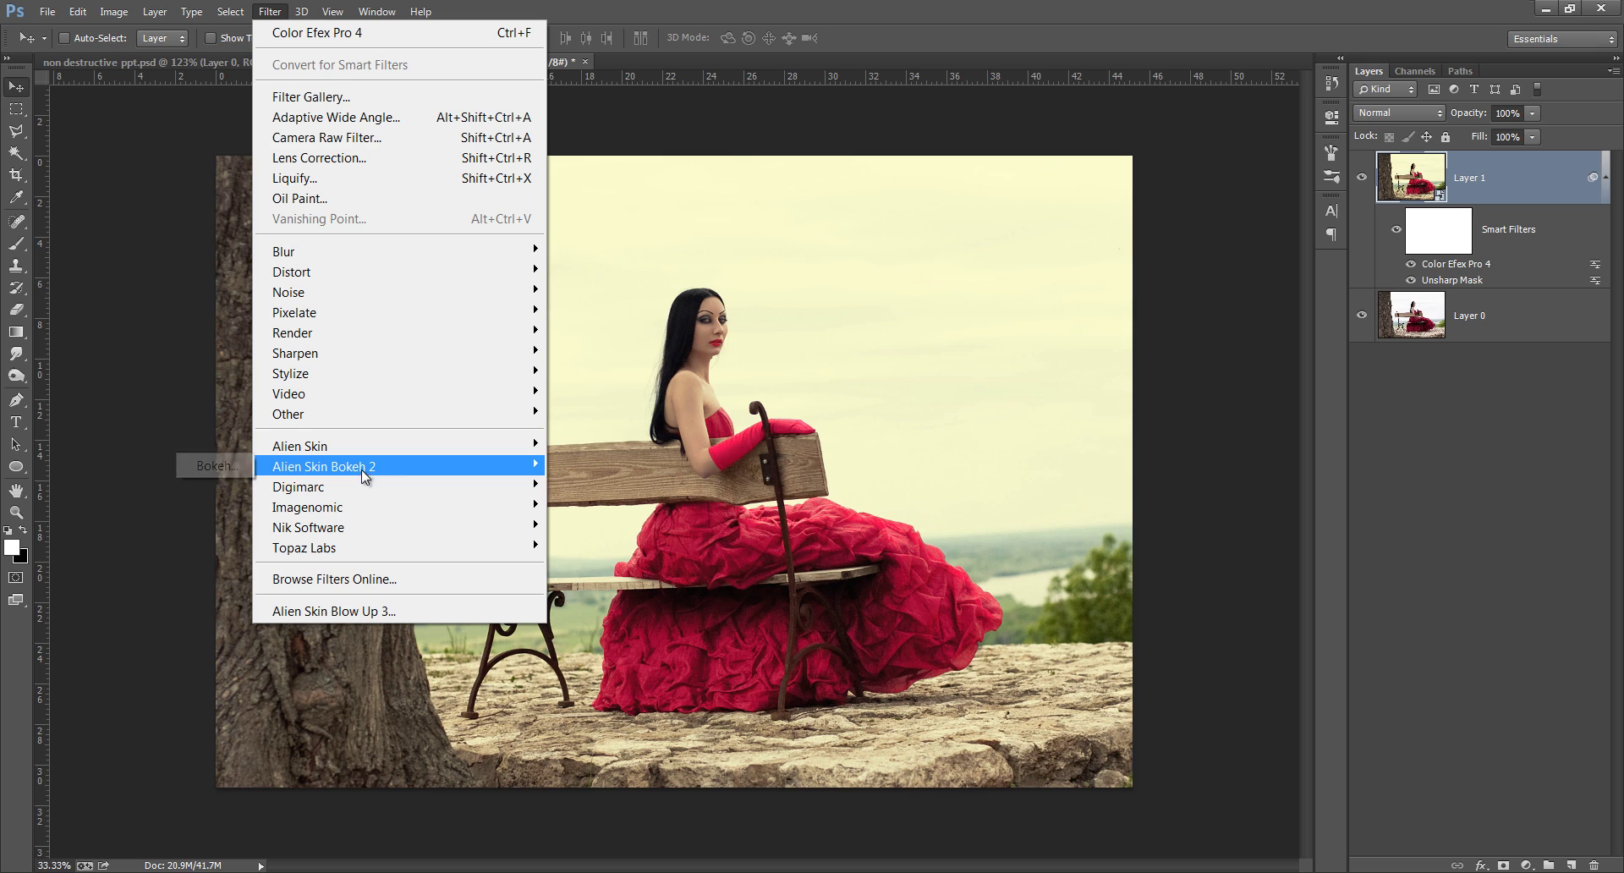
mouse_move(345, 446)
click(227, 444)
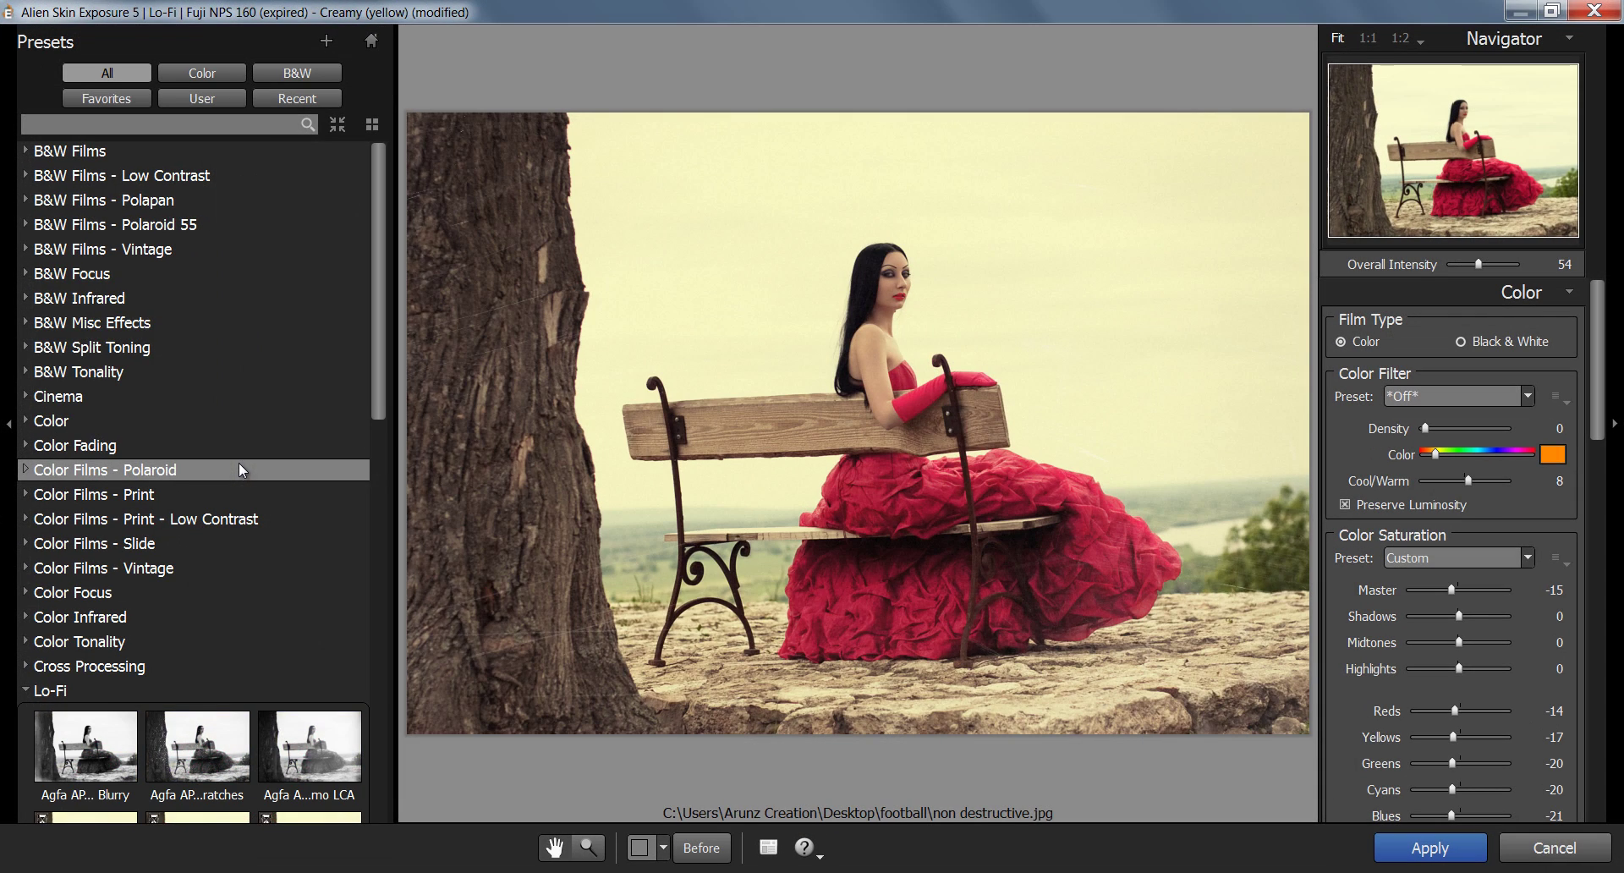
click(85, 746)
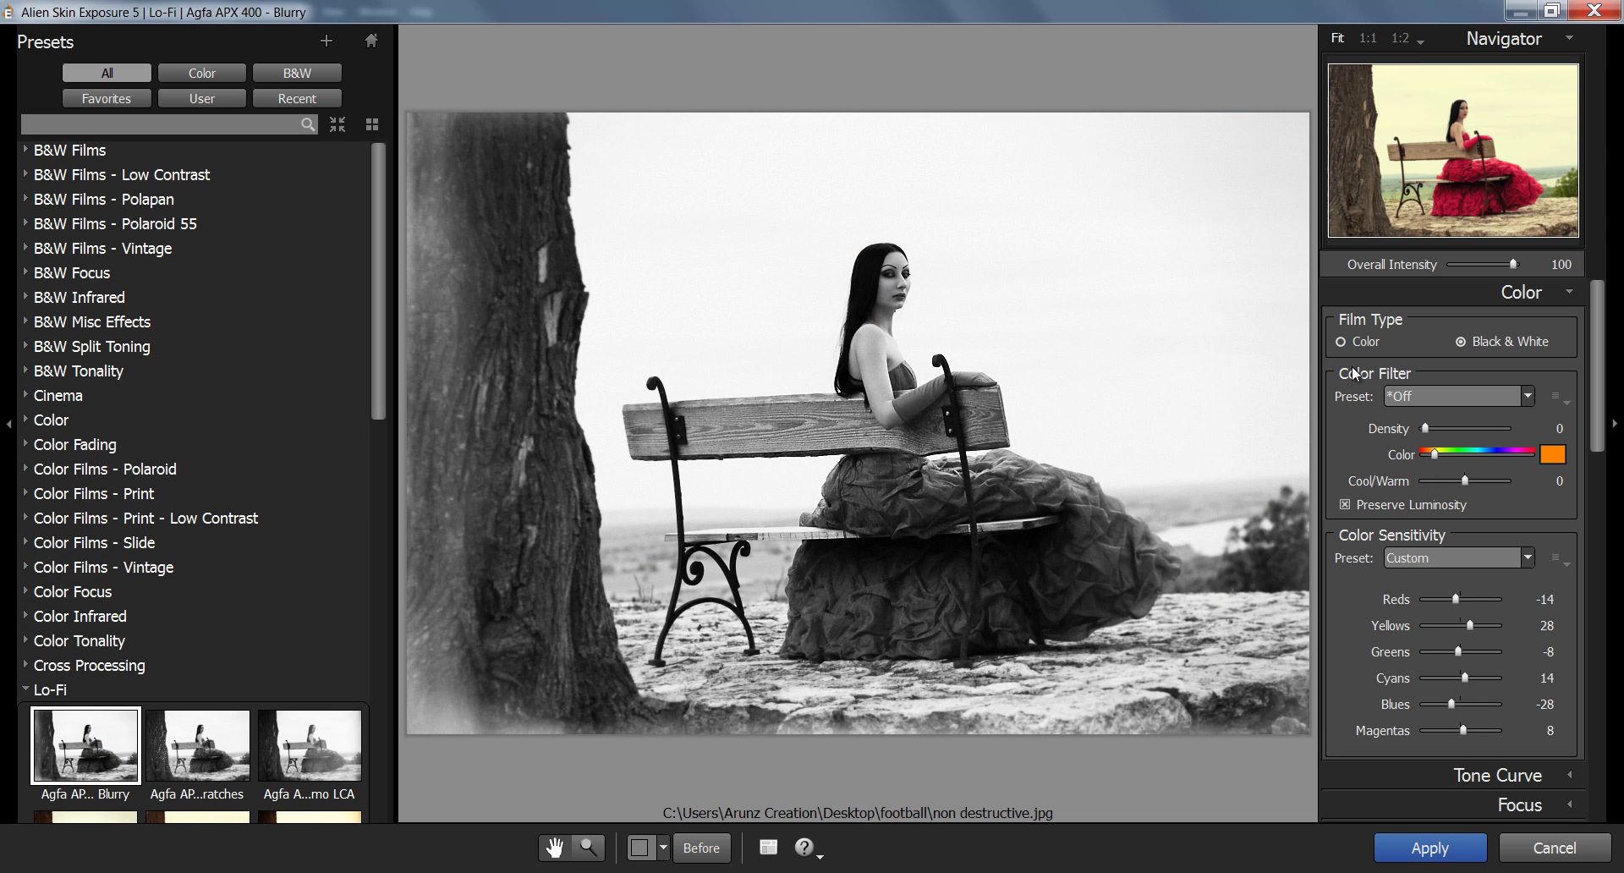
click(1429, 848)
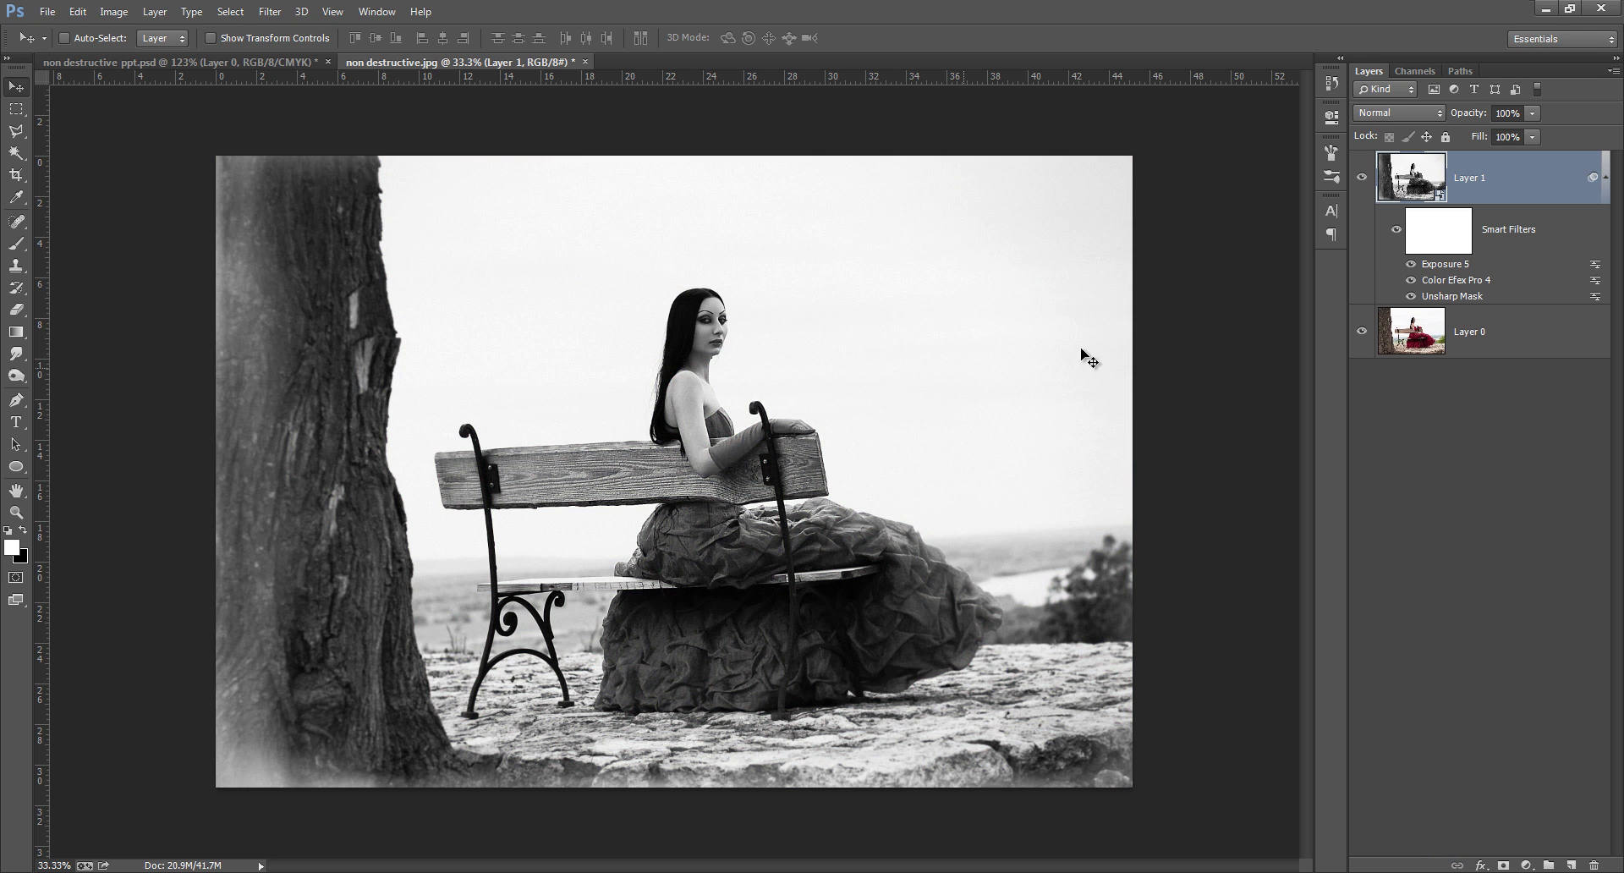
Hide the Exposure 5 smart filter, and switch Color Efex Pro 4 off and back on
click(1412, 265)
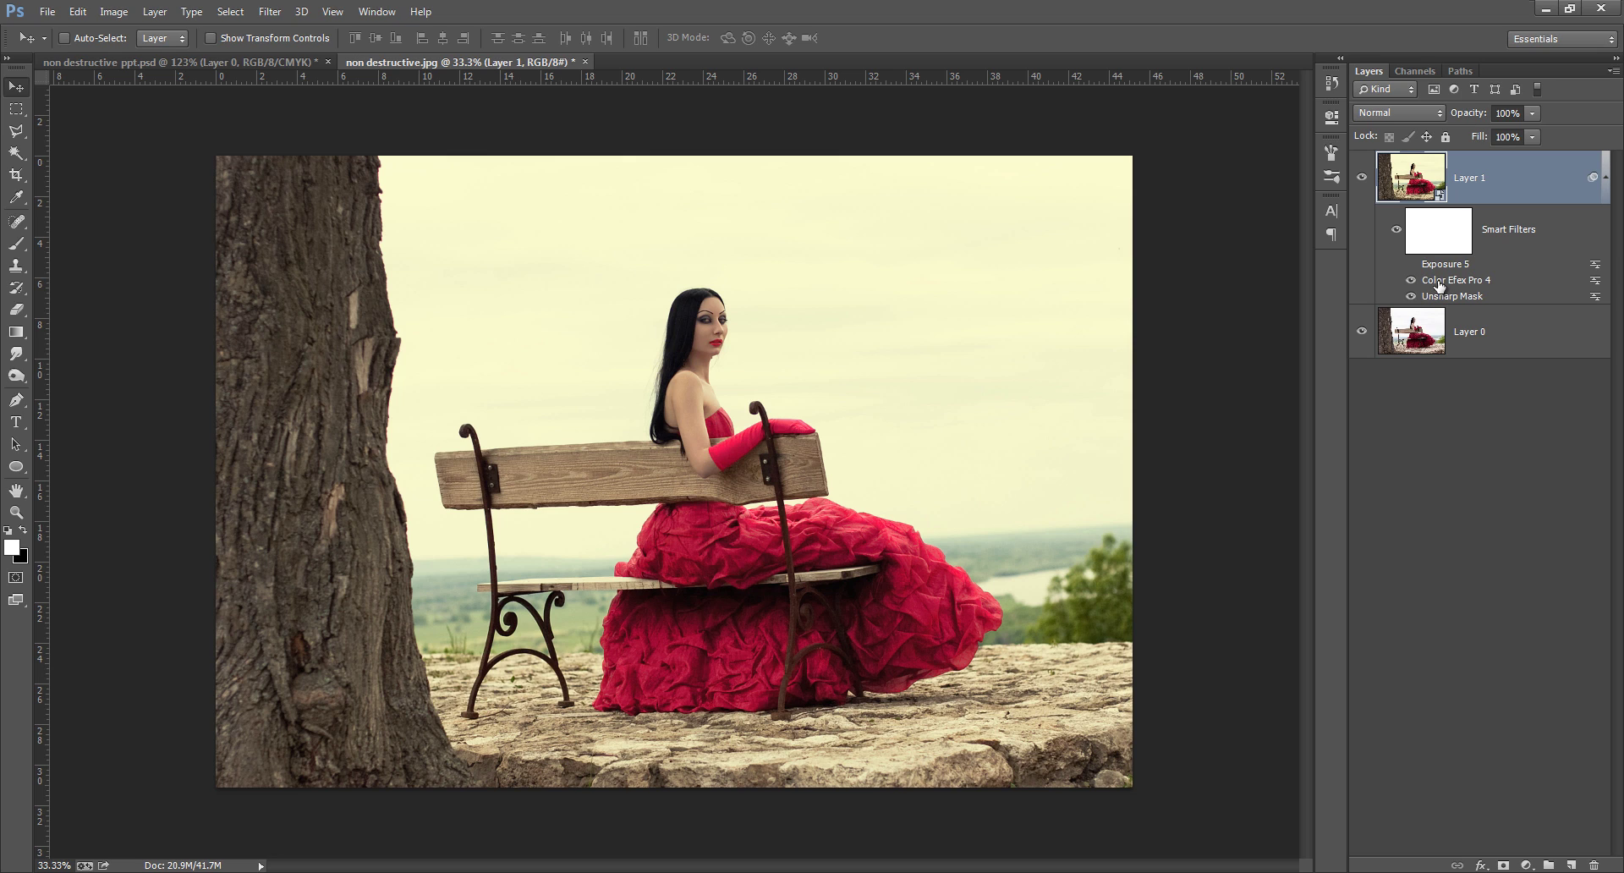
click(1412, 279)
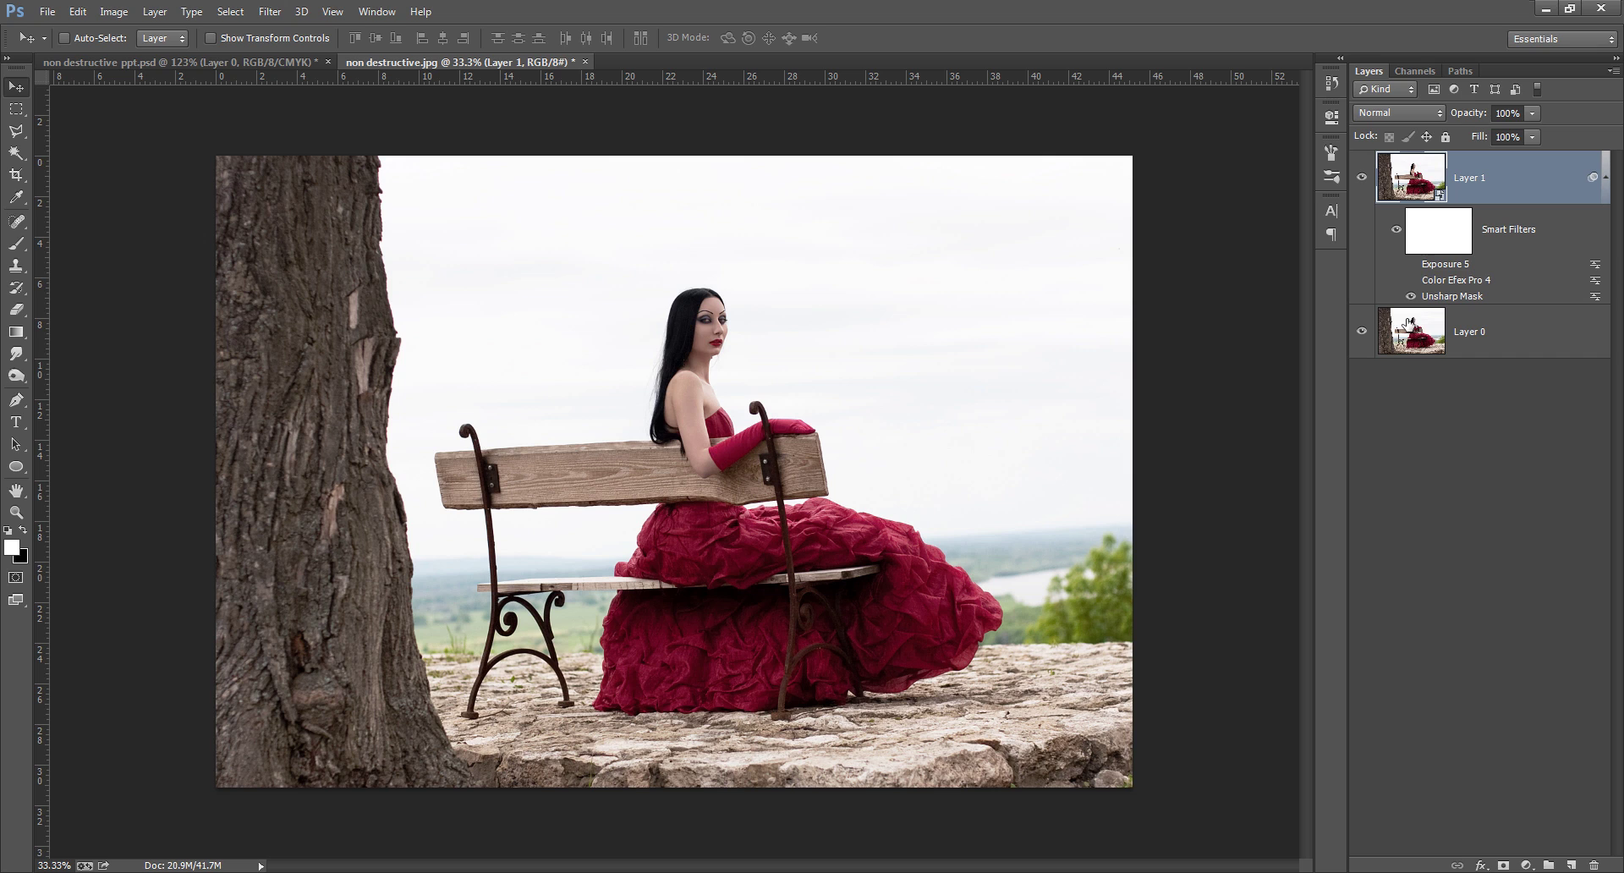
click(1411, 280)
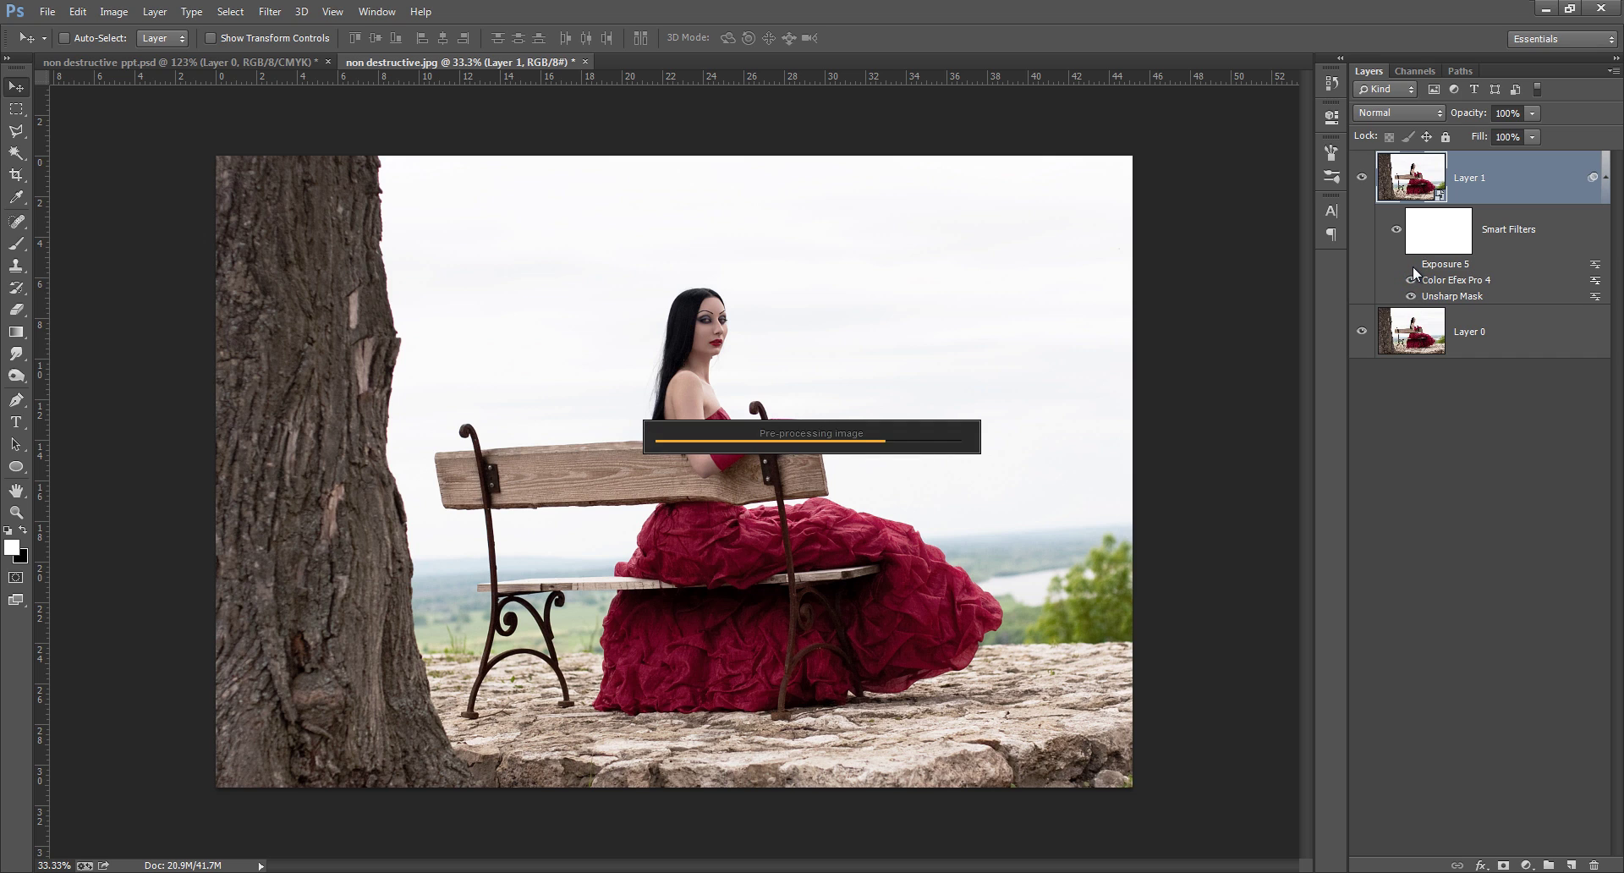
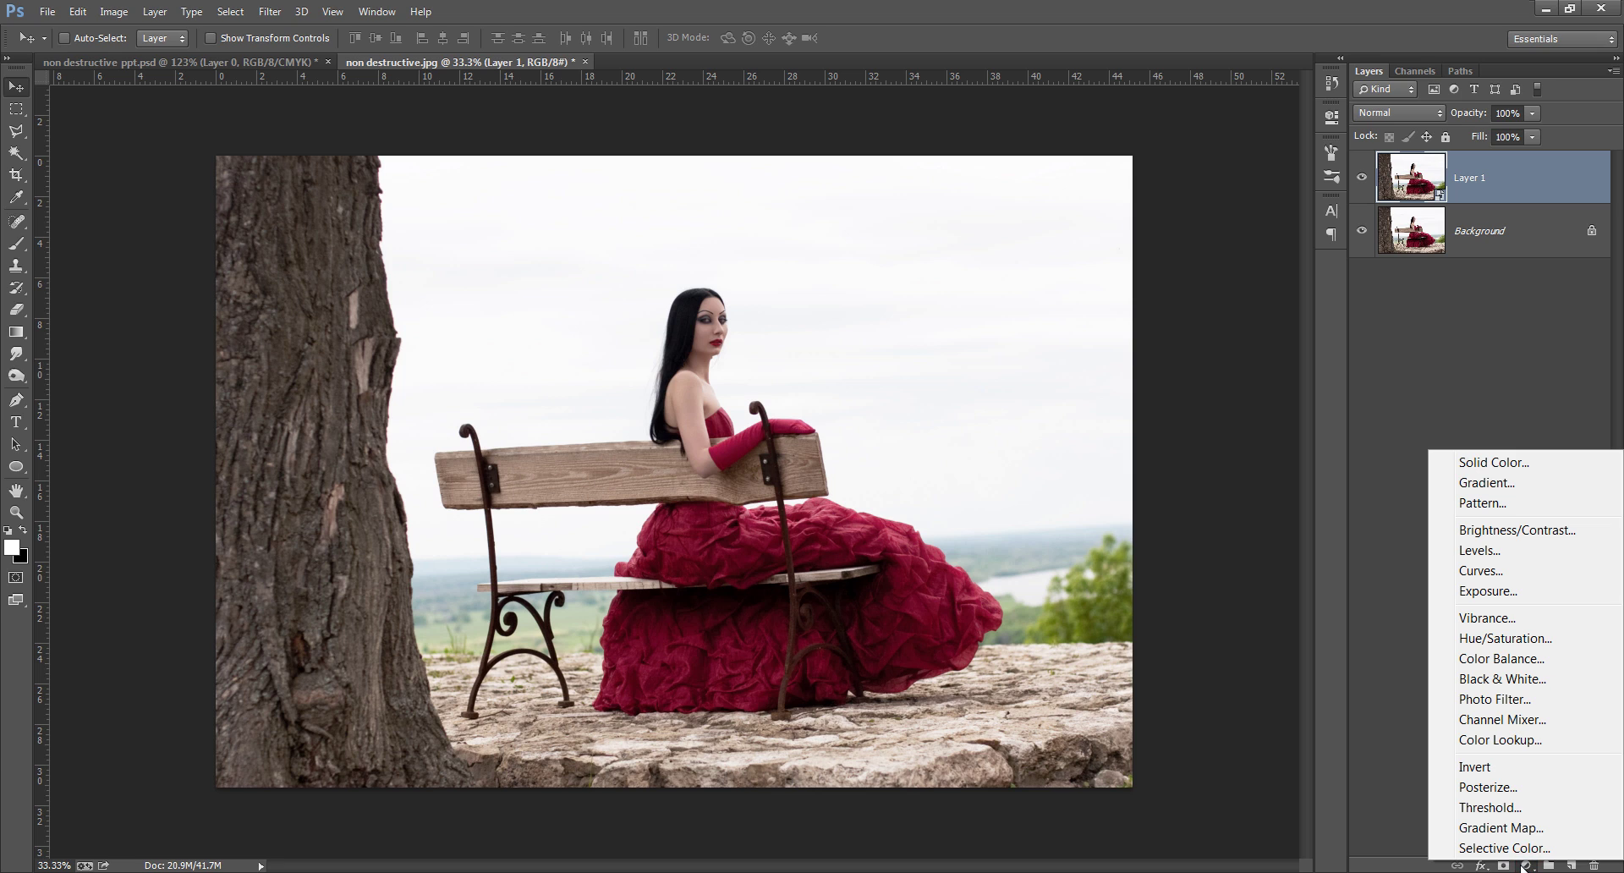
Start a Shadows/Highlights adjustment on Layer 1 with Shadows Amount 14% and Tonal Width 35%
click(1470, 361)
click(112, 11)
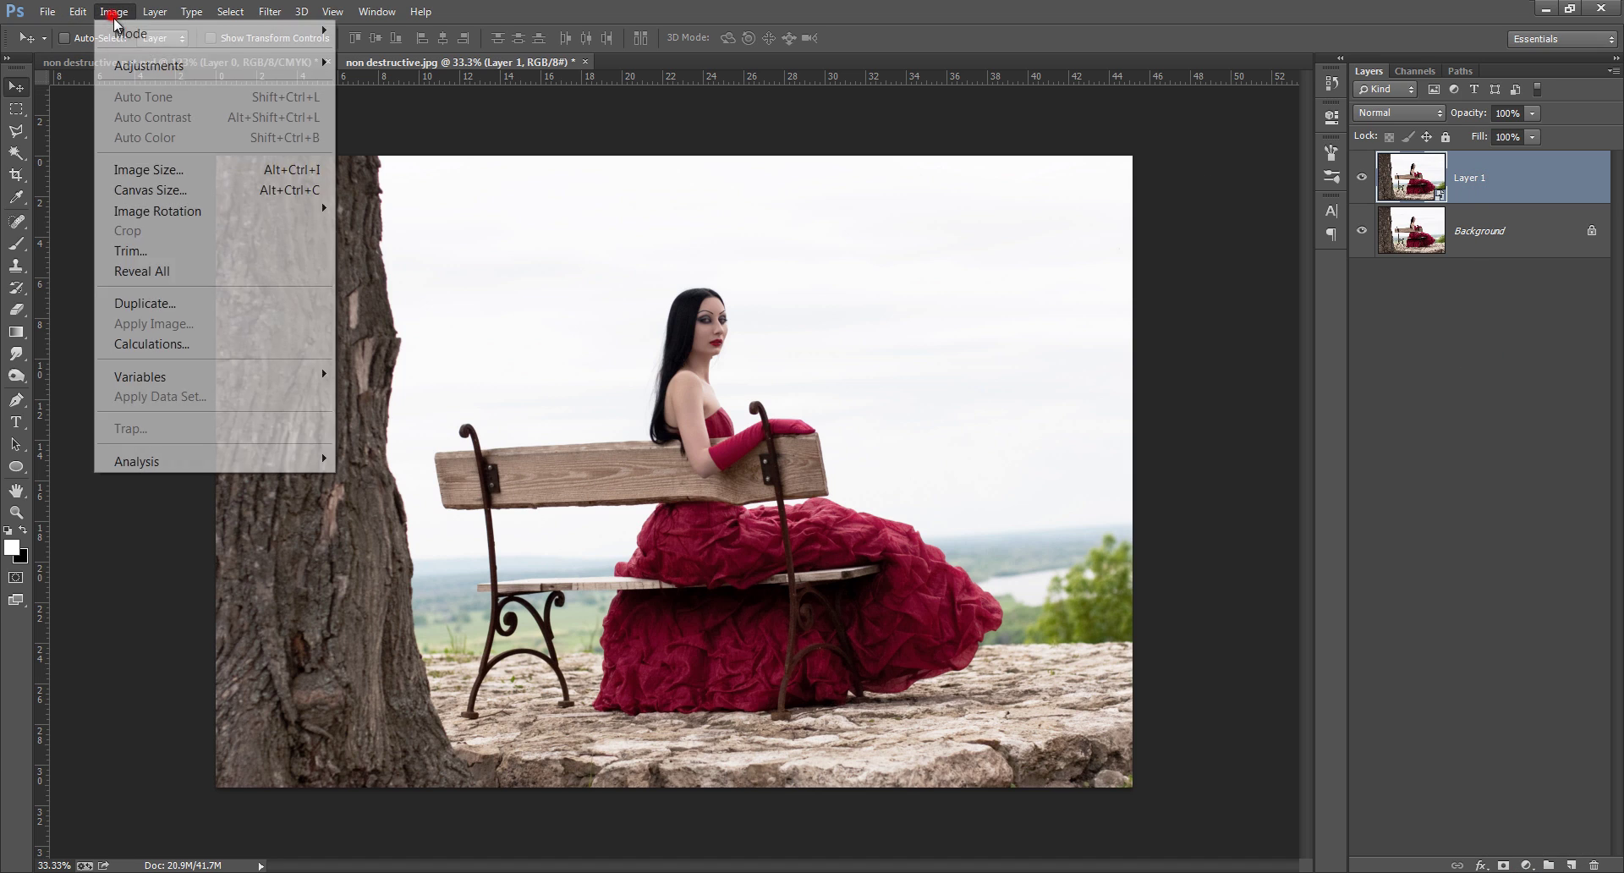
mouse_move(156, 65)
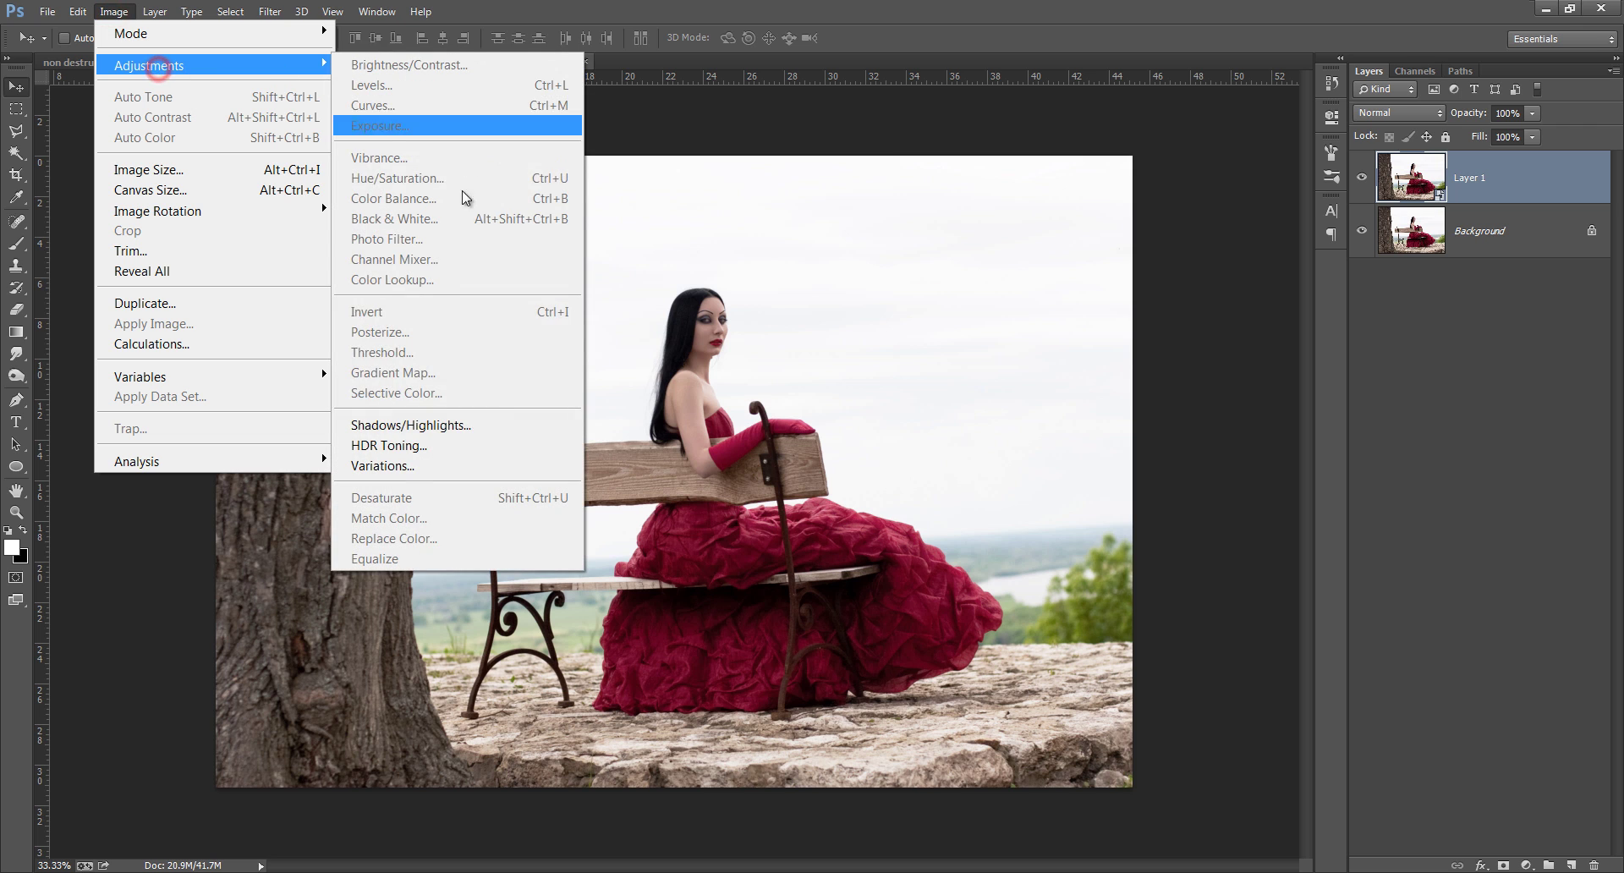
click(477, 424)
drag(514, 154, 1231, 129)
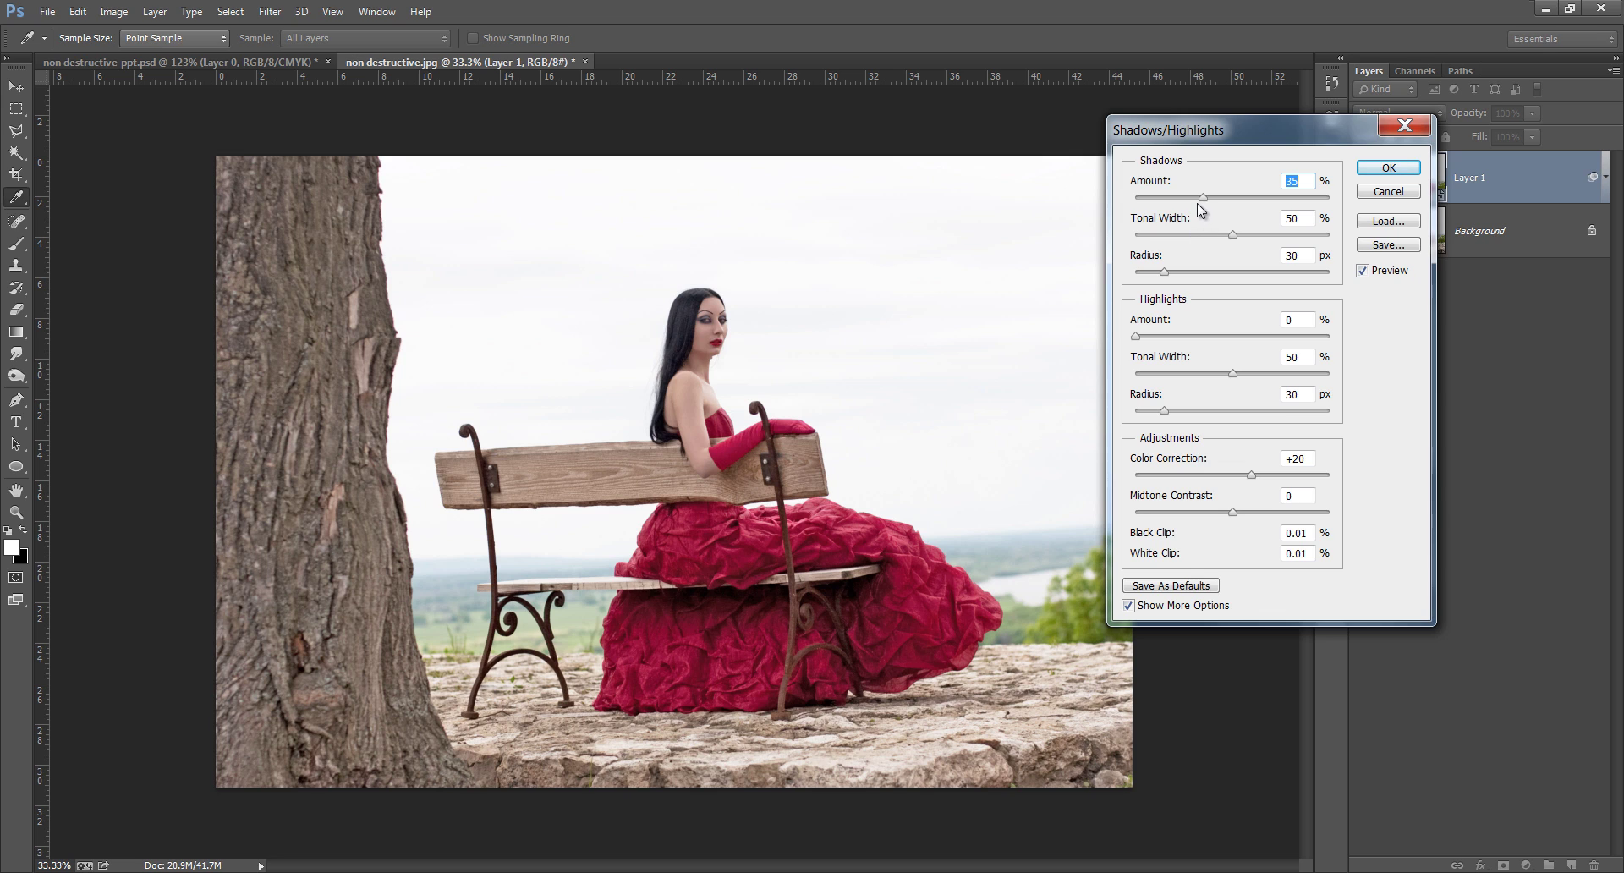
drag(1203, 197, 1162, 198)
drag(1232, 234, 1203, 235)
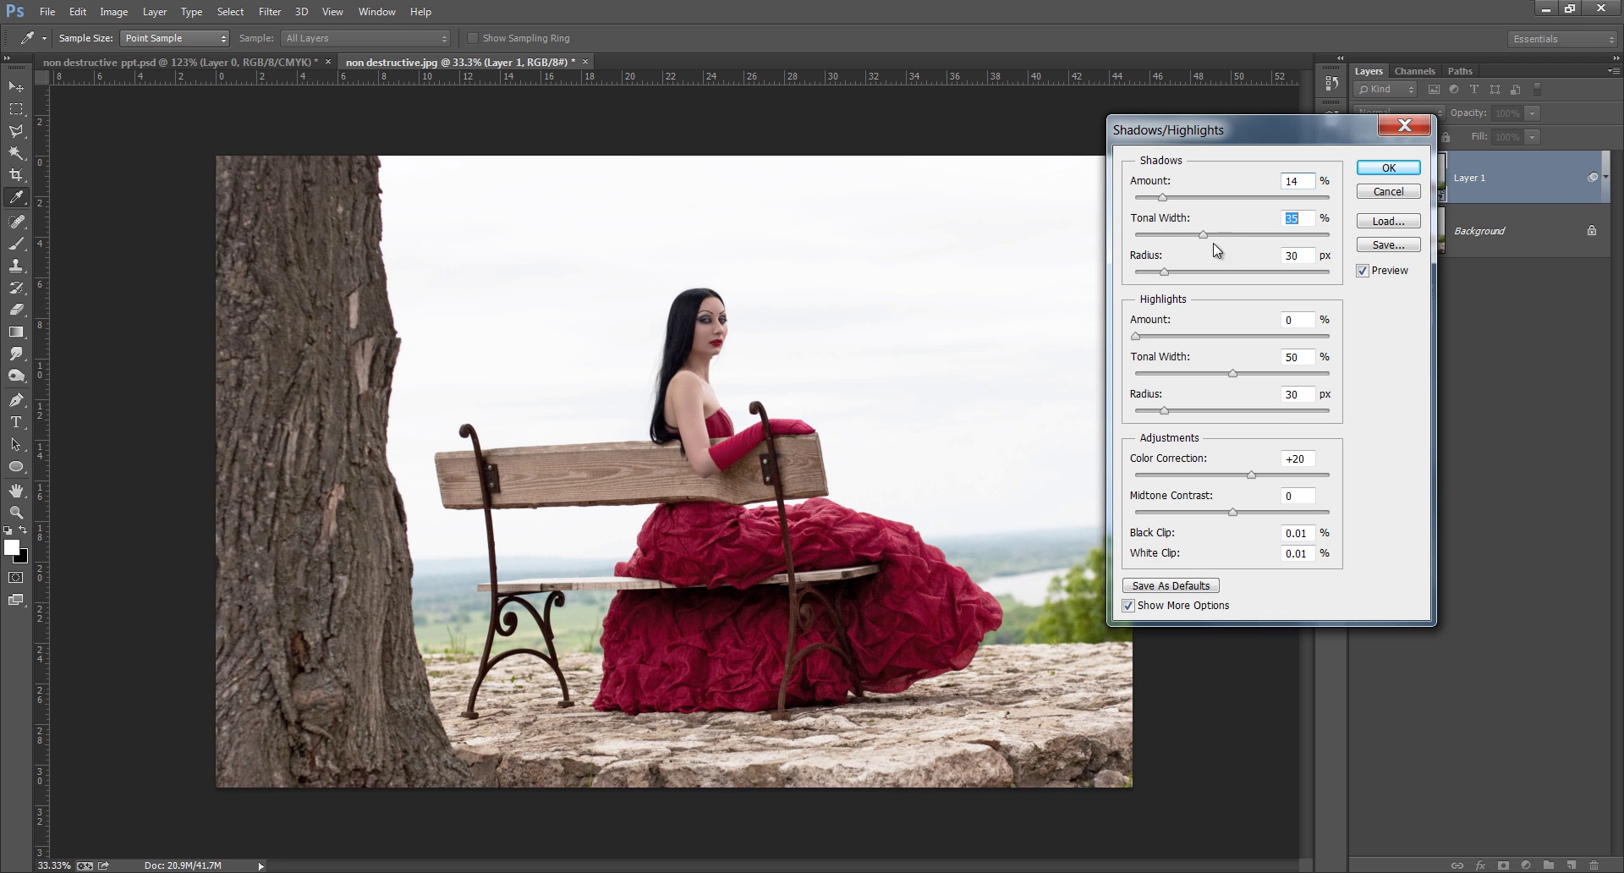
Set Highlights Amount to 65% and Tonal Width to 62%, apply Shadows/Highlights, and hide the resulting smart filter
drag(1144, 338, 1249, 373)
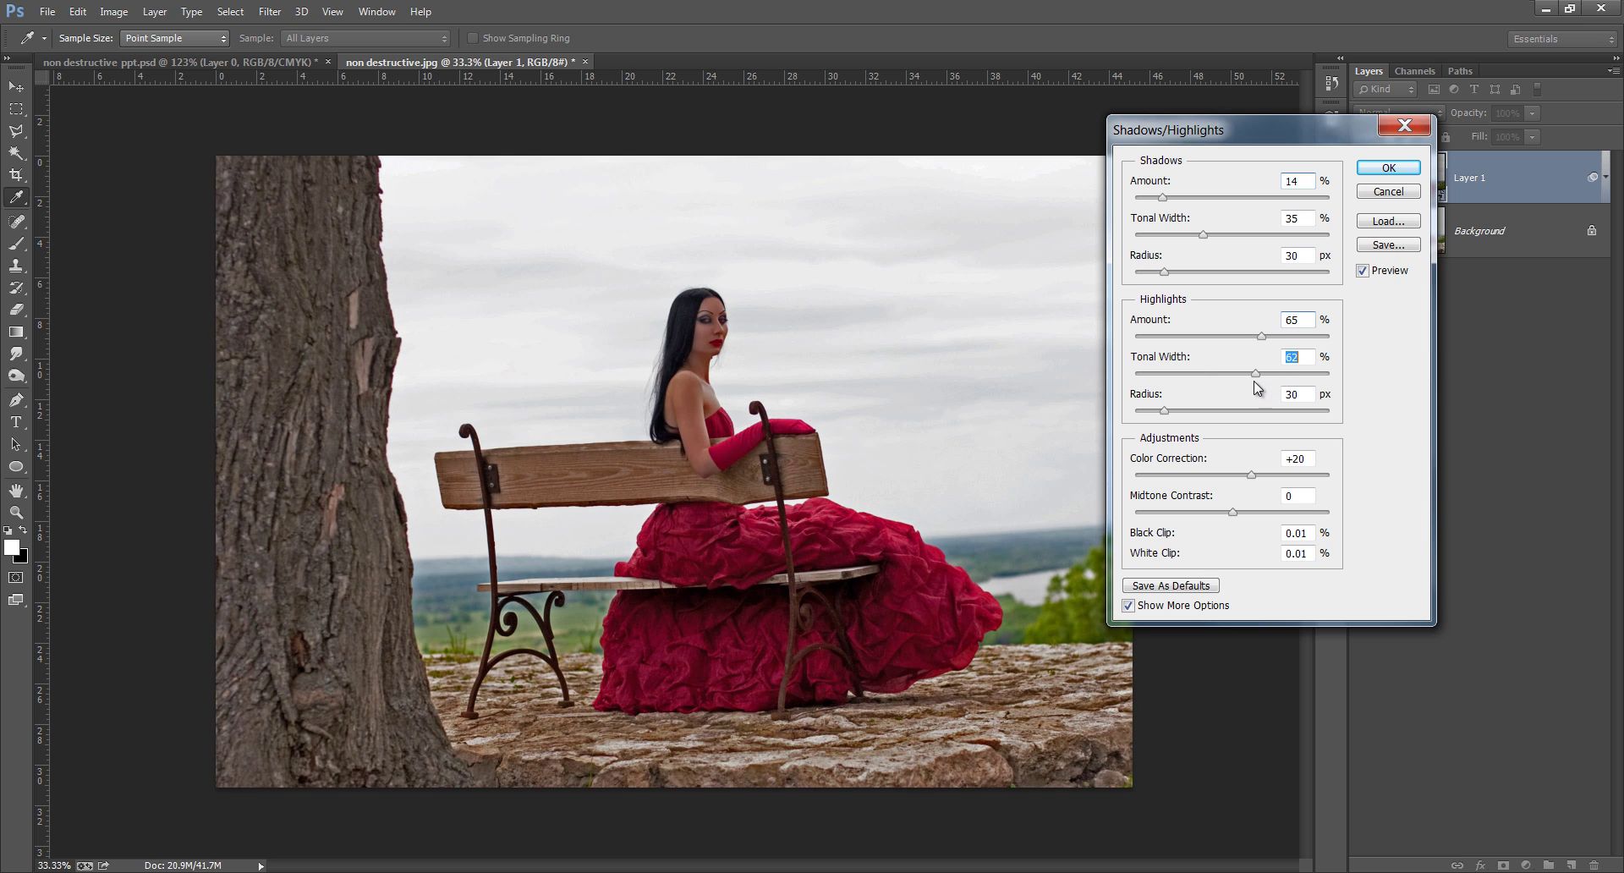
click(1377, 168)
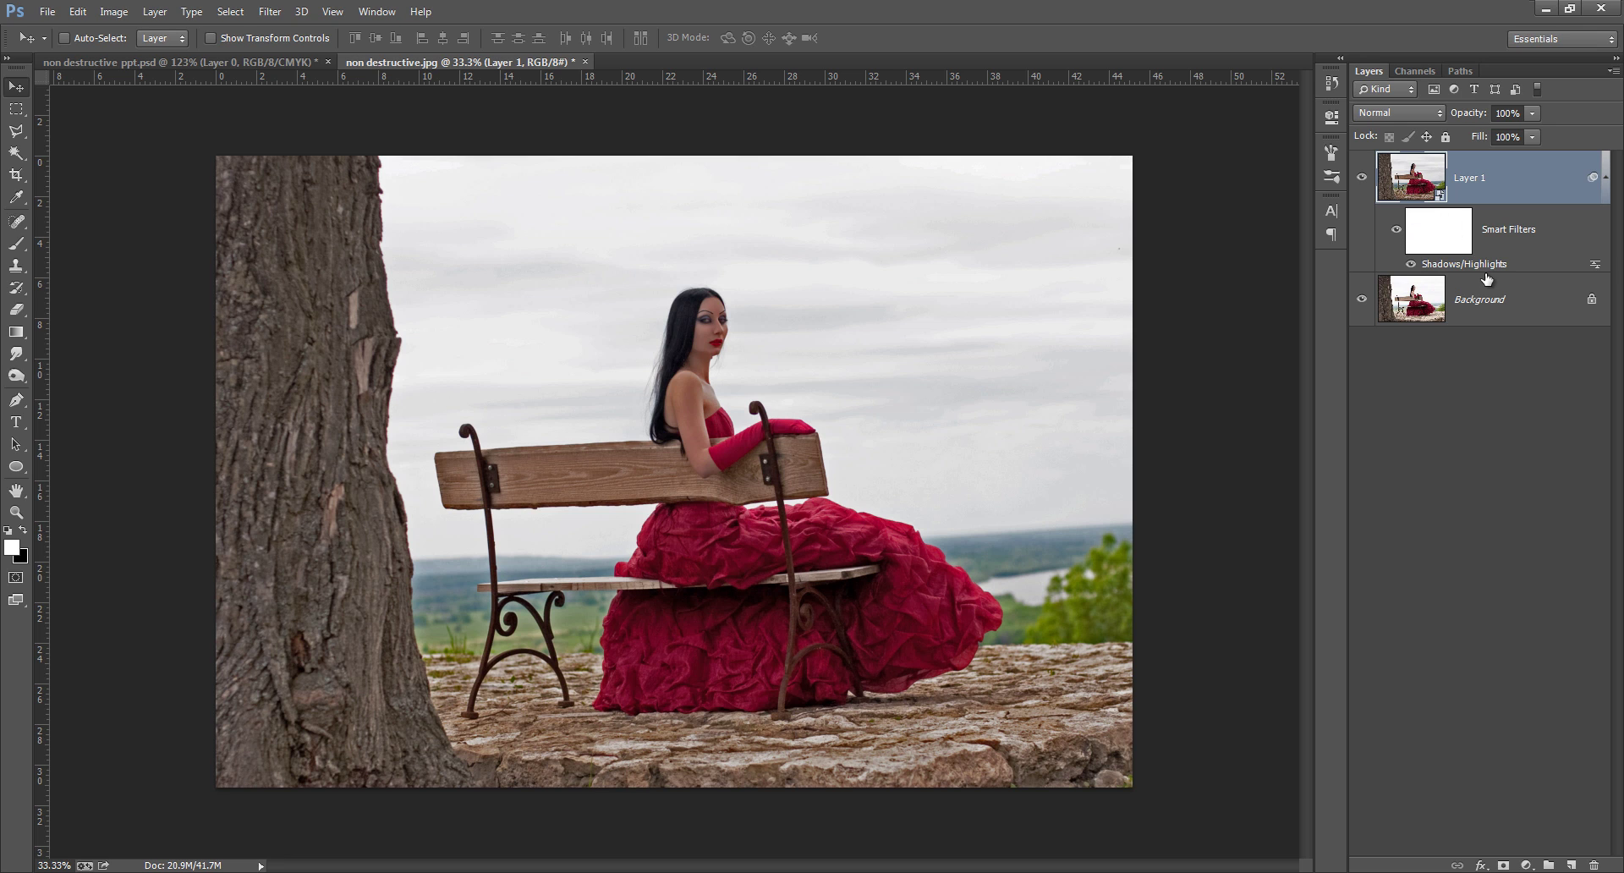
click(1411, 264)
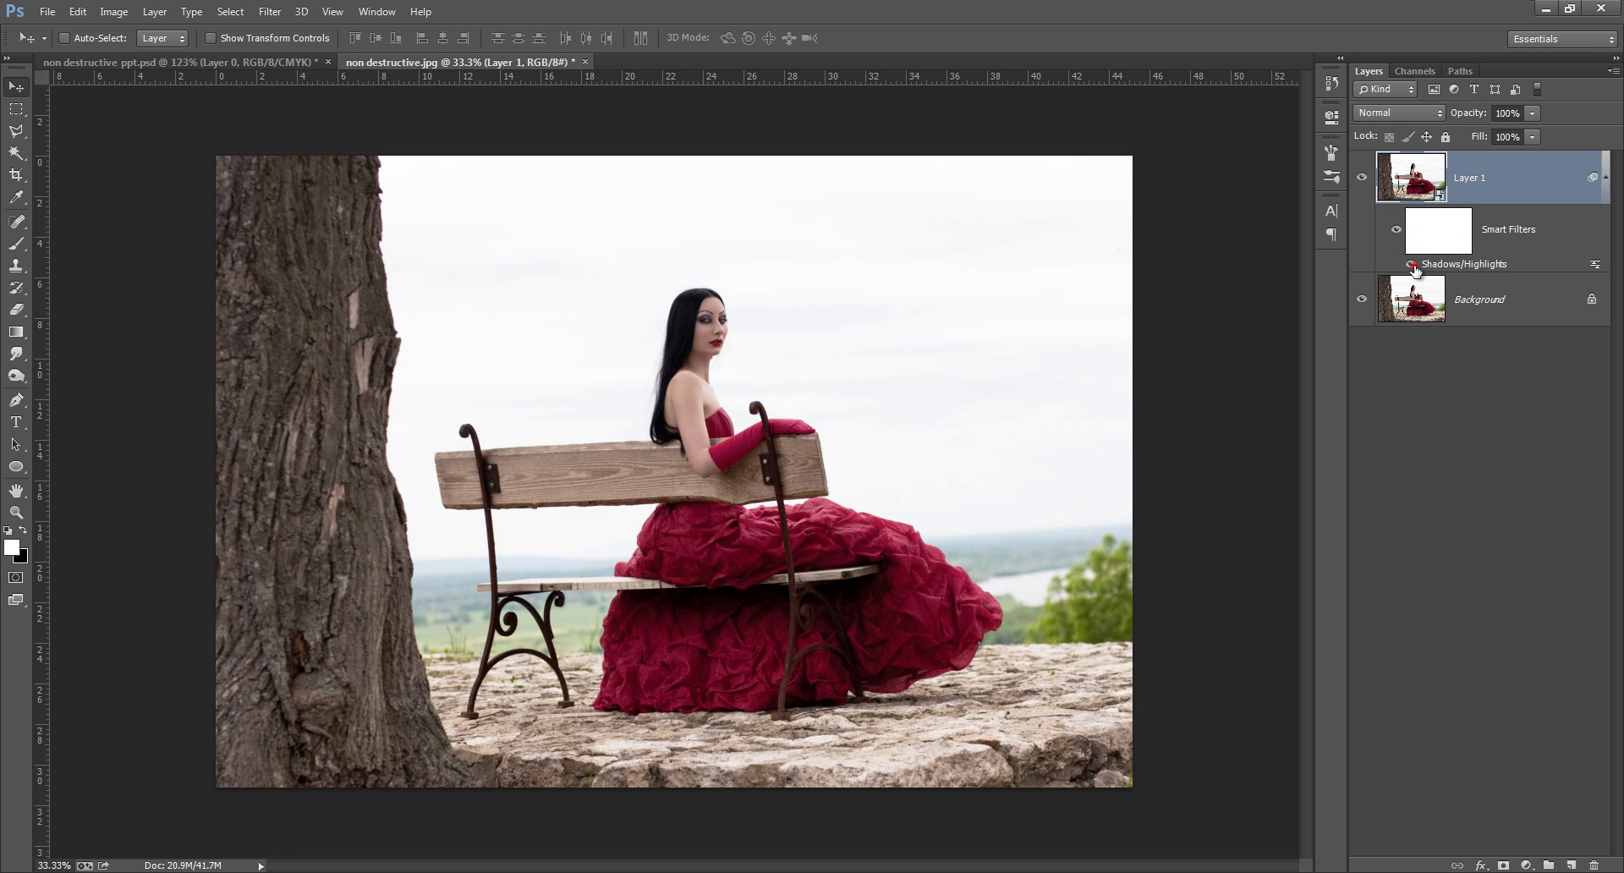
Show Layer 1's Shadows/Highlights smart filter and re-edit it with Shadows Amount 34% and Shadows Tonal Width 38%
click(1411, 264)
double_click(1457, 265)
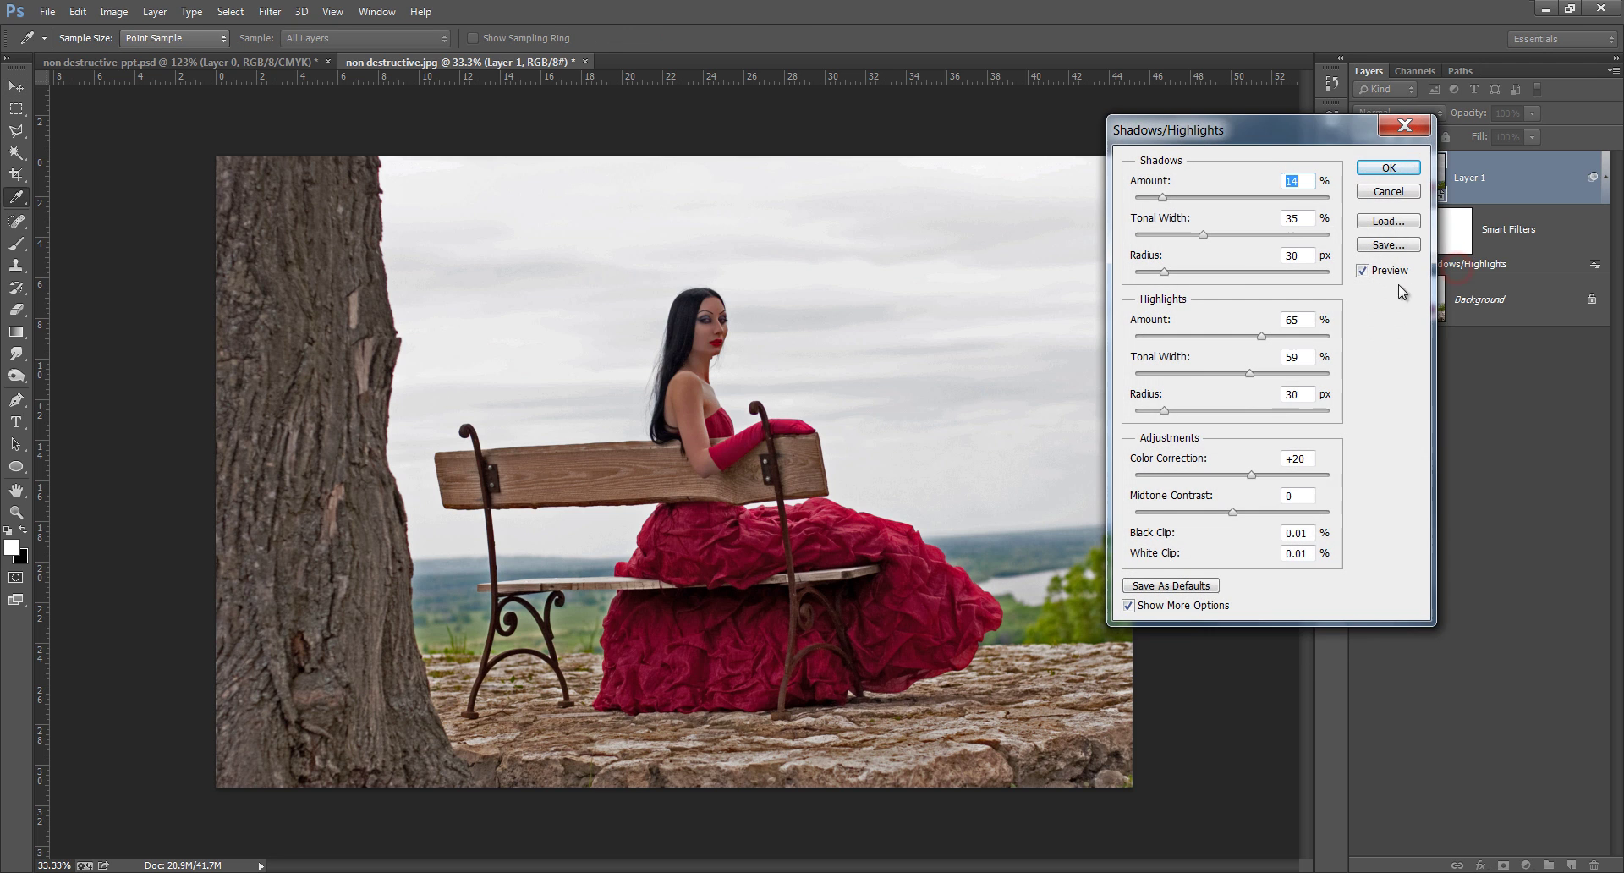
drag(1279, 135, 1192, 121)
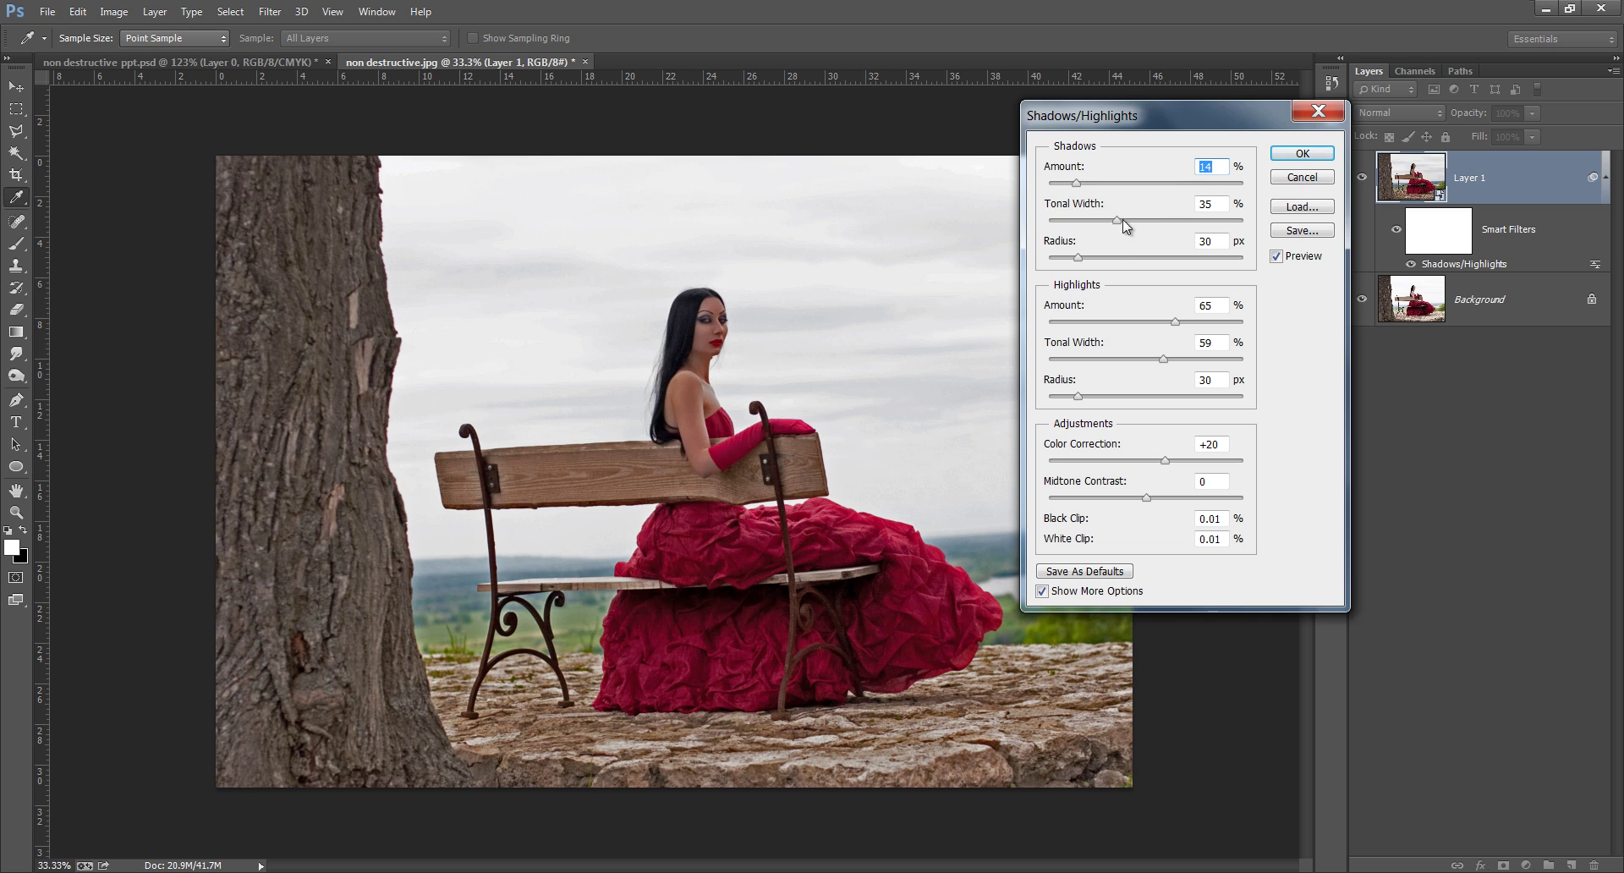
click(1088, 223)
drag(1076, 183, 1123, 220)
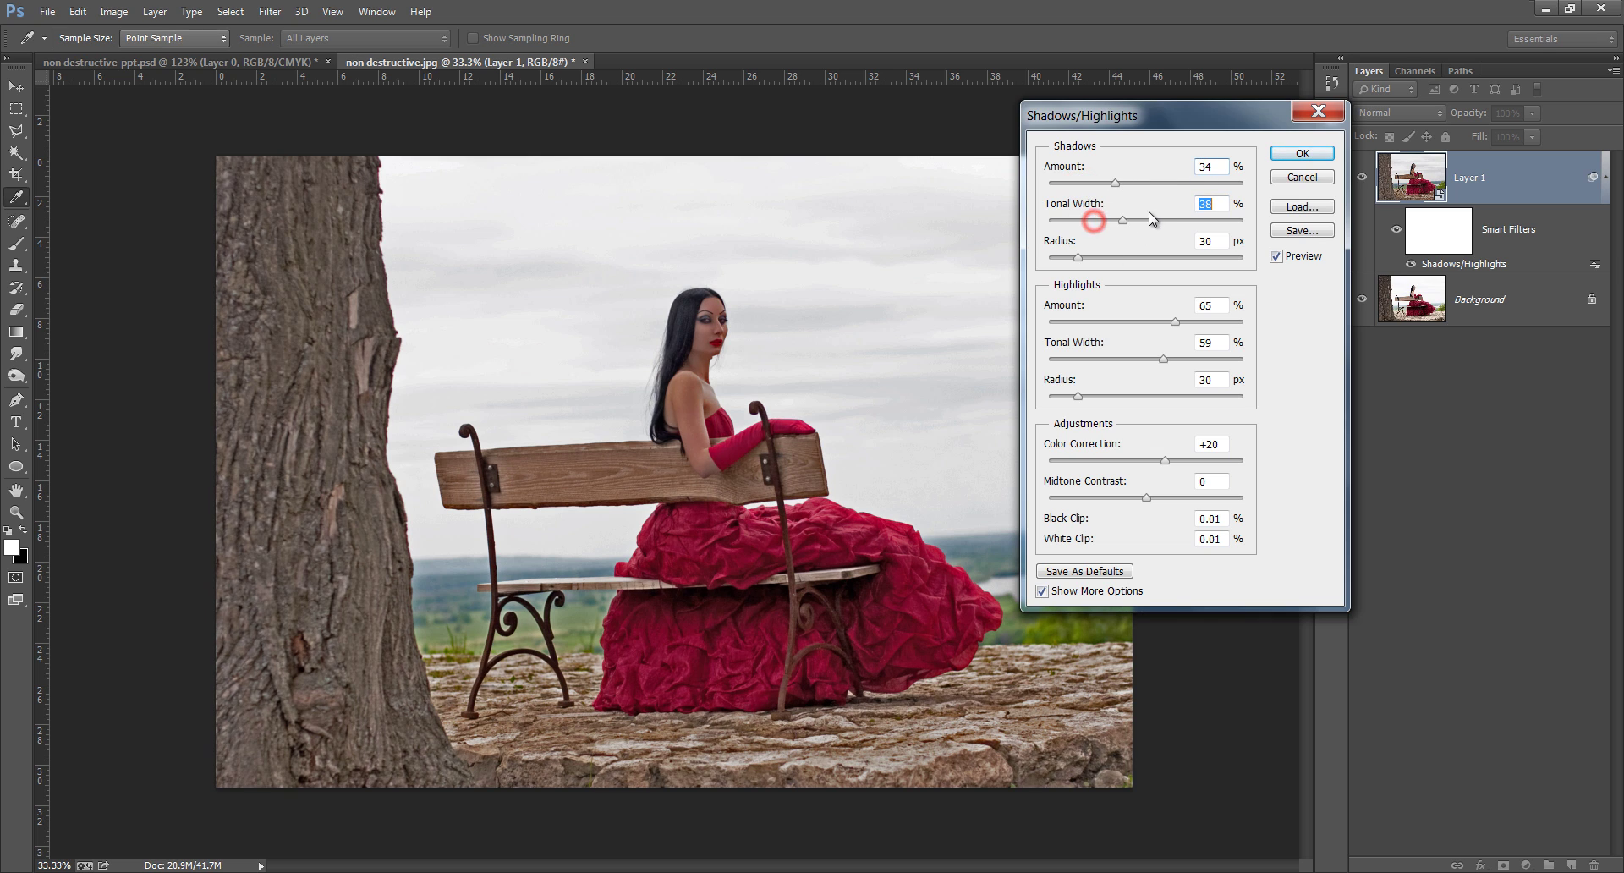
click(1299, 155)
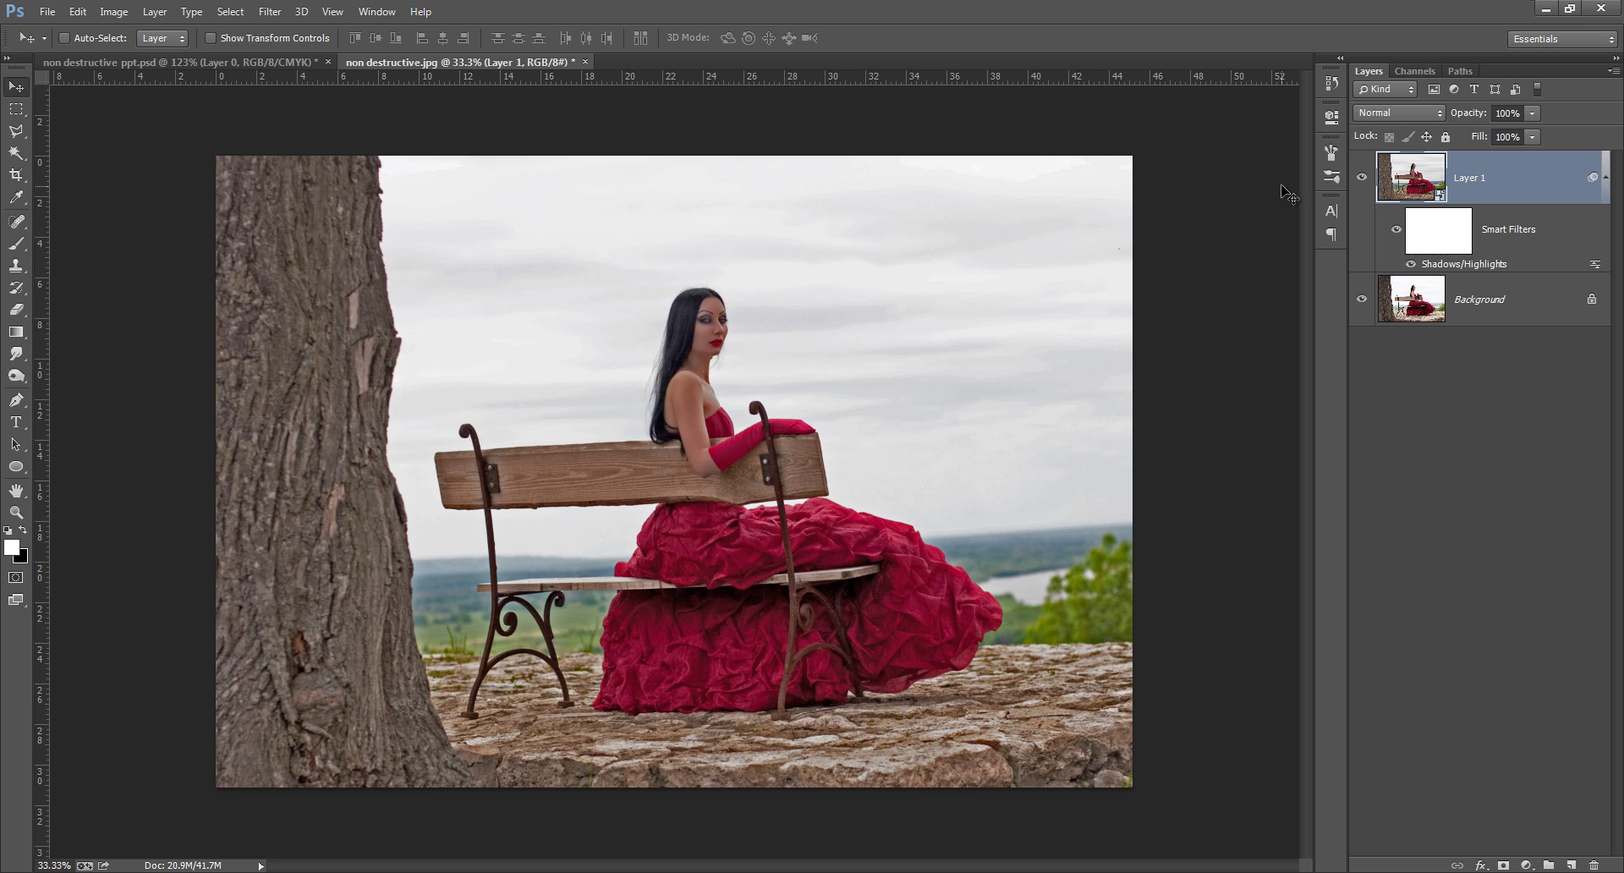
Delete Layer 1, consult the techniques list in non destructive ppt.psd, and return to the photo
key(Delete)
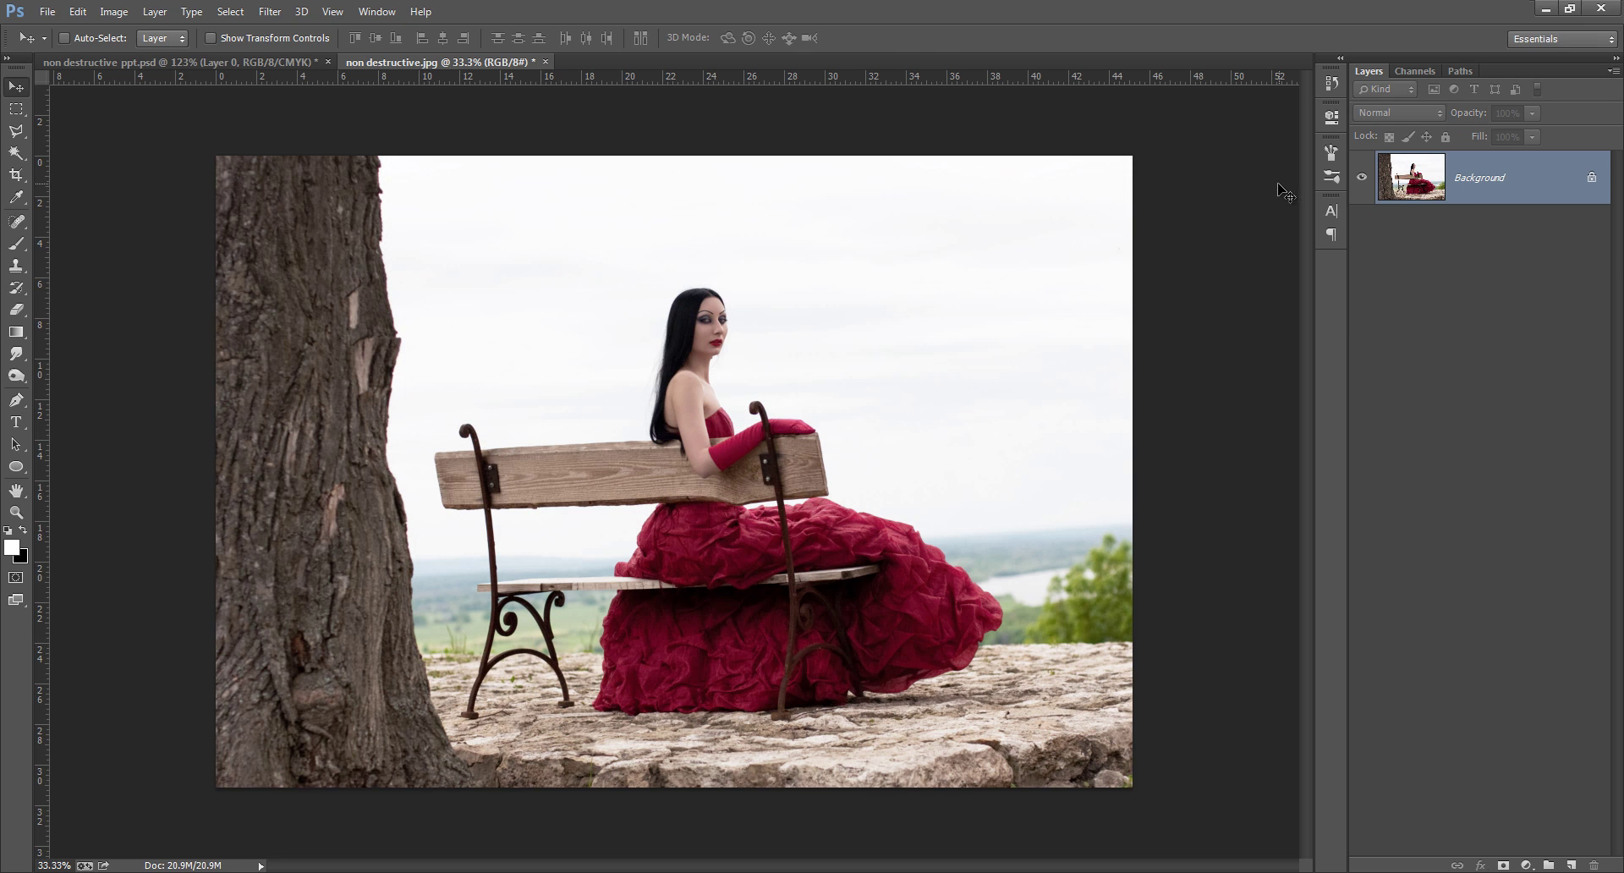
click(259, 61)
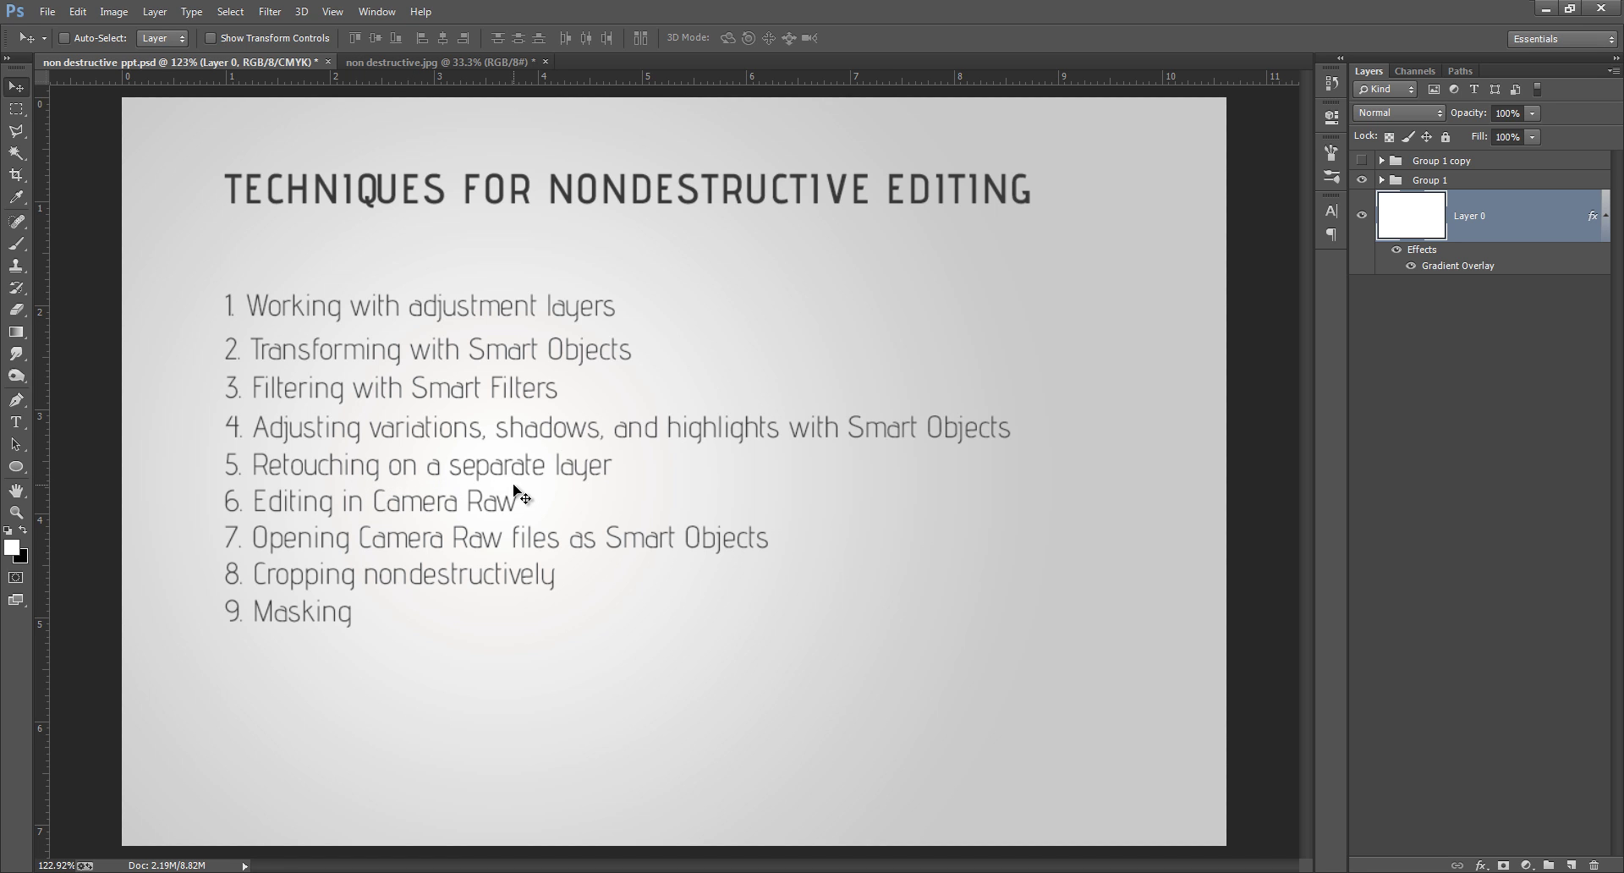
click(471, 62)
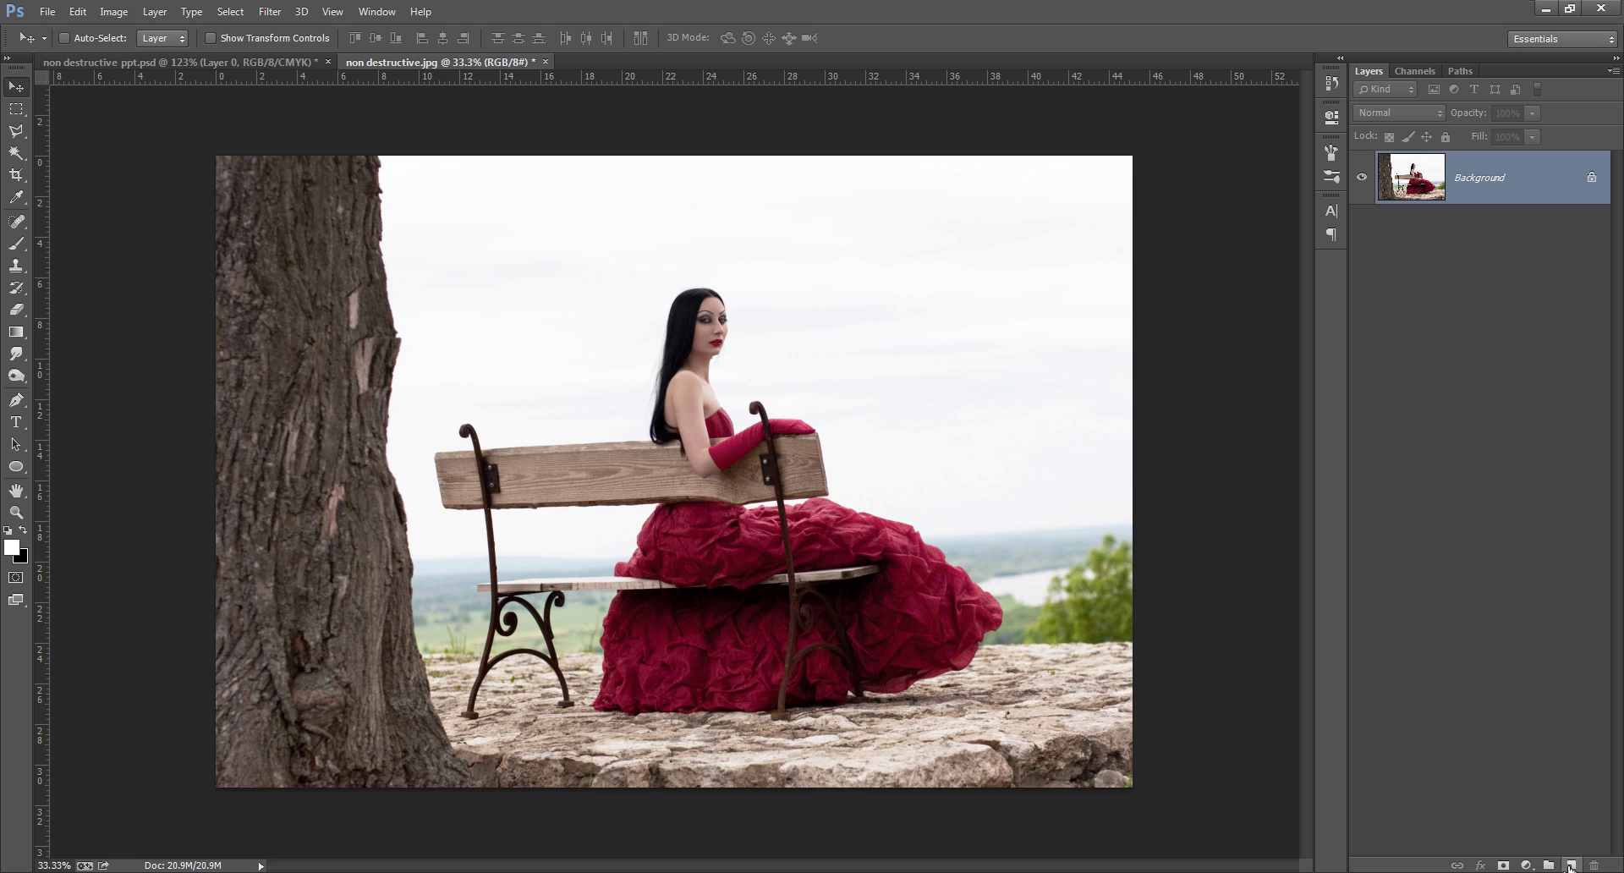
Activate the Spot Healing Brush and add a new empty layer above the Background
click(19, 268)
click(16, 221)
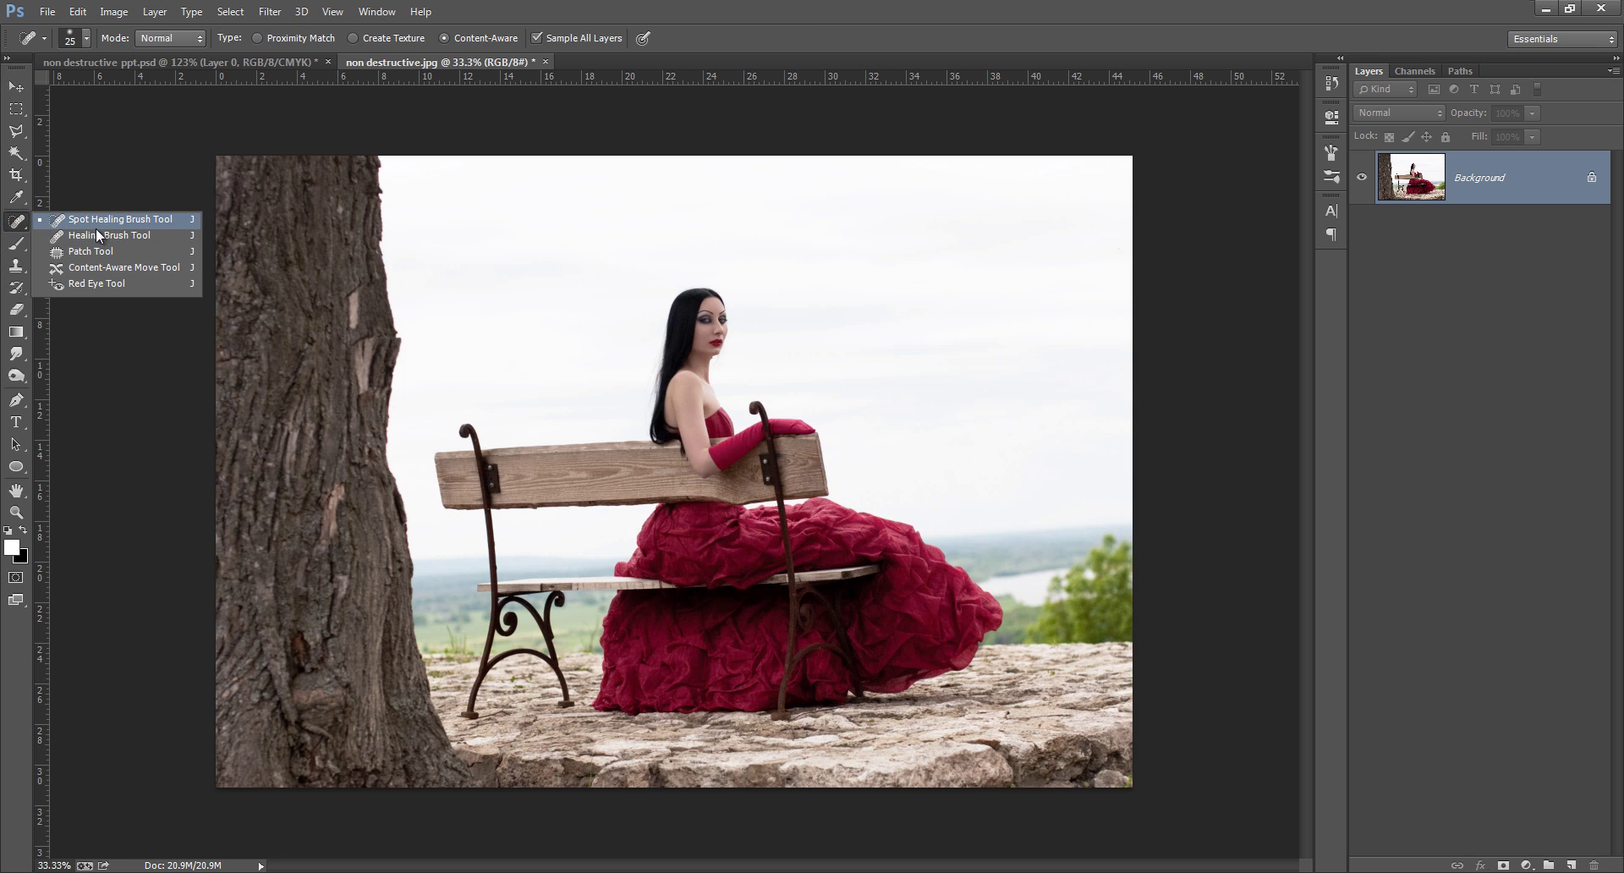
click(1003, 34)
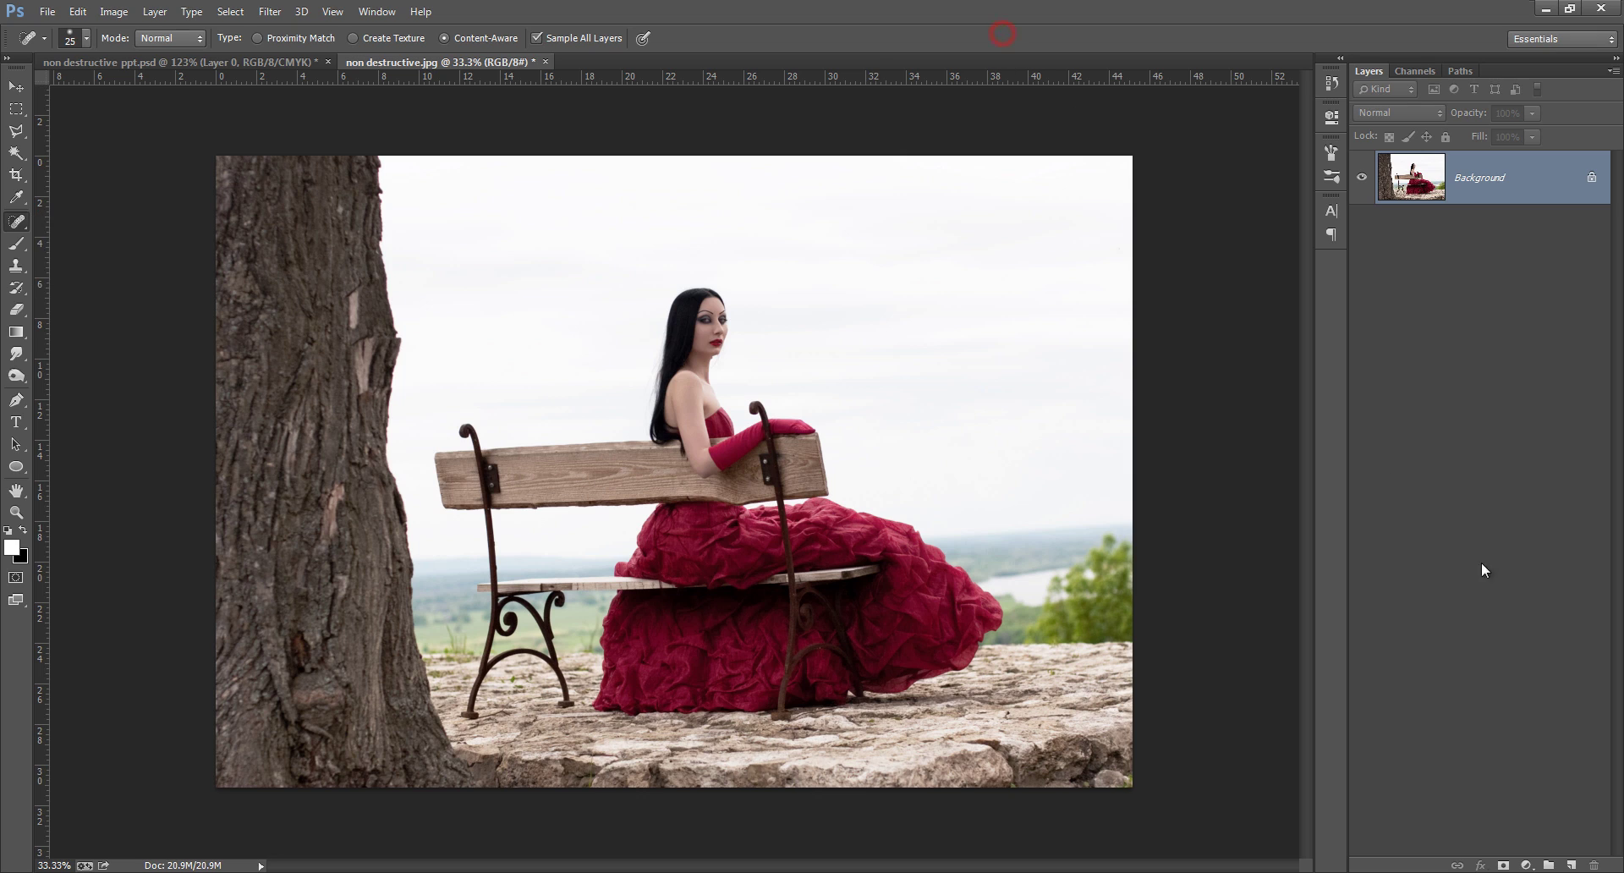
click(1571, 864)
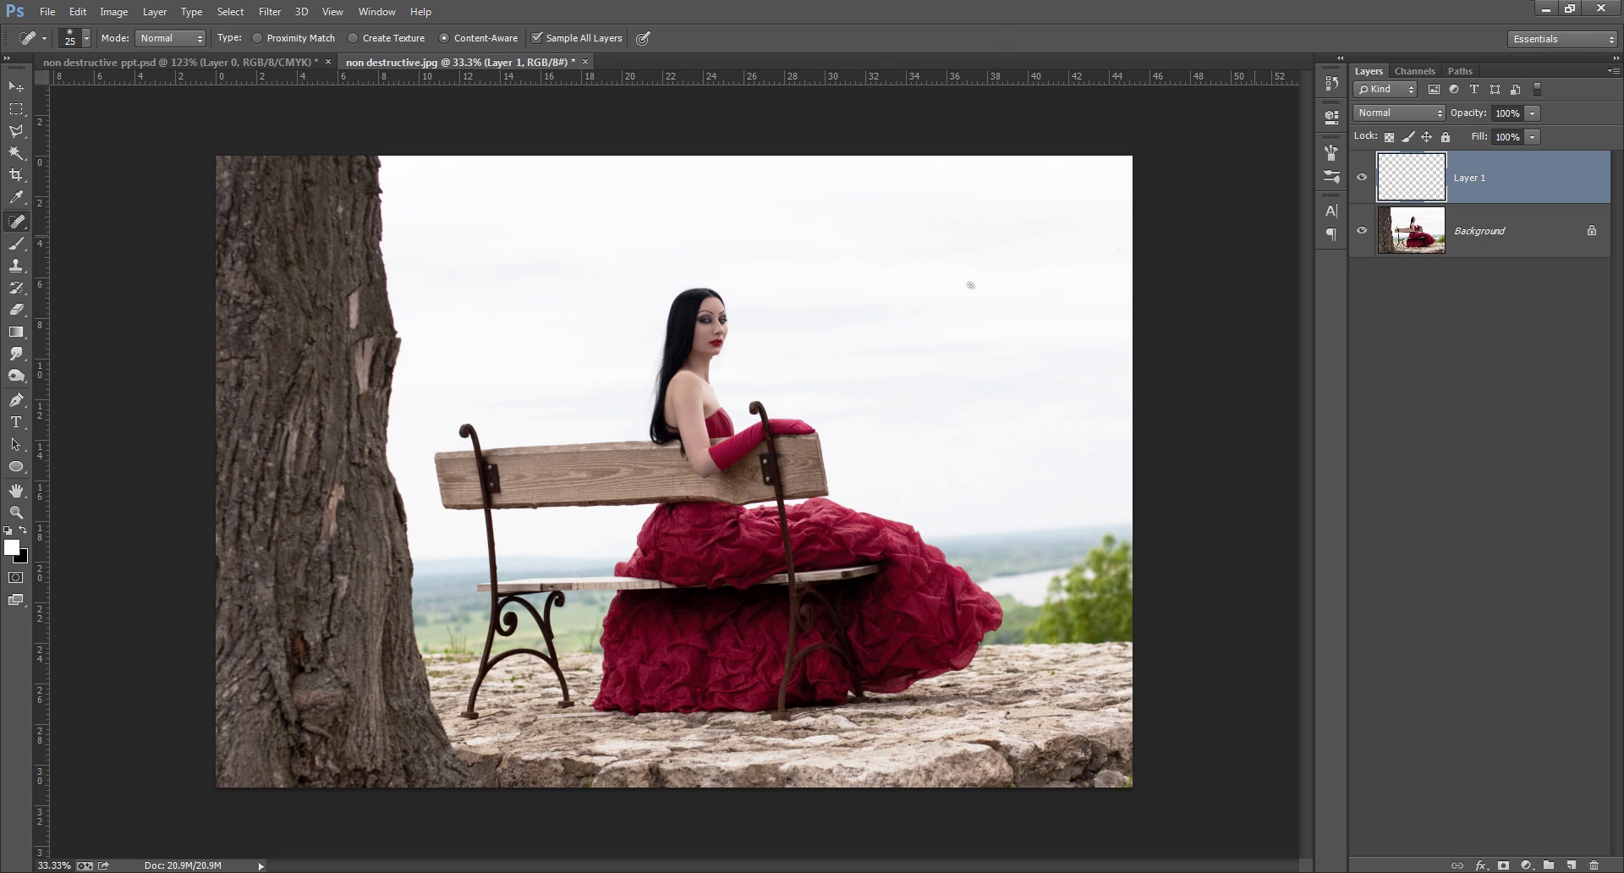
Clone nearby bark over the light patches on the tree trunk with a 100 px Clone Stamp on Layer 1
click(16, 265)
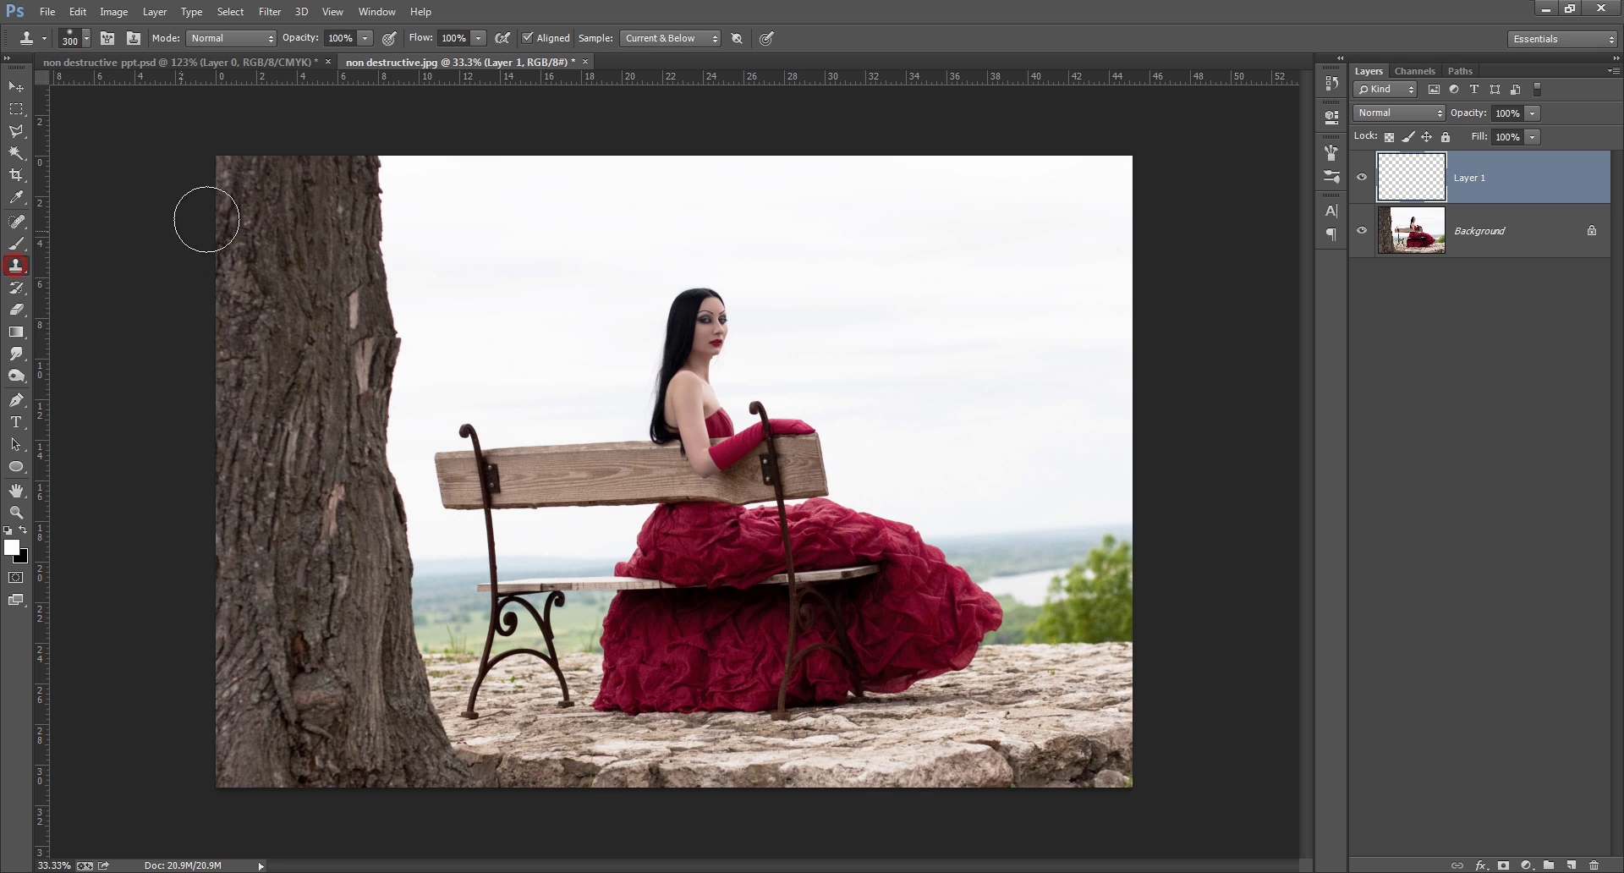
key(bracketleft)
key(bracketleft)
key(bracketleft)
key(bracketleft)
key(bracketleft)
key(bracketleft)
key(alt)
alt+click(324, 305)
mouse_move(347, 294)
mouse_down()
mouse_move(352, 370)
mouse_move(324, 367)
mouse_move(359, 351)
mouse_move(356, 399)
mouse_up()
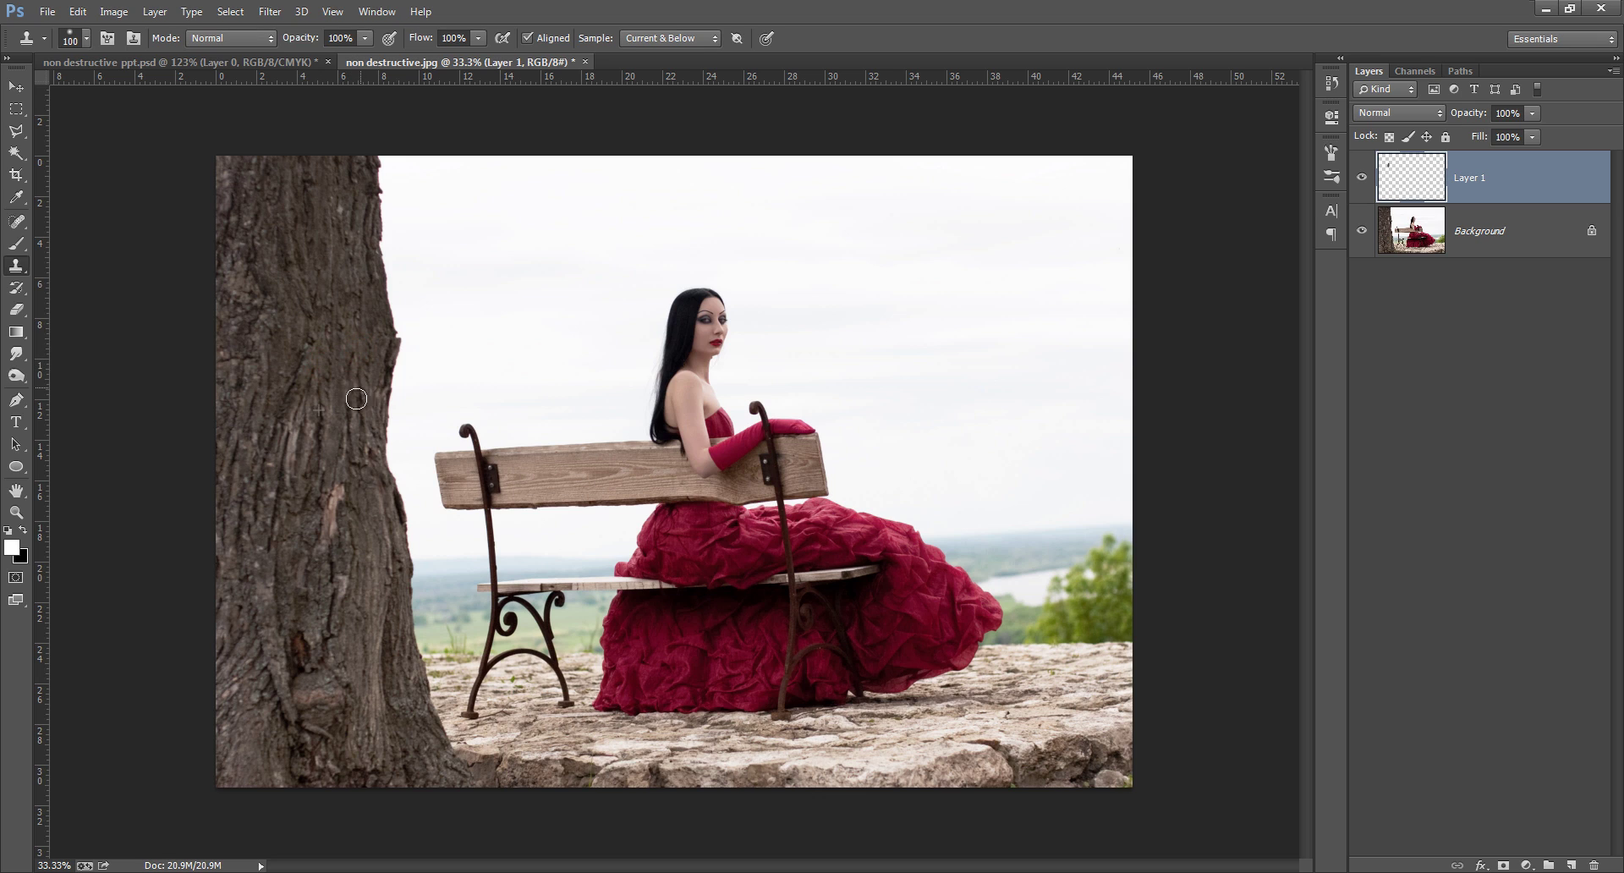
drag(332, 461, 320, 564)
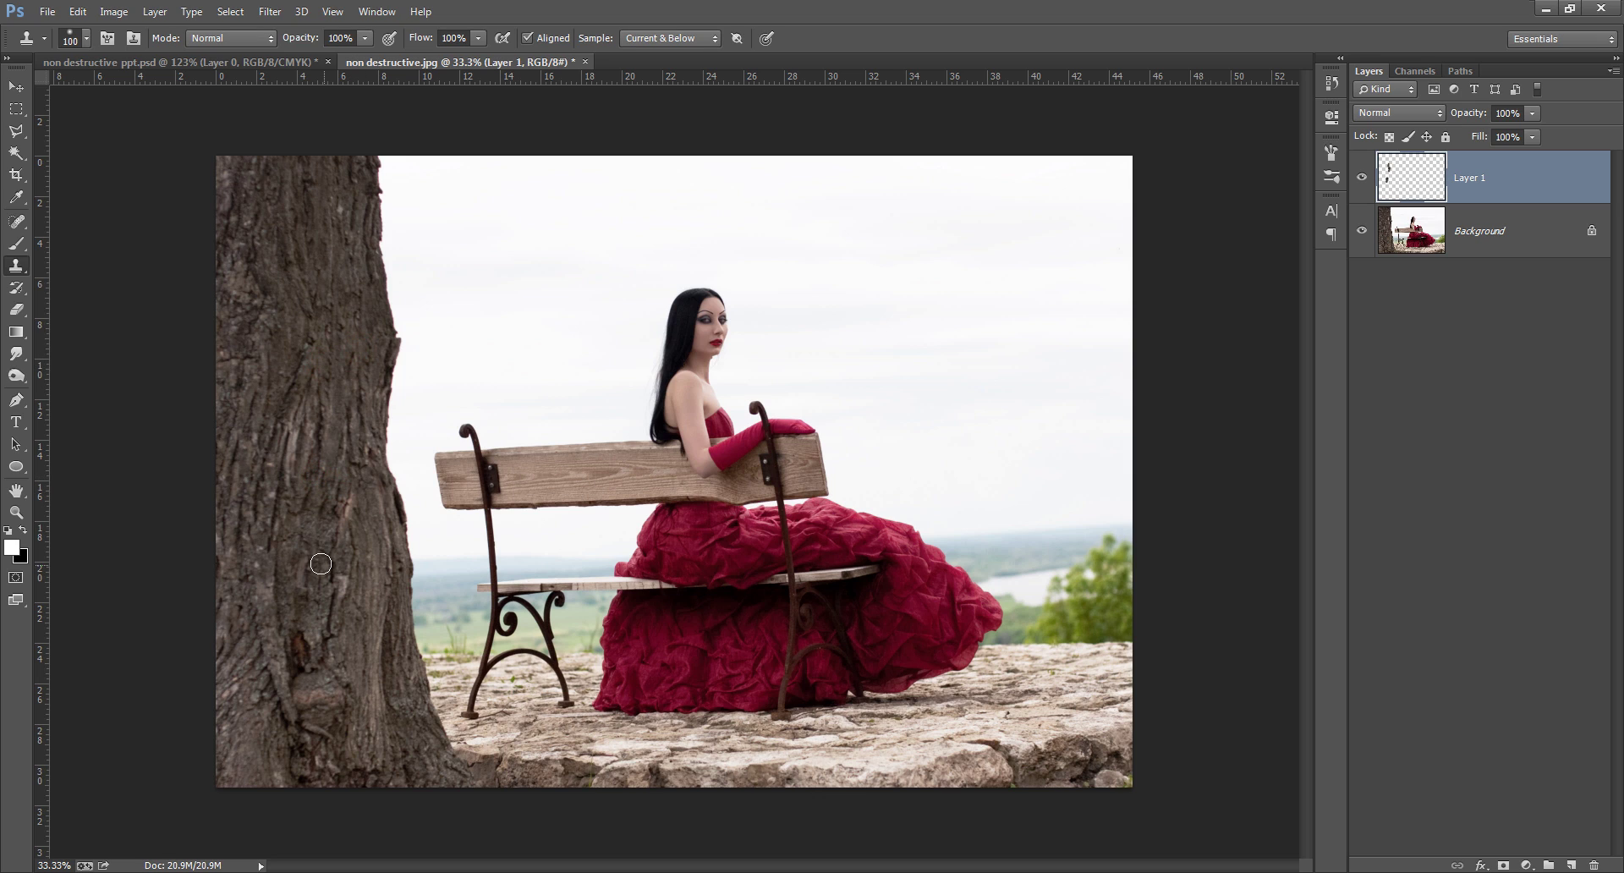
Review the techniques list in non destructive ppt.psd, and compare the photo with Layer 1 hidden and shown
click(167, 65)
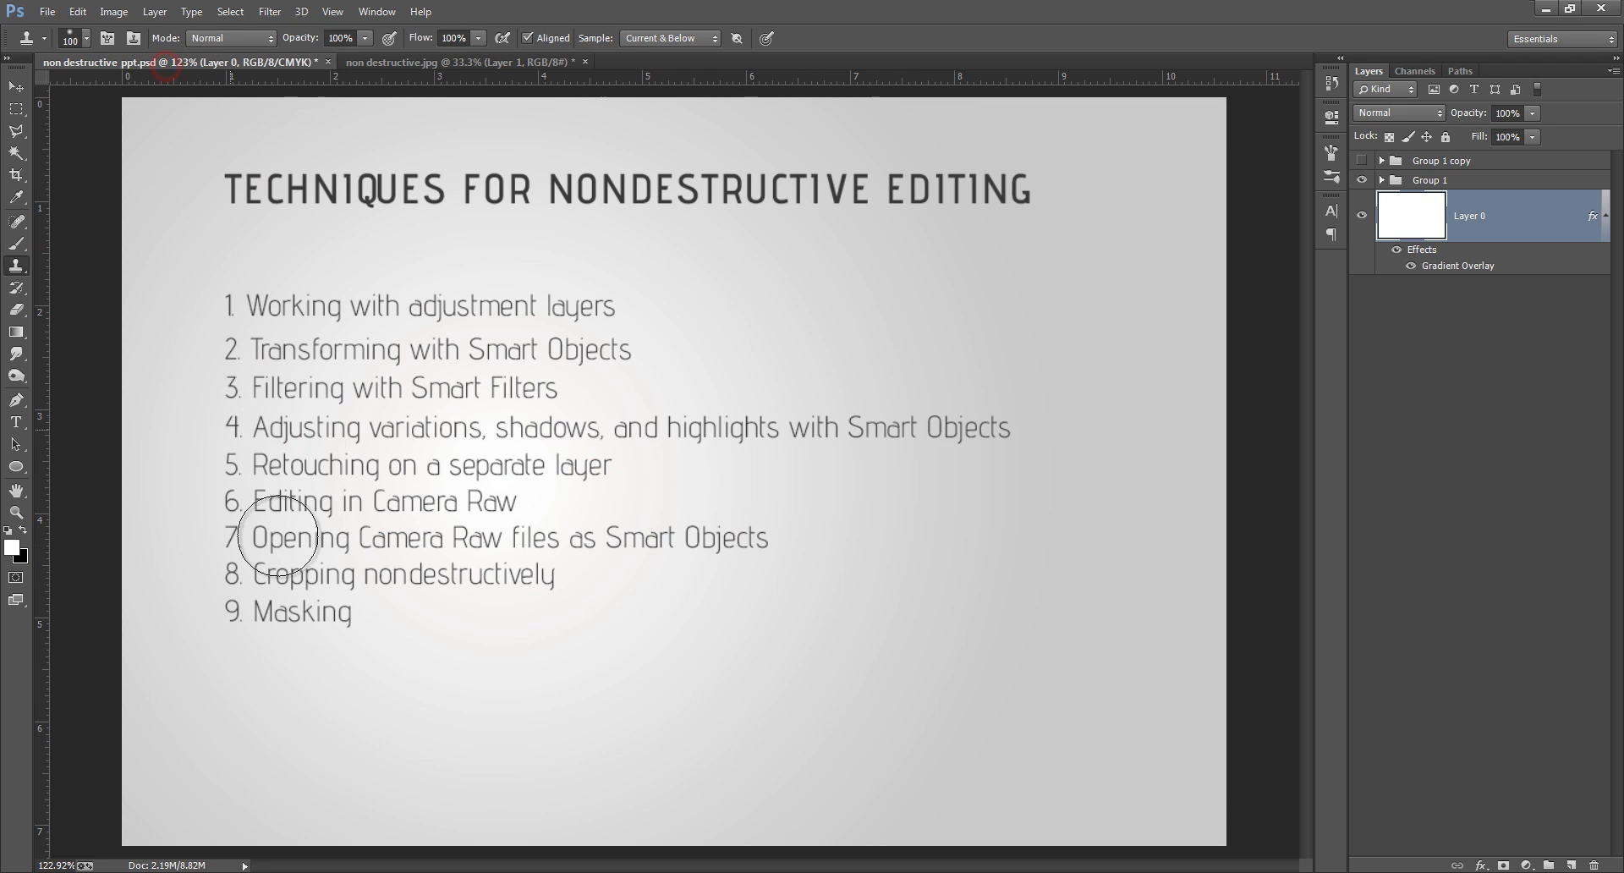
mouse_move(271, 533)
mouse_down()
mouse_move(283, 453)
mouse_move(271, 465)
mouse_up()
key(v)
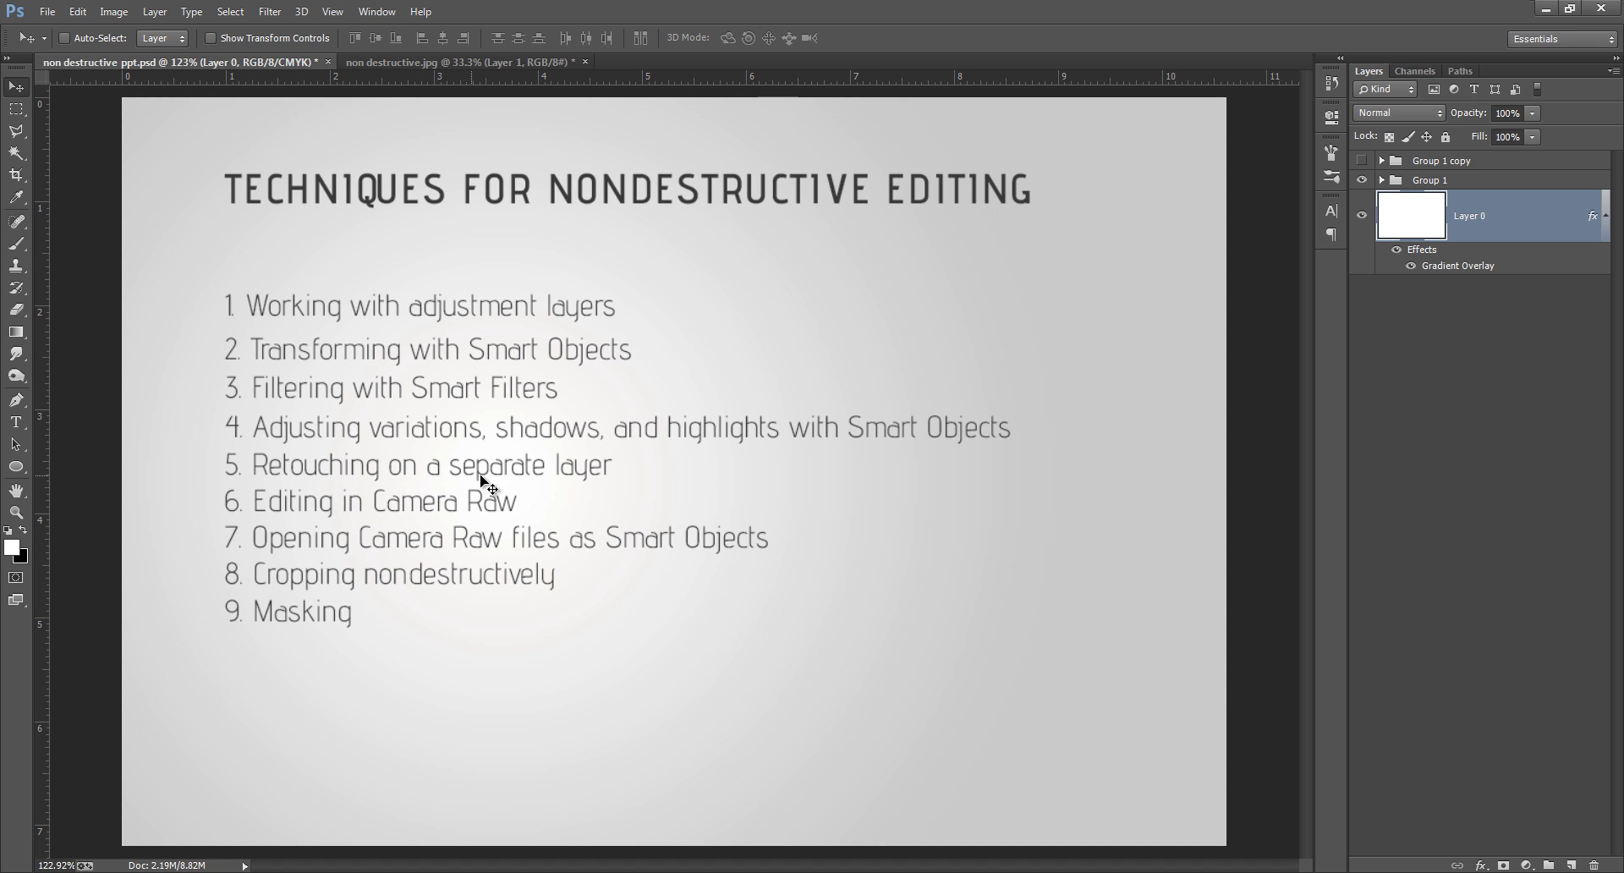
click(450, 65)
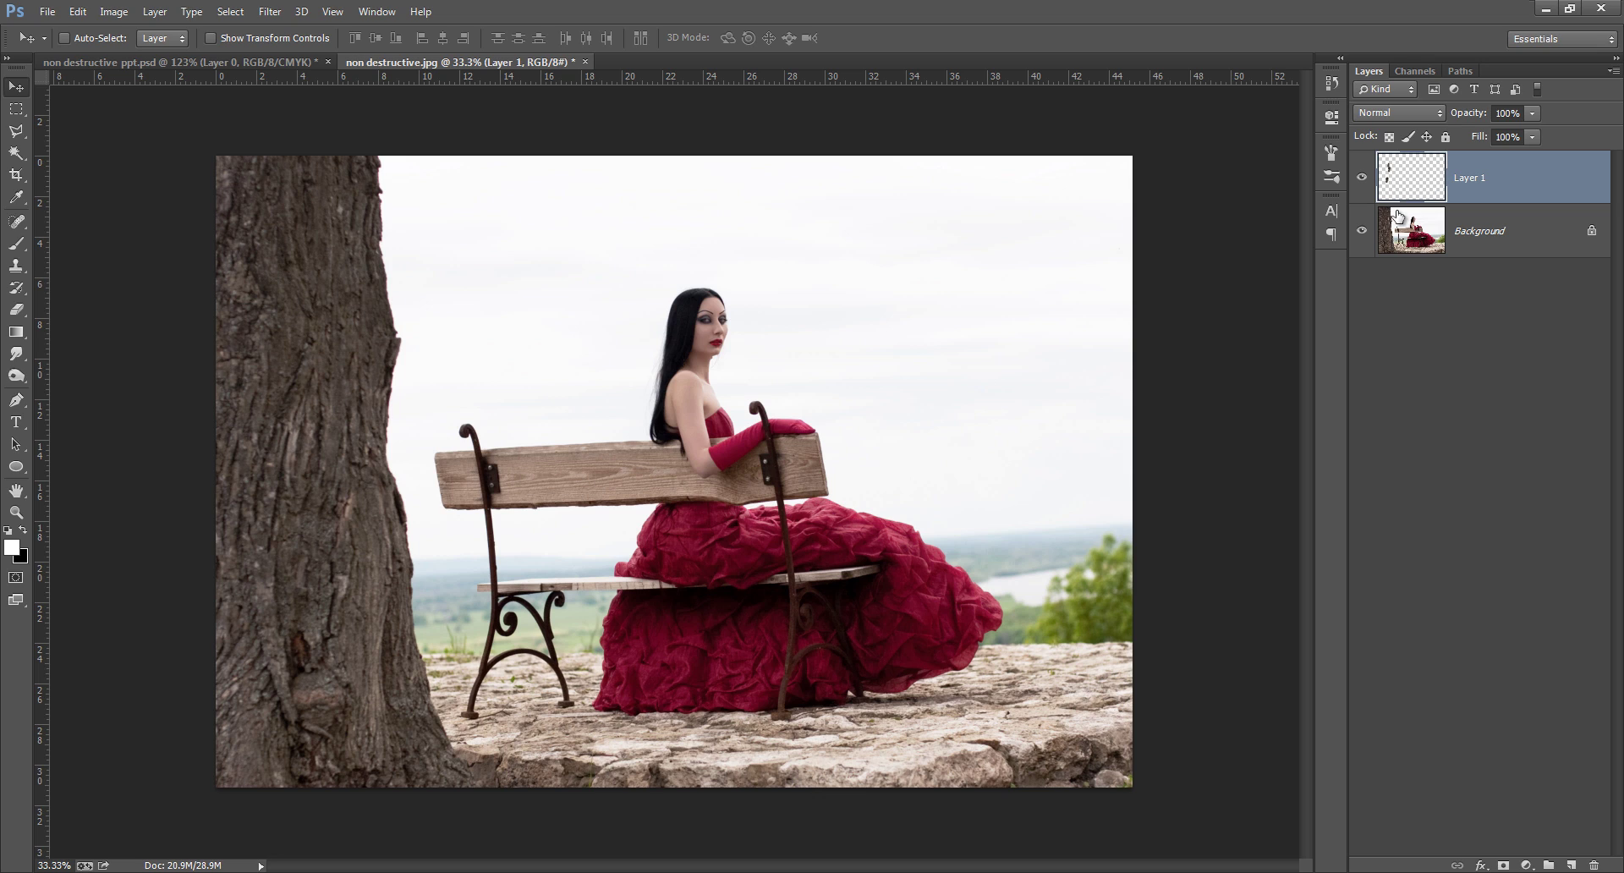
click(1362, 180)
click(1361, 181)
Heal away both bolts on the bench backrest's left bracket with a 25 px Spot Healing Brush on Layer 1
mouse_move(16, 221)
mouse_down()
mouse_move(108, 234)
mouse_move(116, 218)
mouse_up()
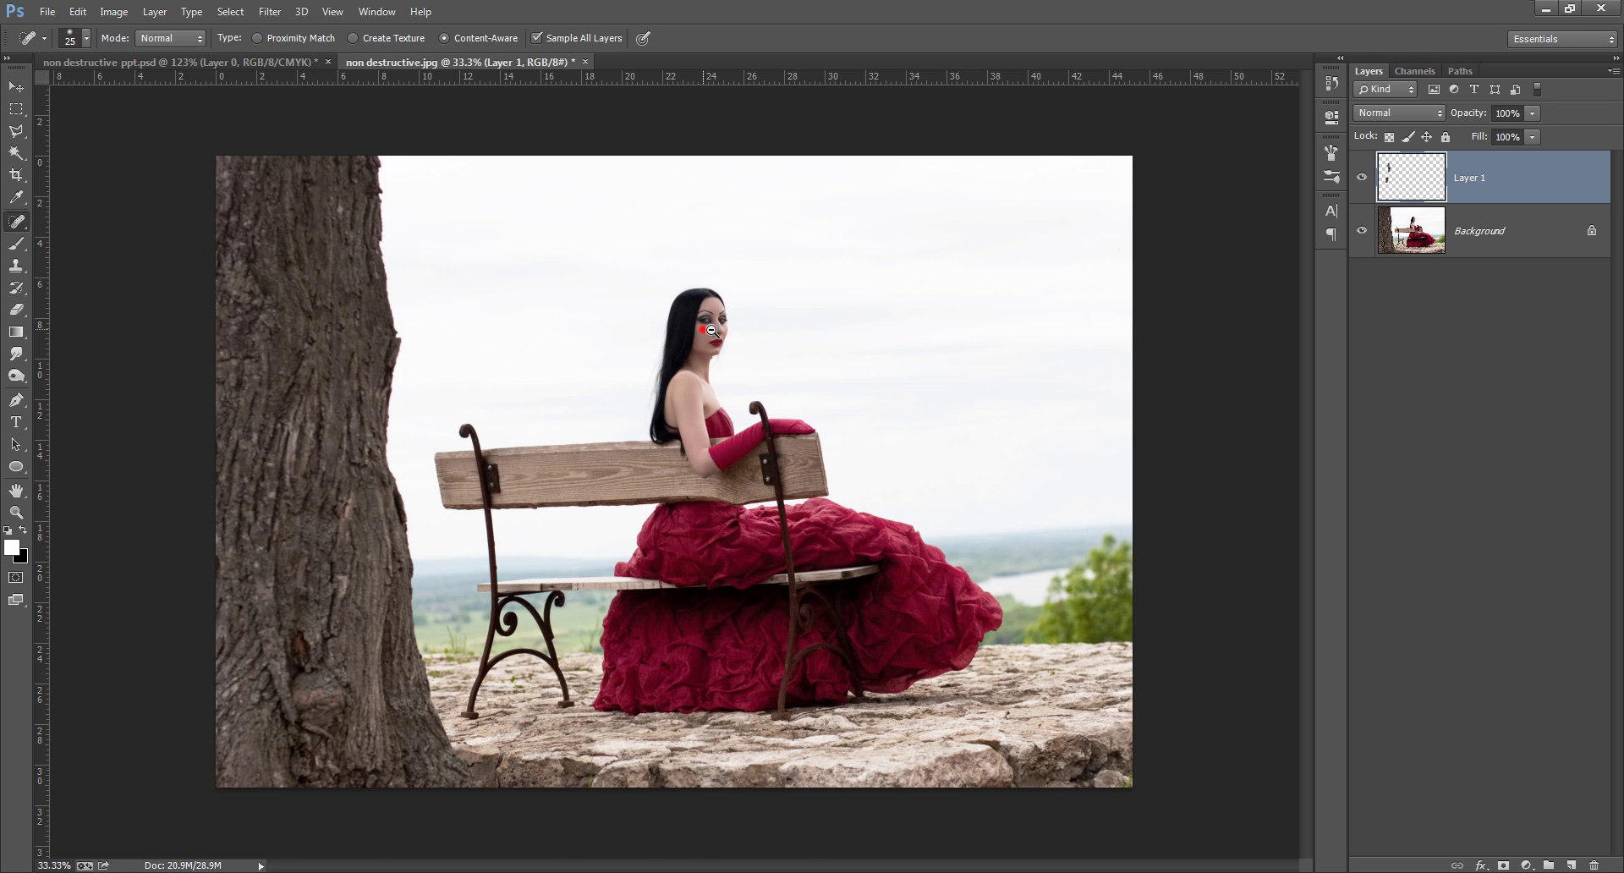
drag(706, 331, 818, 336)
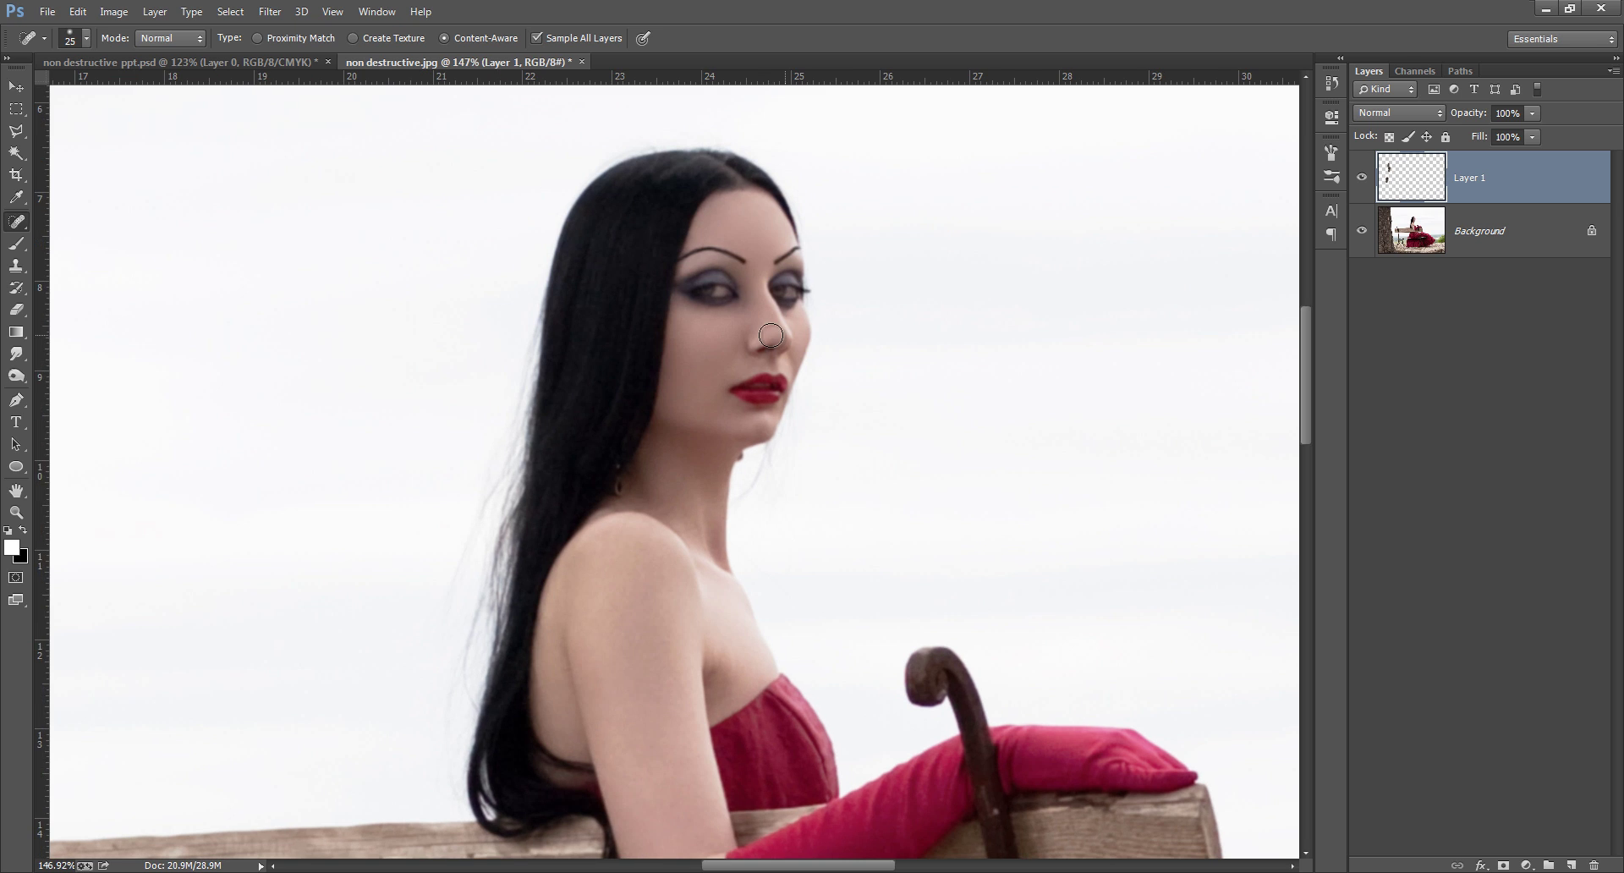
drag(721, 420, 1093, 300)
drag(631, 595, 744, 269)
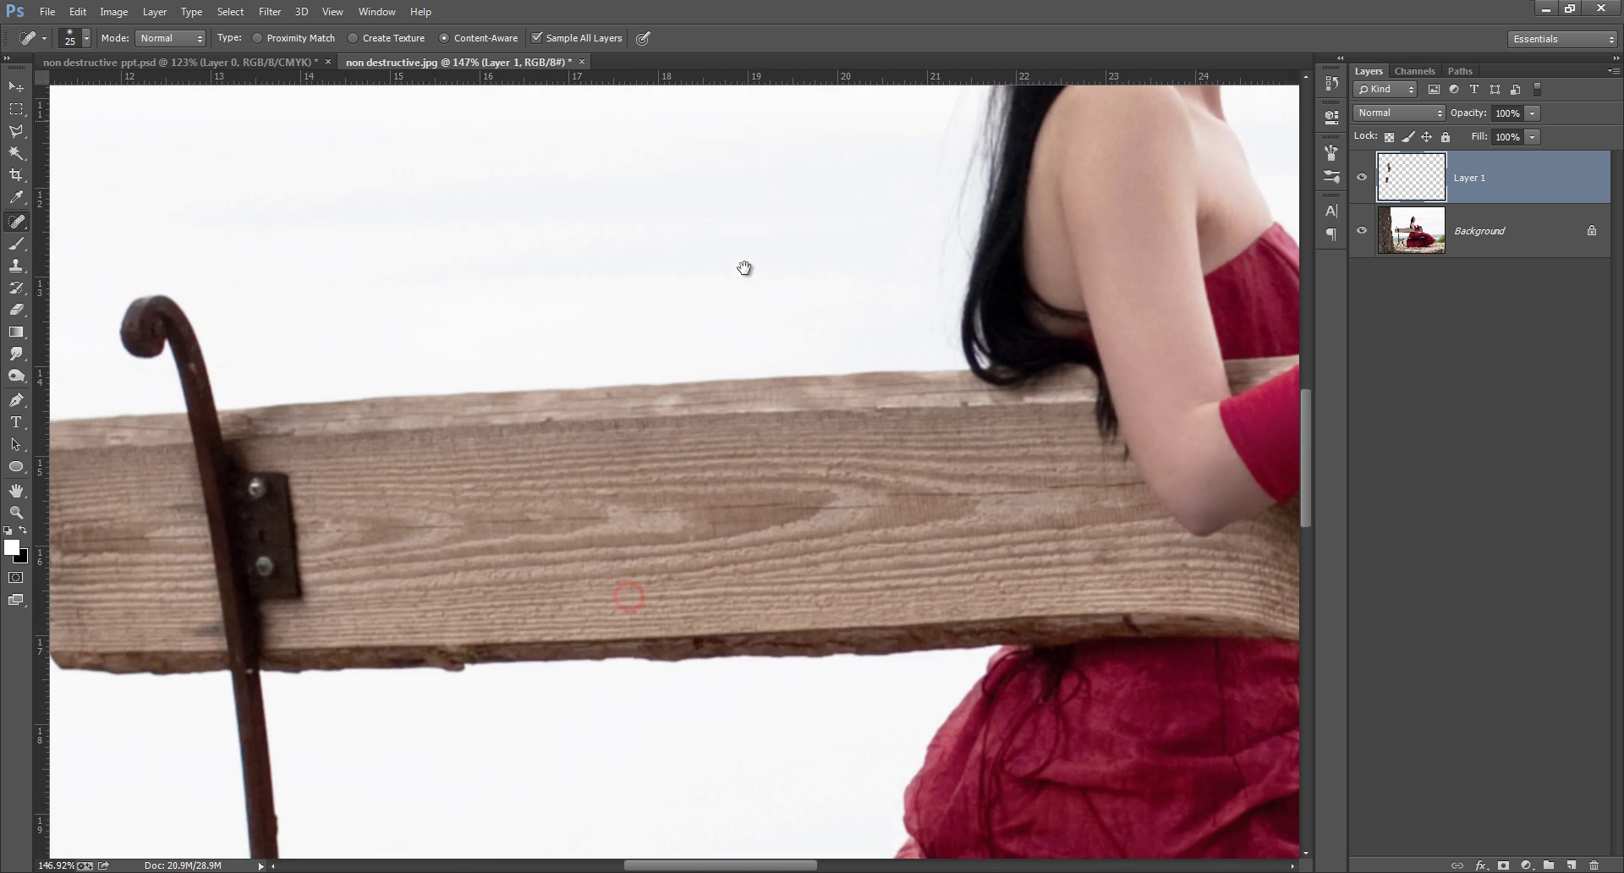
drag(641, 388, 683, 381)
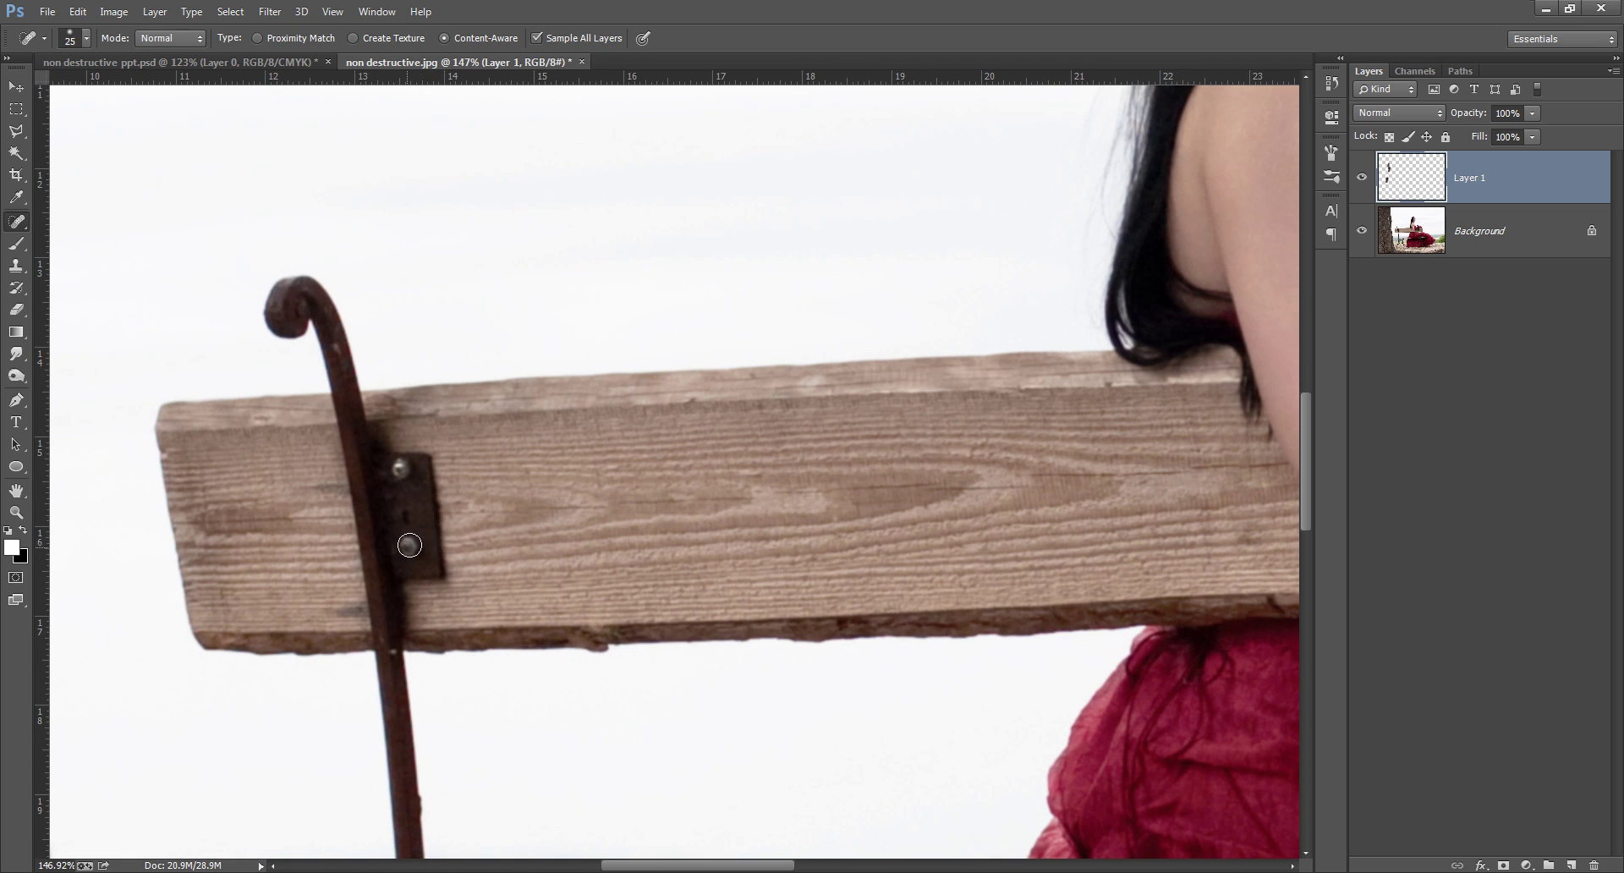
click(405, 551)
click(1364, 179)
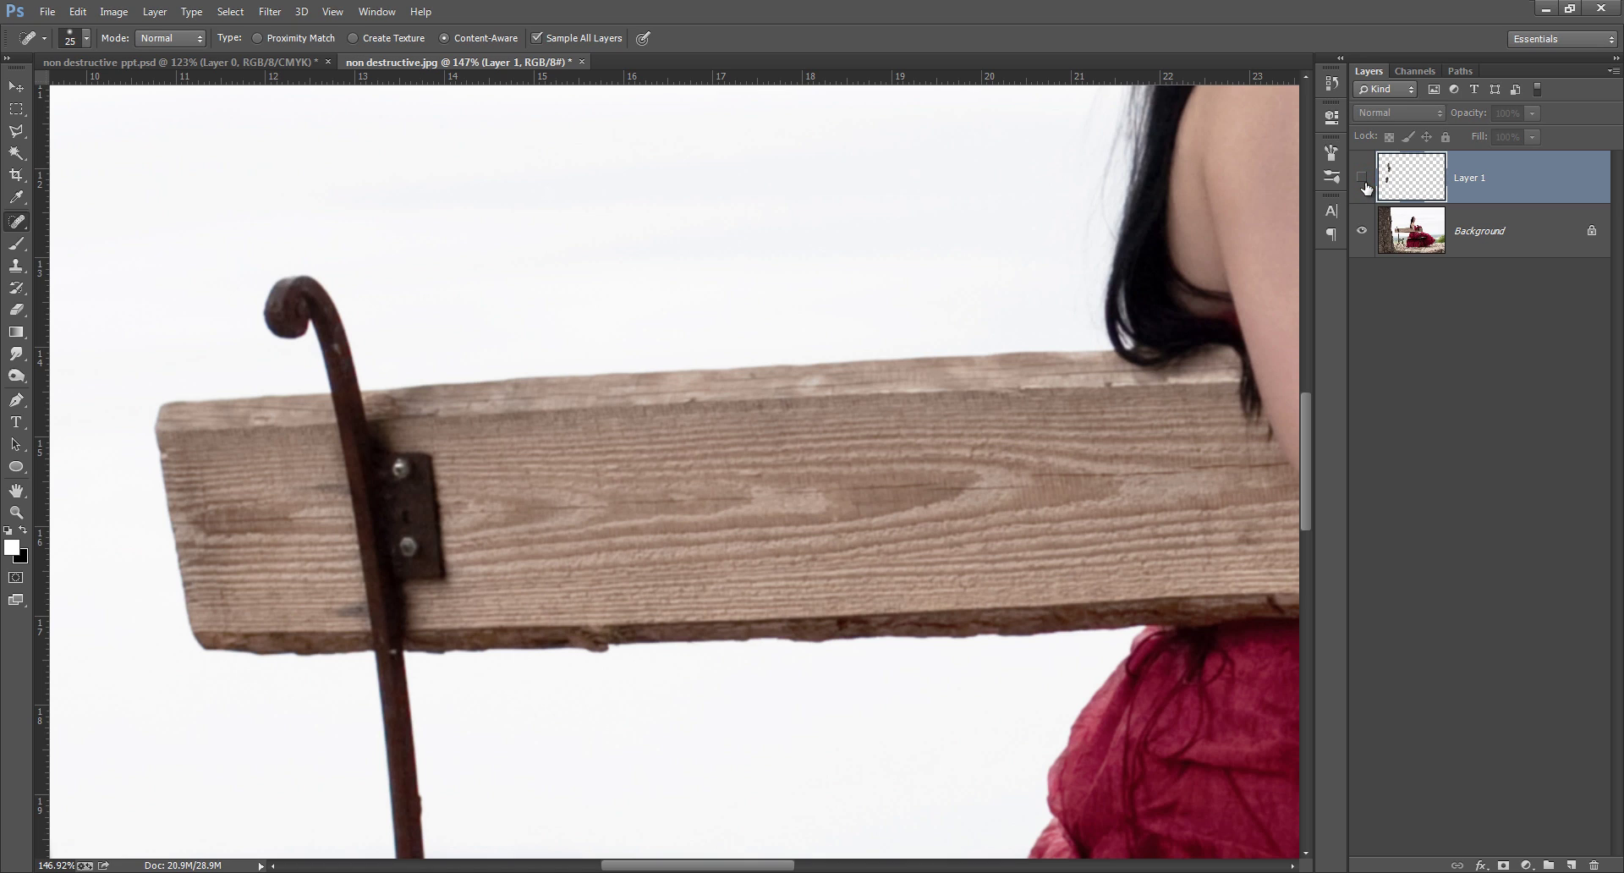
click(1362, 178)
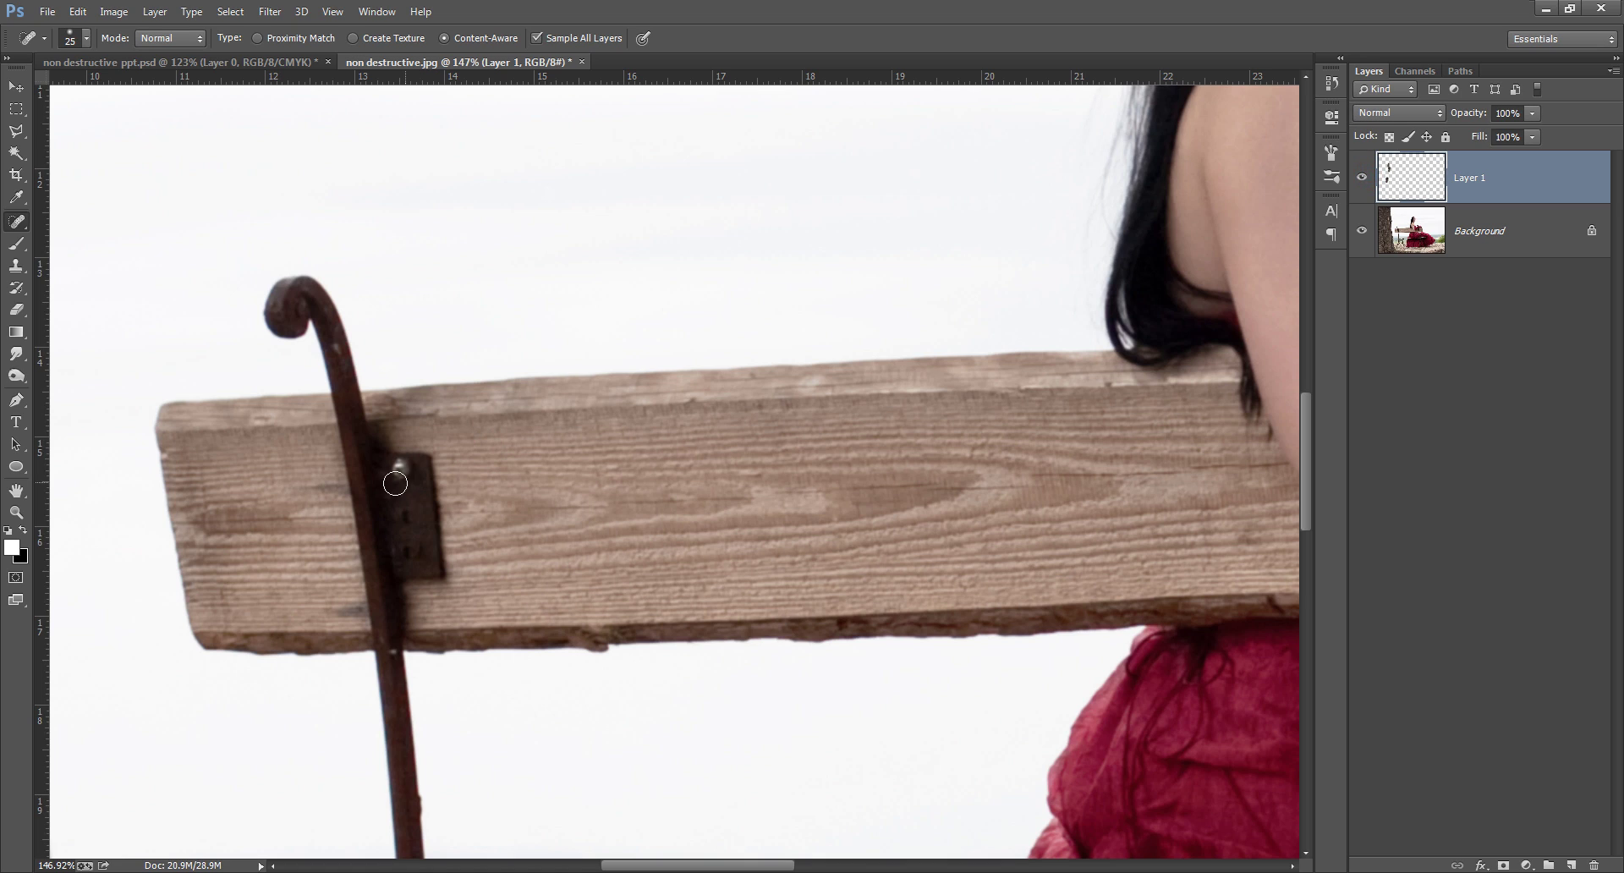
mouse_move(391, 464)
mouse_down()
mouse_move(406, 581)
mouse_move(399, 466)
mouse_up()
key(ctrl+0)
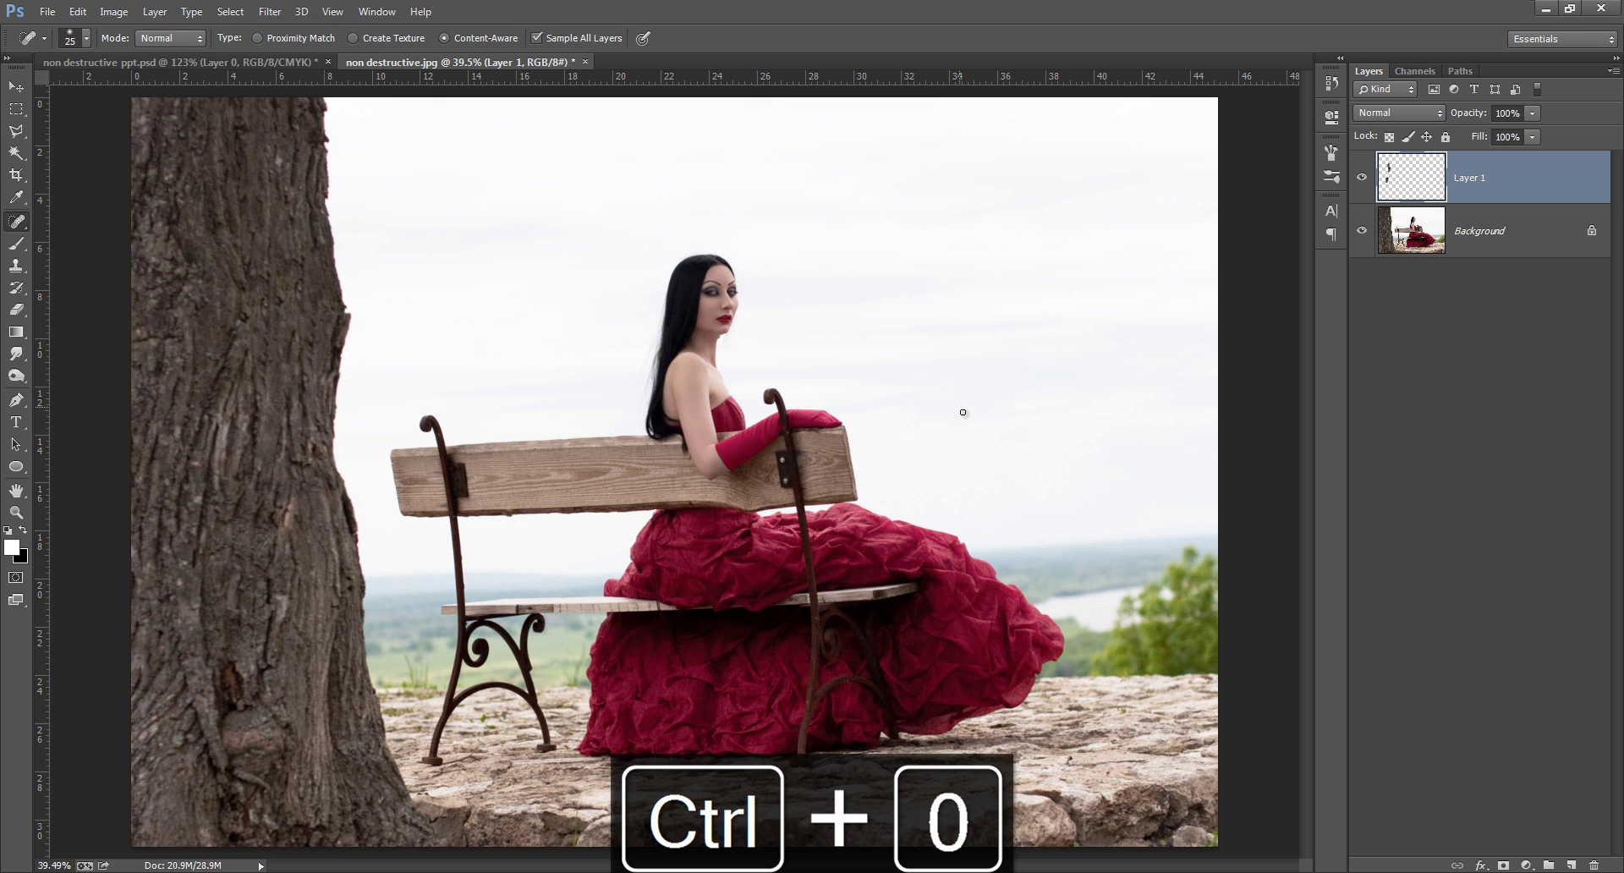
Delete the retouching layer, consult the techniques list in non destructive ppt.psd, and return to the photo
key(ctrl+e)
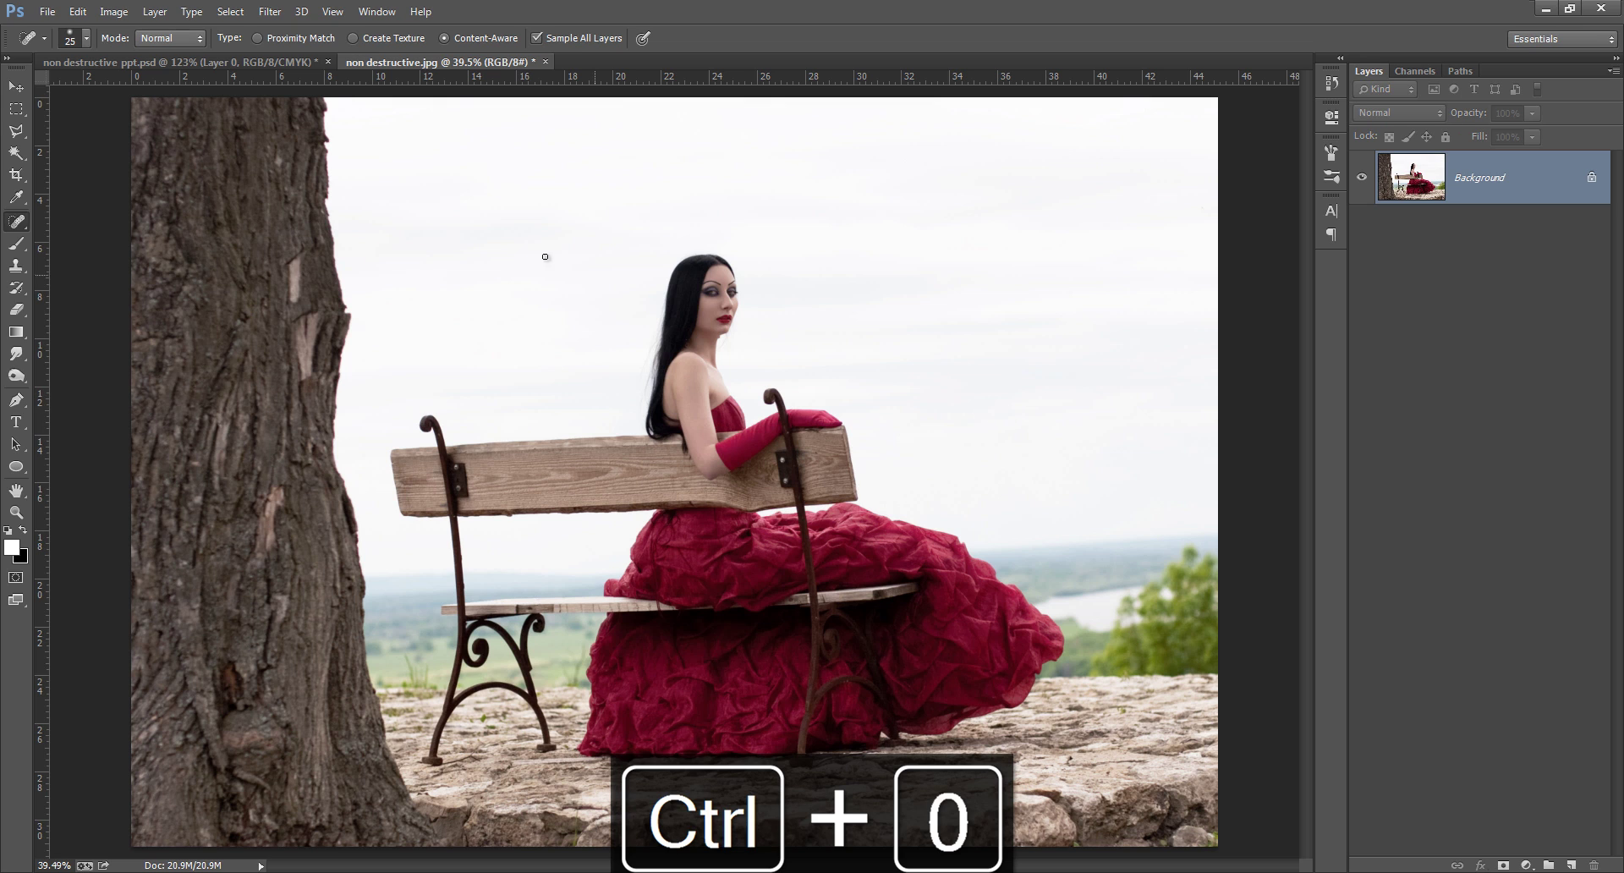
click(231, 65)
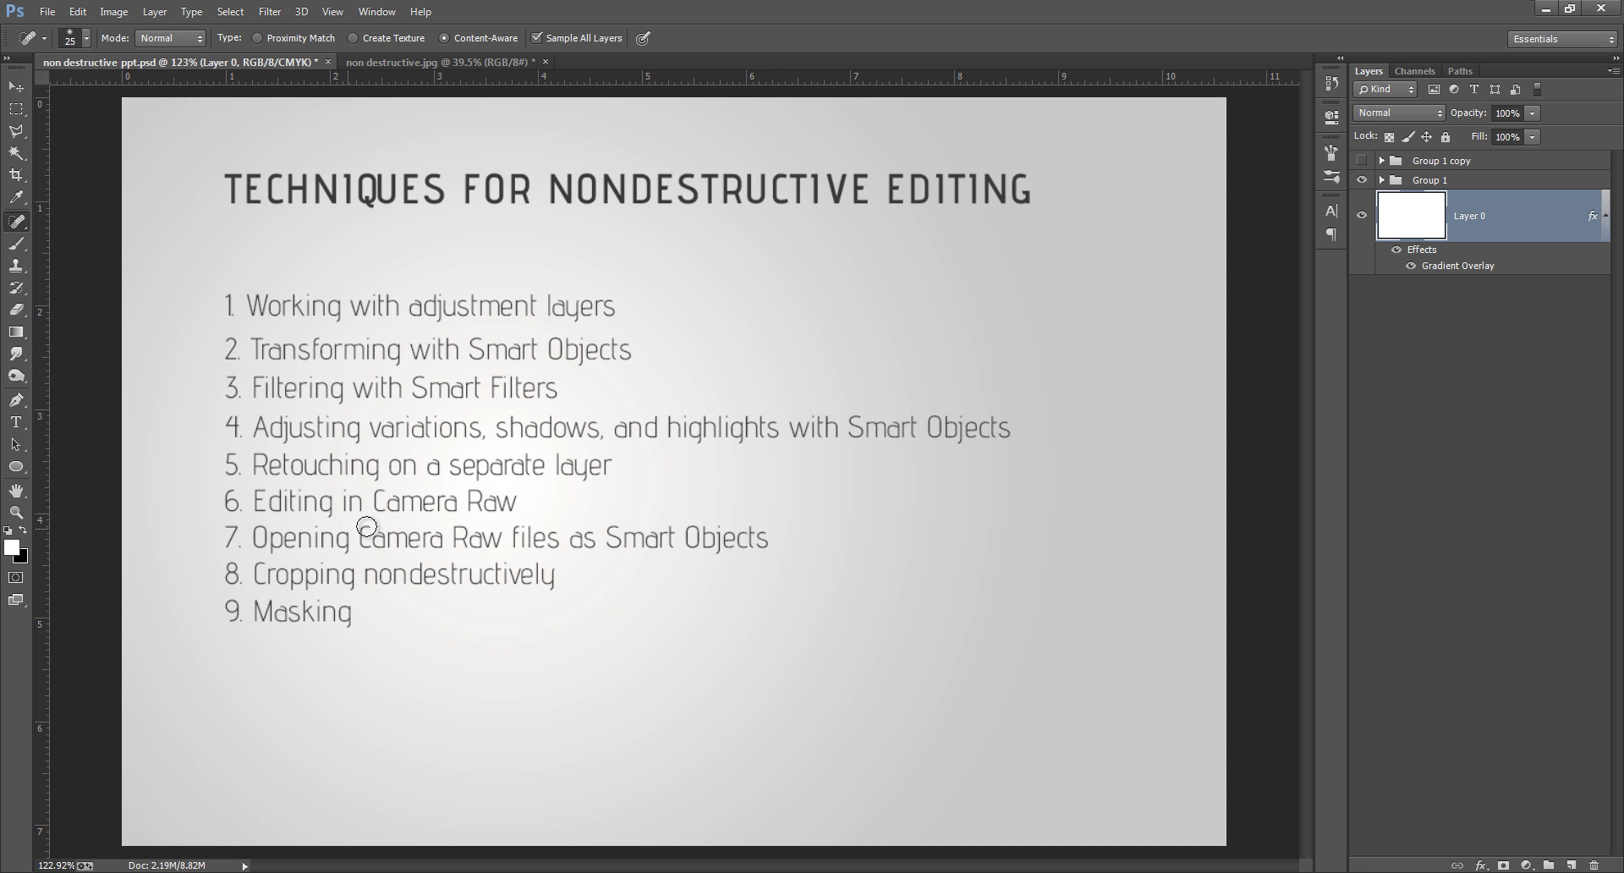
click(463, 62)
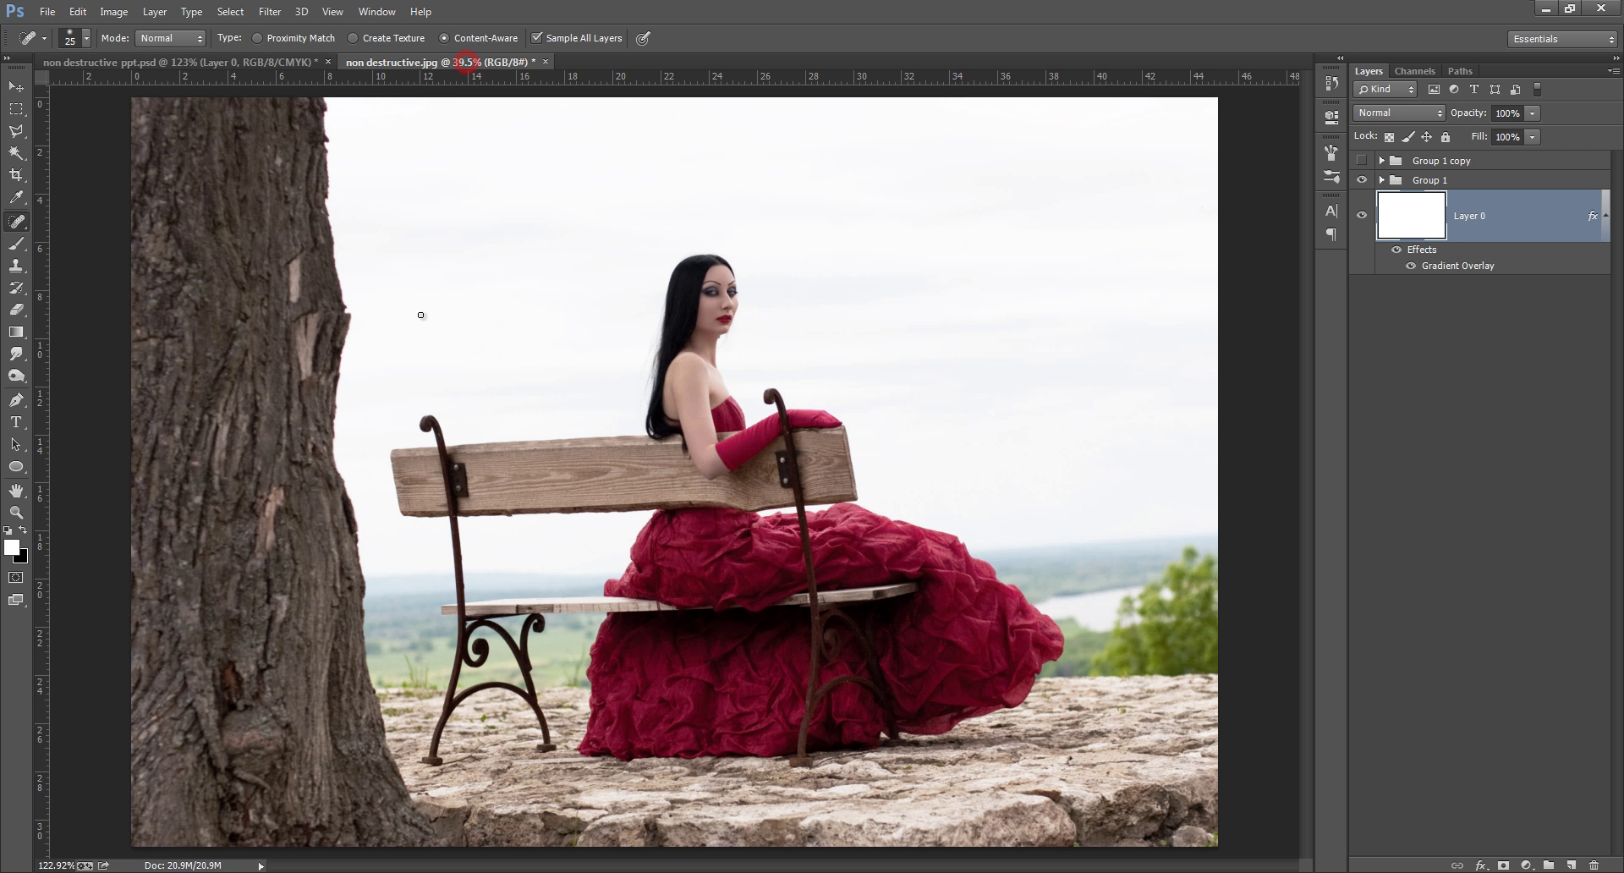
click(241, 59)
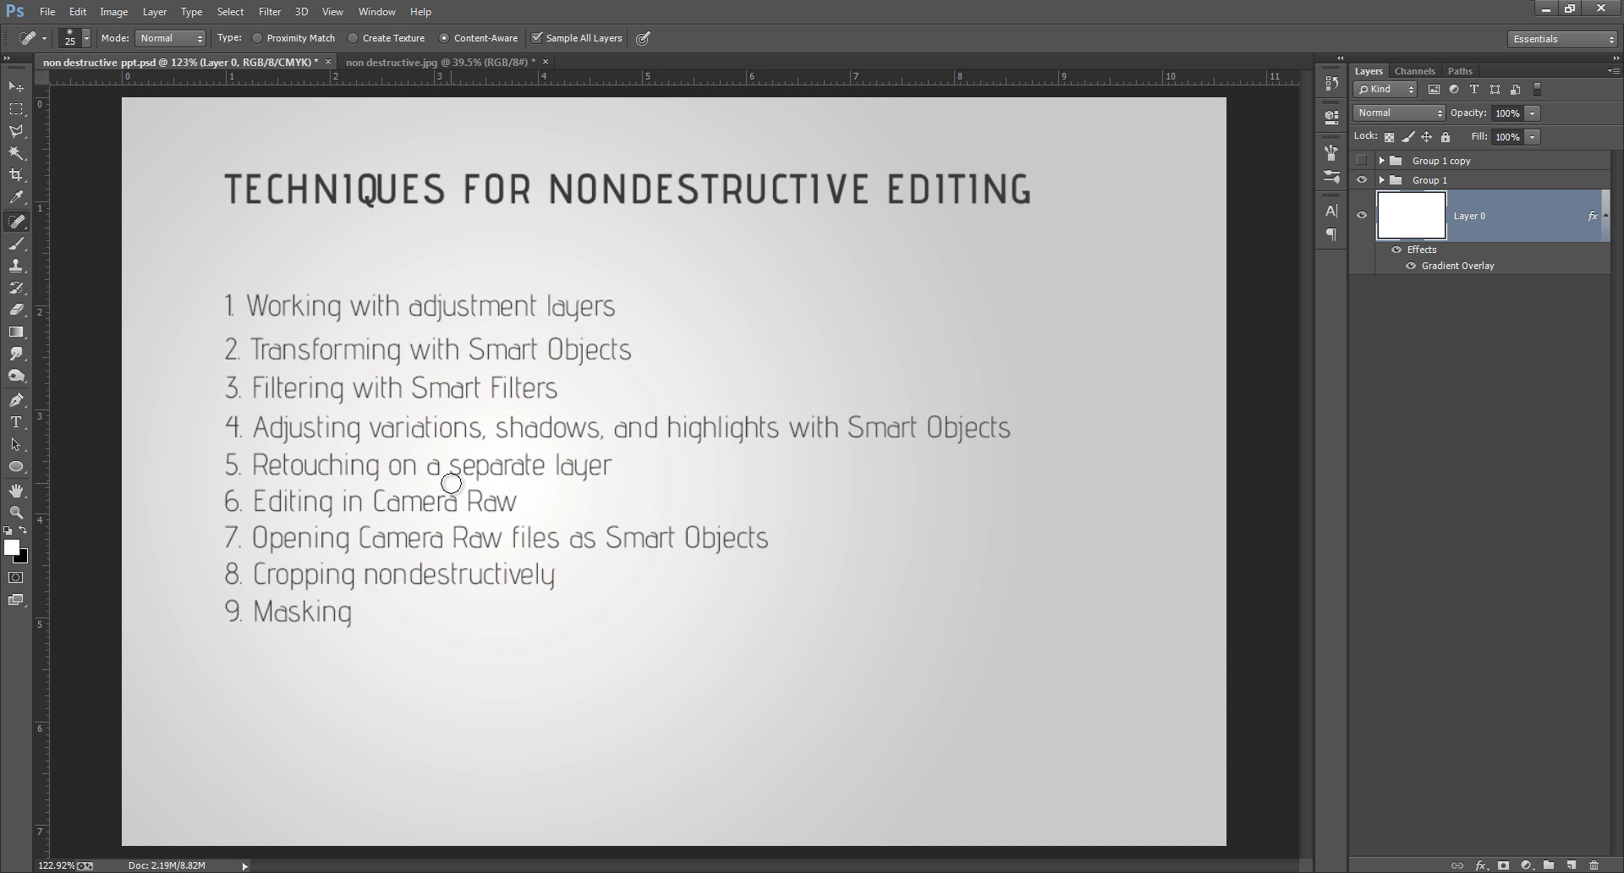
click(439, 62)
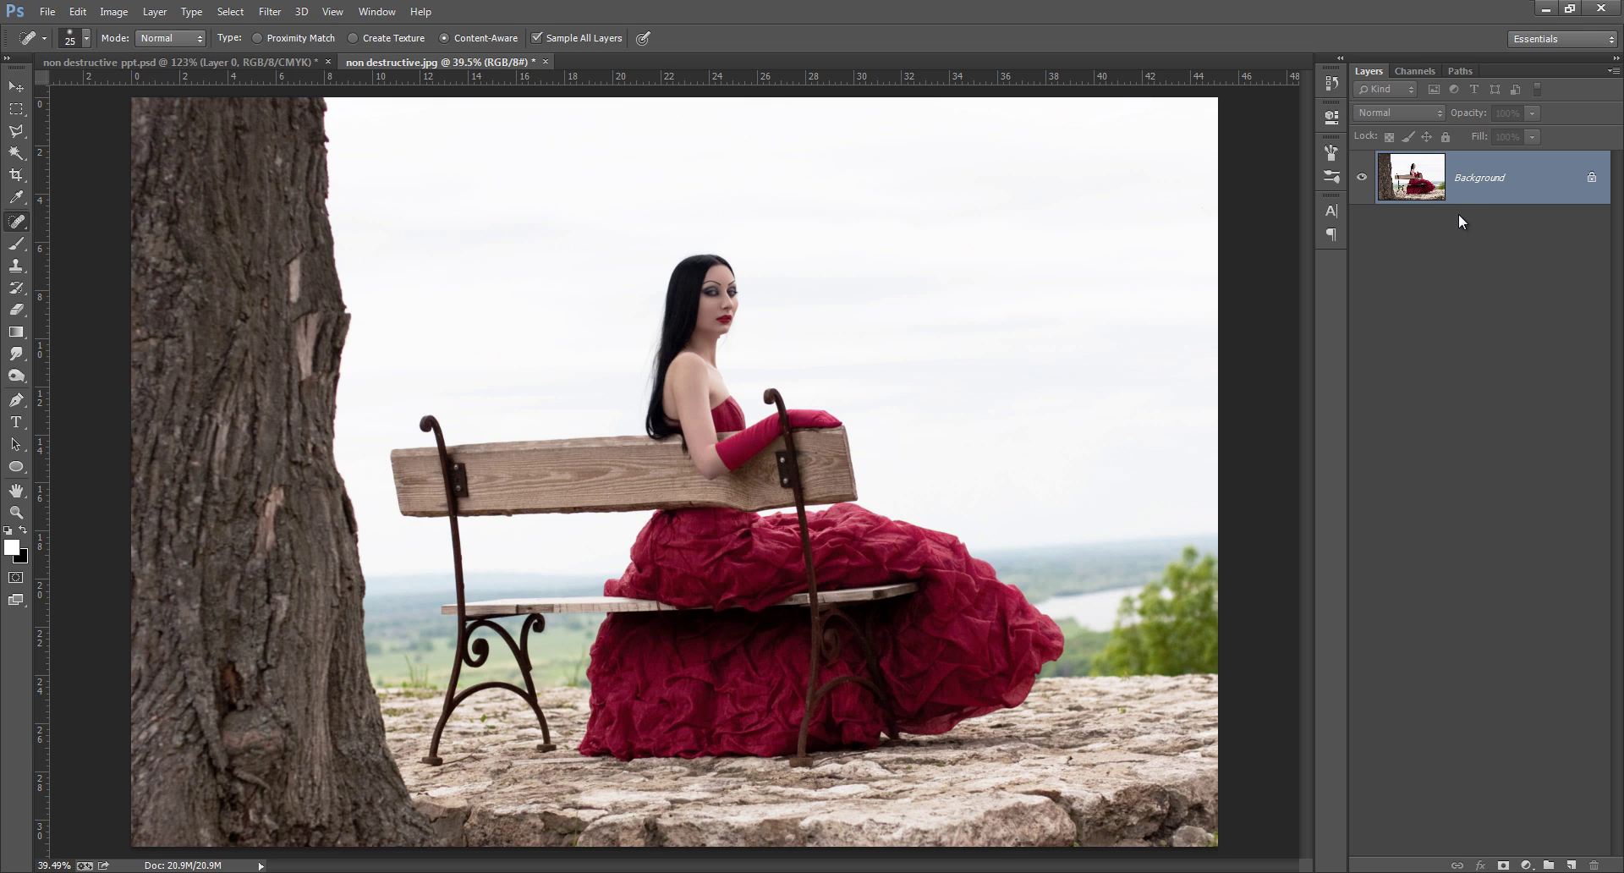
Duplicate the Background layer and convert the copy to a Smart Object
key(ctrl+j)
right_click(1500, 165)
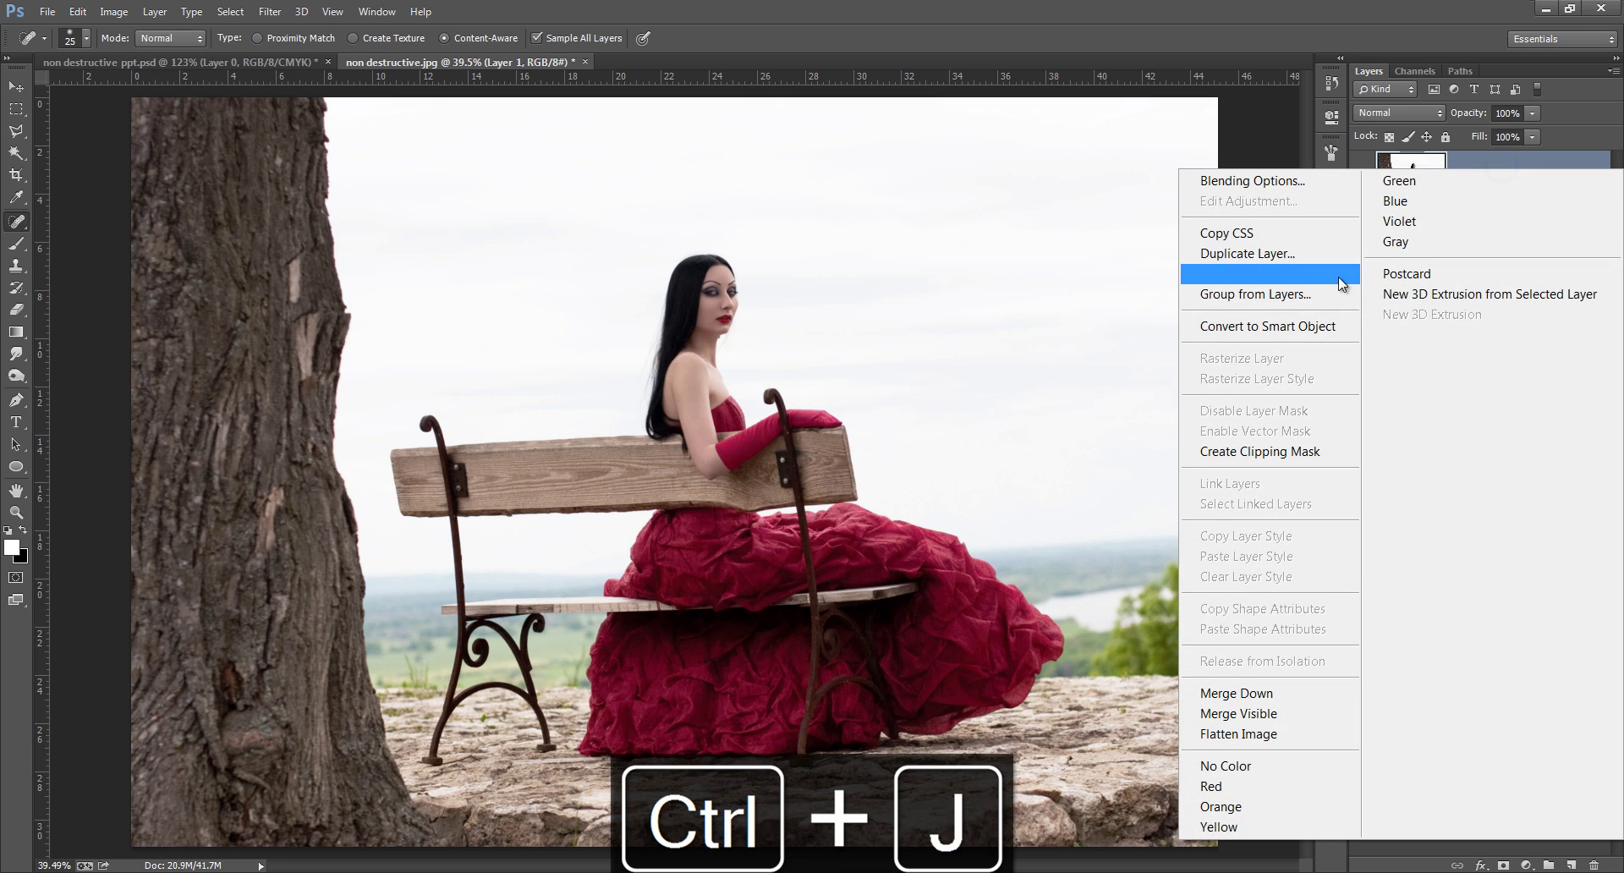
click(1298, 330)
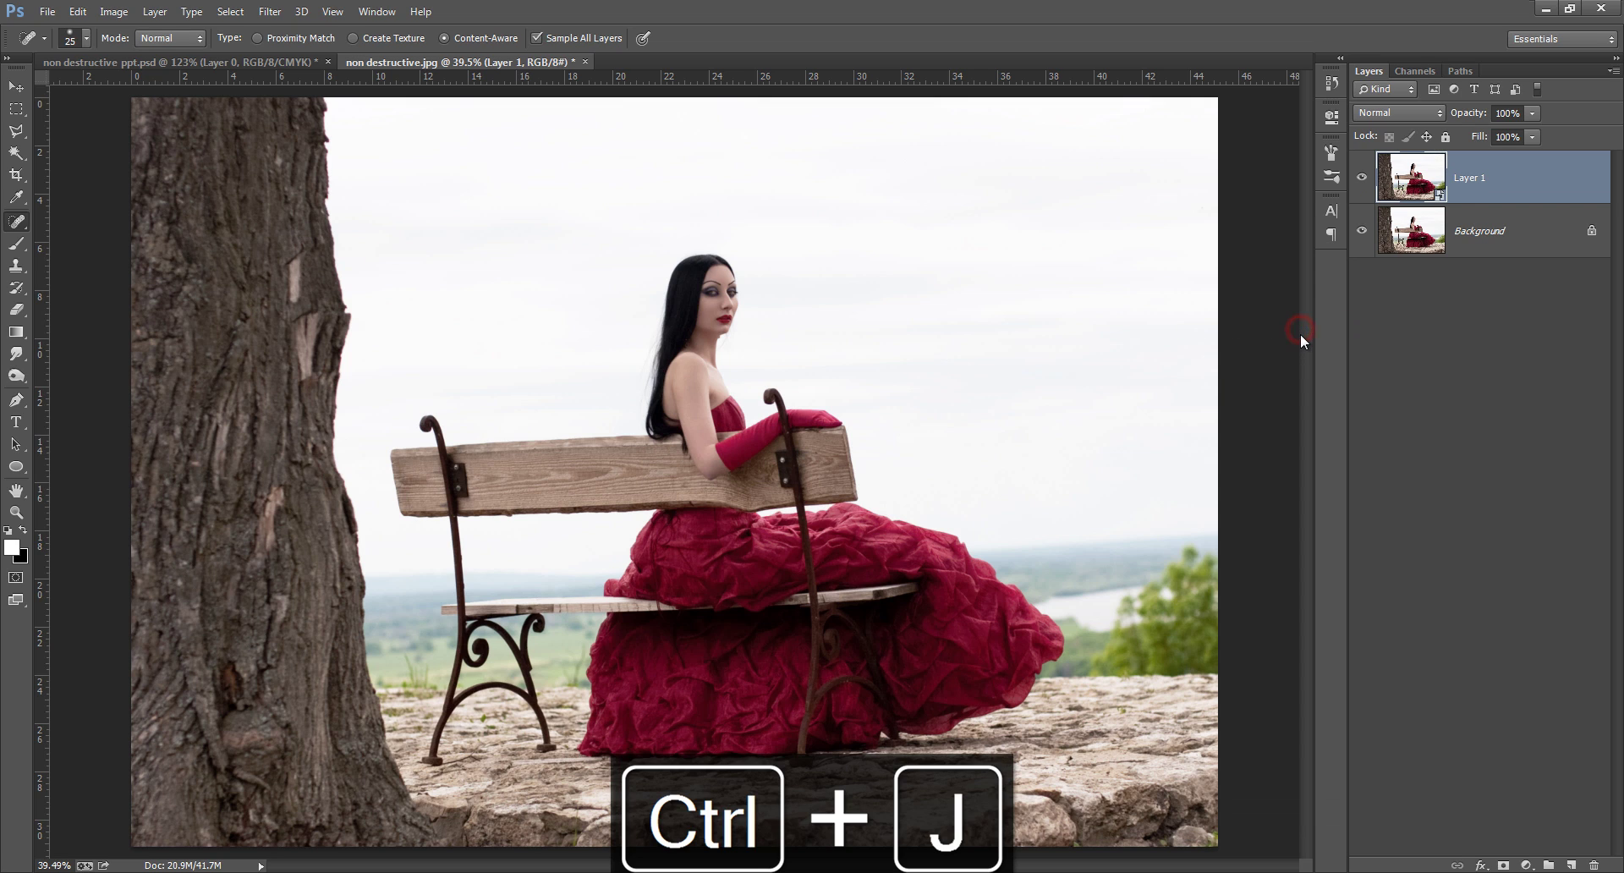
Start a Camera Raw Filter on Layer 1 with Exposure -1.45, Highlights -100, Shadows +83 and Whites +53
click(274, 19)
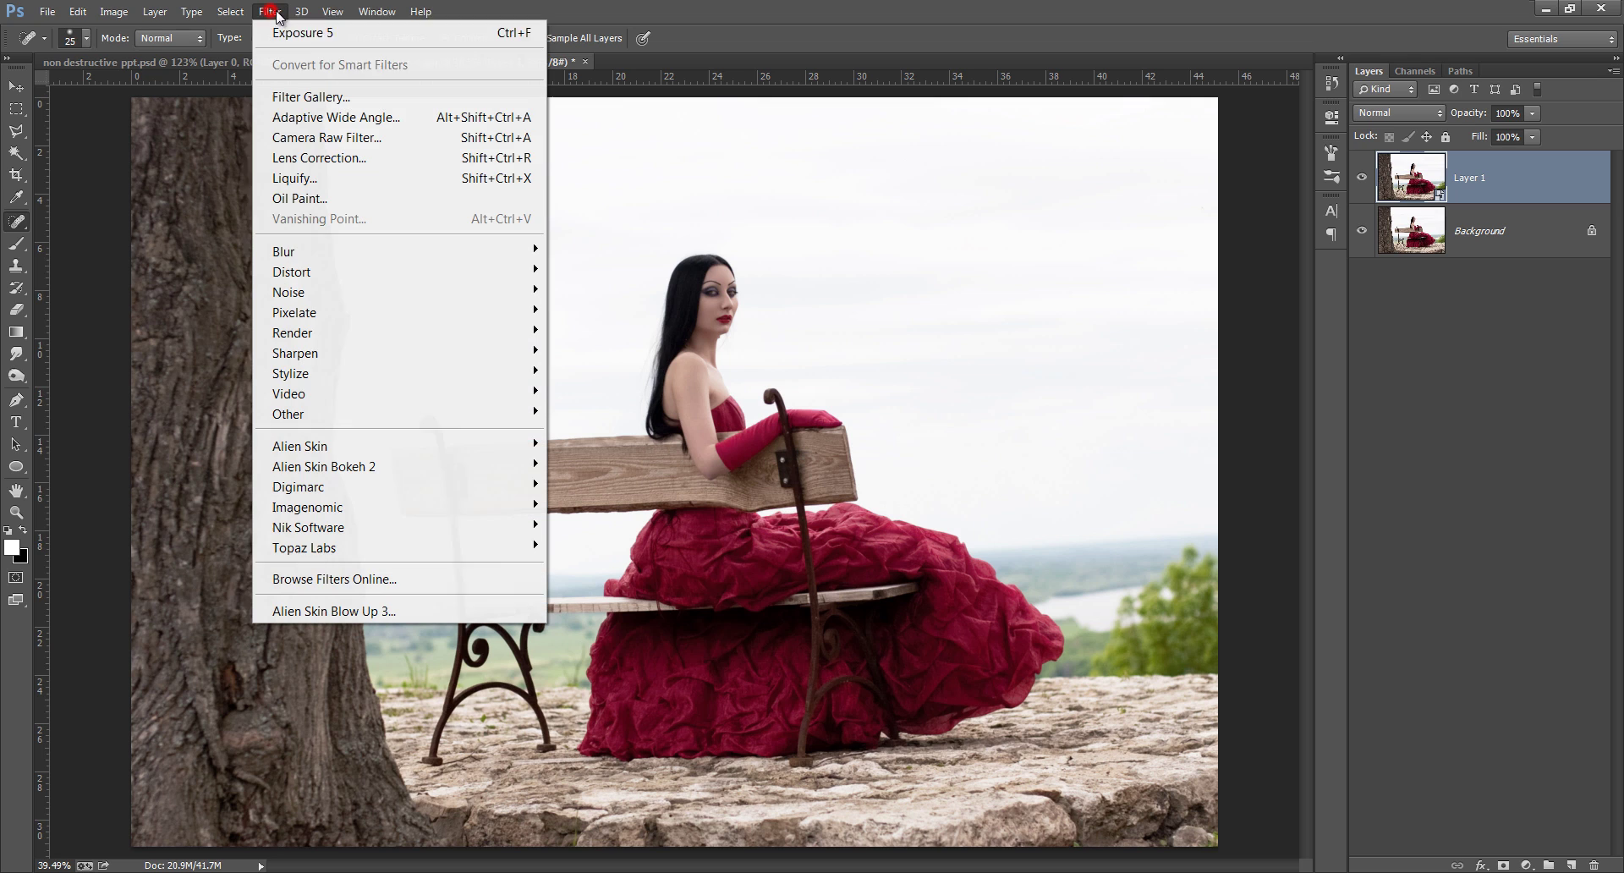
click(309, 138)
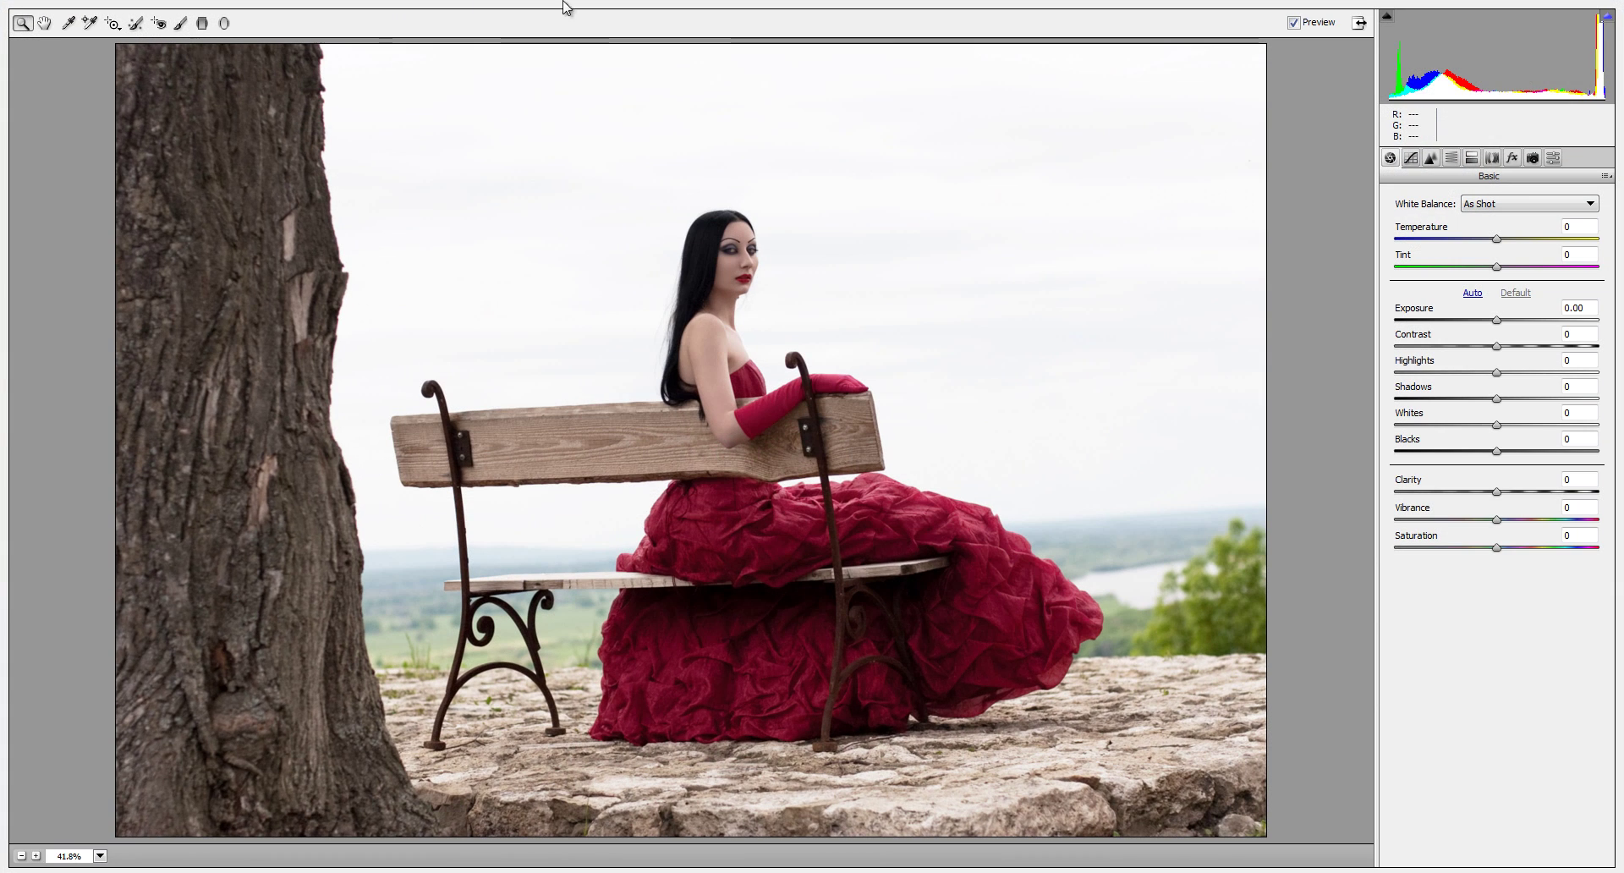
click(1495, 373)
drag(1495, 373, 1357, 389)
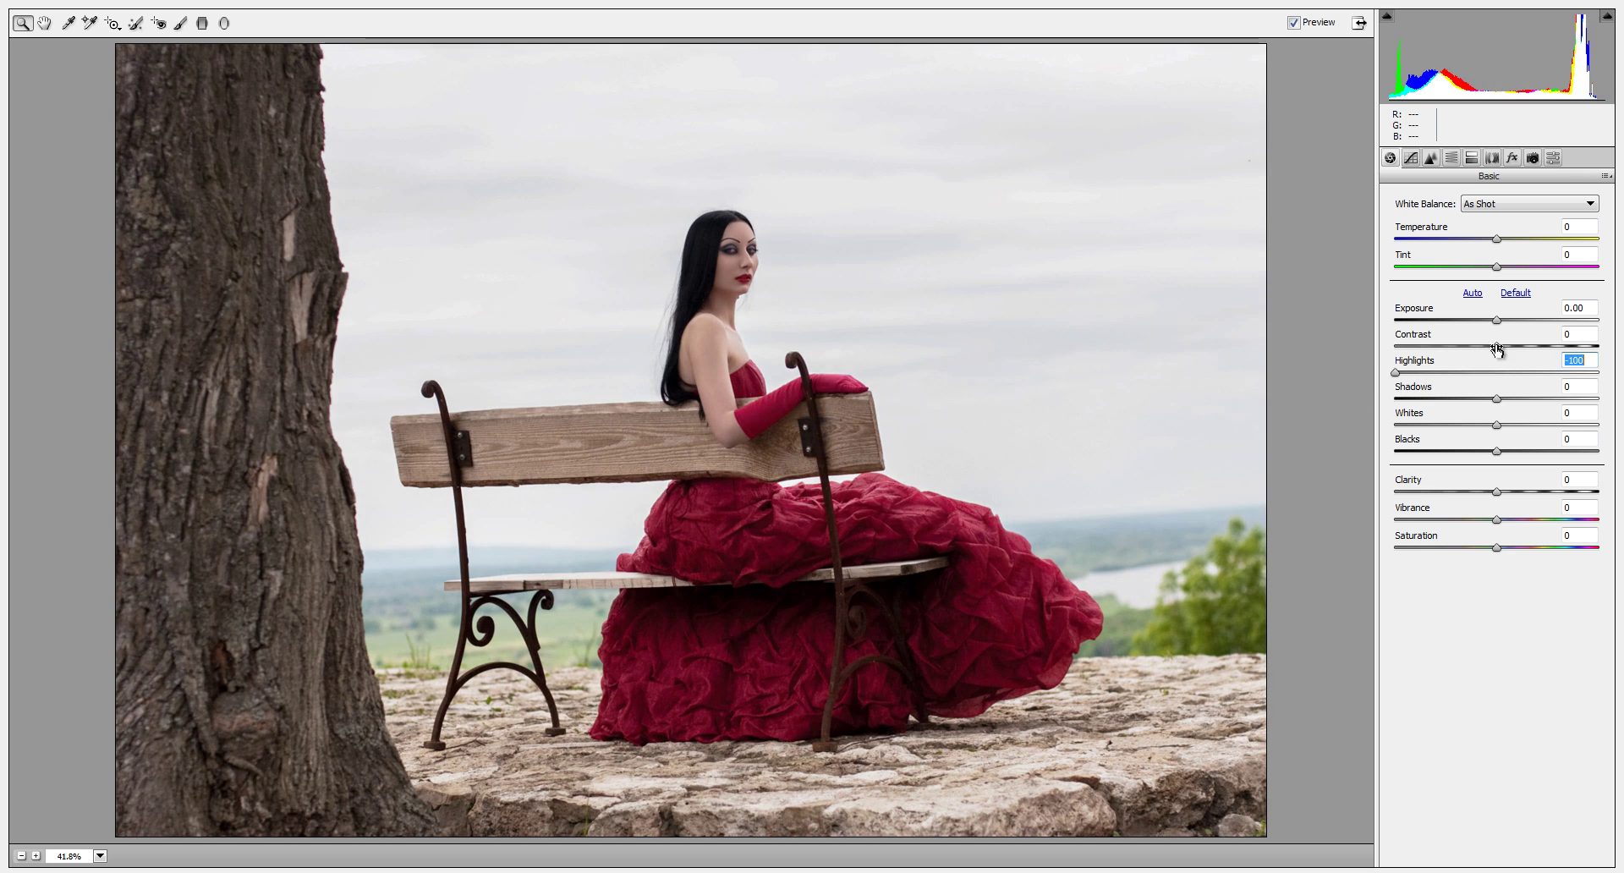
drag(1496, 320, 1475, 319)
drag(1468, 318, 1467, 320)
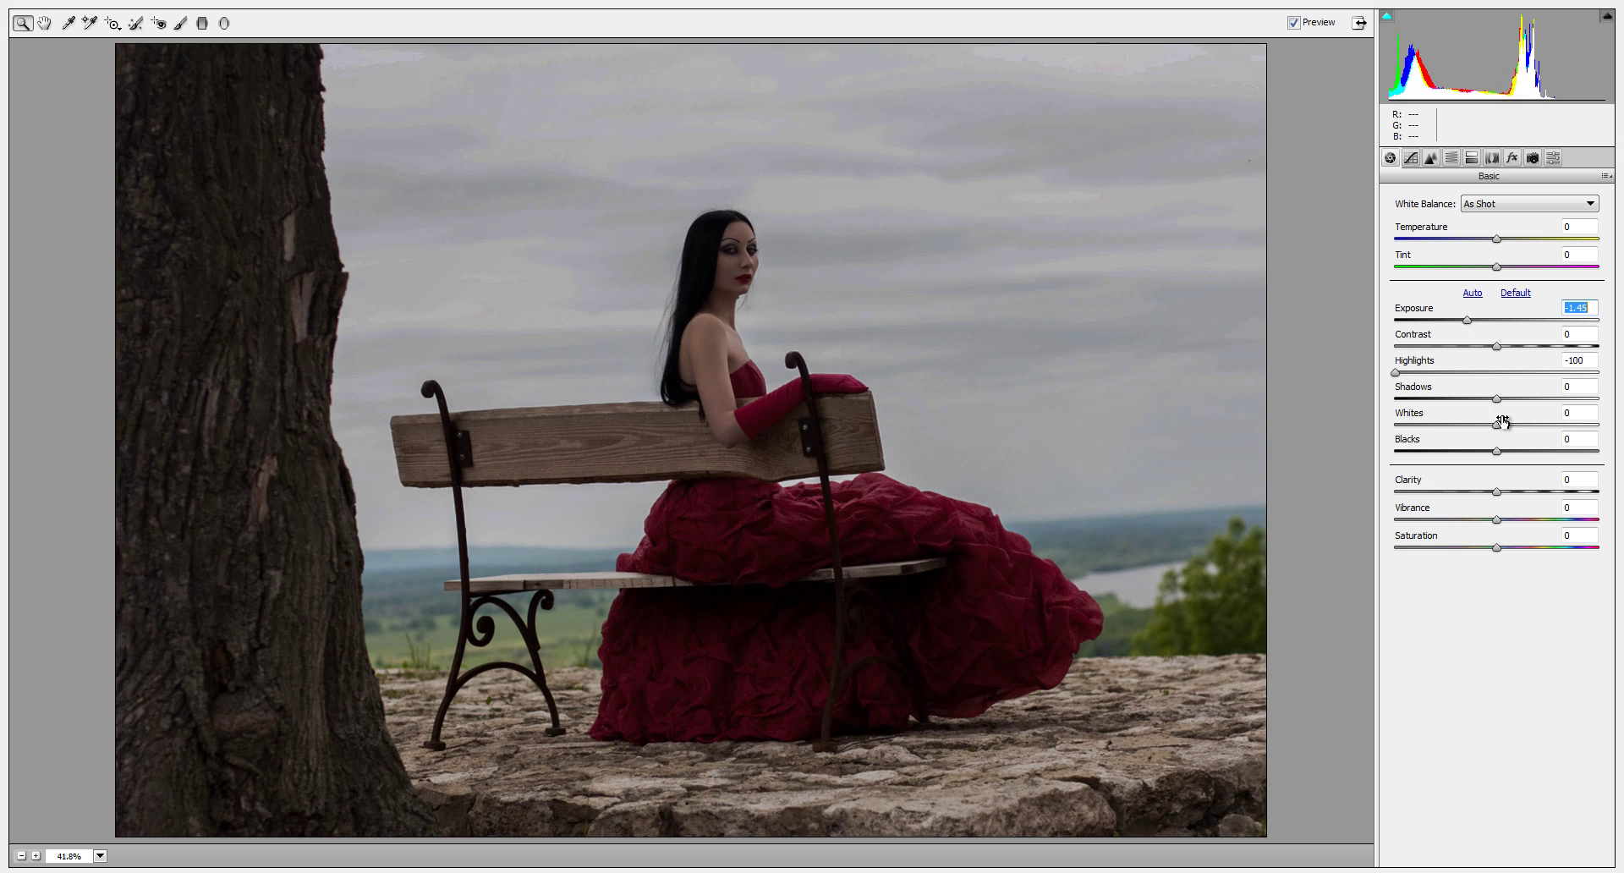
drag(1496, 398, 1586, 416)
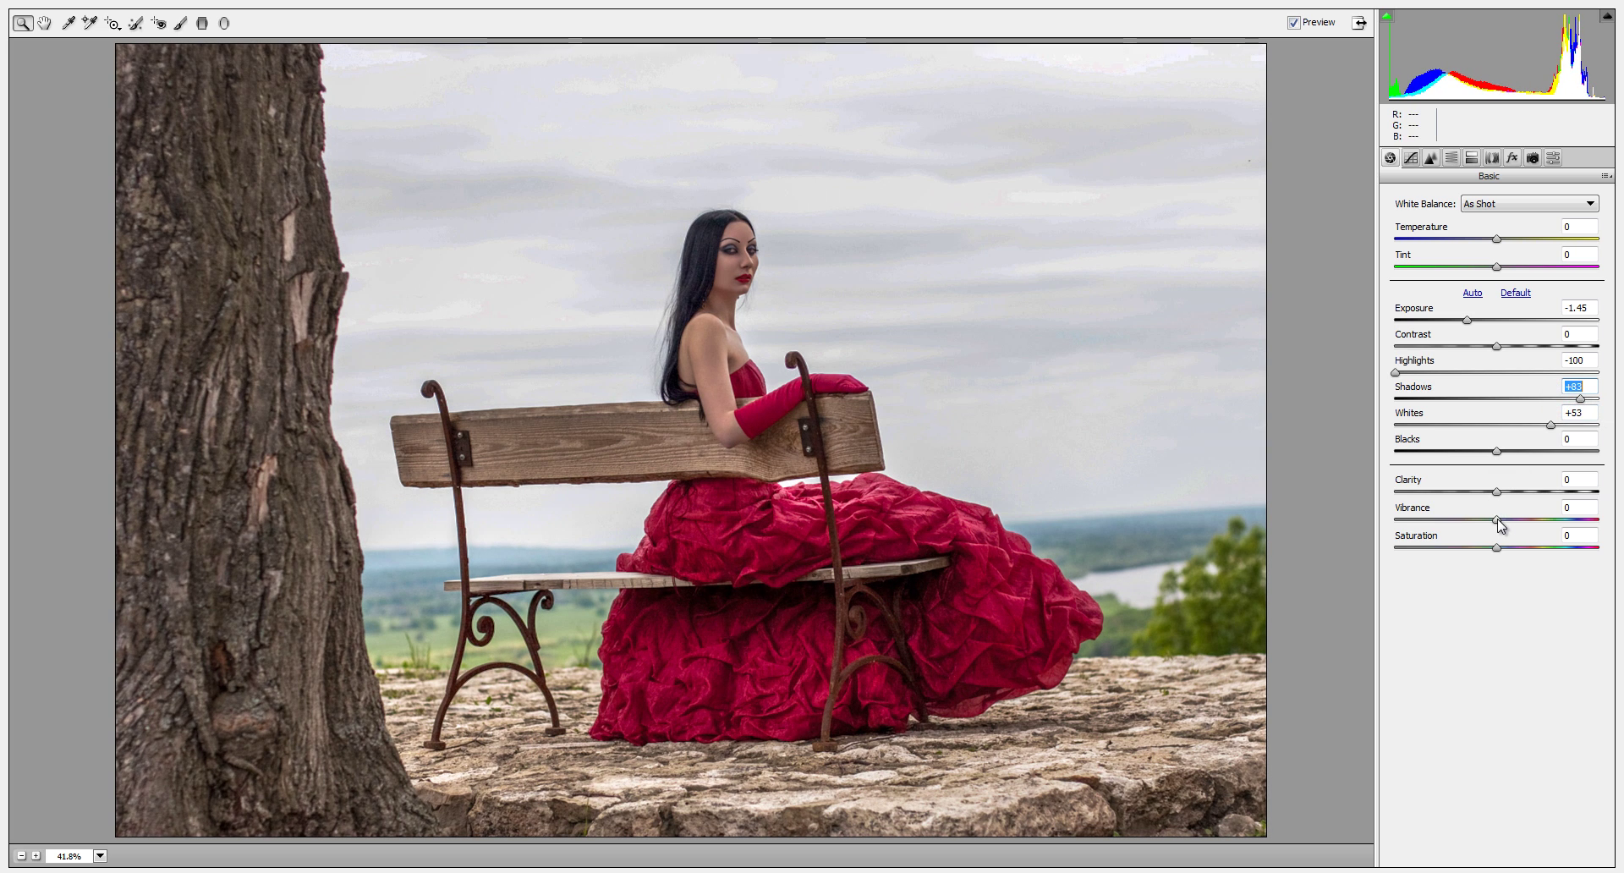
Set Vibrance to -28 and the post-crop vignette amount to -29, apply the Camera Raw Filter and compare Layer 1 with the original
drag(1498, 520, 1469, 521)
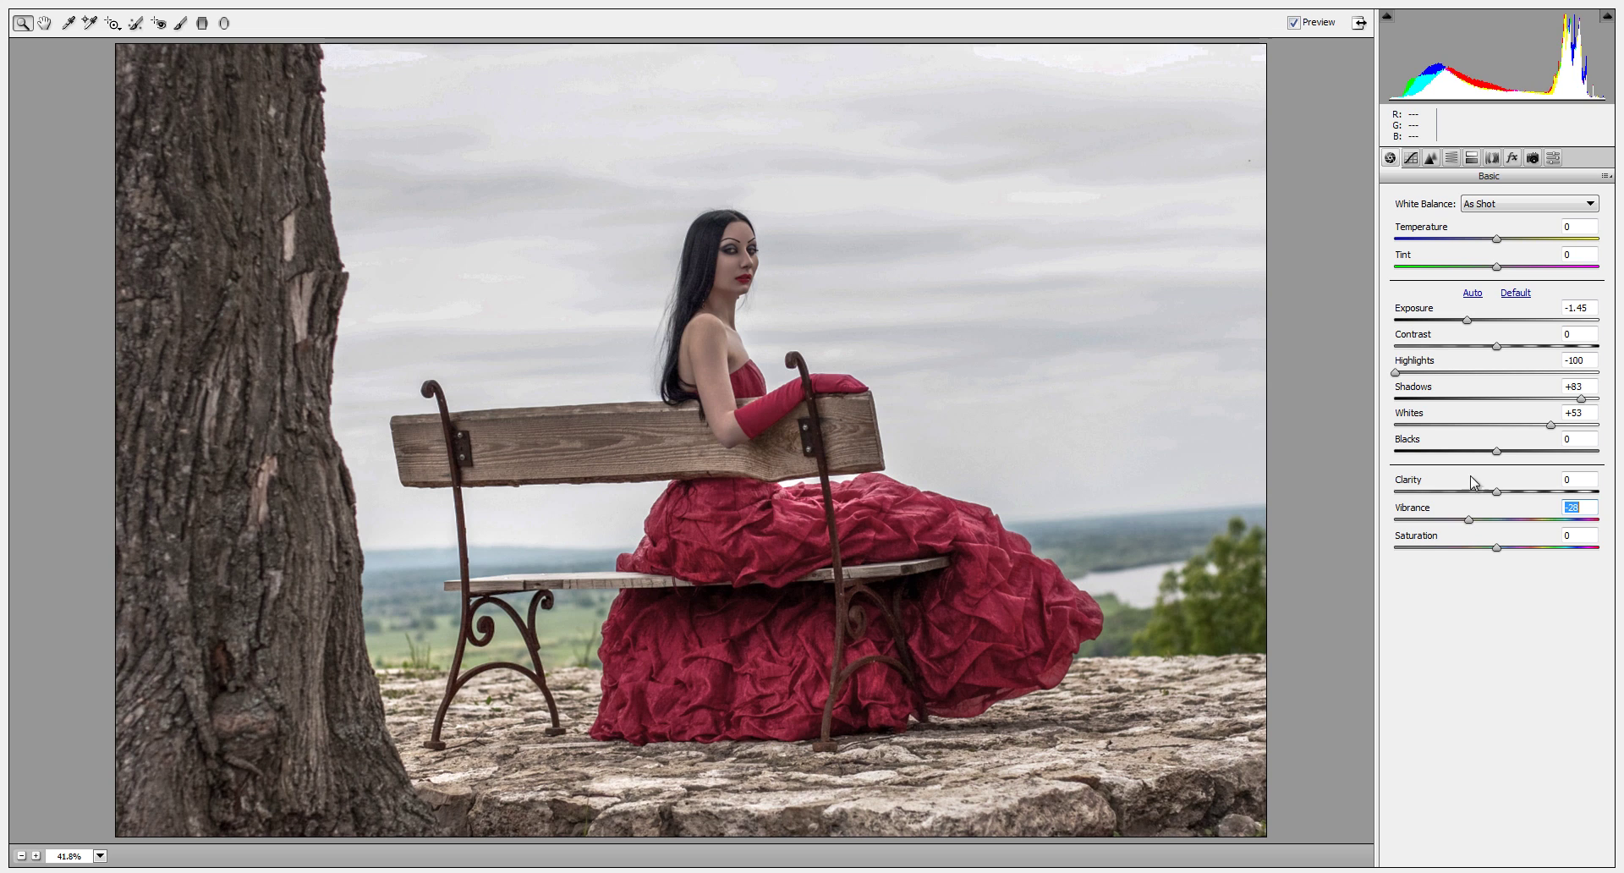
click(1511, 158)
drag(1495, 377, 1465, 386)
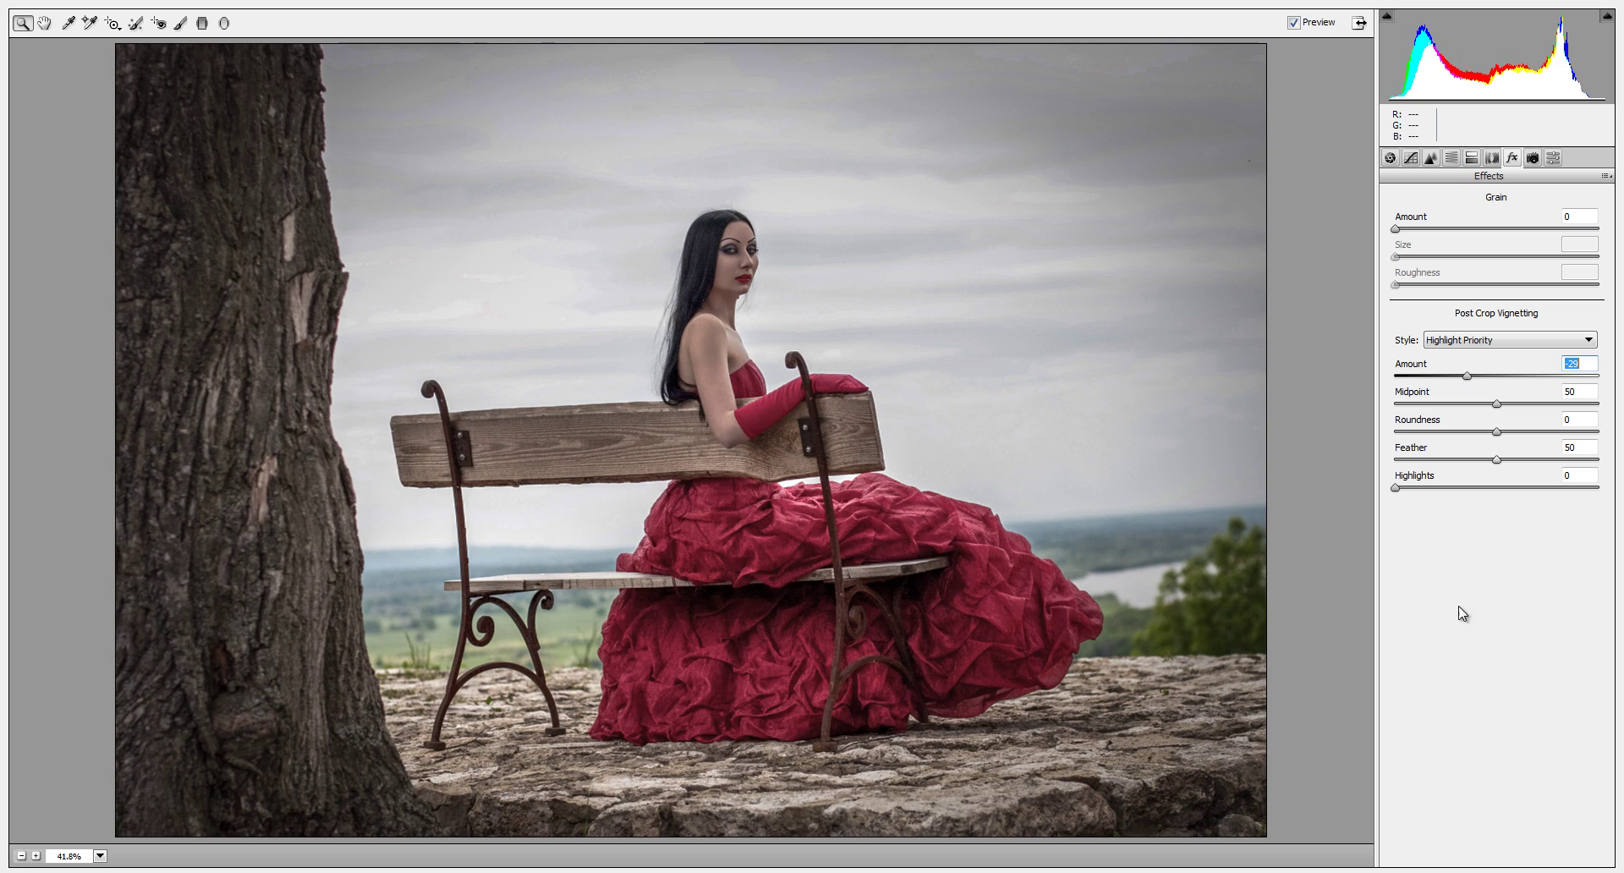
key(Return)
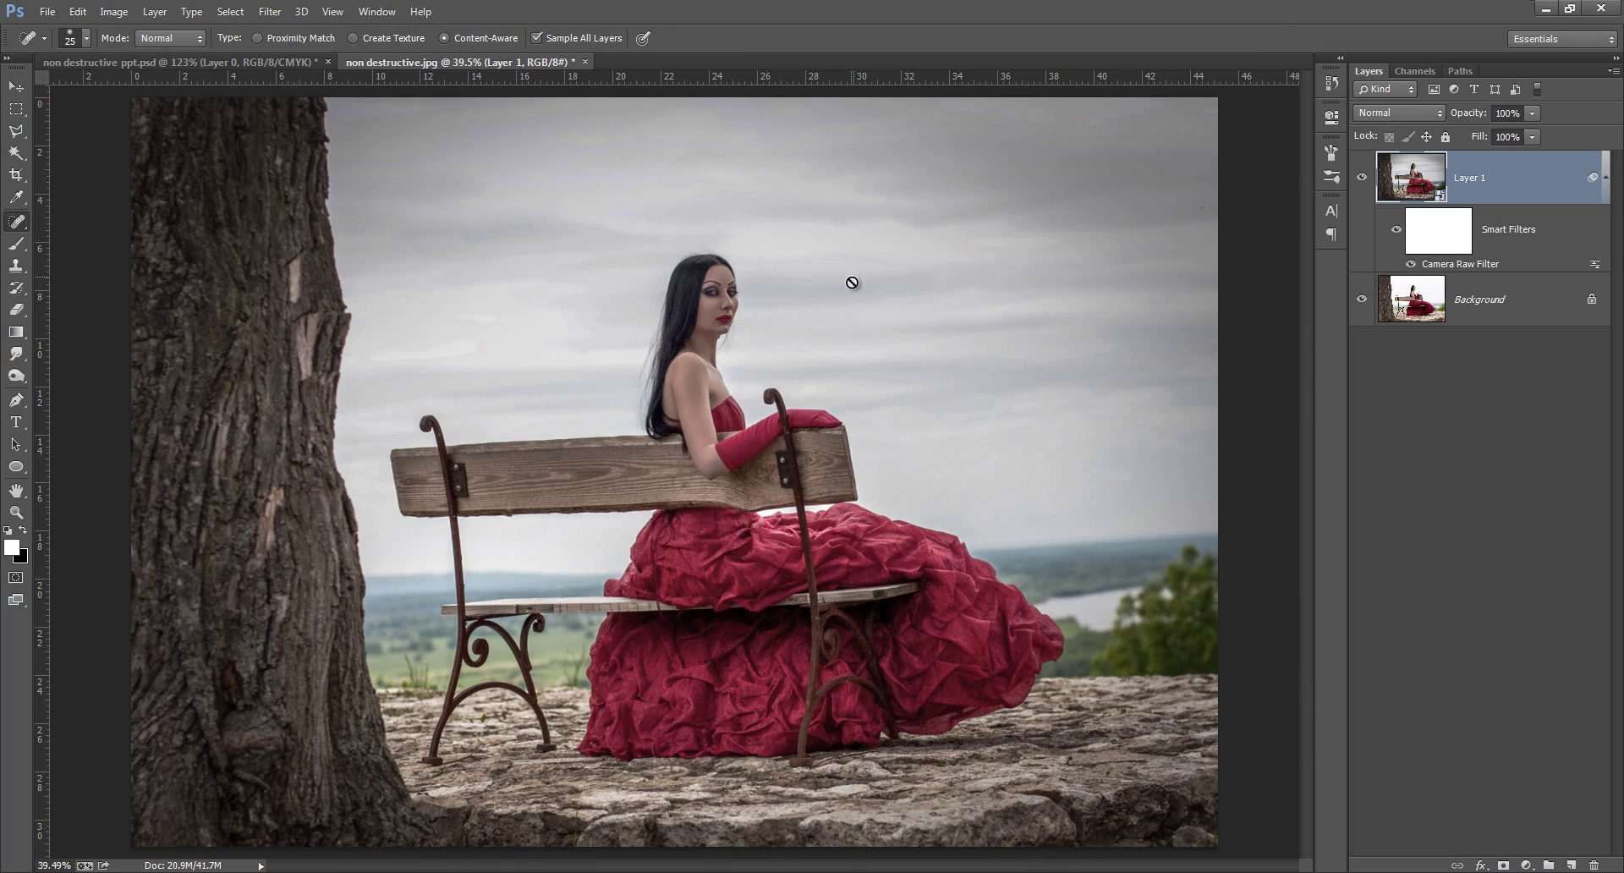
click(1360, 177)
click(1361, 178)
Reopen Layer 1's Camera Raw Filter, set Temperature to +9, weaken the vignette, set Sharpening Amount to 71 and apply it
double_click(1465, 264)
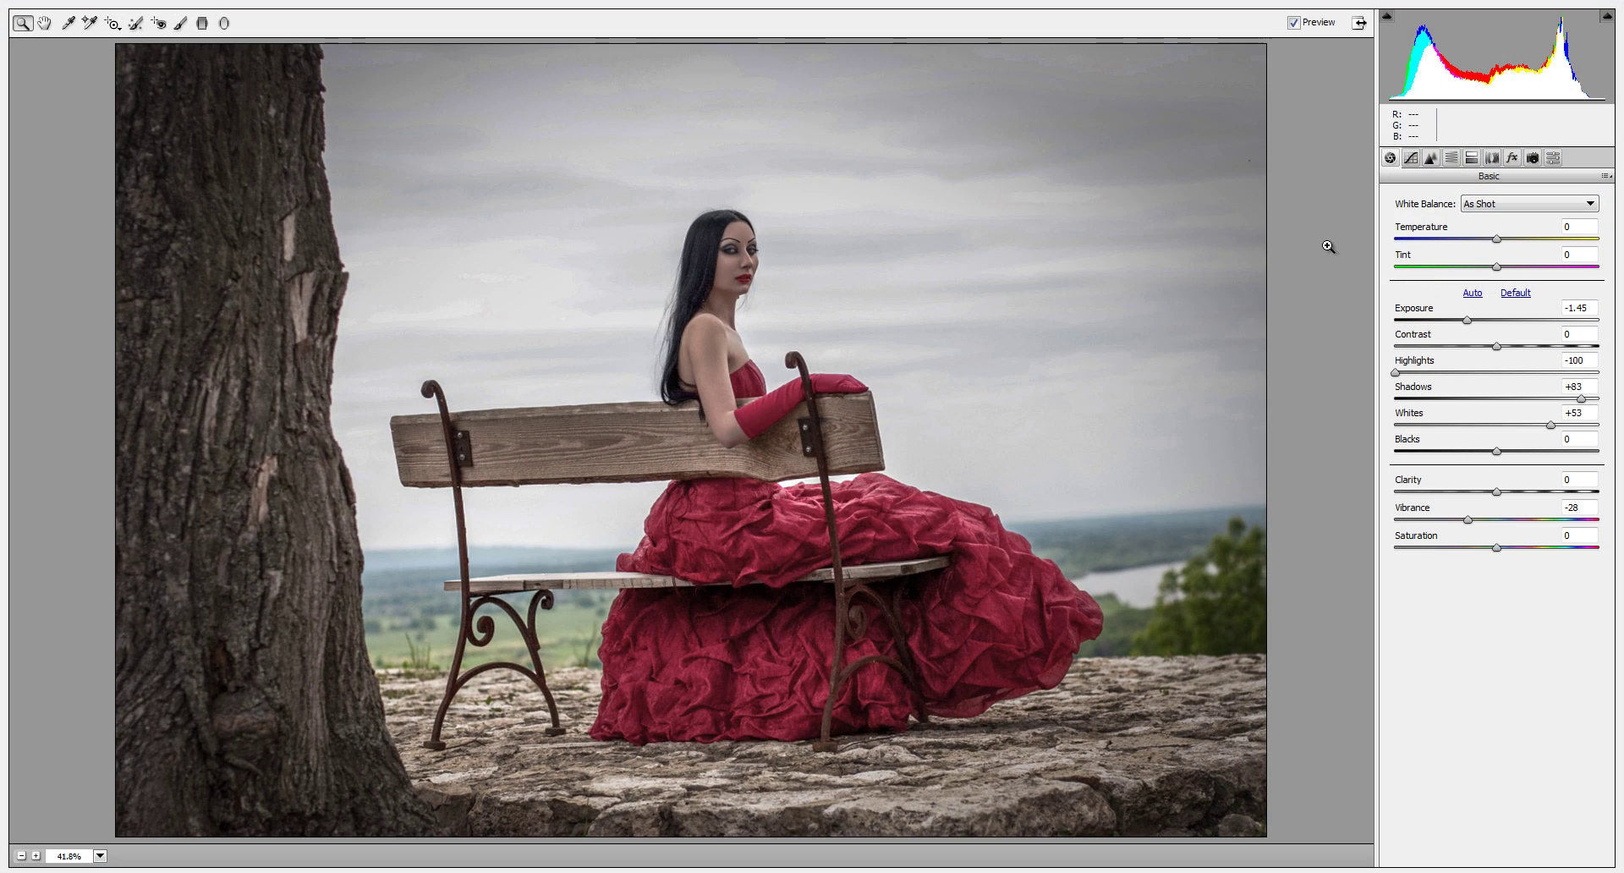
drag(1496, 239, 1511, 247)
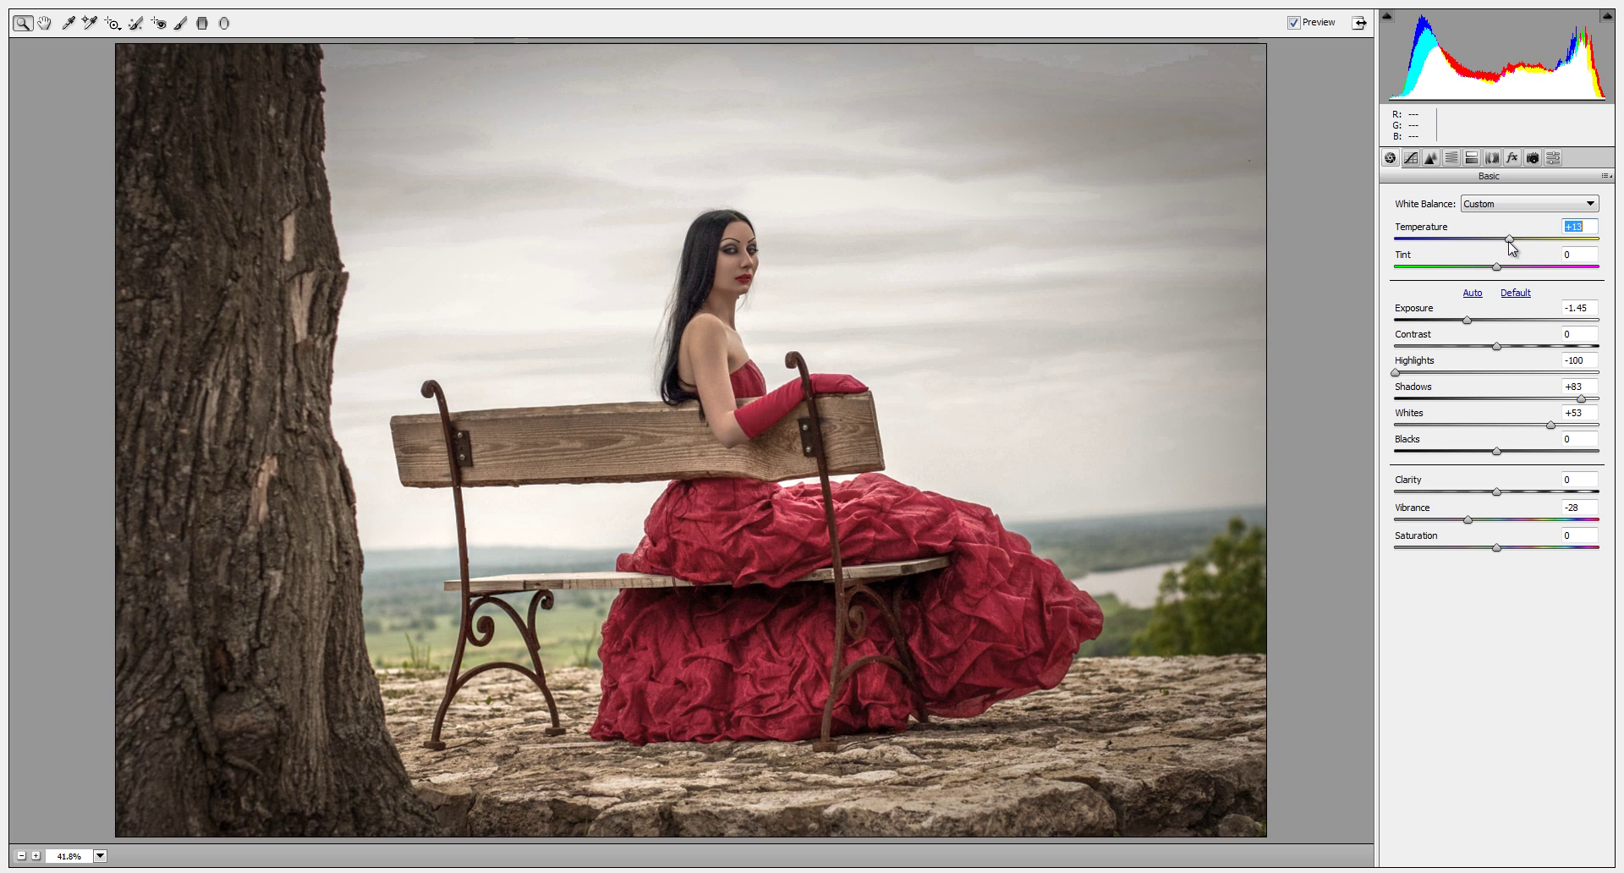
drag(1512, 247, 1506, 254)
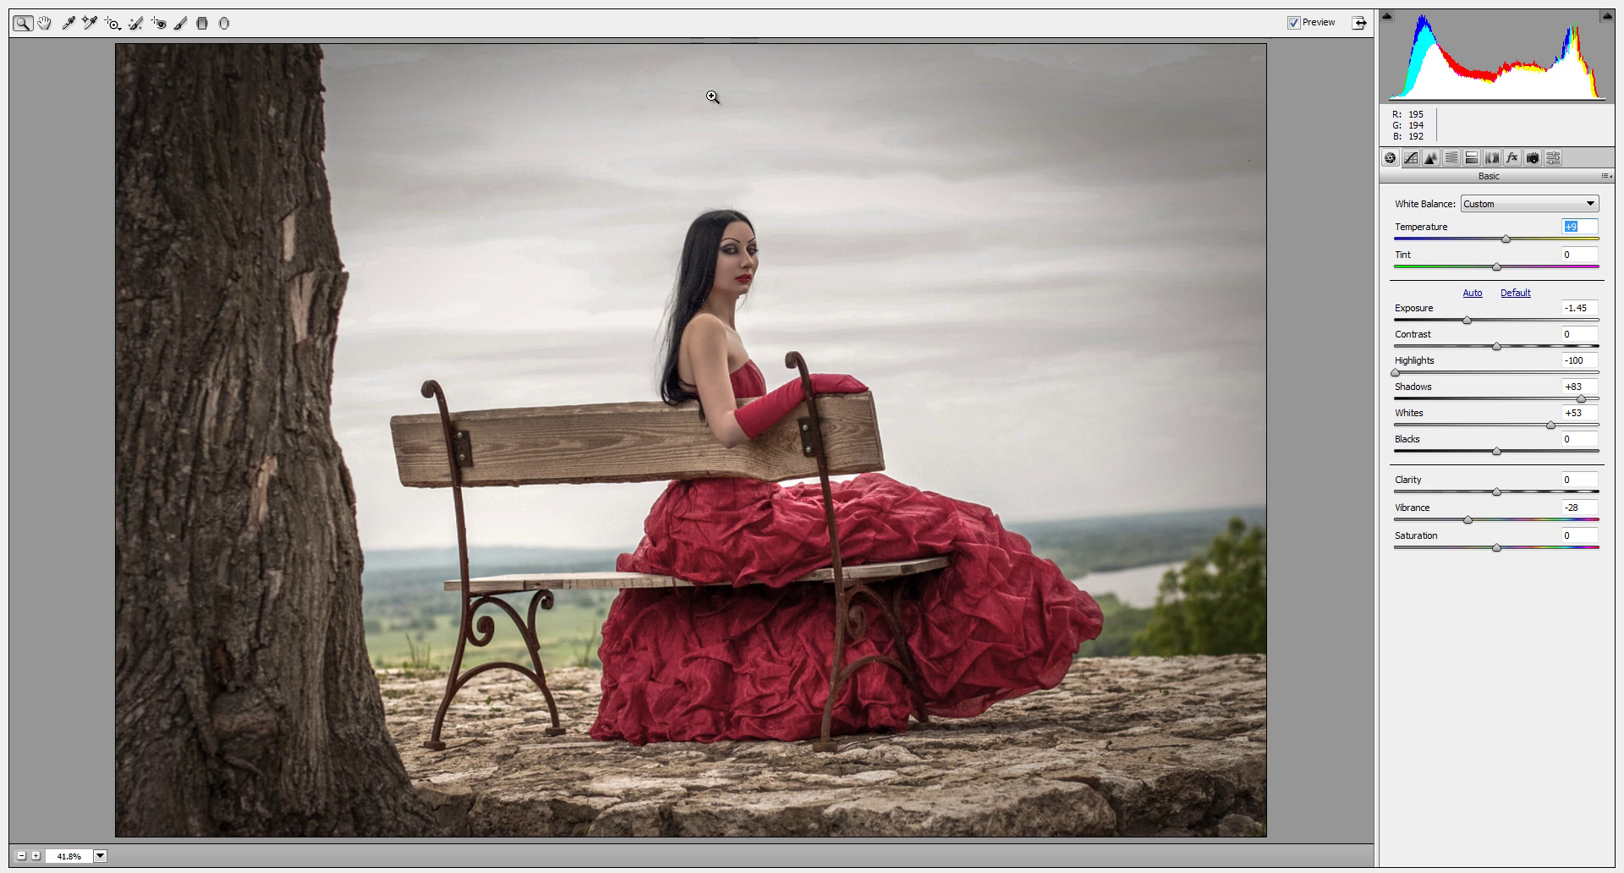
click(1511, 157)
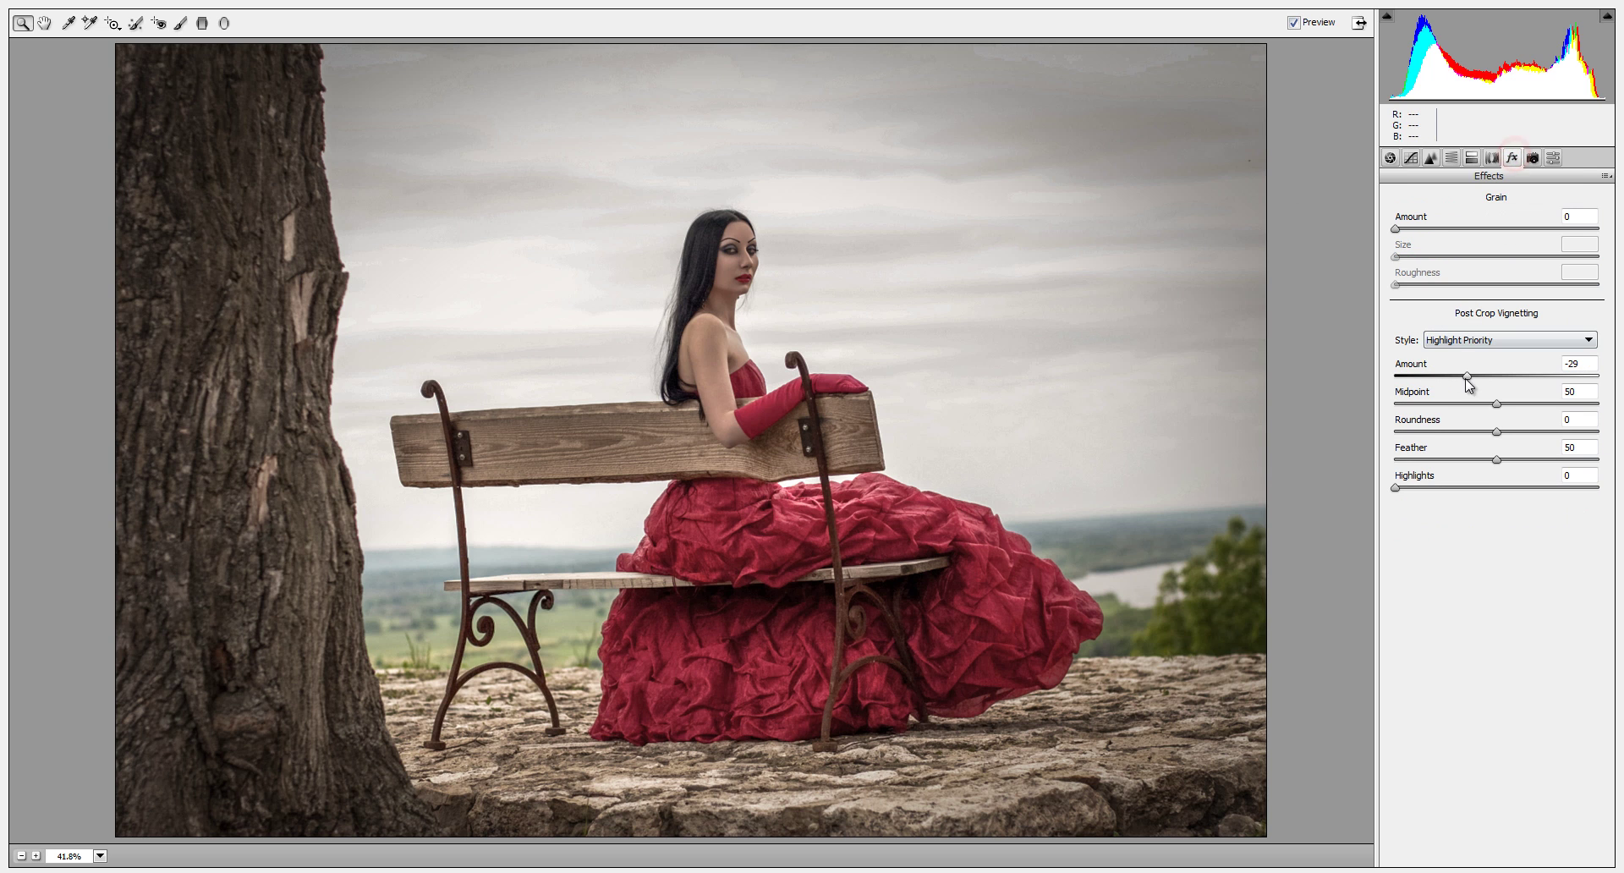
click(1469, 374)
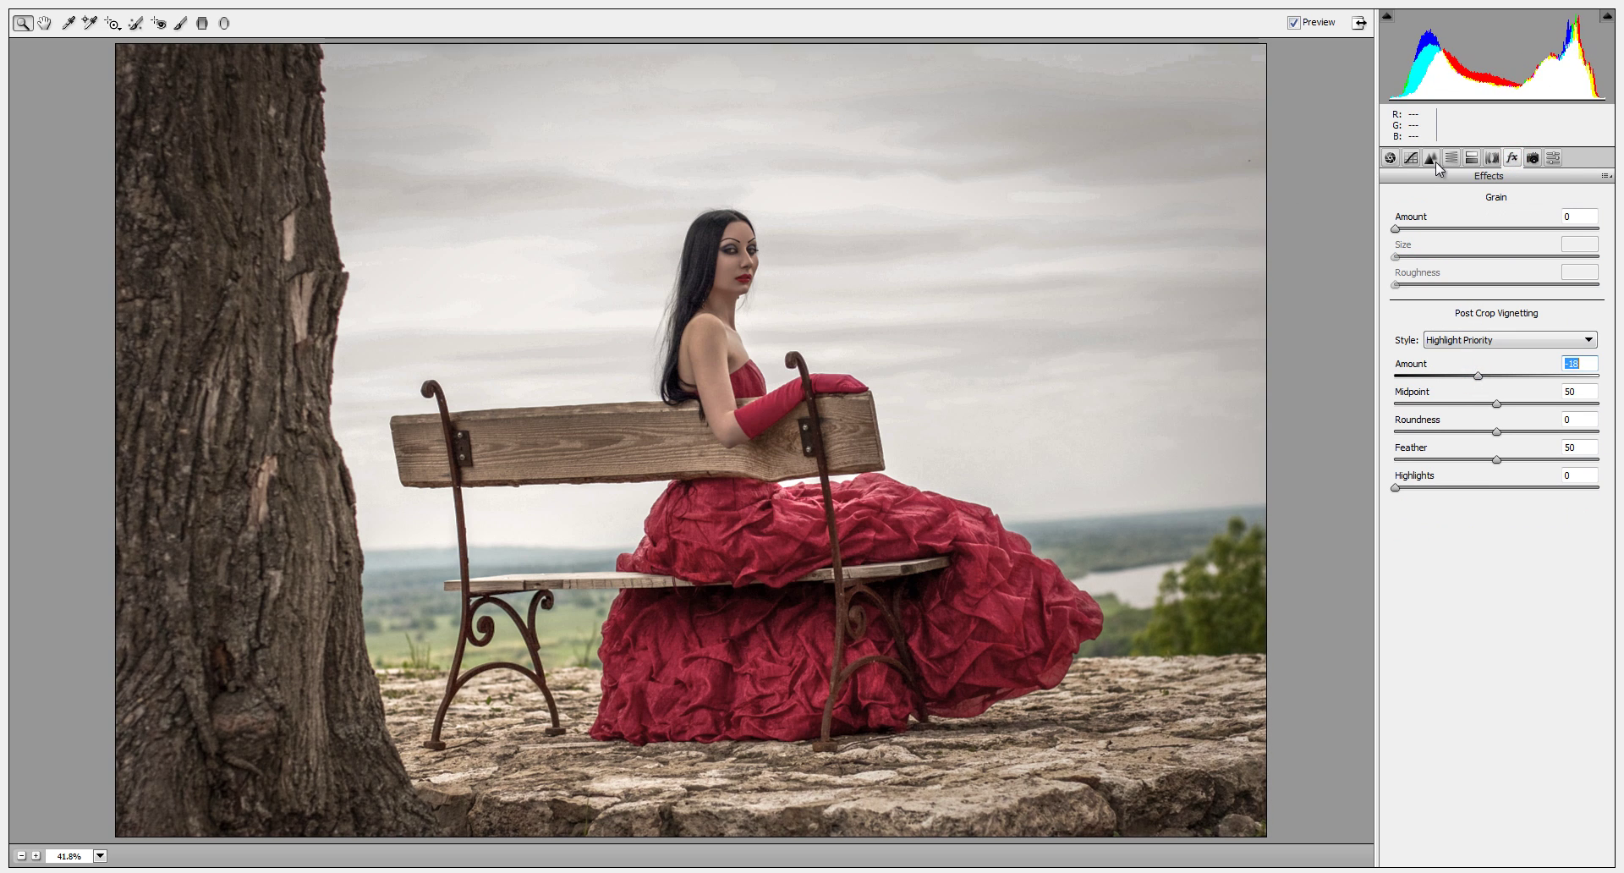
click(1431, 159)
drag(1395, 224, 1495, 242)
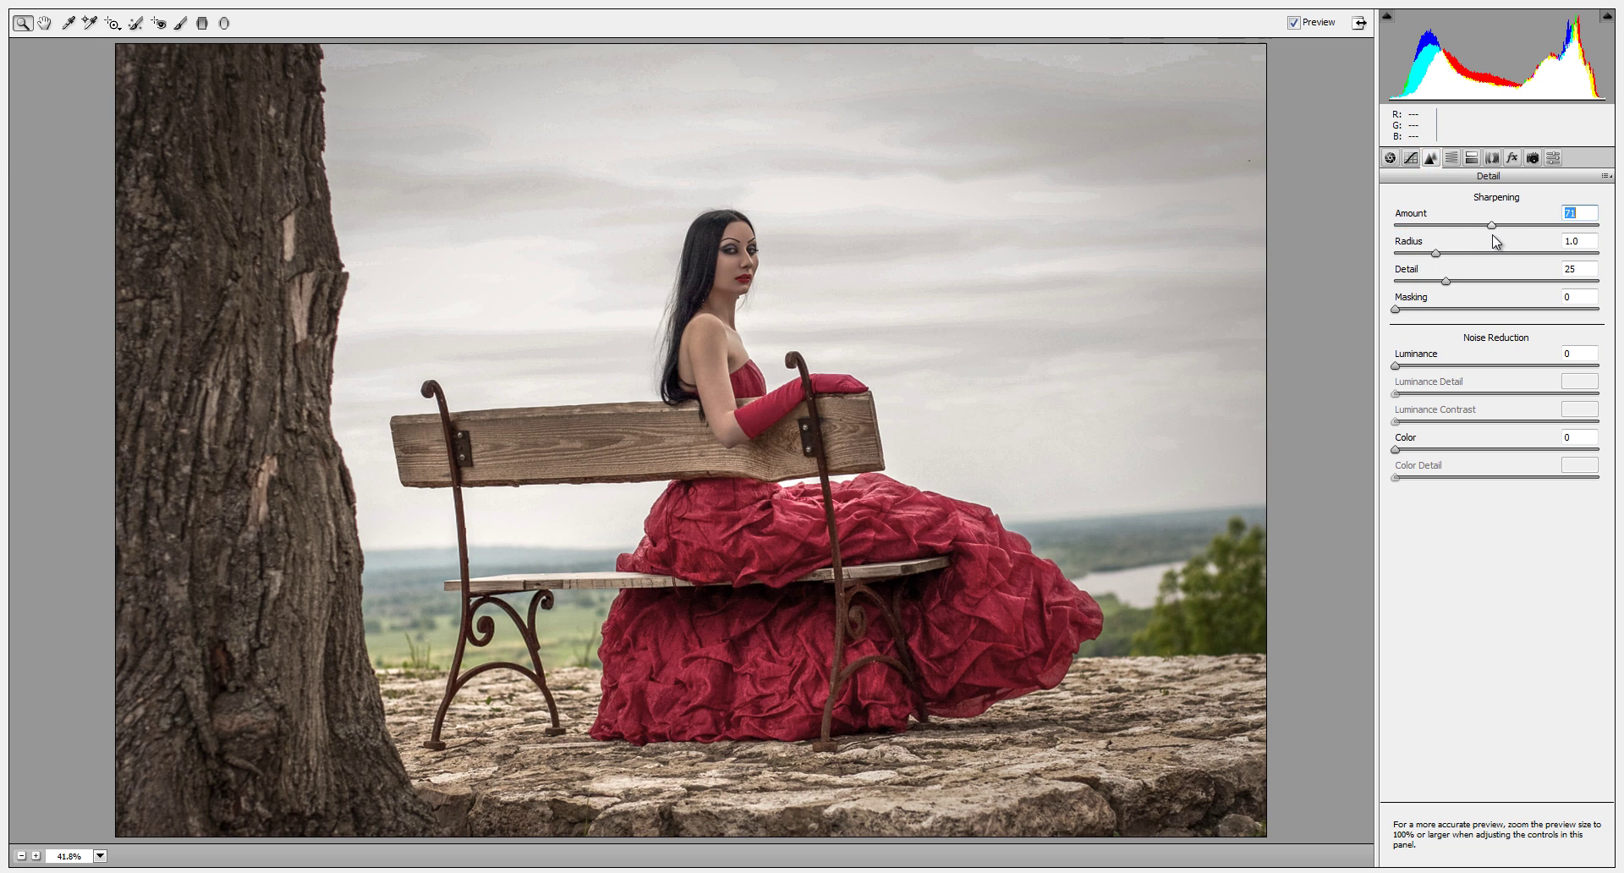
click(1561, 859)
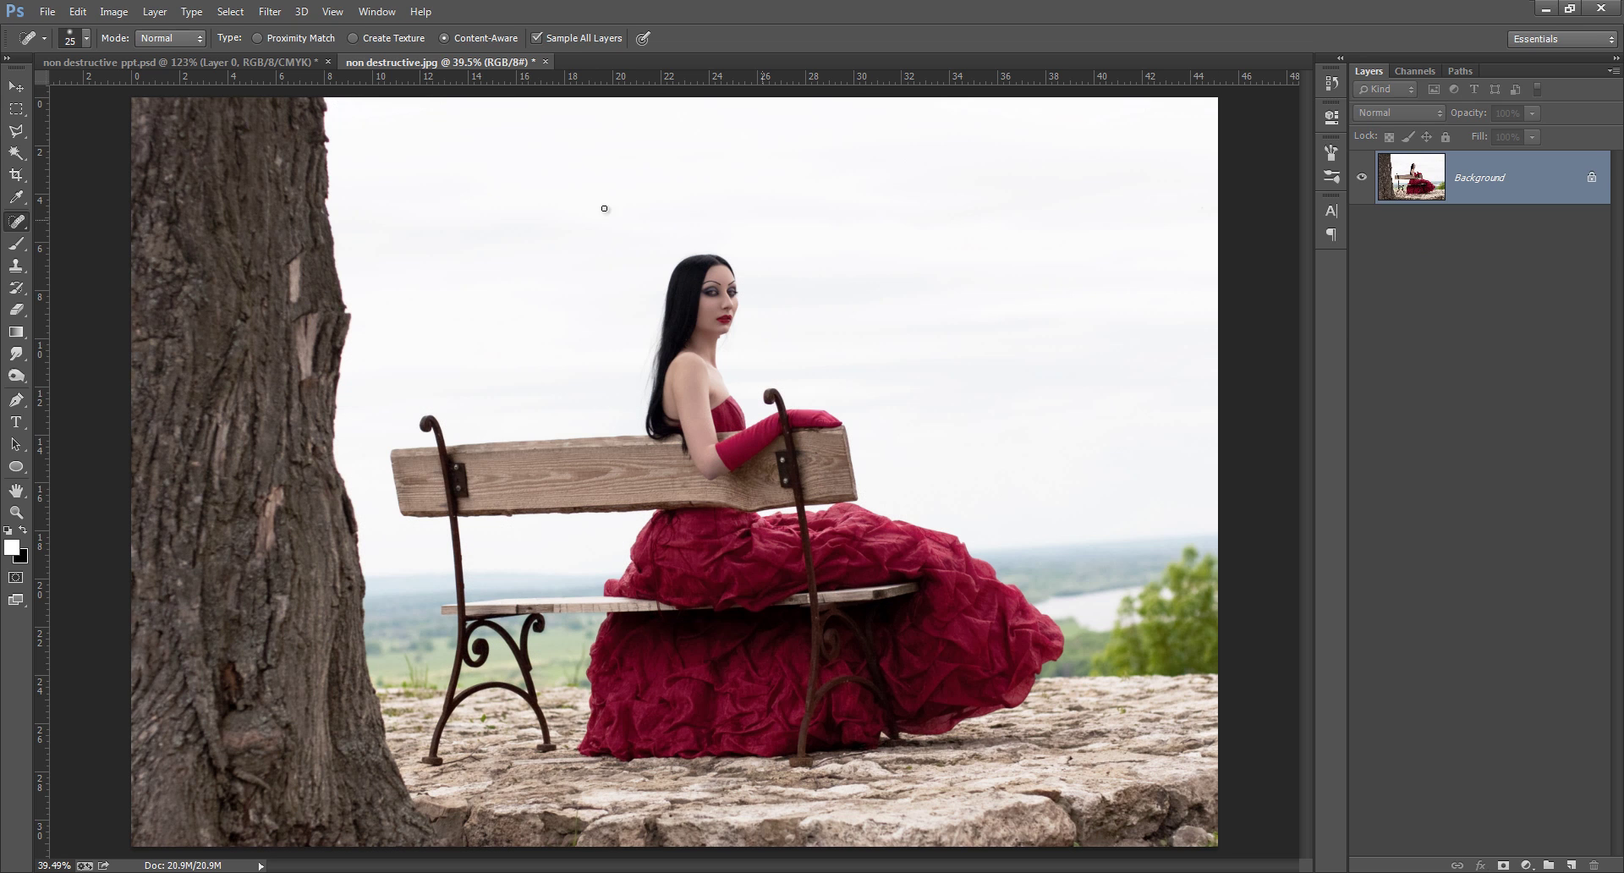
Check the techniques list in non destructive ppt.psd, duplicate the photo's Background layer and convert the copy to a Smart Object
click(166, 61)
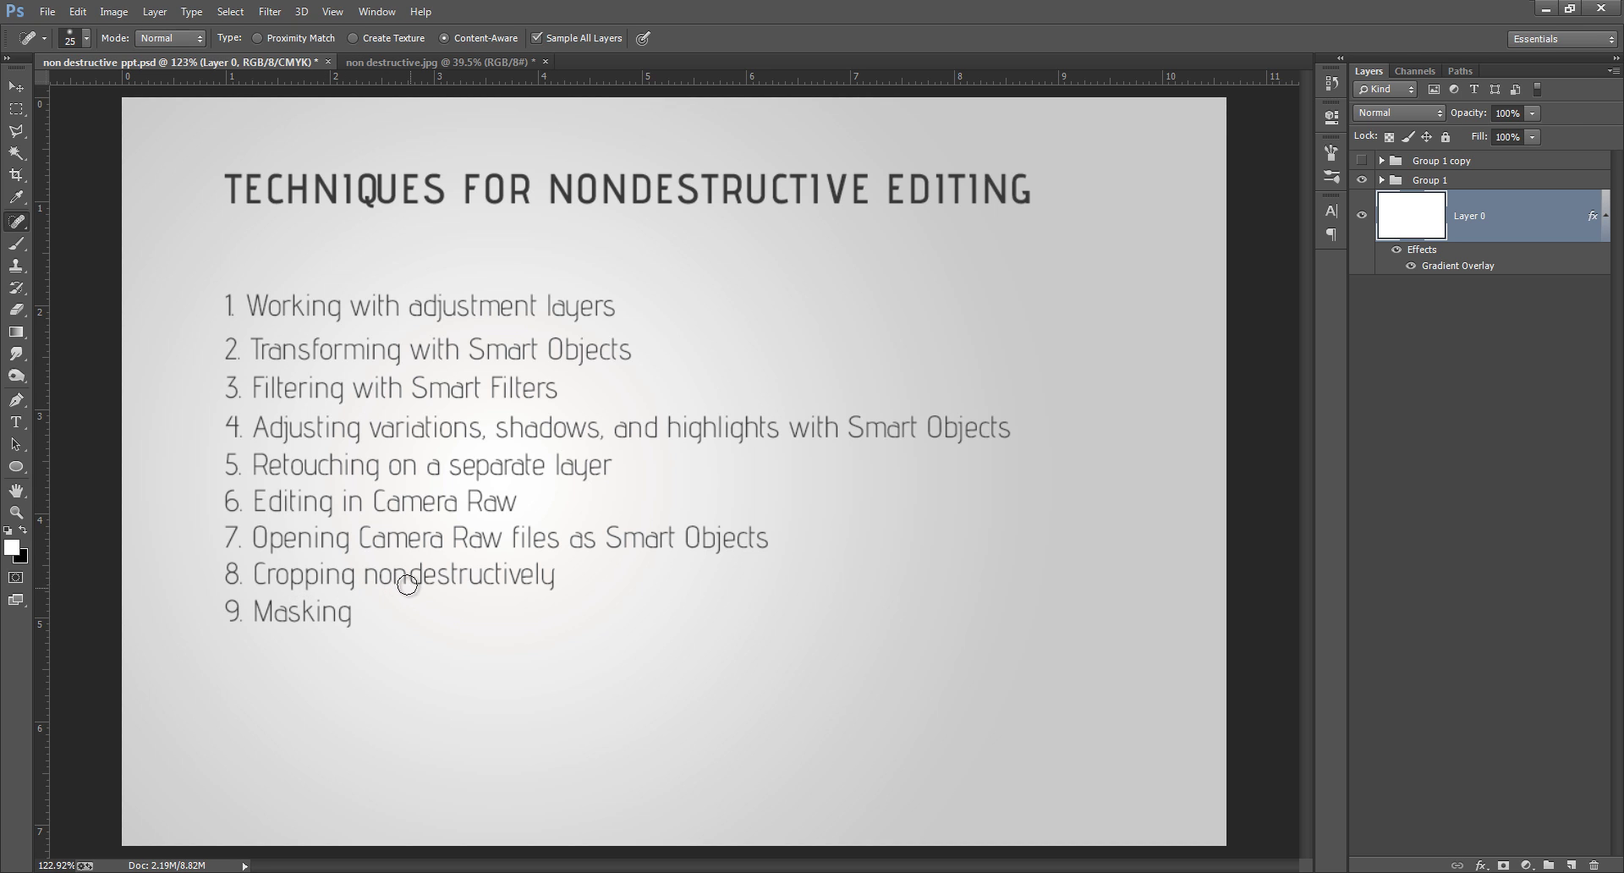
click(370, 61)
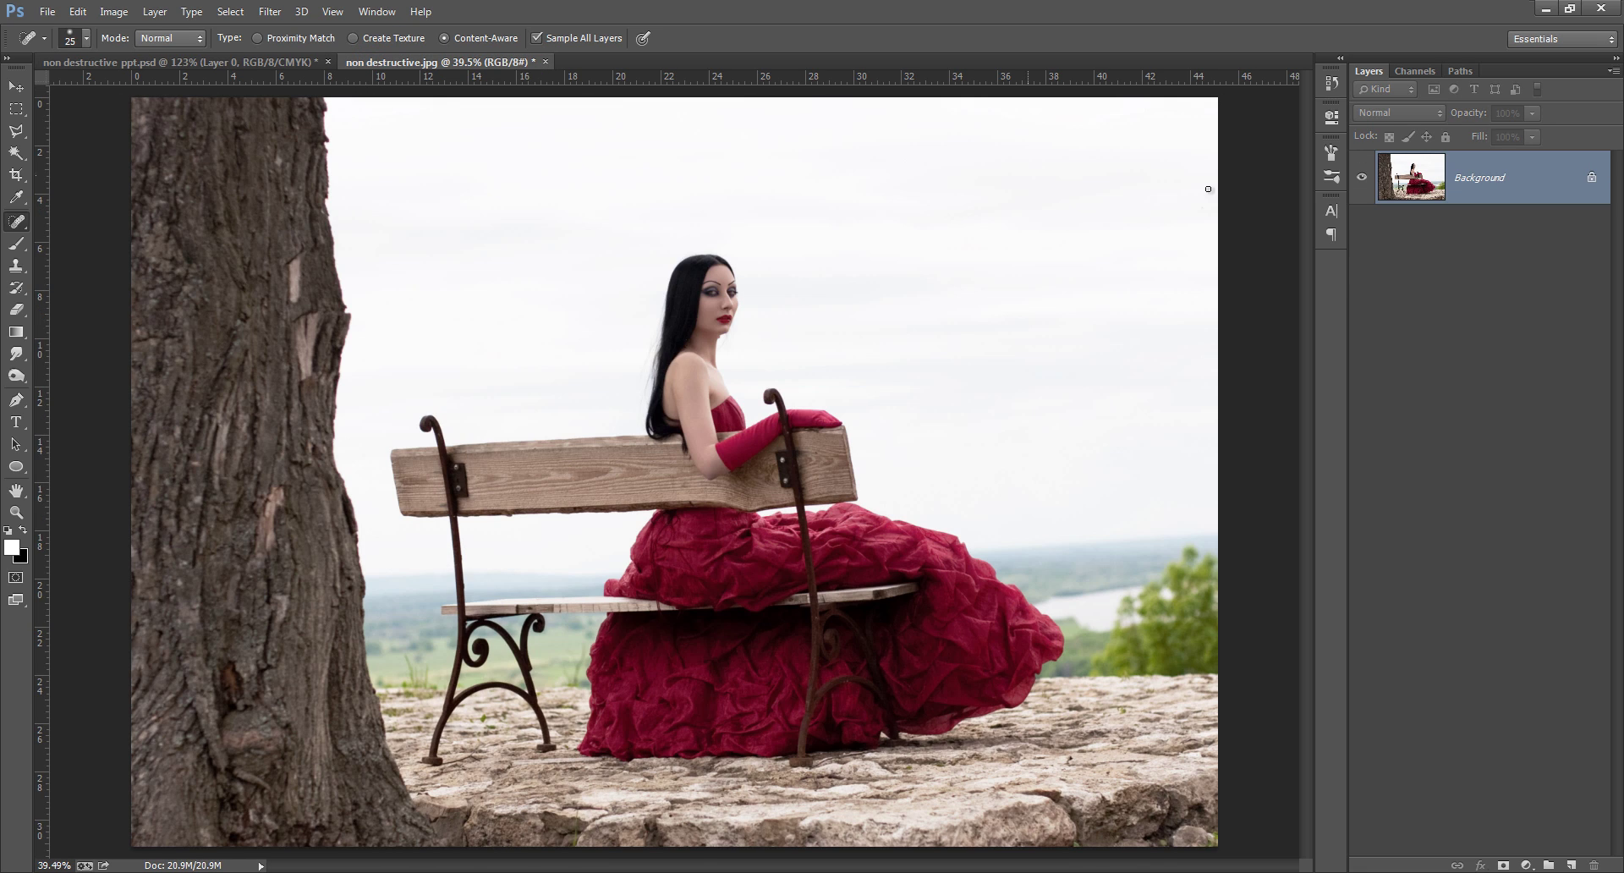
key(ctrl+j)
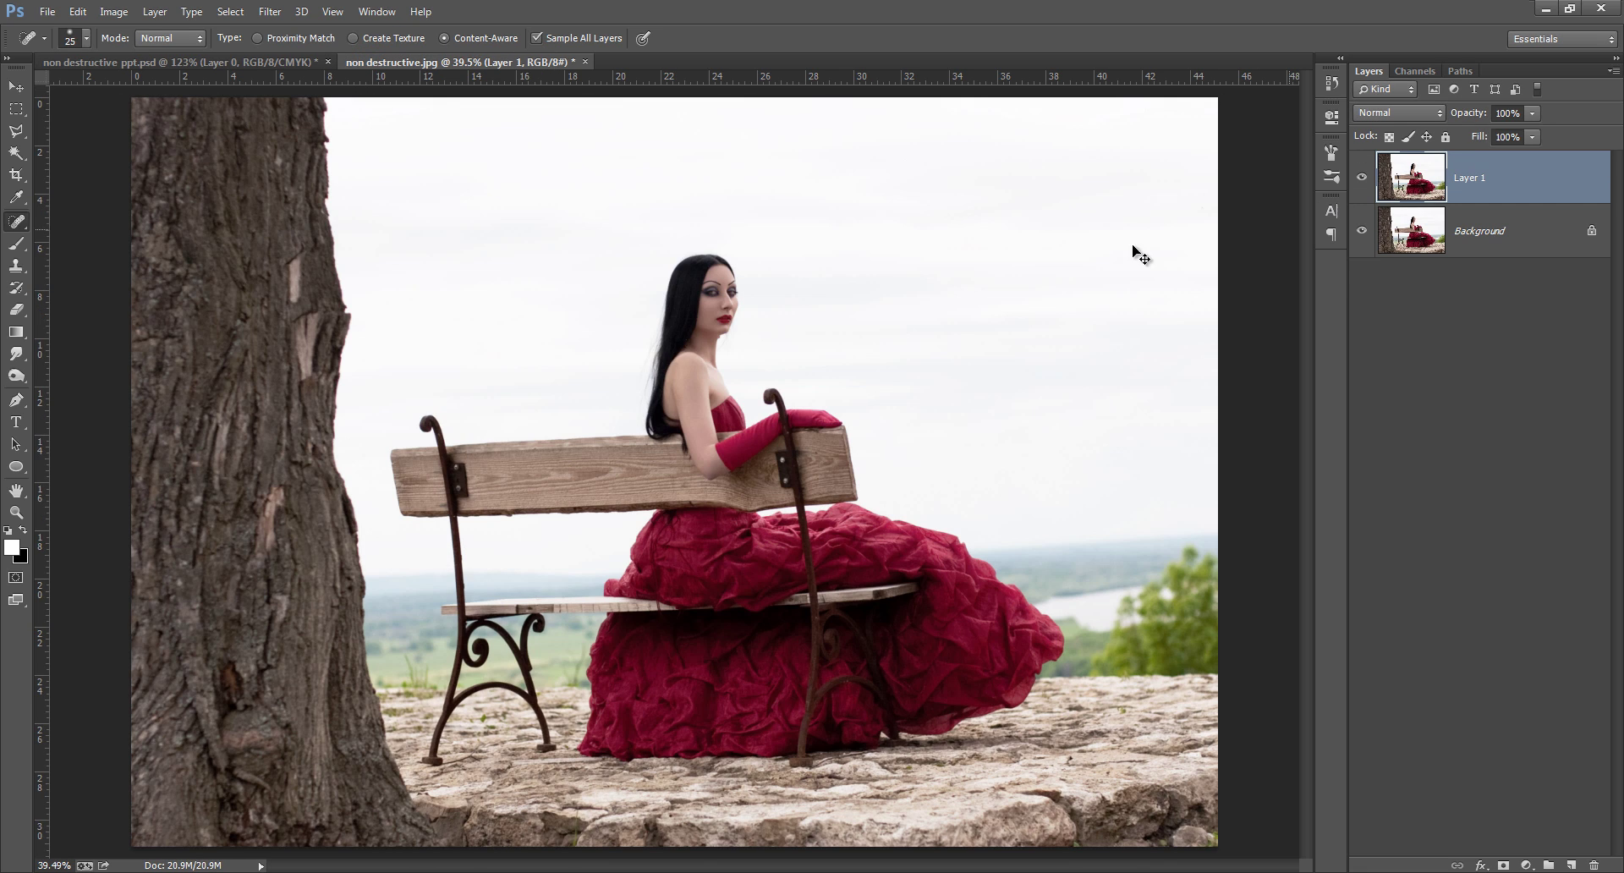
right_click(1470, 167)
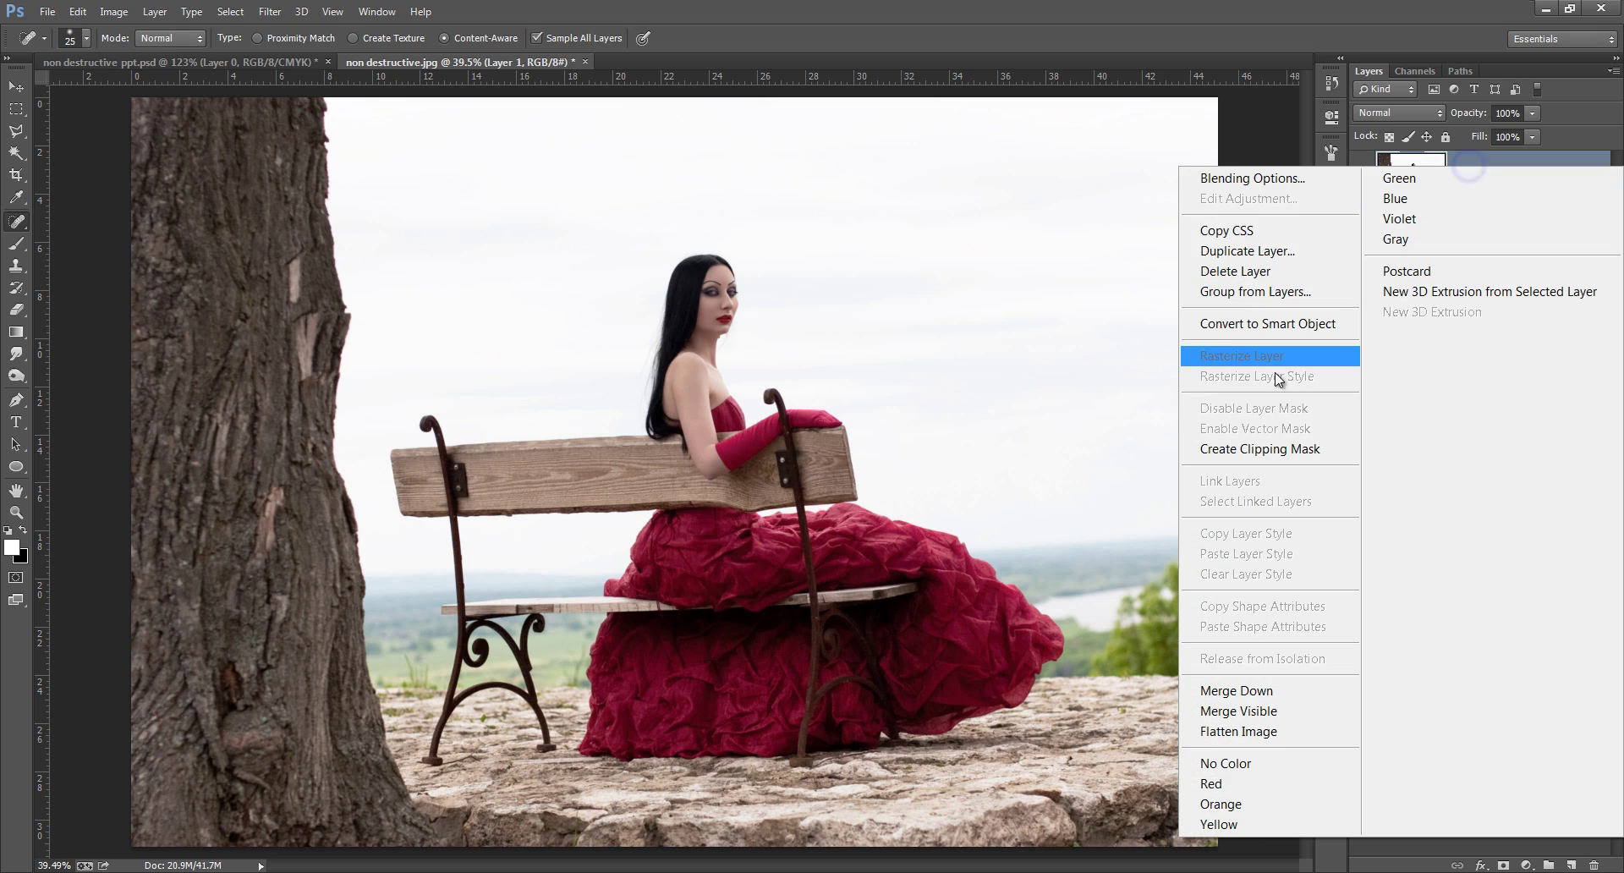
click(1277, 323)
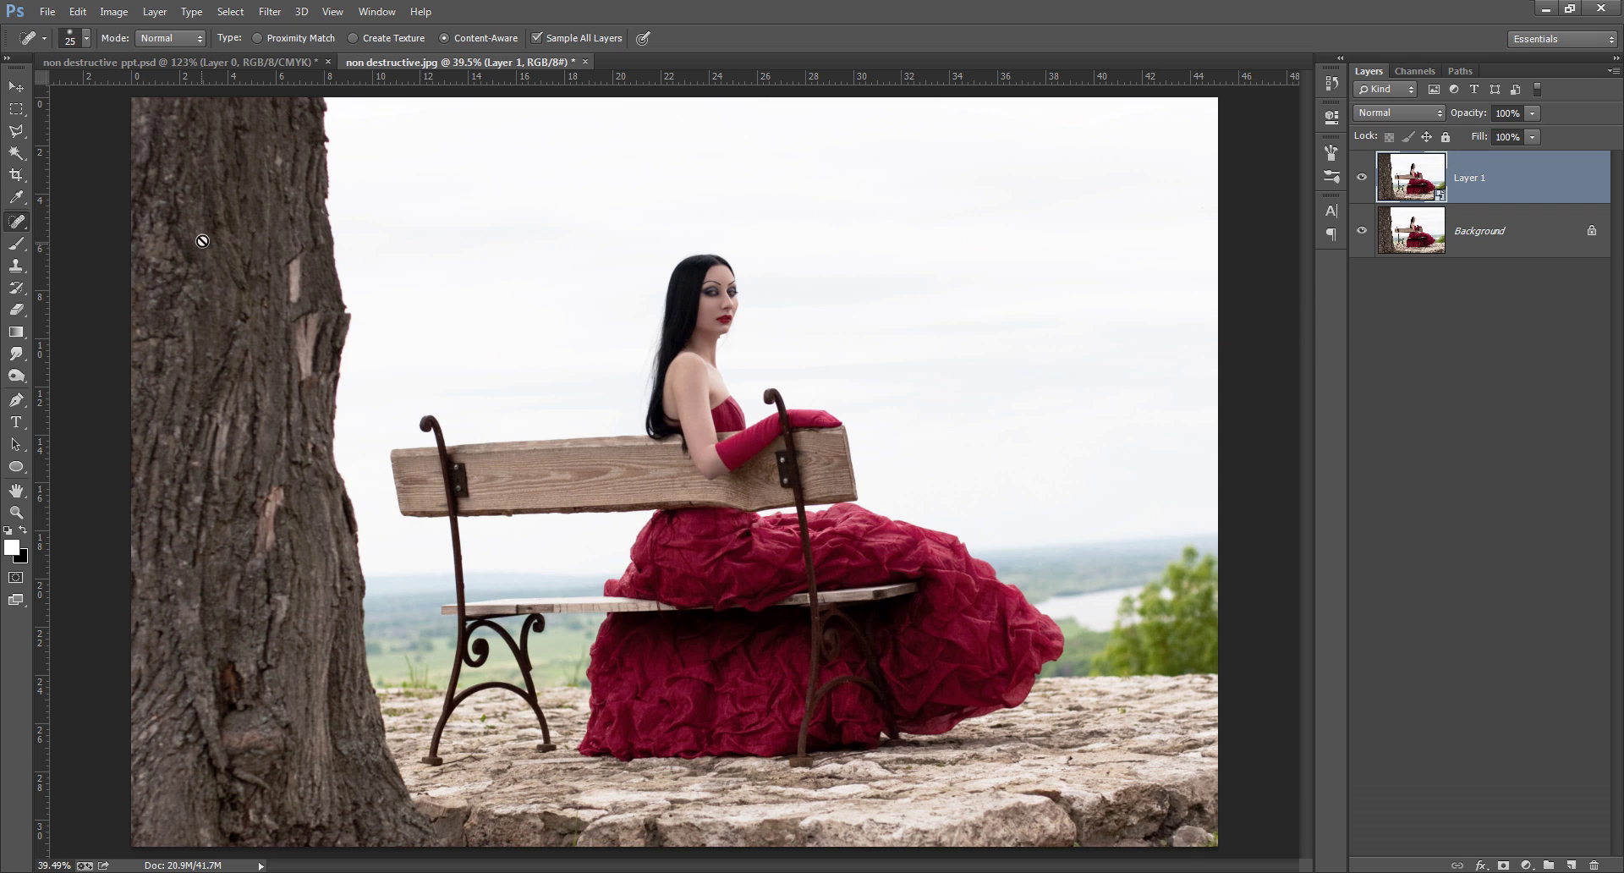
Crop the photo on all four sides around the woman and bench to about 39 x 24 in
click(16, 175)
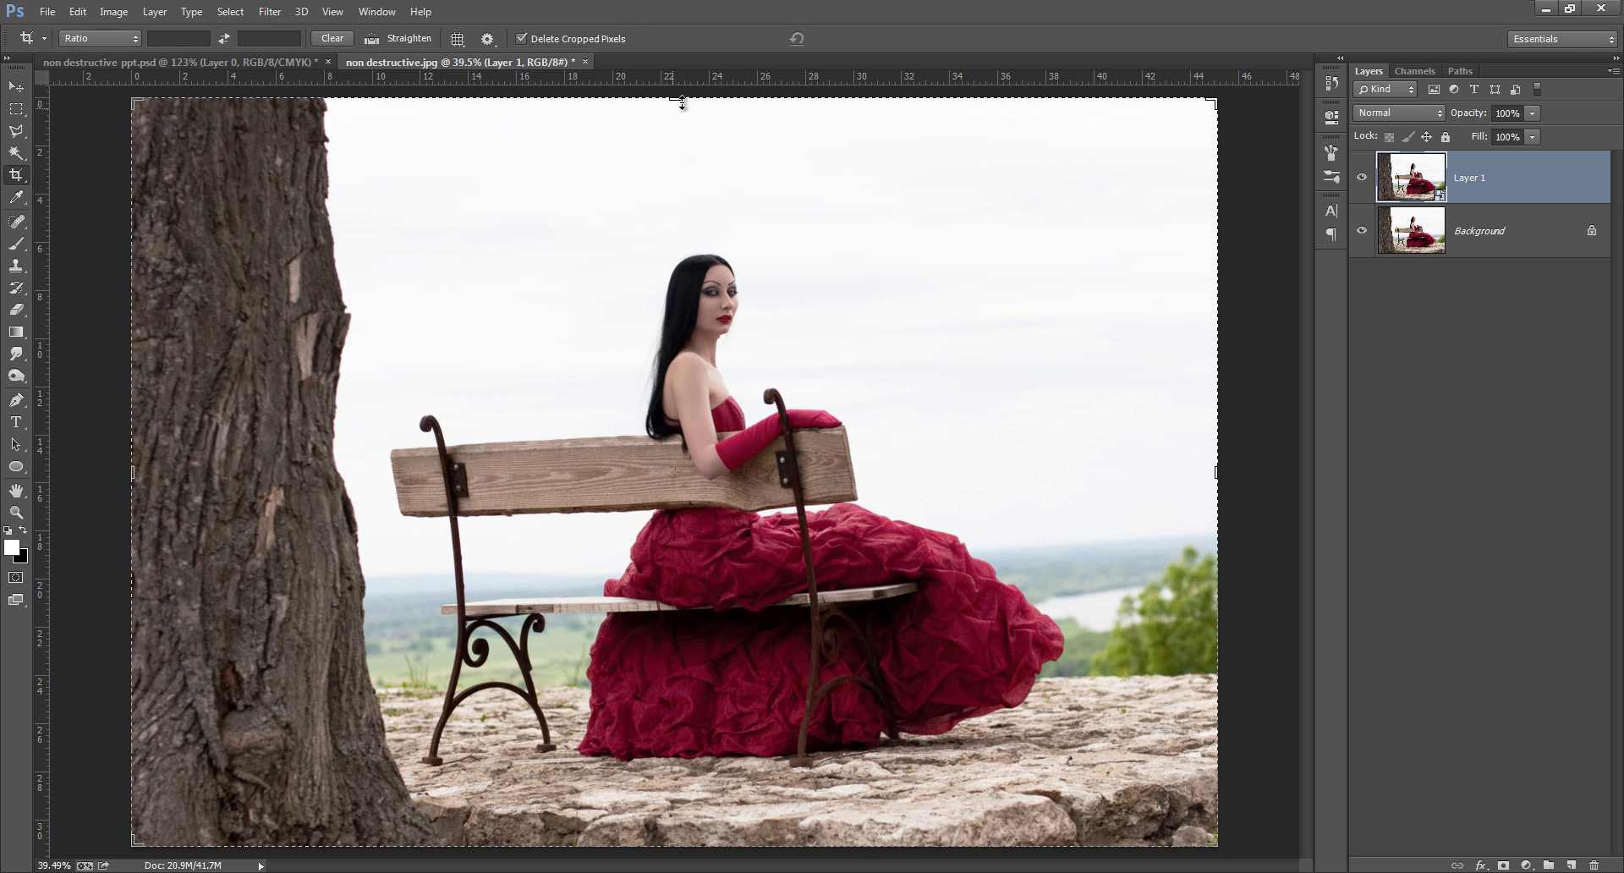
drag(674, 99, 685, 152)
drag(685, 788, 682, 758)
drag(1227, 475, 1159, 472)
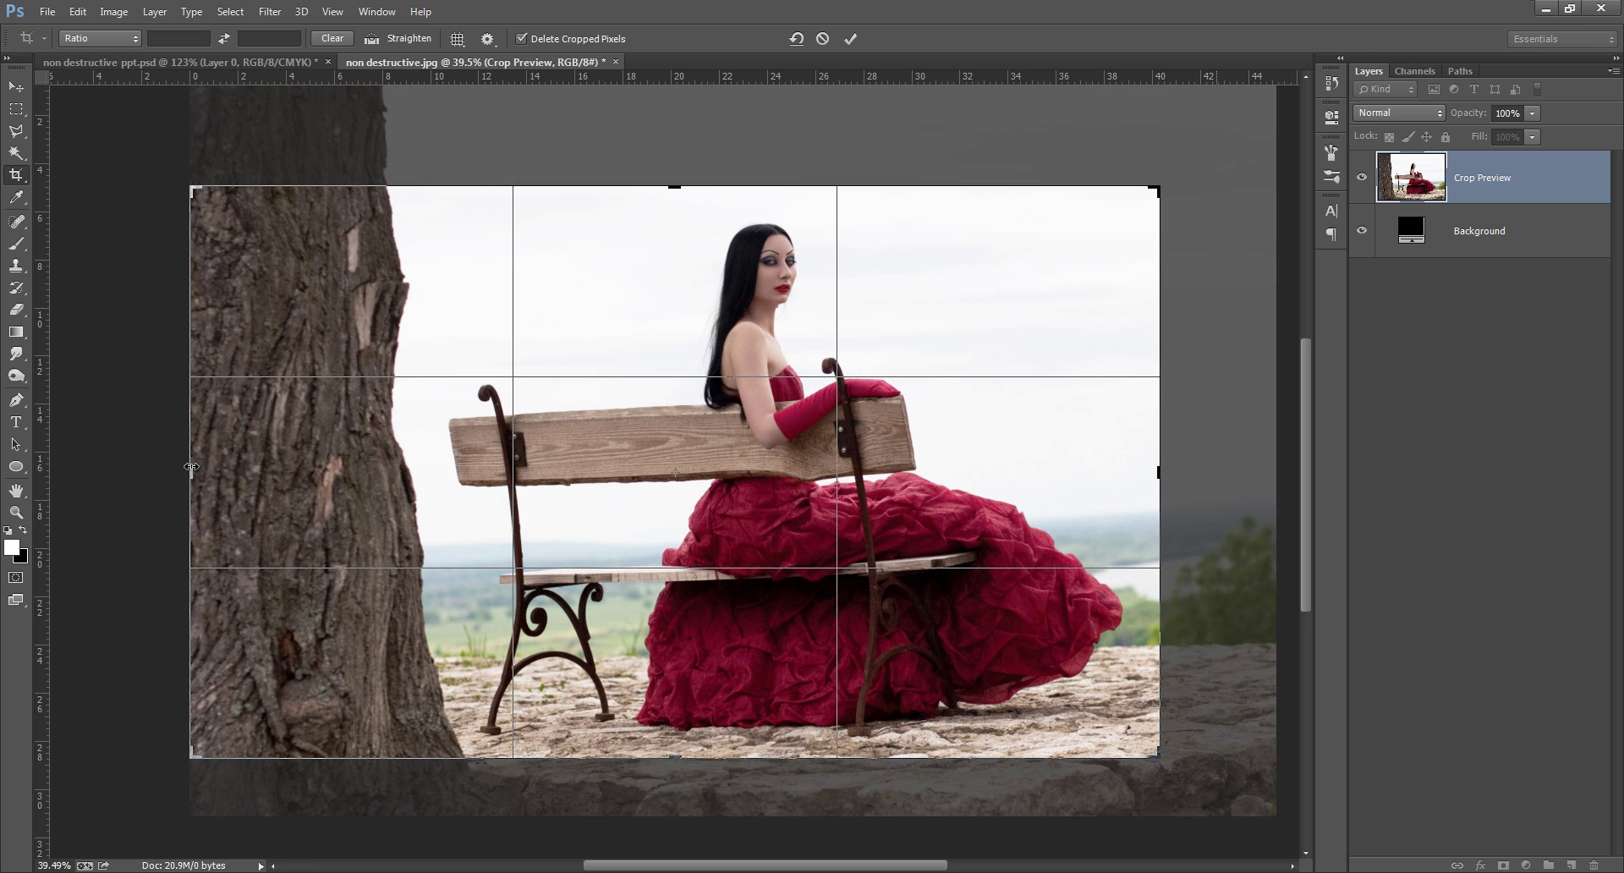
drag(192, 466, 205, 466)
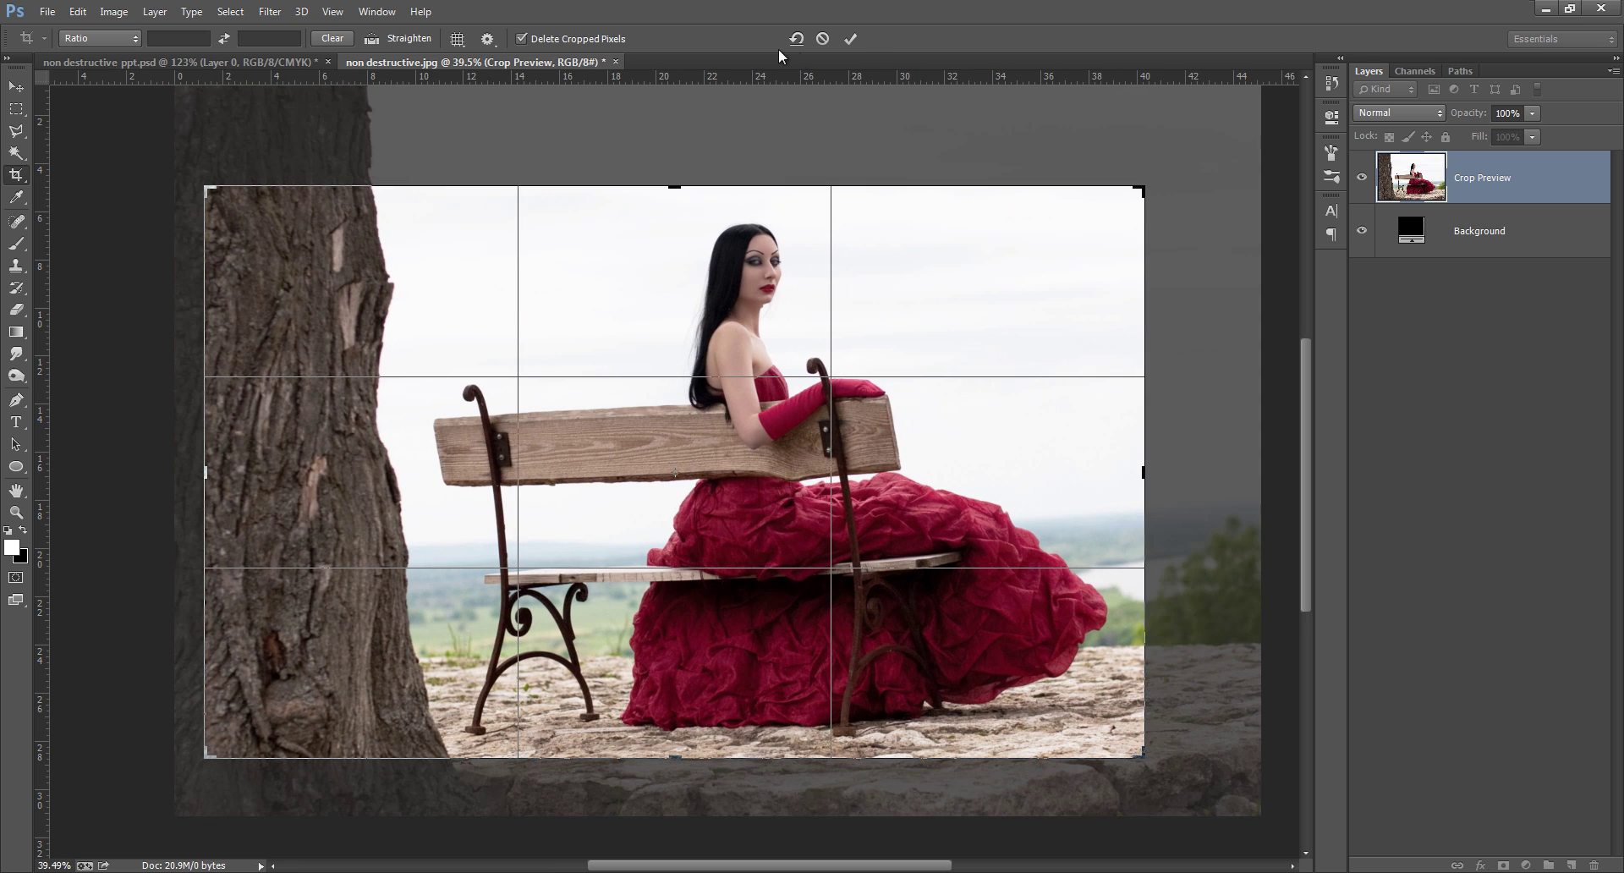
click(850, 39)
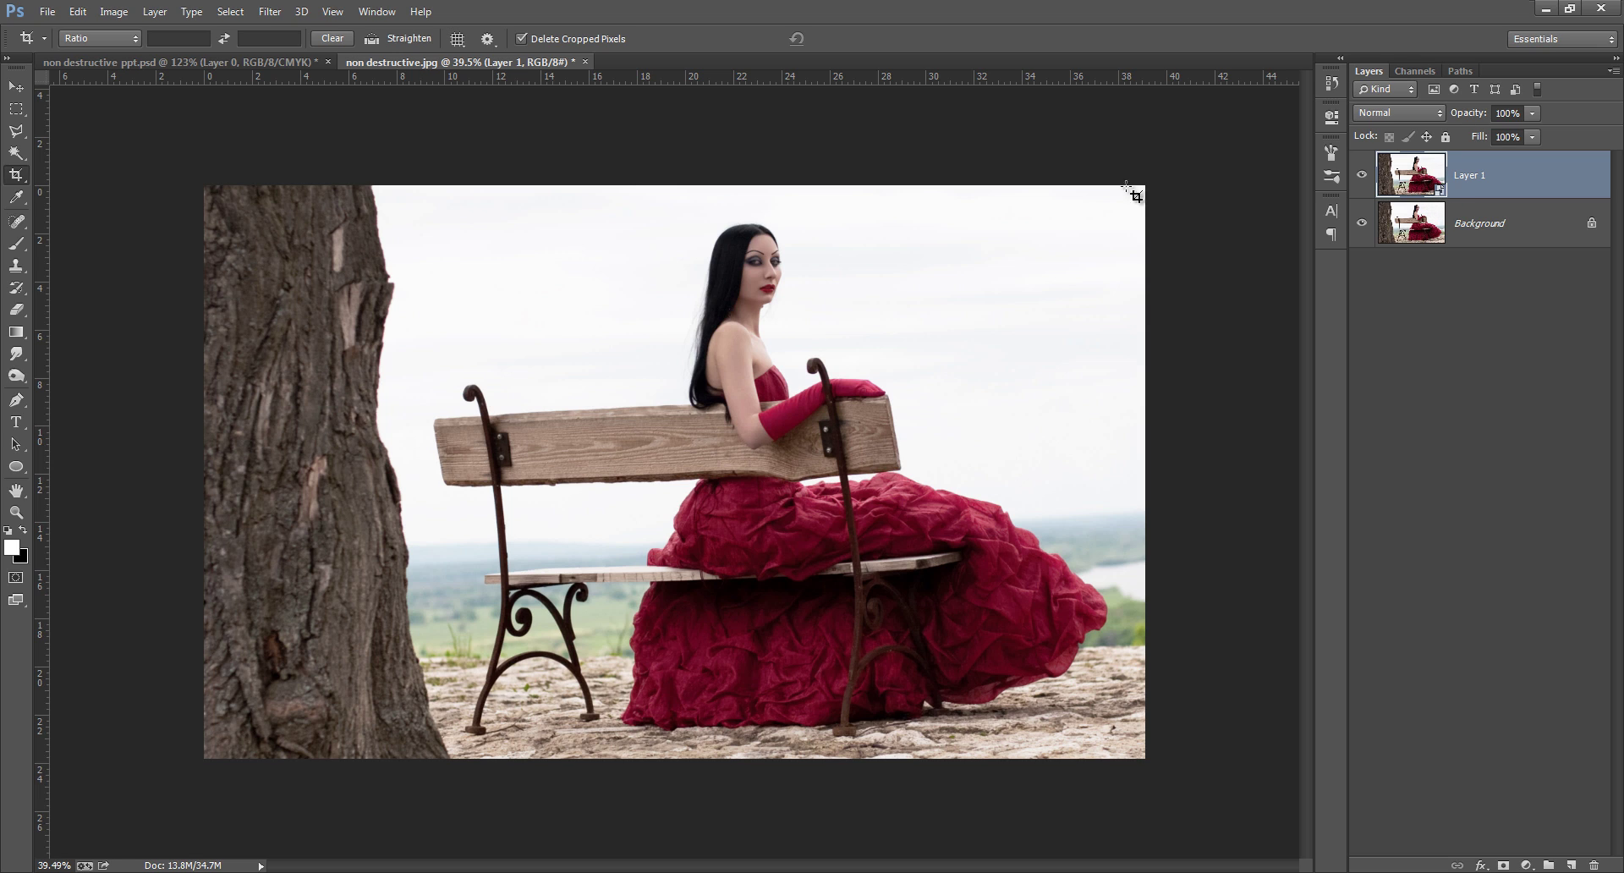
Move Layer 1 around inside the cropped canvas to check its preserved image areas, leaving more of the scene's right side in view
click(15, 85)
drag(674, 246, 616, 417)
drag(498, 362, 645, 221)
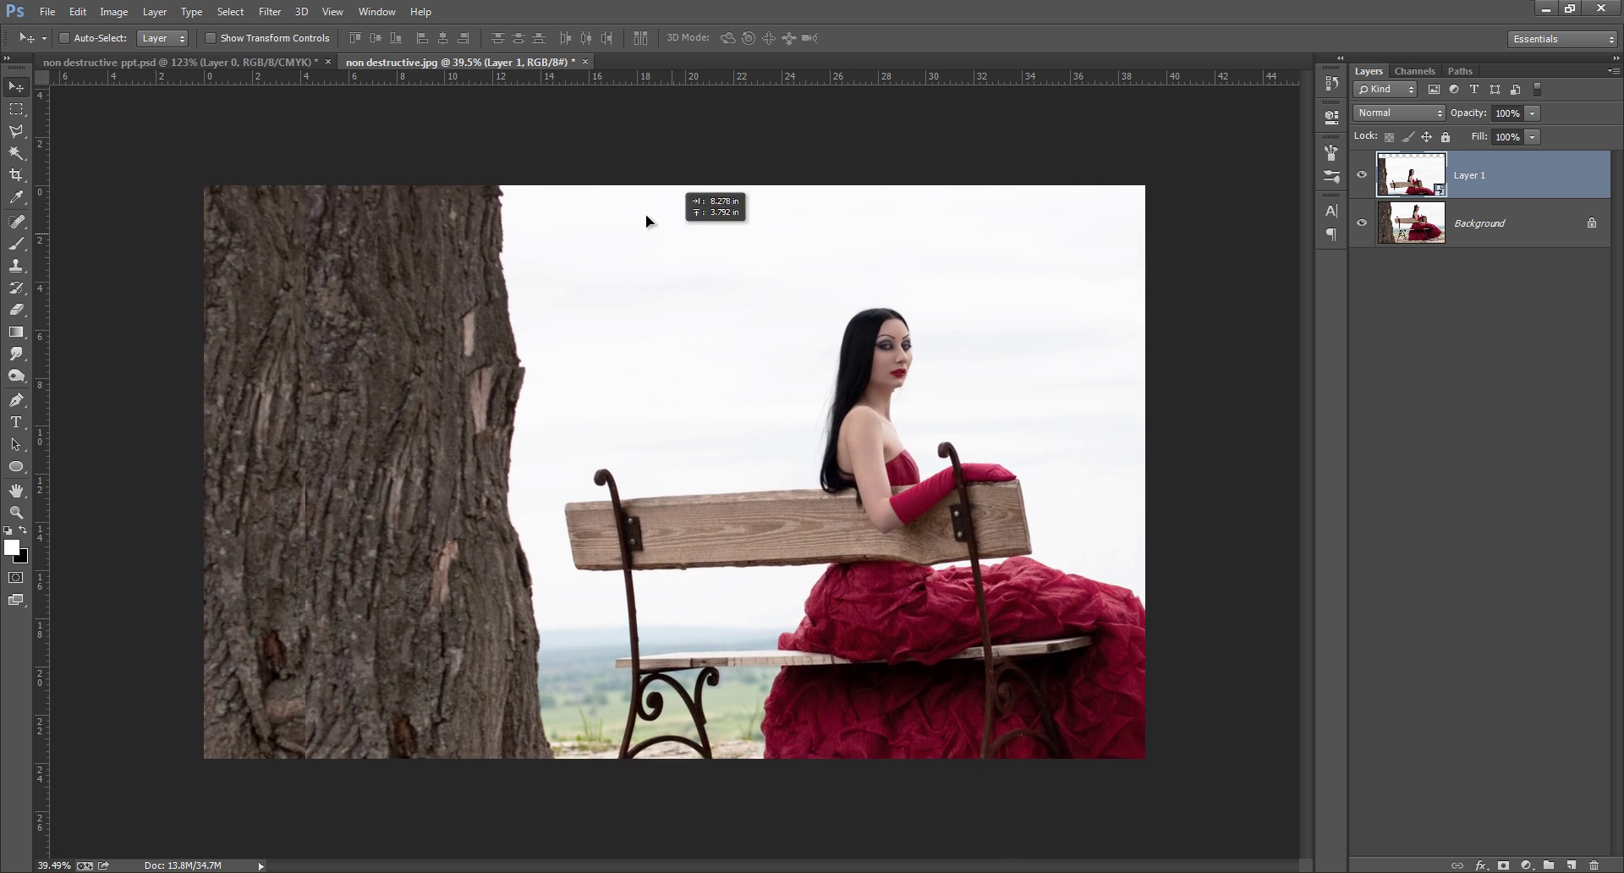
drag(758, 432, 621, 237)
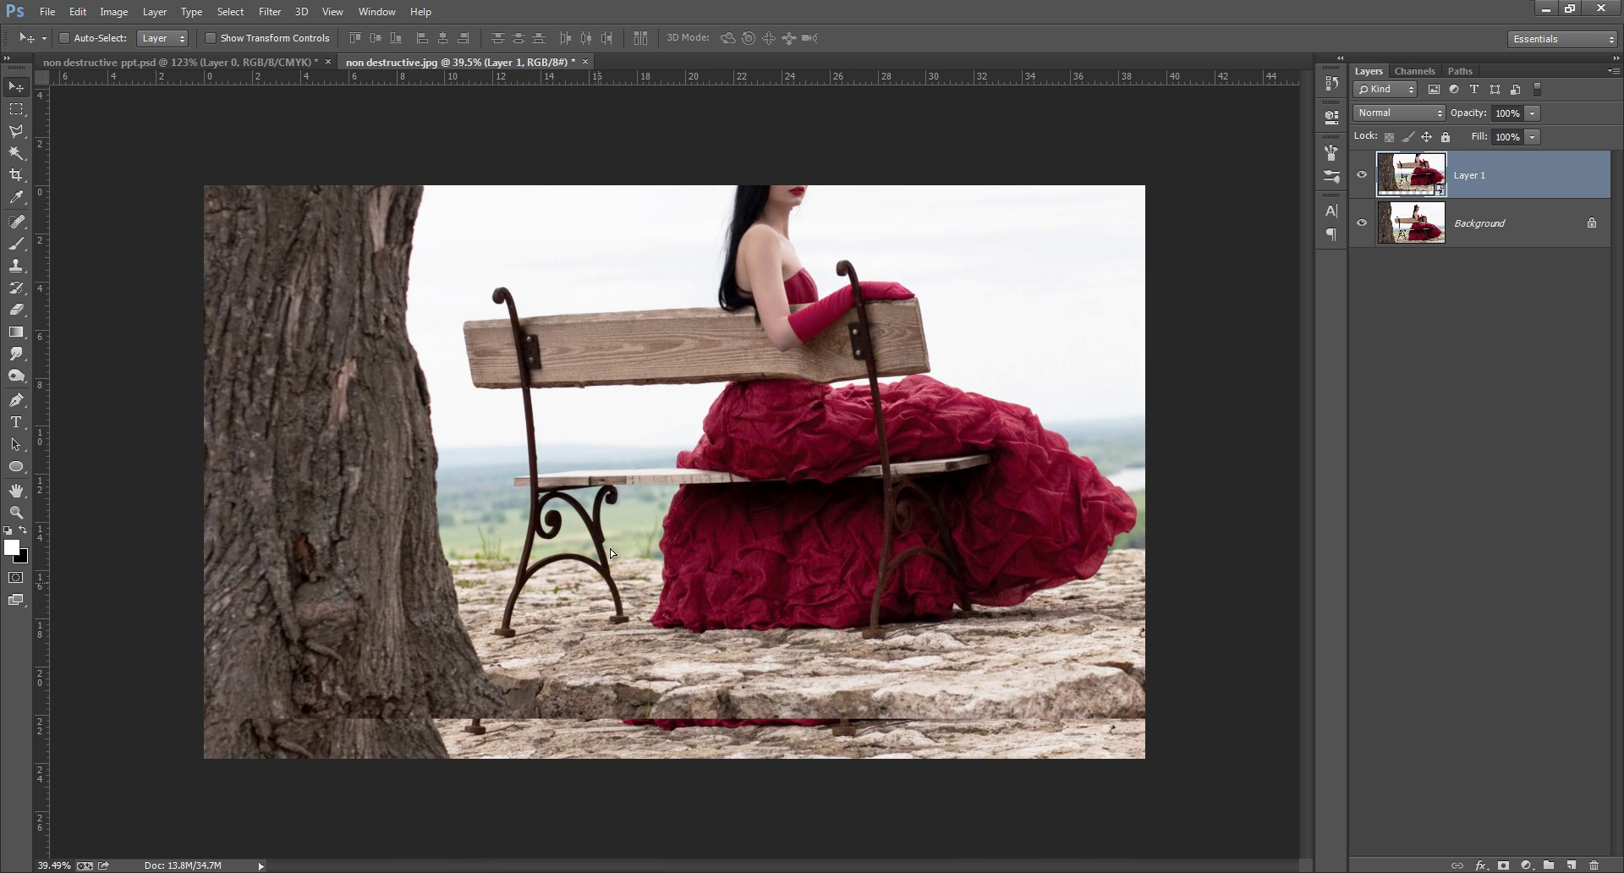
drag(610, 548, 587, 579)
drag(971, 350, 876, 444)
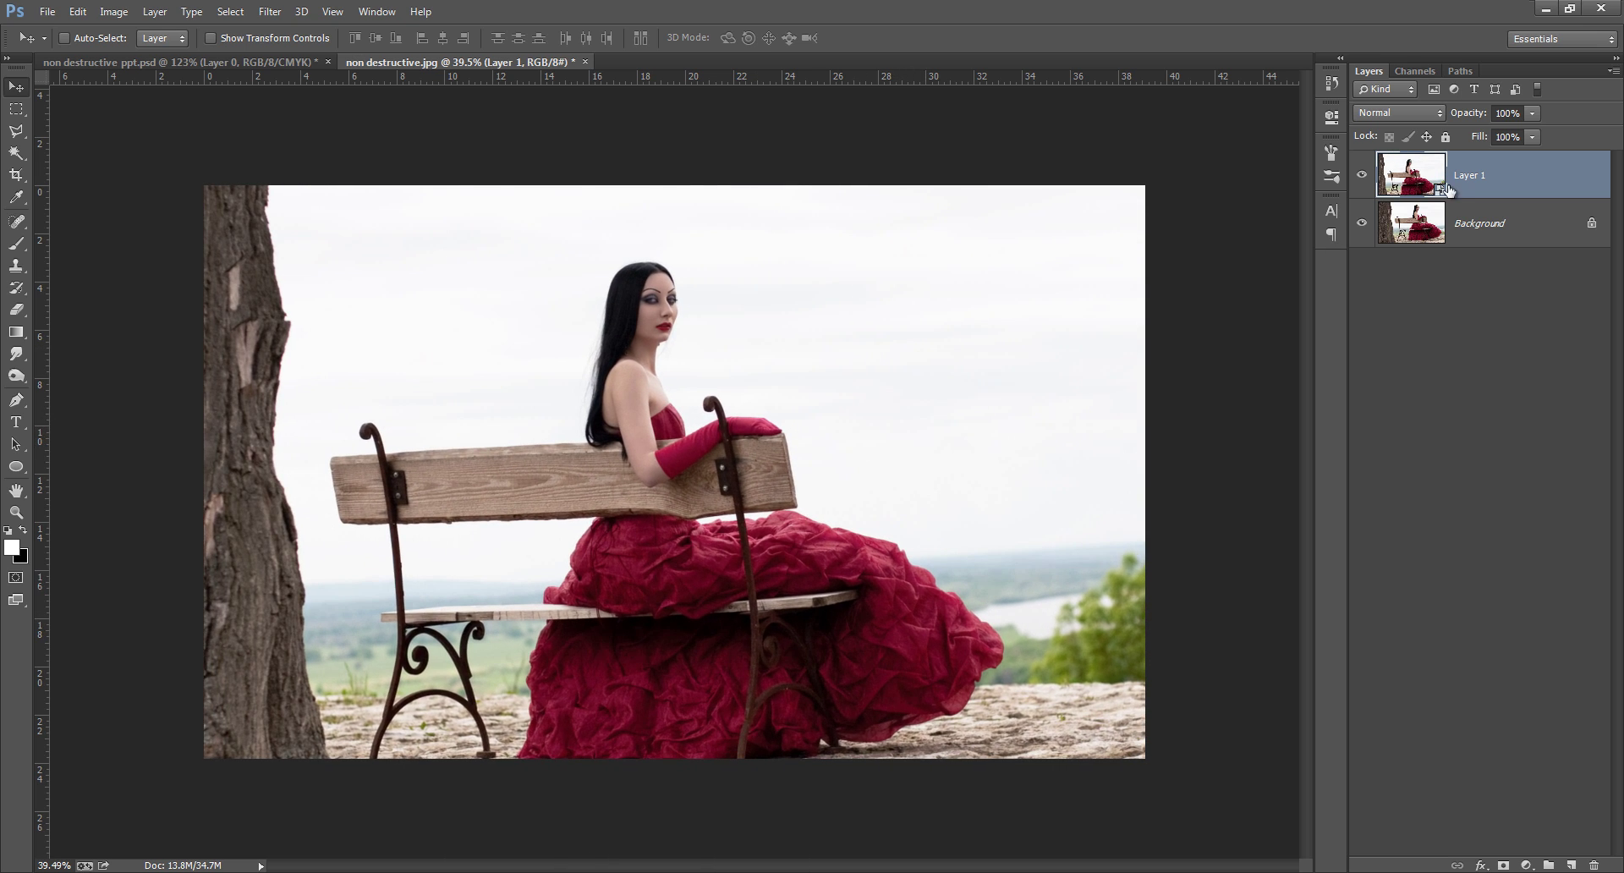
Hide Layer 1, convert the Background to the regular layer Layer 0 and test moving it
click(1362, 177)
double_click(1590, 224)
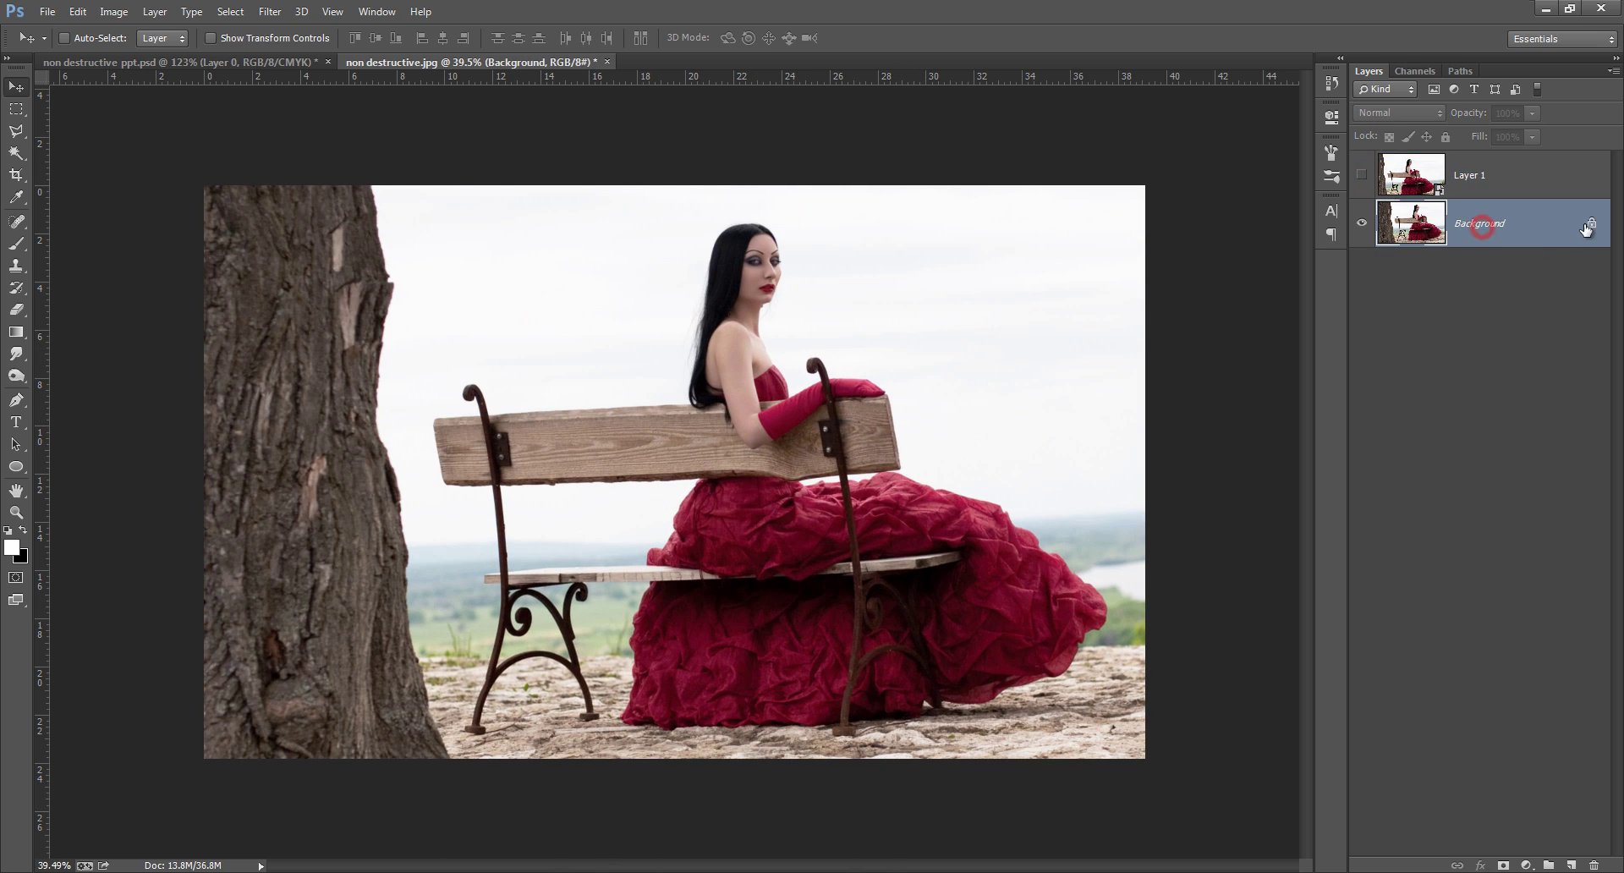
click(948, 286)
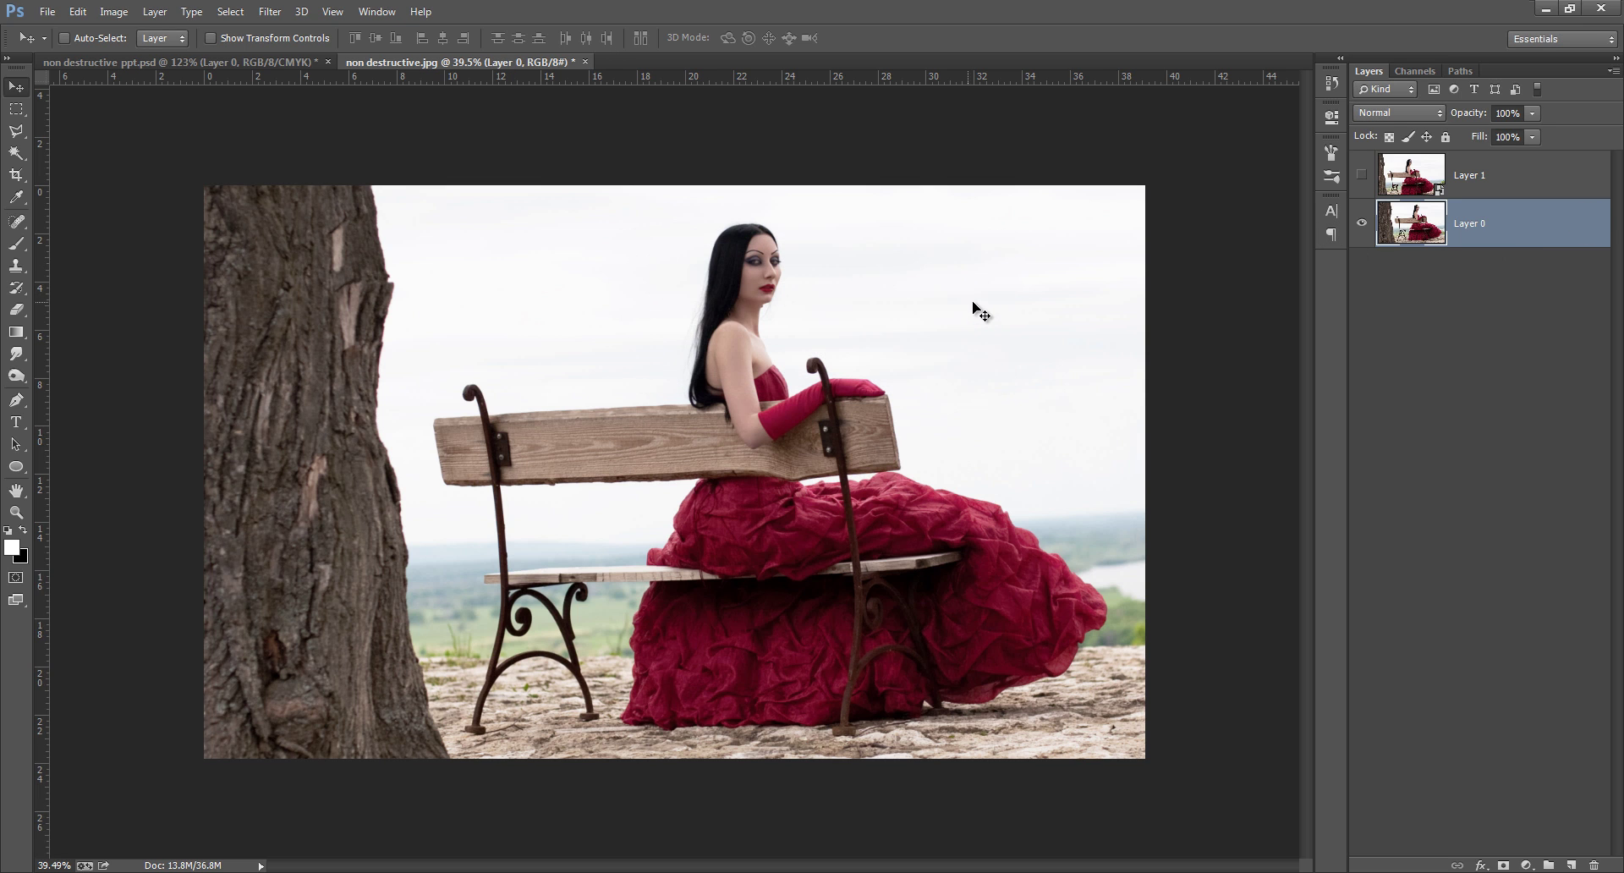
mouse_move(982, 315)
mouse_down()
mouse_move(905, 333)
mouse_move(972, 363)
mouse_move(1040, 279)
mouse_move(1018, 325)
mouse_move(993, 321)
mouse_up()
Show Layer 1 again and move it slightly up and to the right within the canvas
drag(1490, 178, 1413, 211)
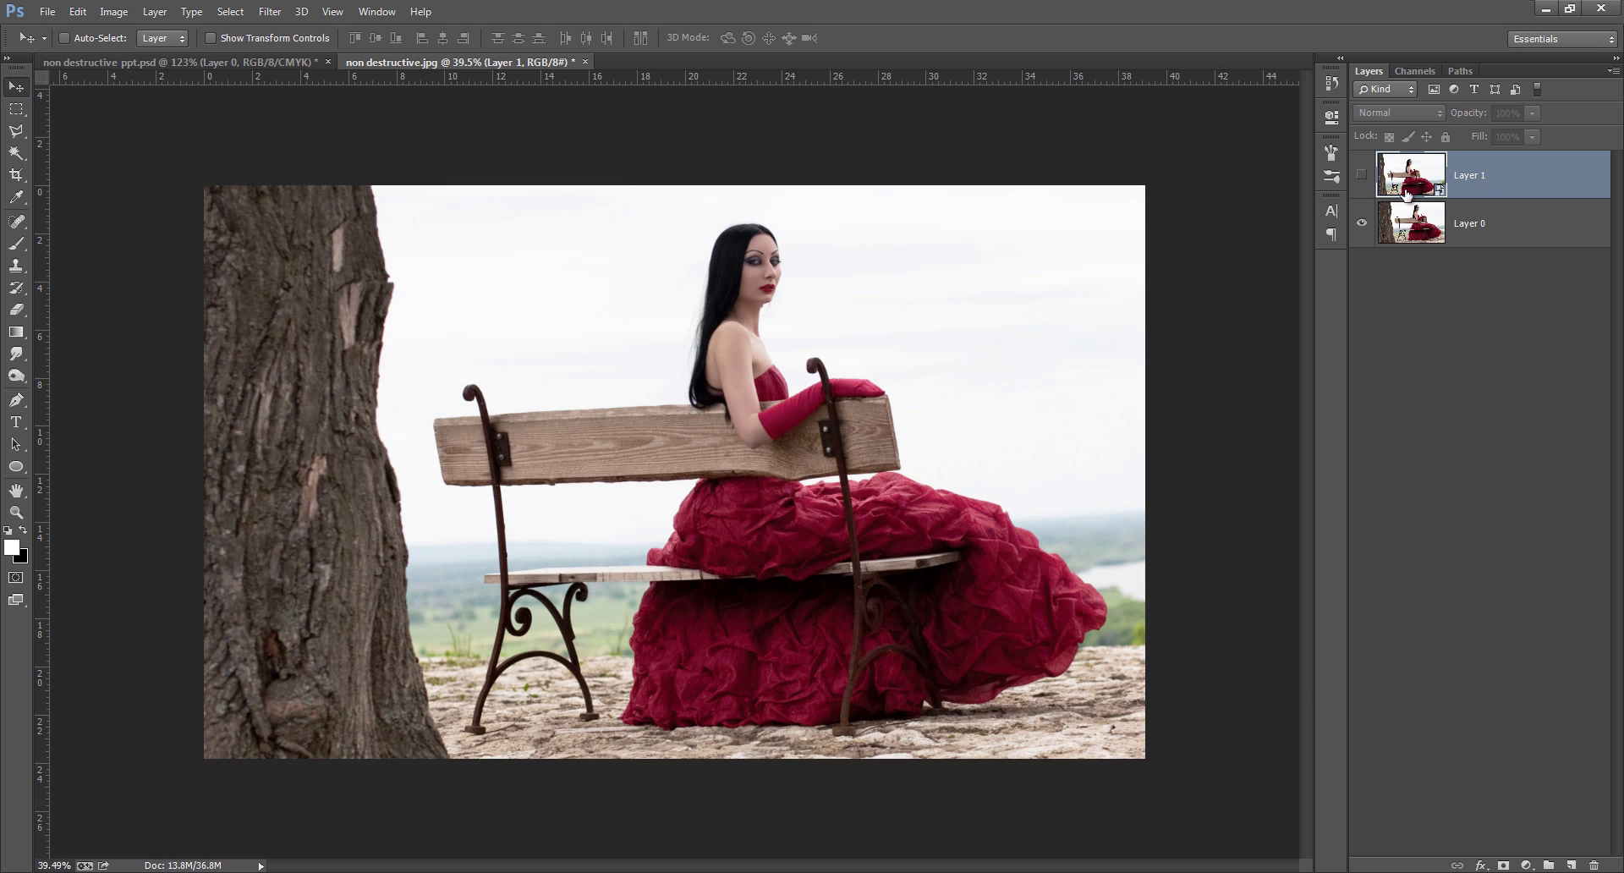
click(1362, 175)
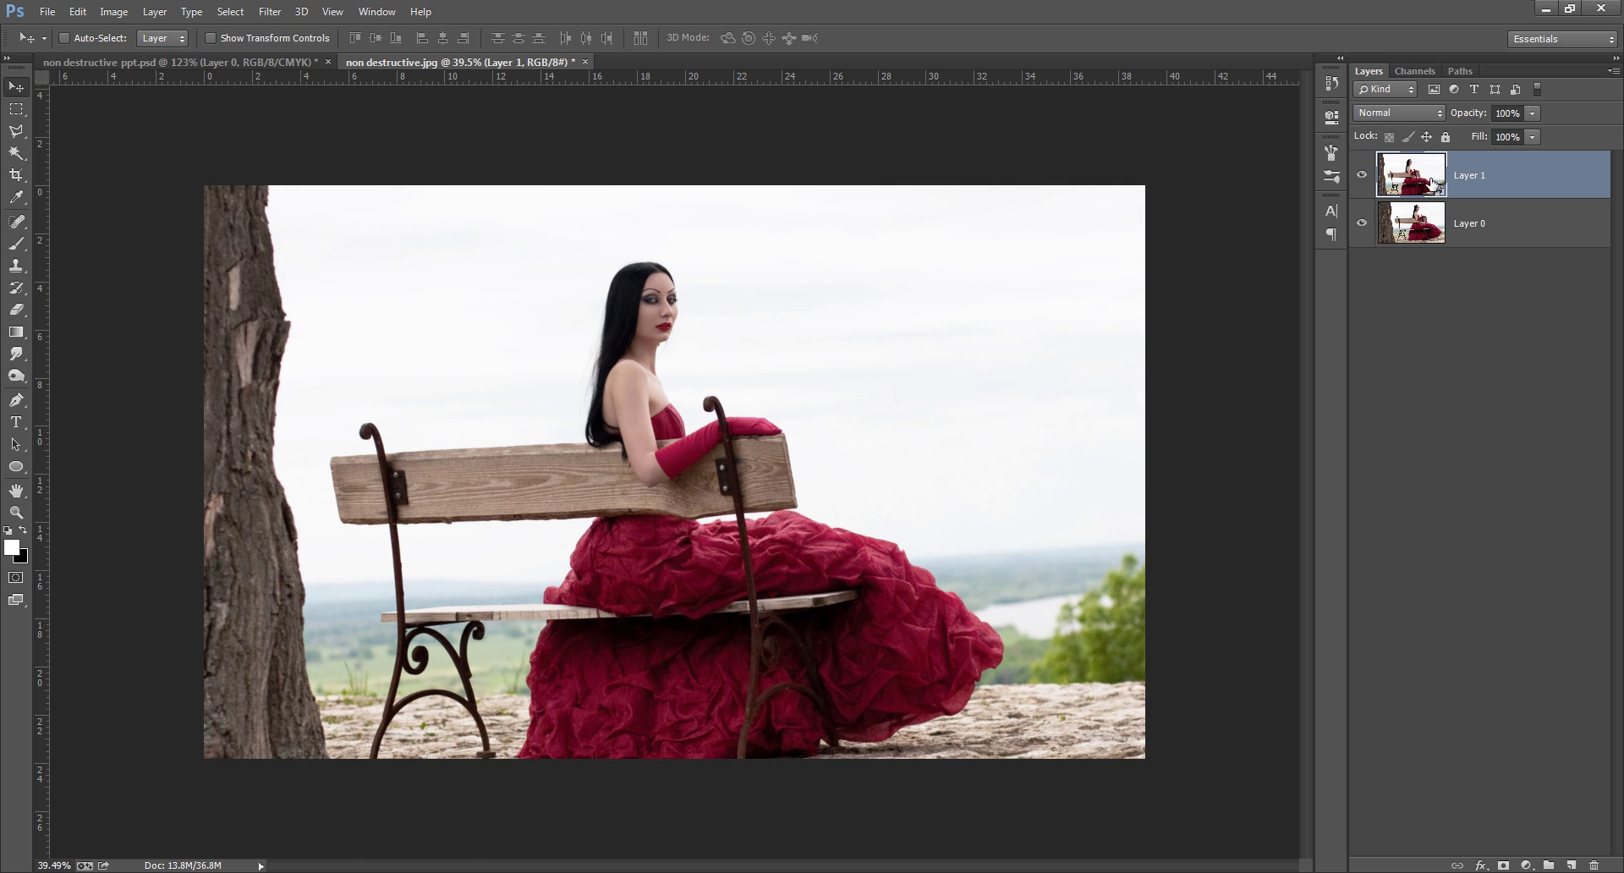
drag(922, 363, 942, 325)
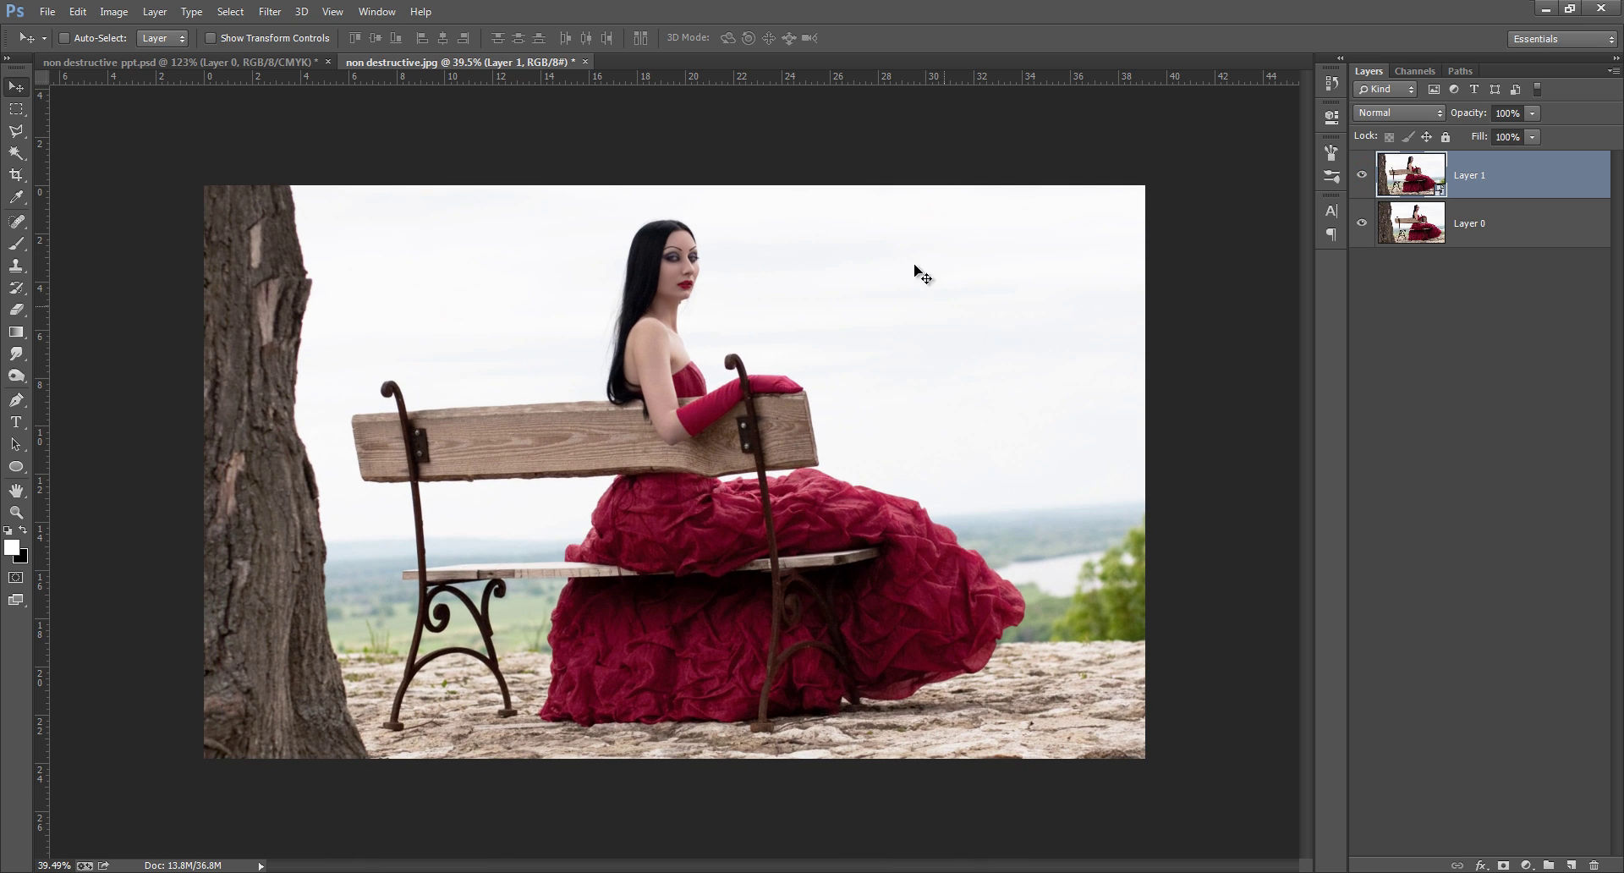
Crop the photo tightly around the bench backrest and seat to about 20 x 13 in
click(16, 174)
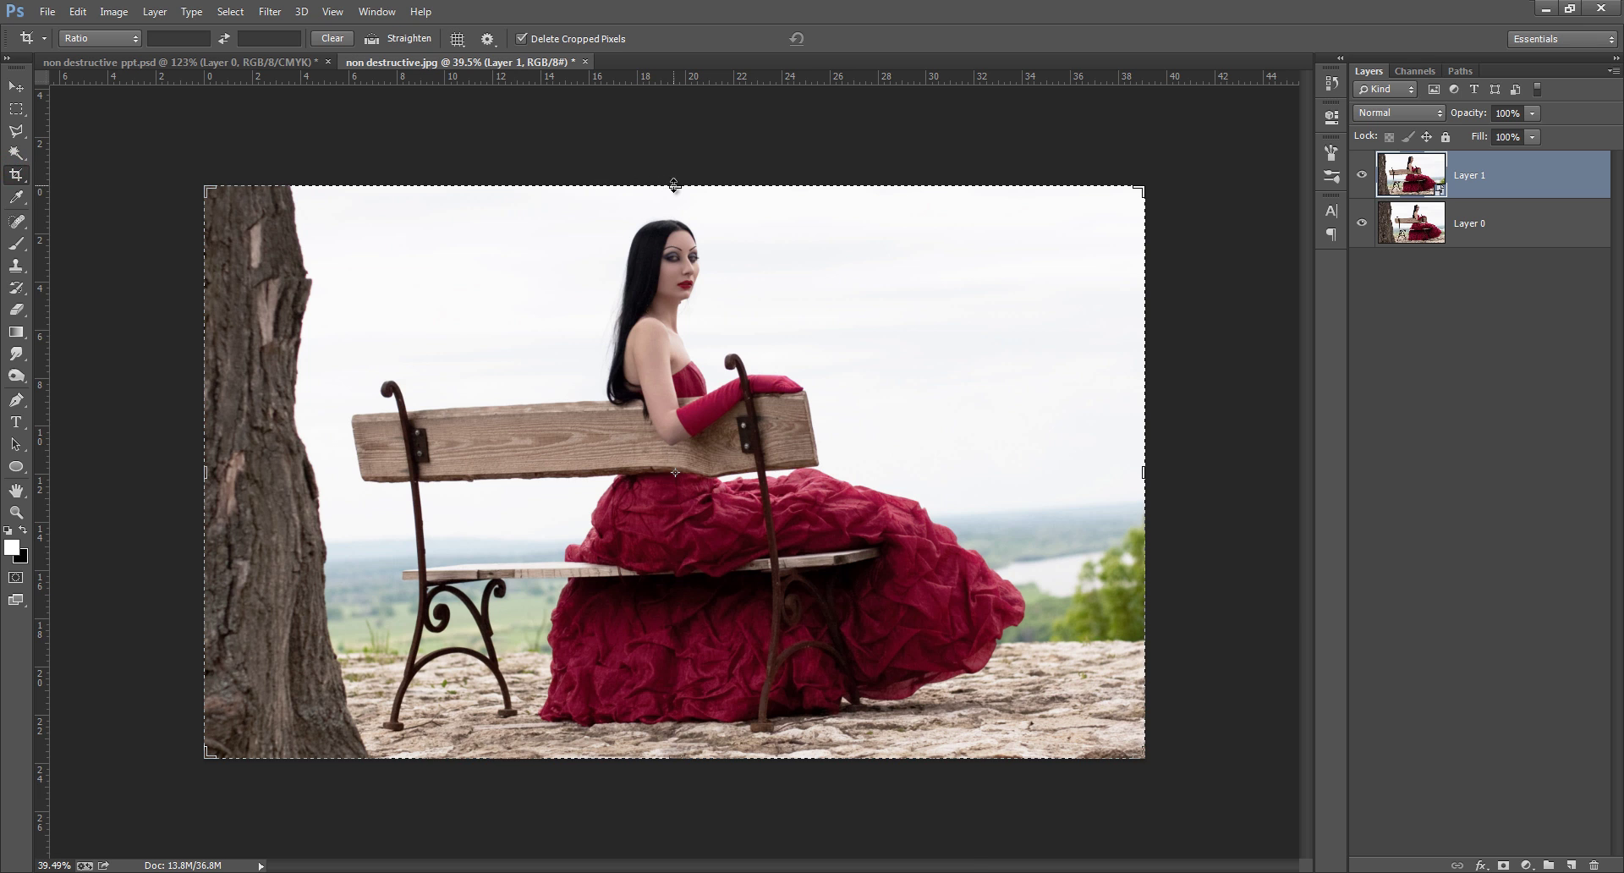
drag(670, 185, 684, 285)
drag(674, 679, 674, 630)
drag(1143, 472, 846, 460)
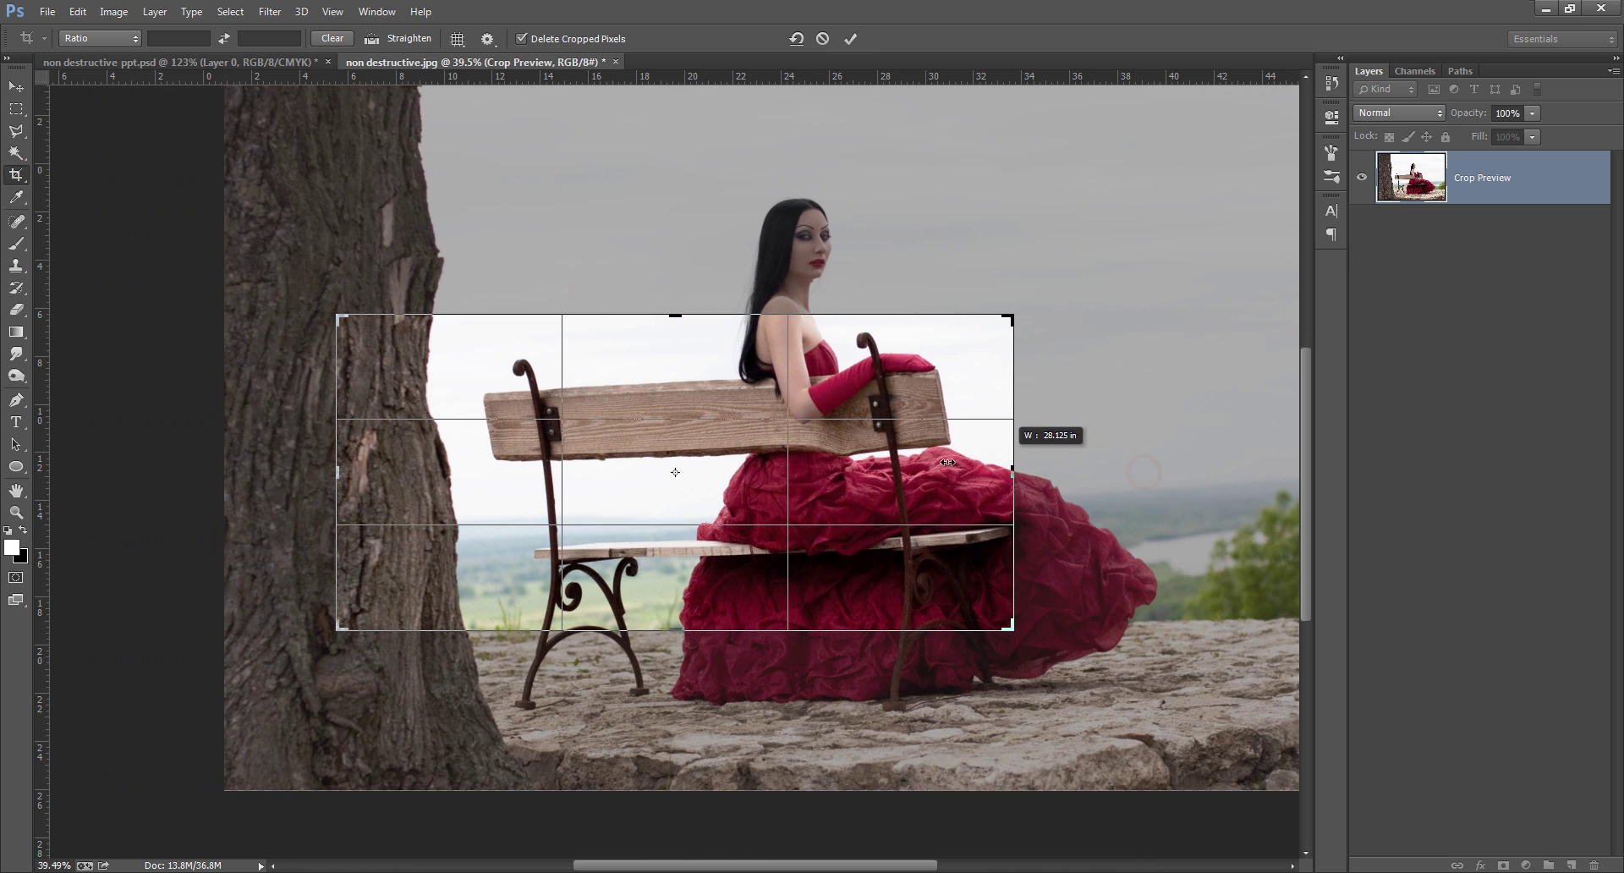
drag(345, 475, 435, 461)
click(850, 39)
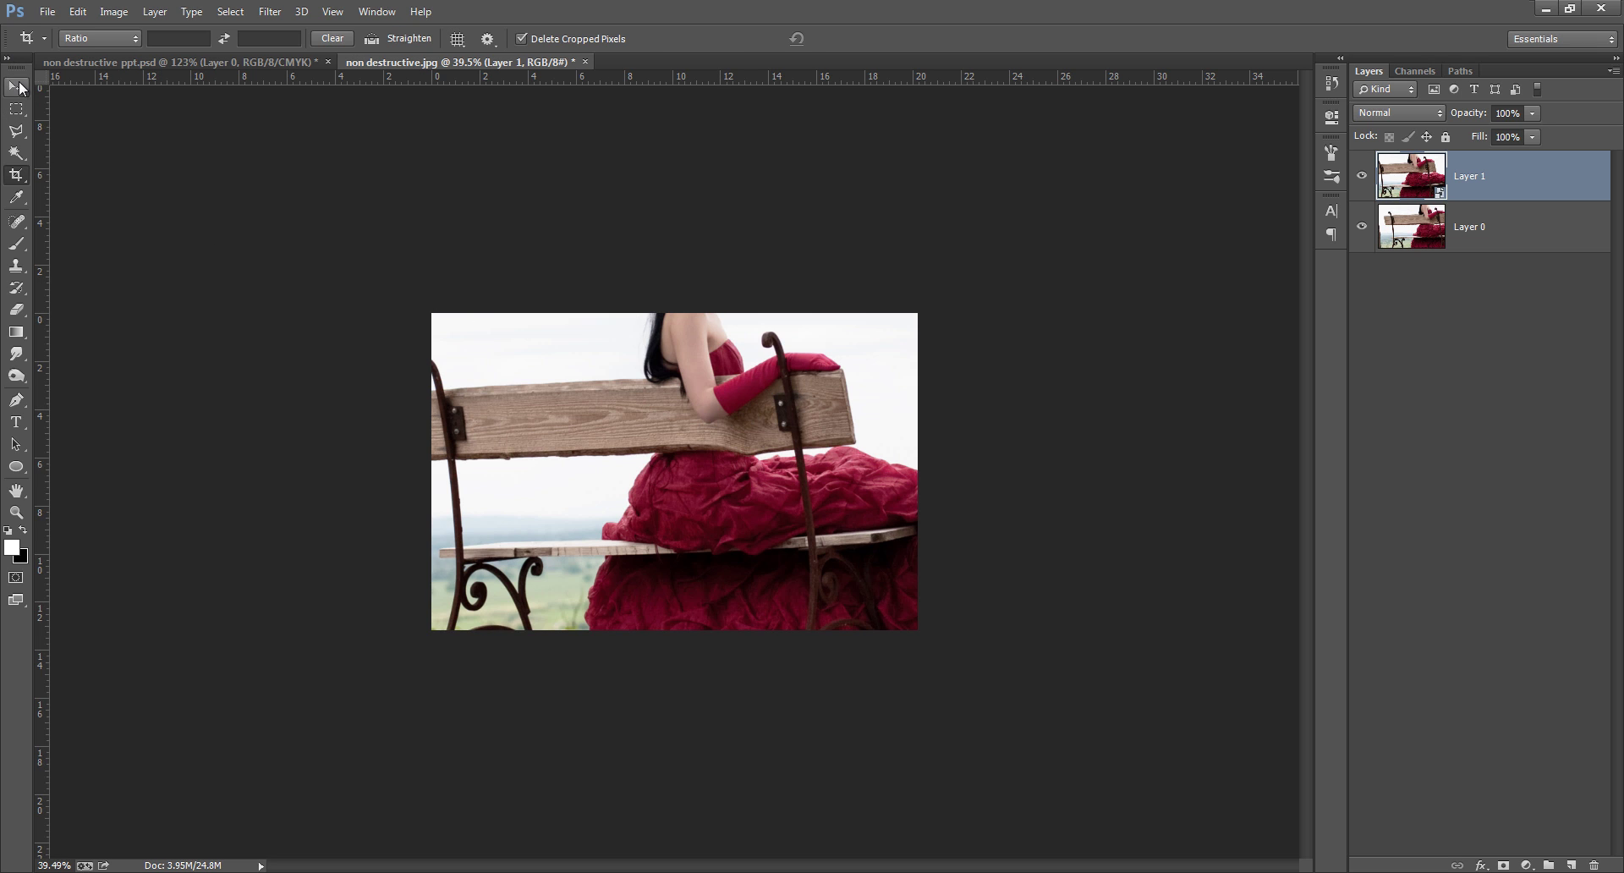
Move Layer 1 inside the small canvas, hide it and select Layer 0 for comparison
click(16, 86)
drag(758, 397, 798, 447)
click(1362, 175)
click(1436, 225)
Undo the layer changes and the tight second crop
key(ctrl+alt+z)
key(ctrl+alt+z)
key(ctrl+alt+z)
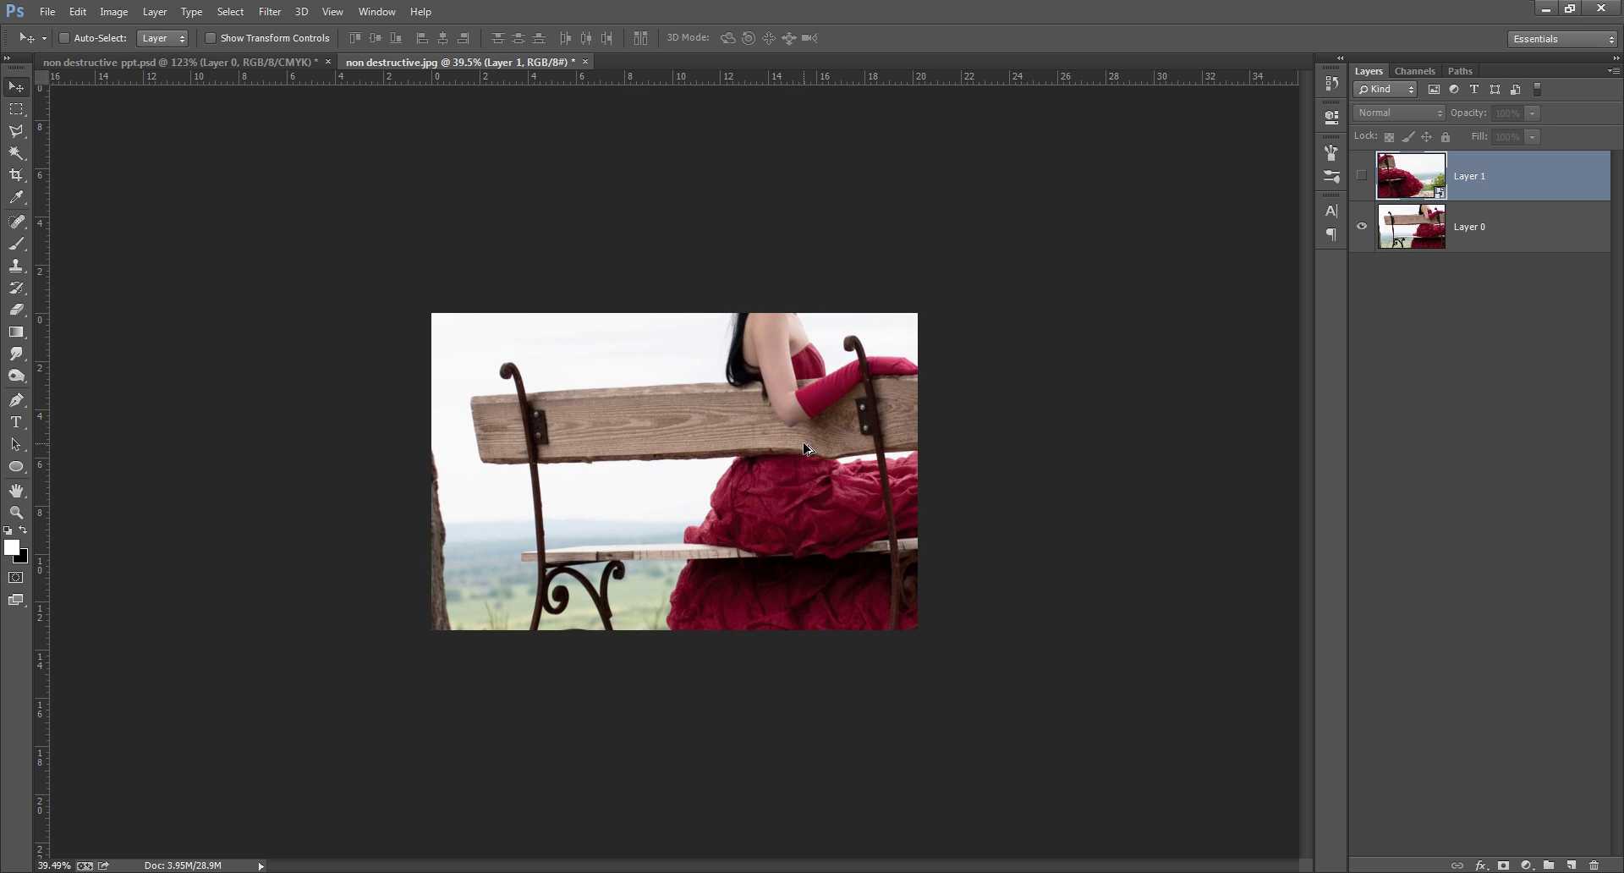
key(ctrl+alt+z)
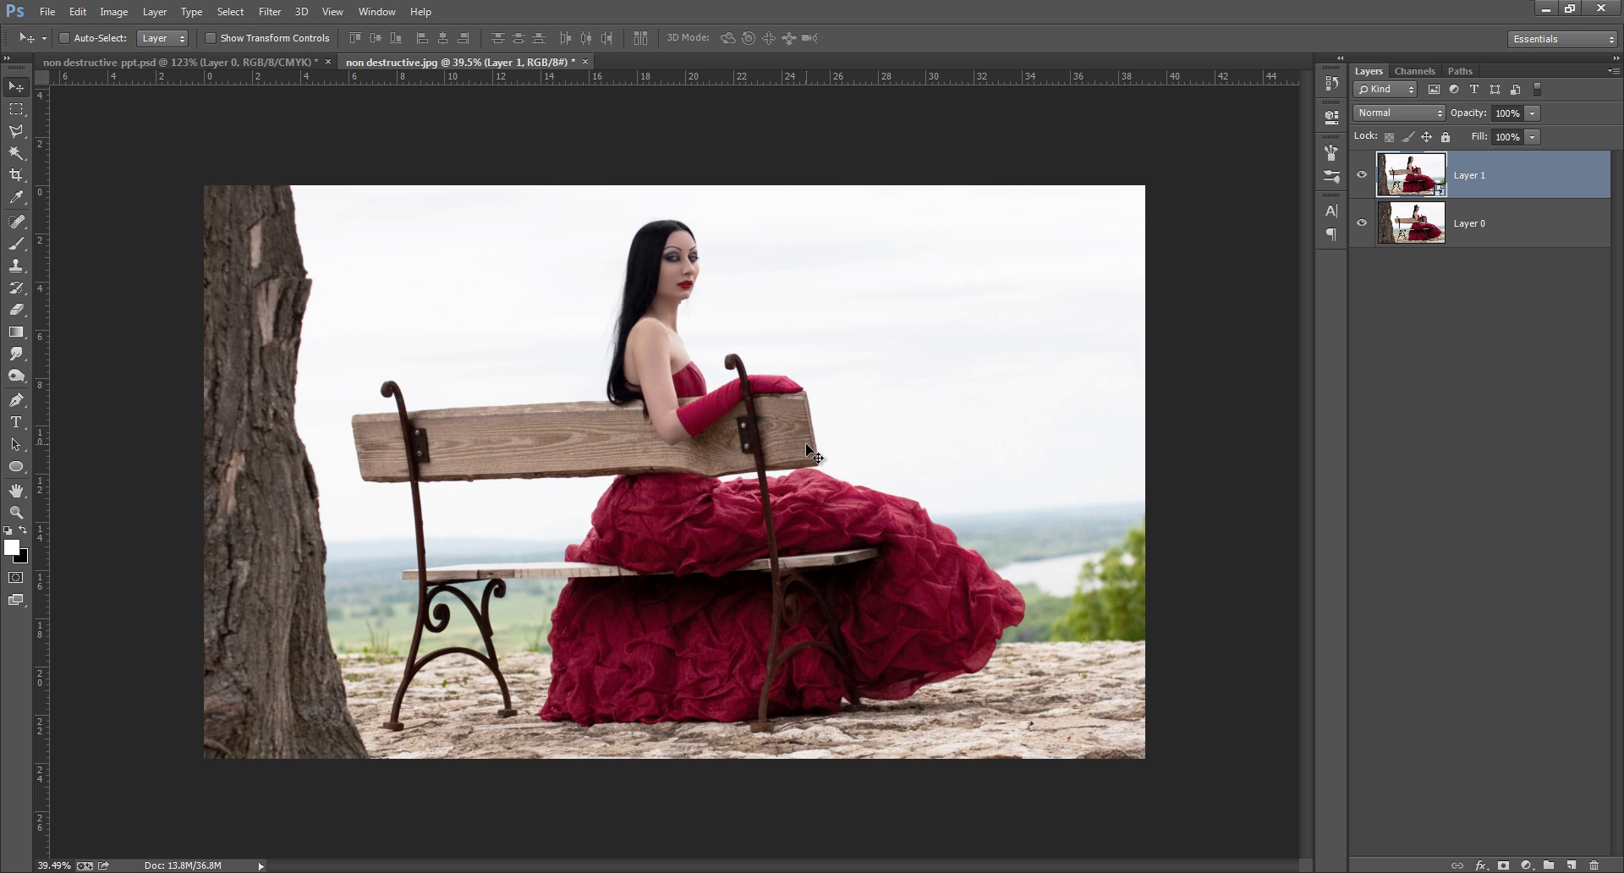
Check the techniques list in non destructive ppt.psd, return to the photo and delete Layer 1
click(201, 63)
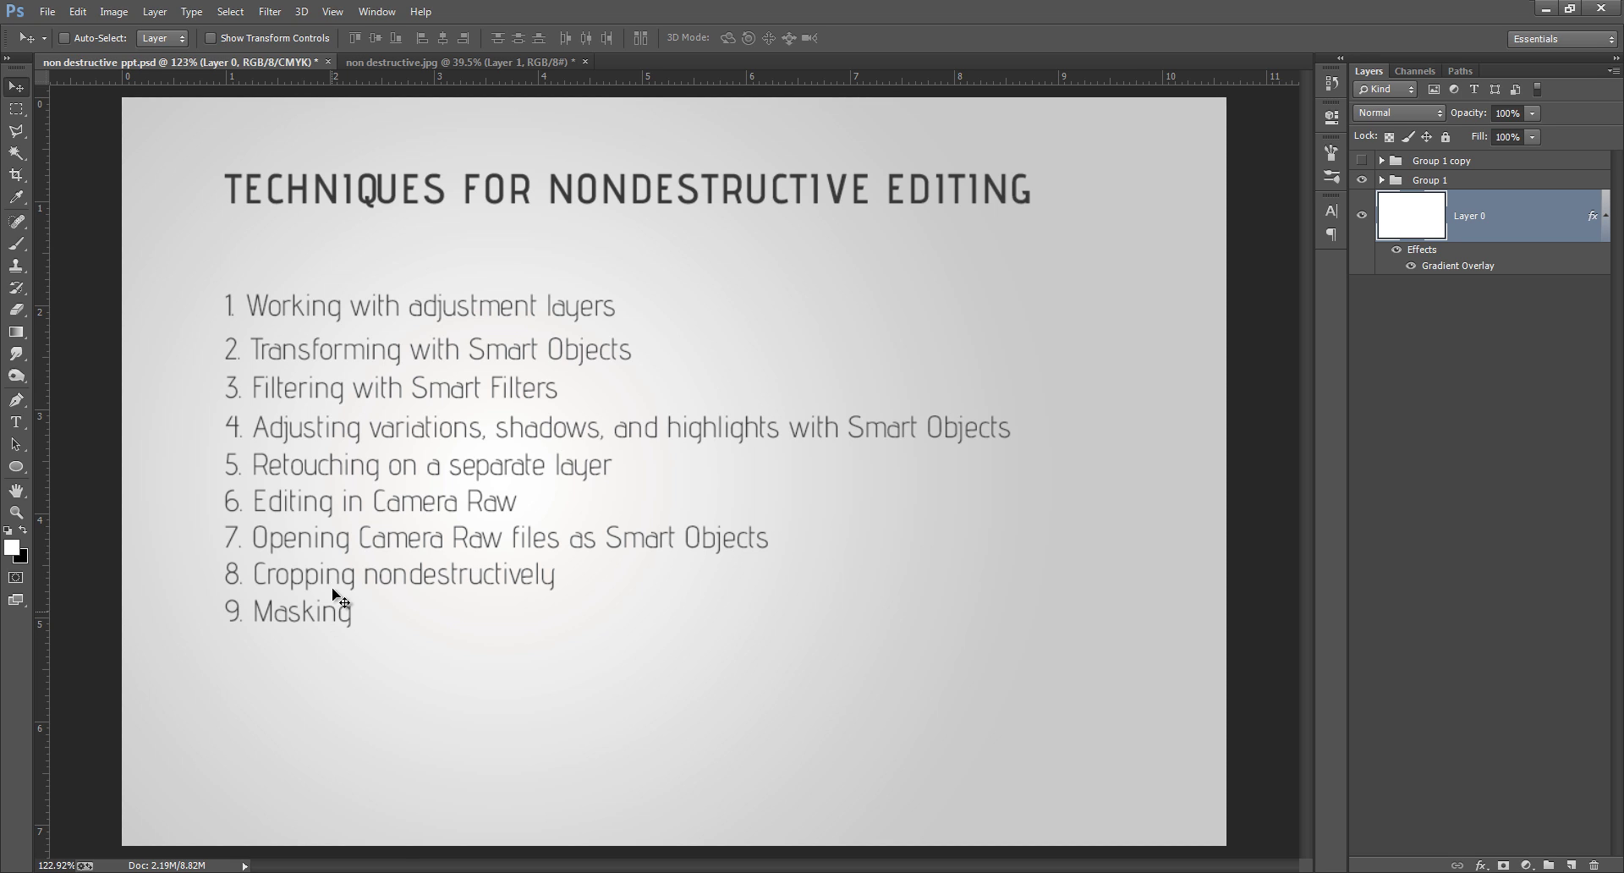
click(435, 63)
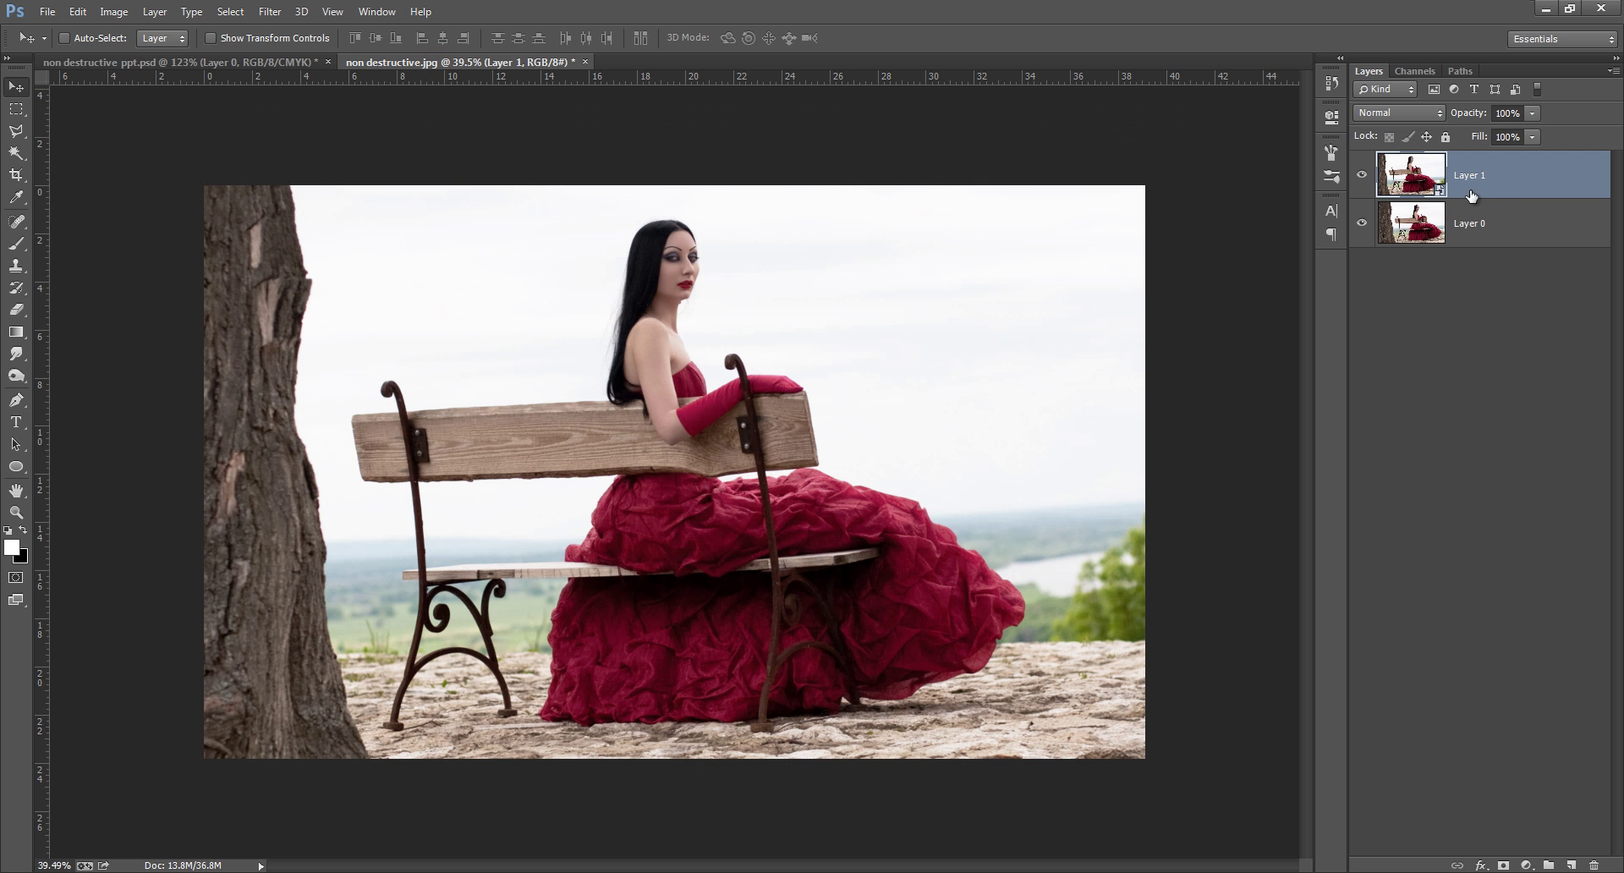
key(Delete)
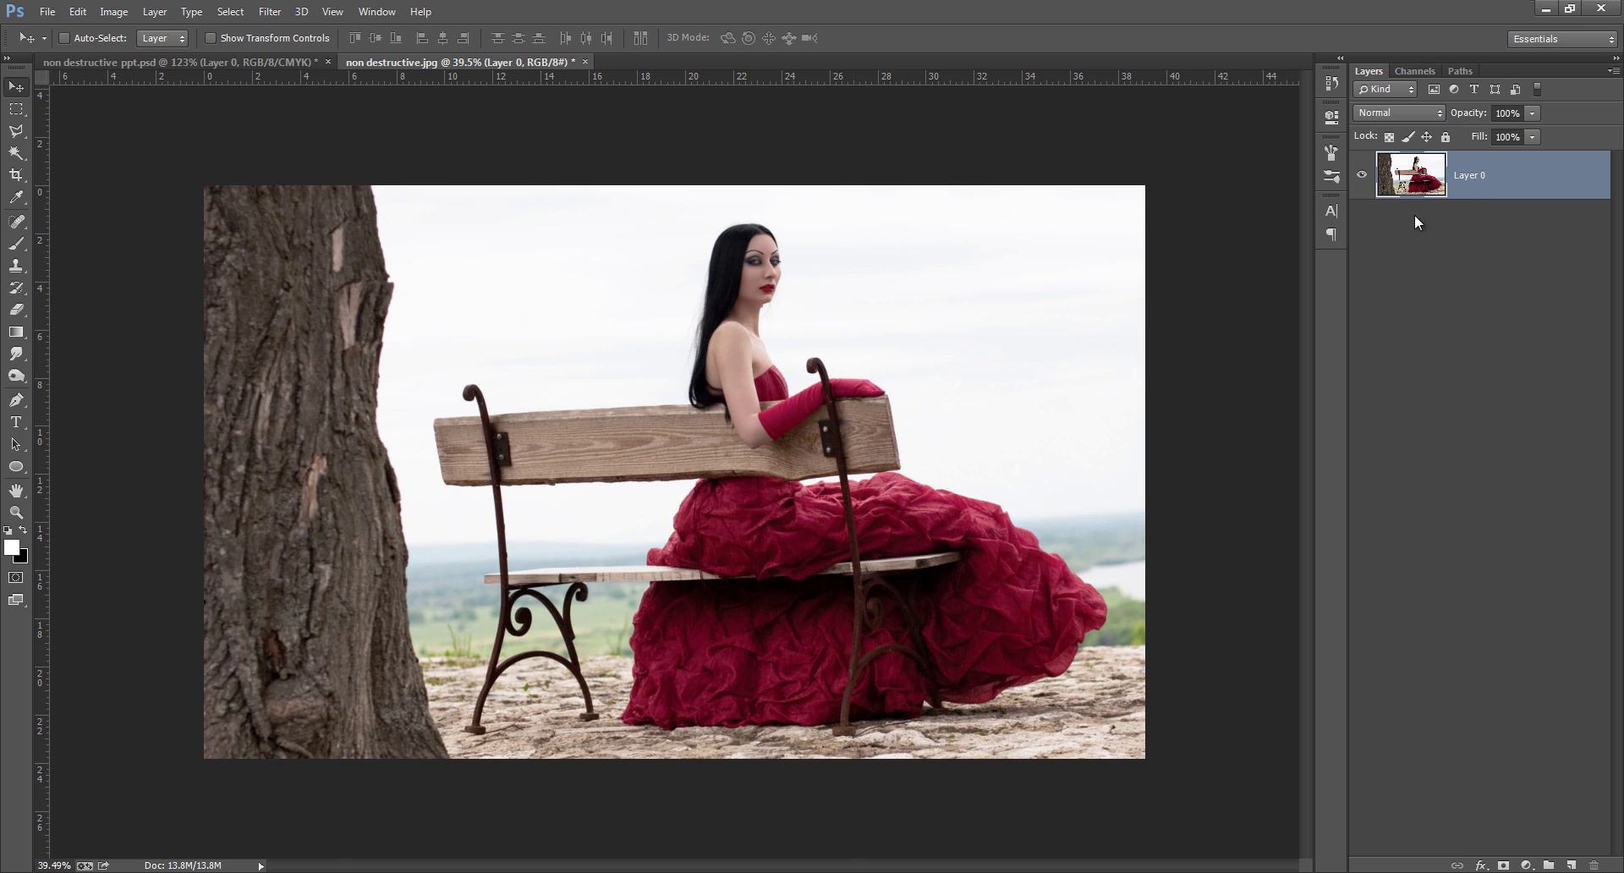
Undo the deletion of Layer 1 and revert the photo to its last saved version
key(ctrl+z)
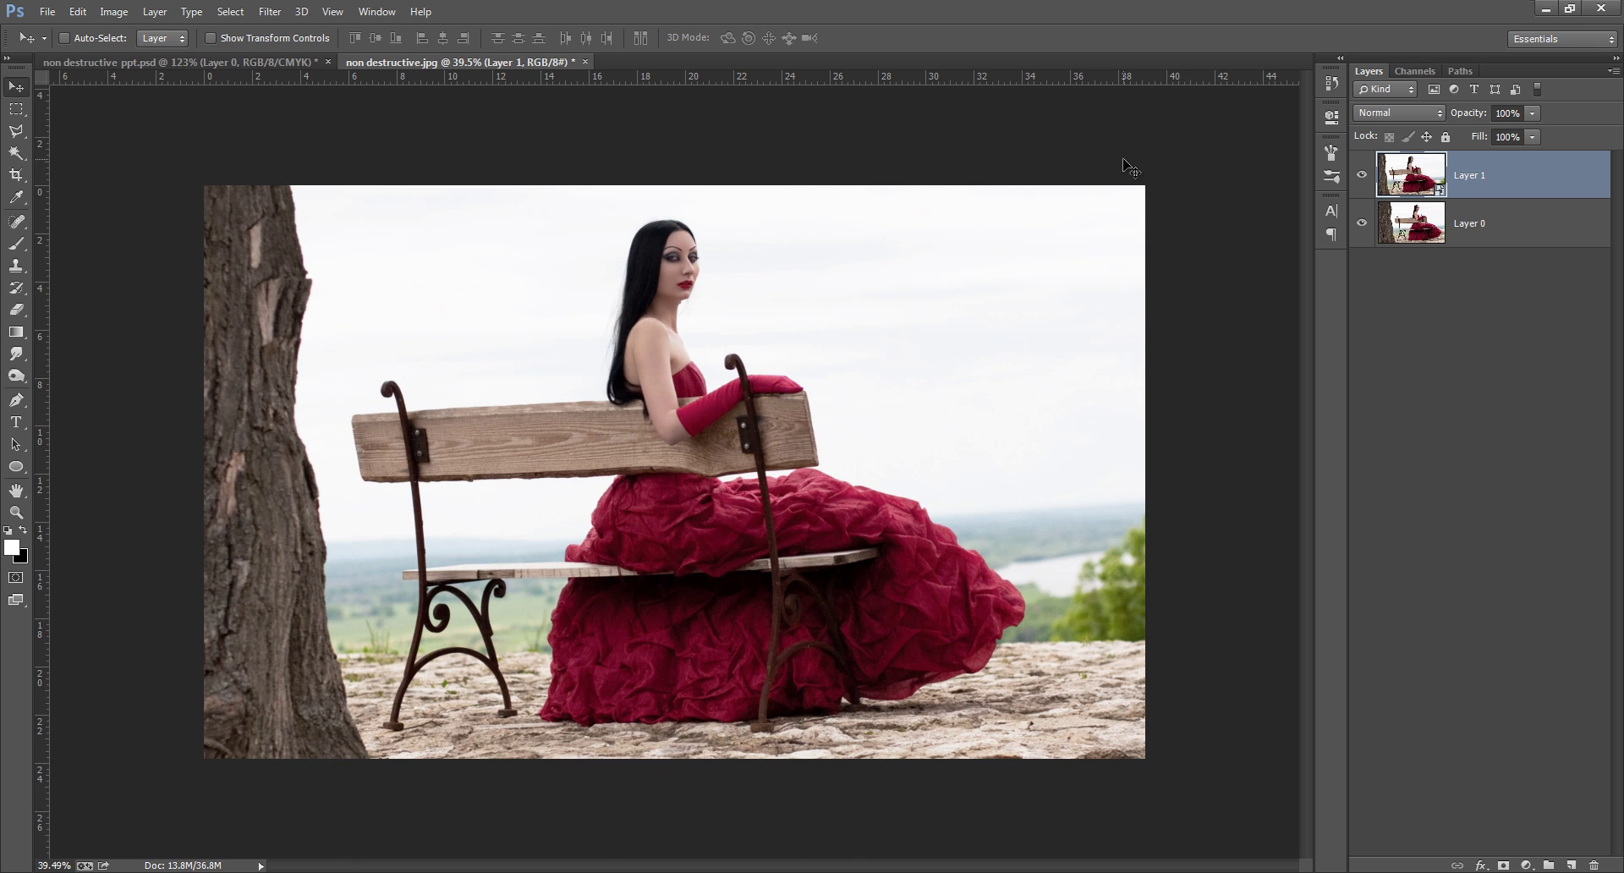
key(F12)
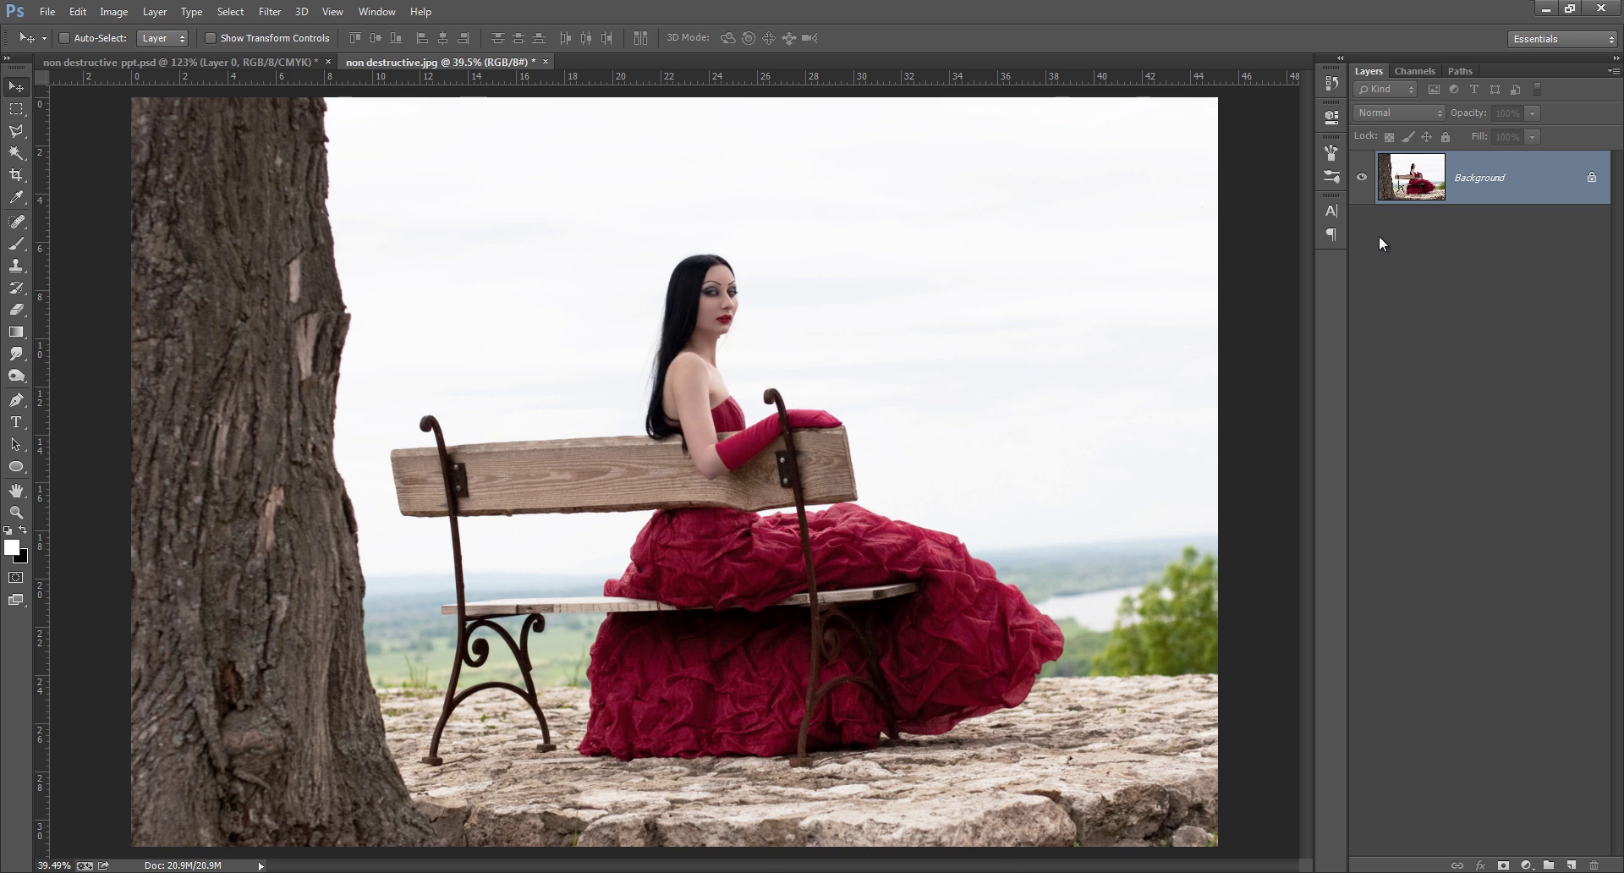
Duplicate the Background layer and convert the copy to a Smart Object
key(ctrl+j)
right_click(1480, 189)
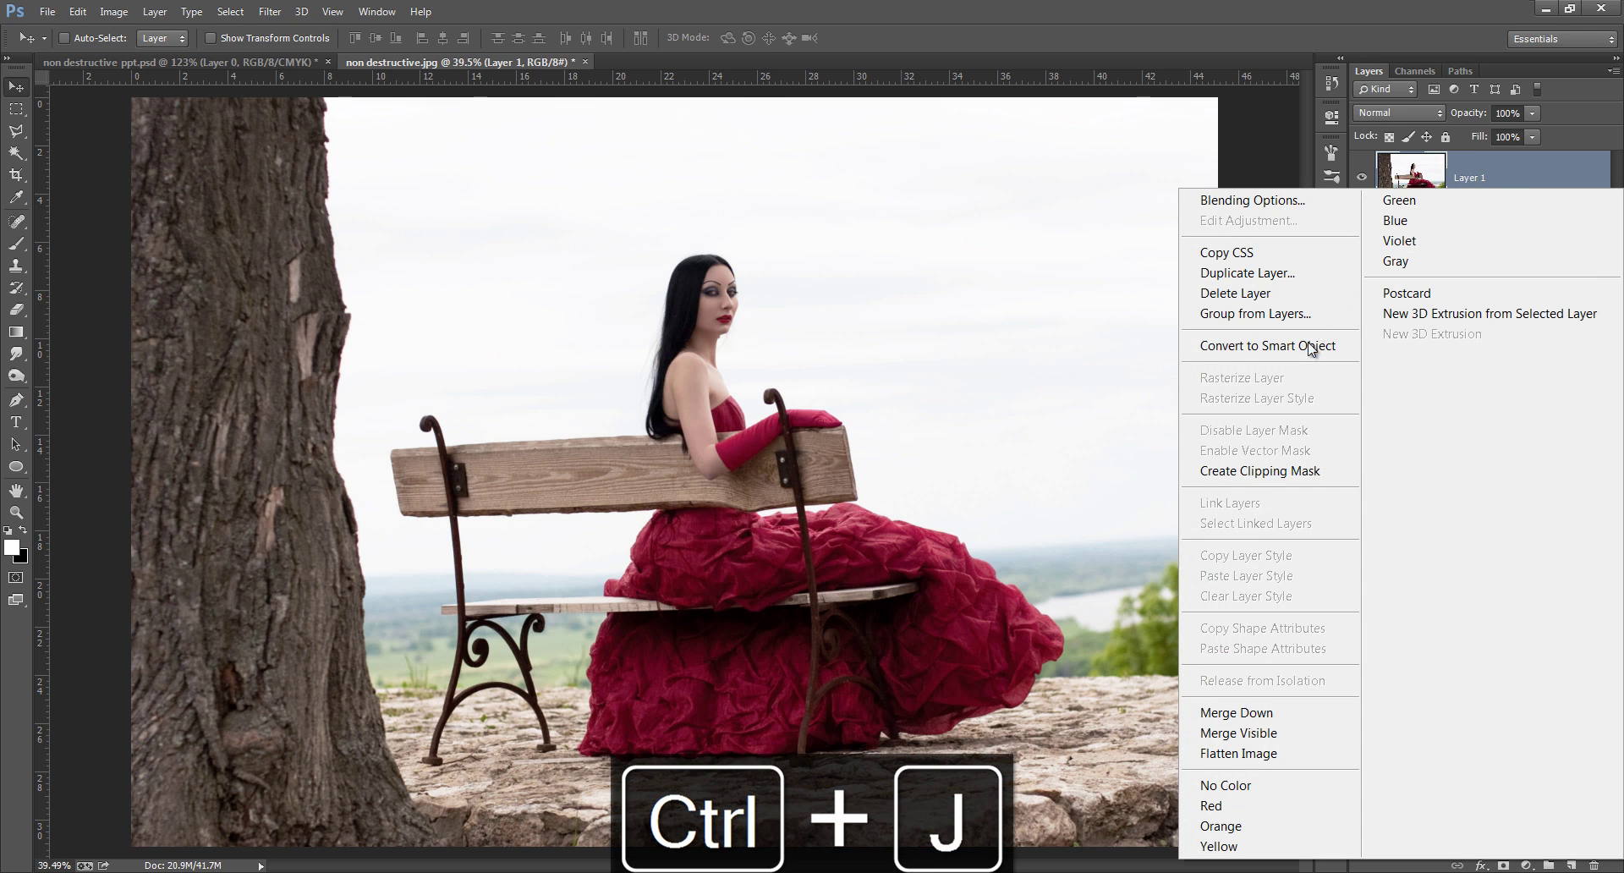
click(1309, 347)
Start a Camera Raw Filter on Layer 1 with Exposure -0.90, Highlights -100, Shadows +59 and Whites +34
click(269, 12)
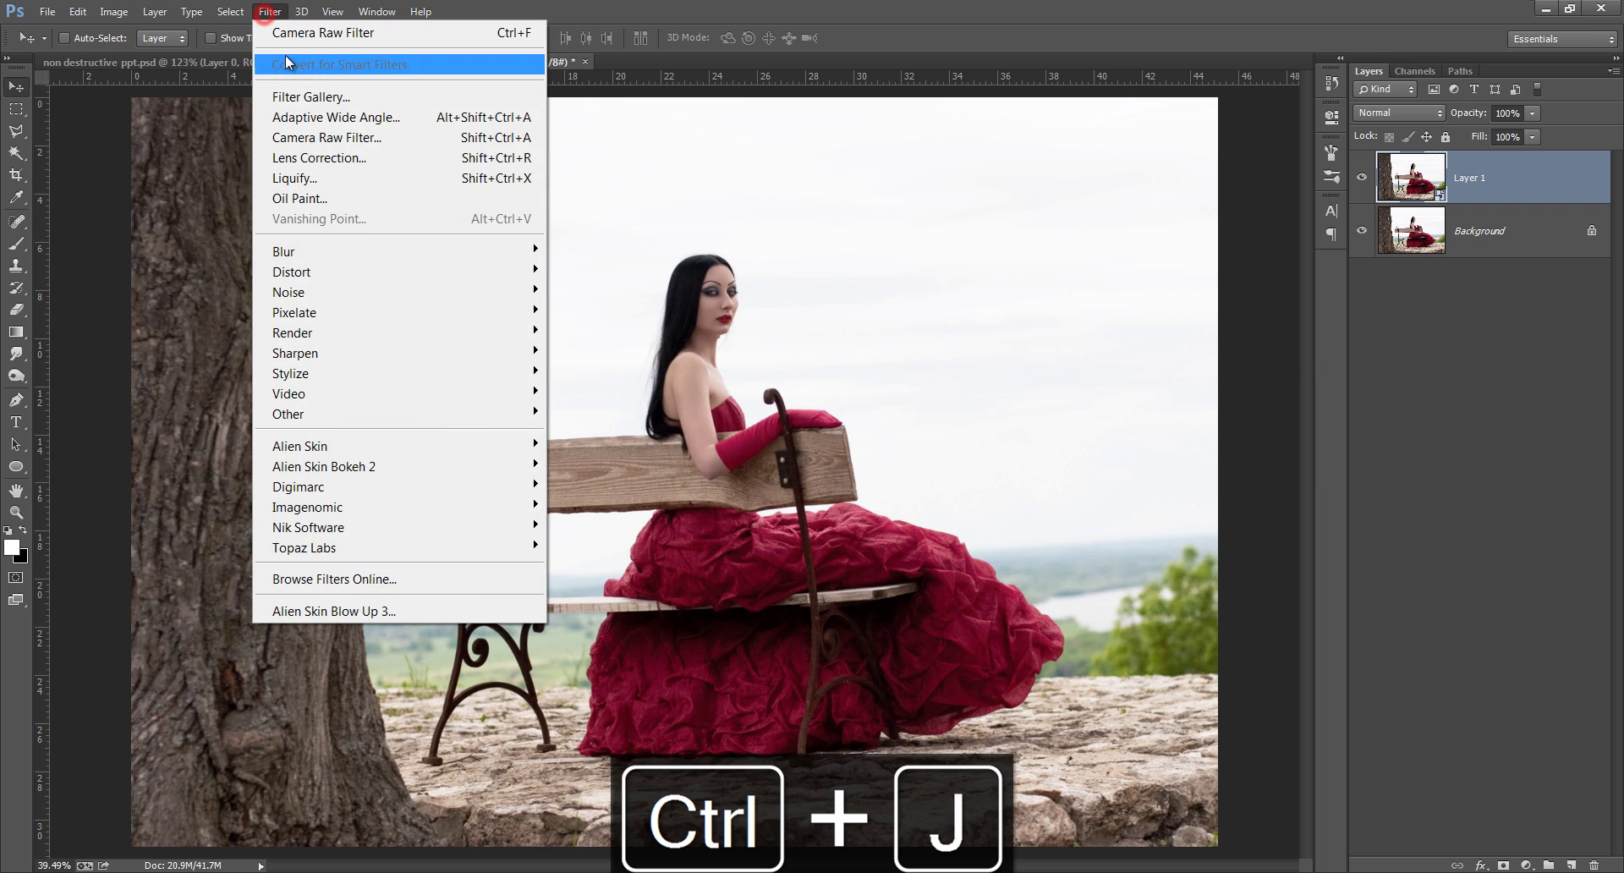
click(296, 32)
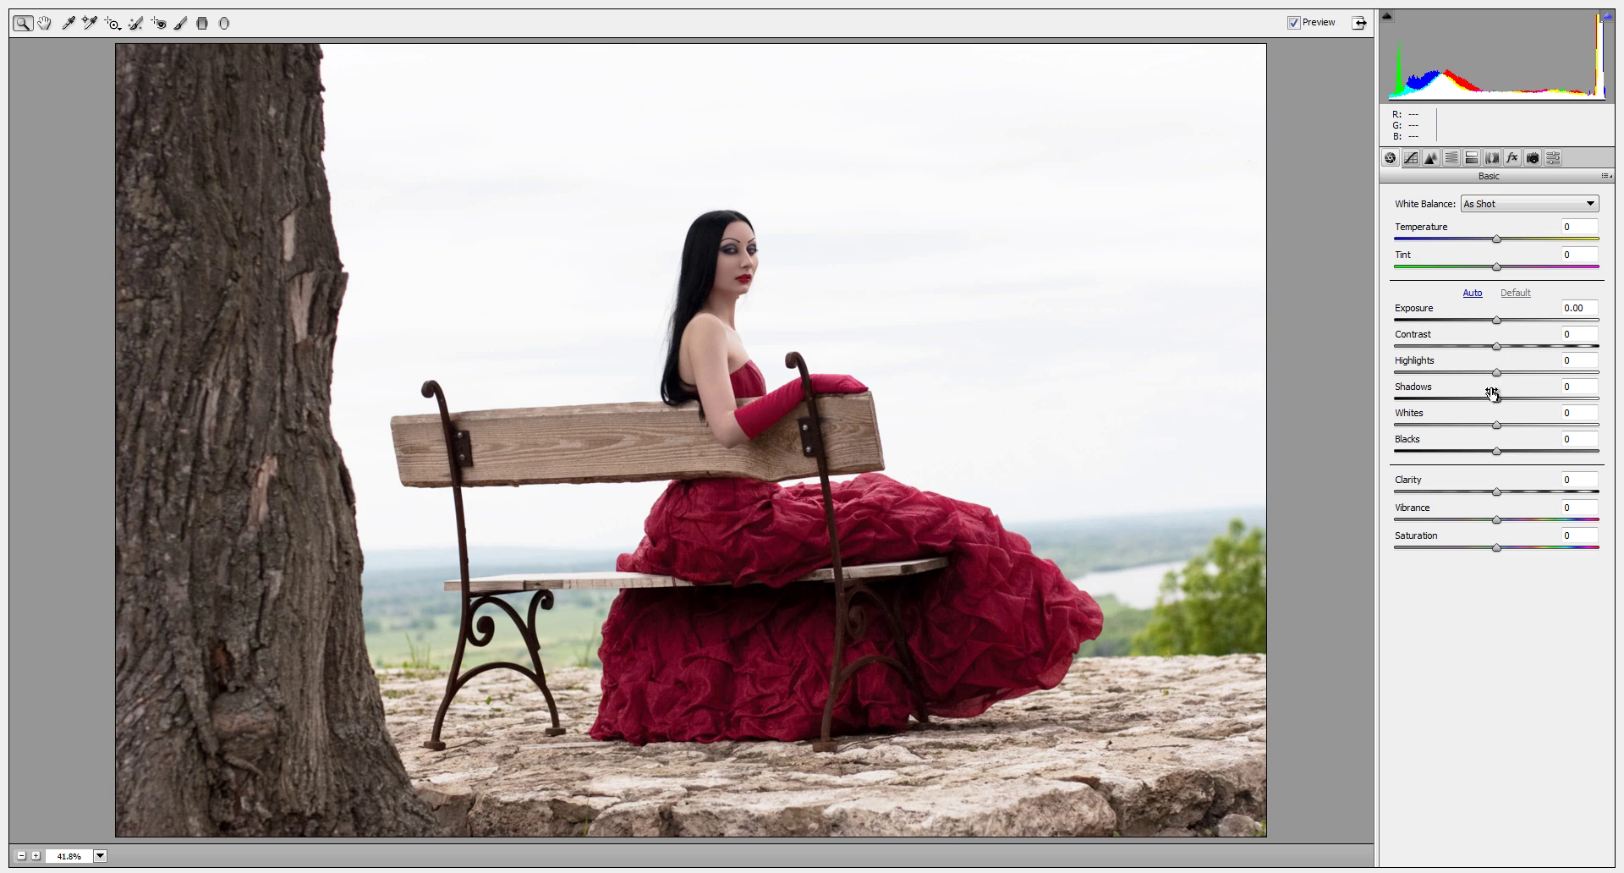
drag(1497, 373, 1393, 372)
drag(1497, 394, 1556, 398)
drag(1495, 322, 1477, 320)
drag(1496, 425, 1522, 427)
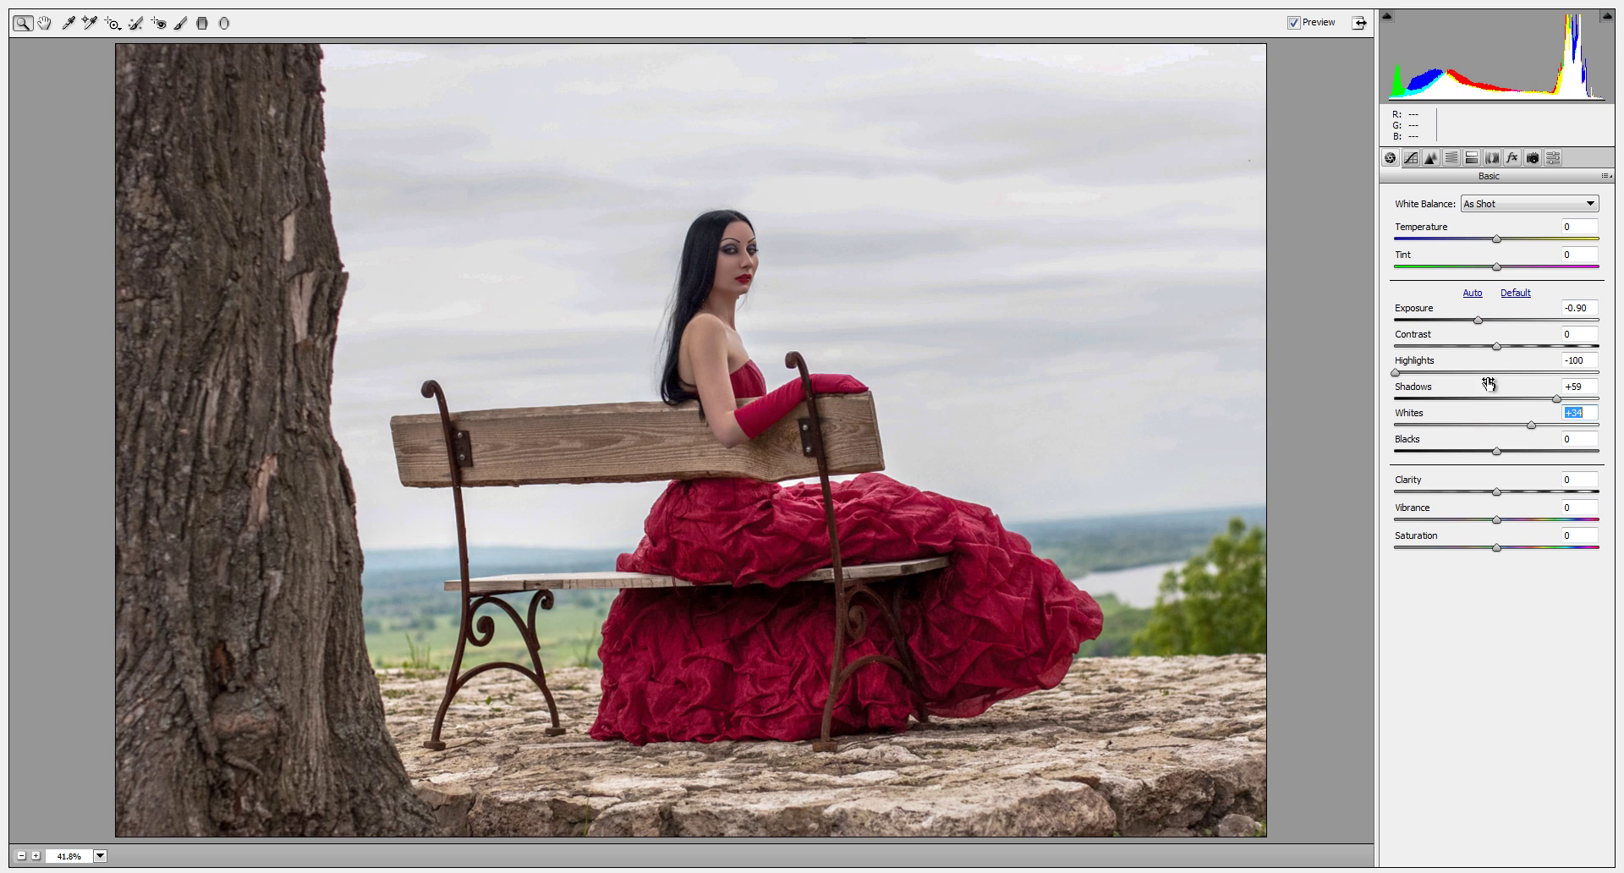
Adjust the saturation of the Oranges in HSL and set their luminance to +56
click(1448, 158)
click(1438, 224)
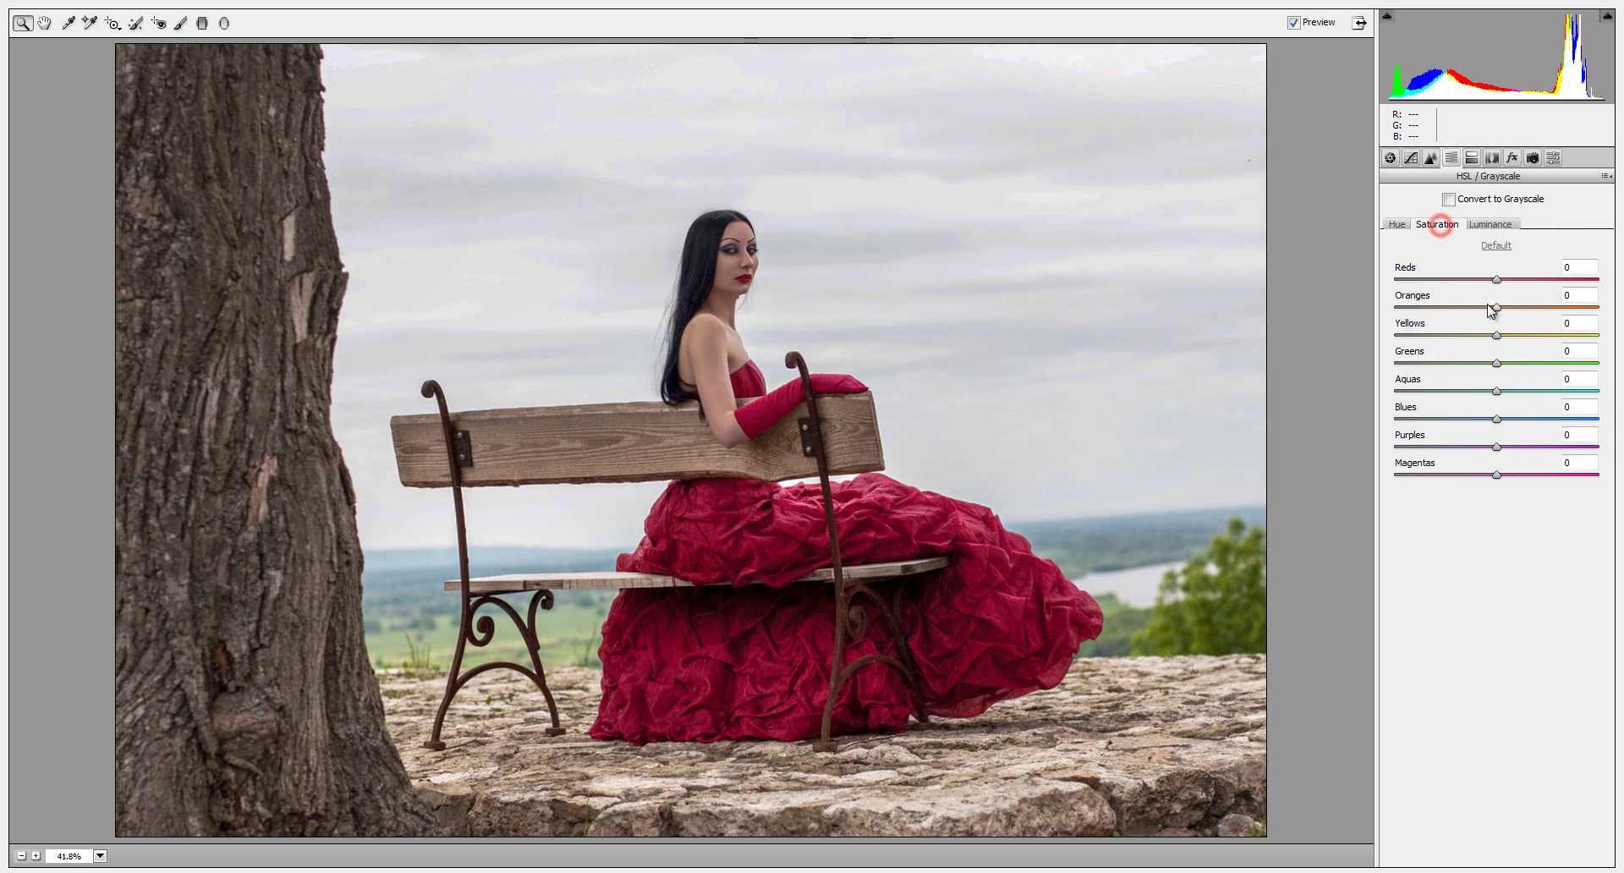
drag(1496, 306, 1557, 315)
click(1489, 224)
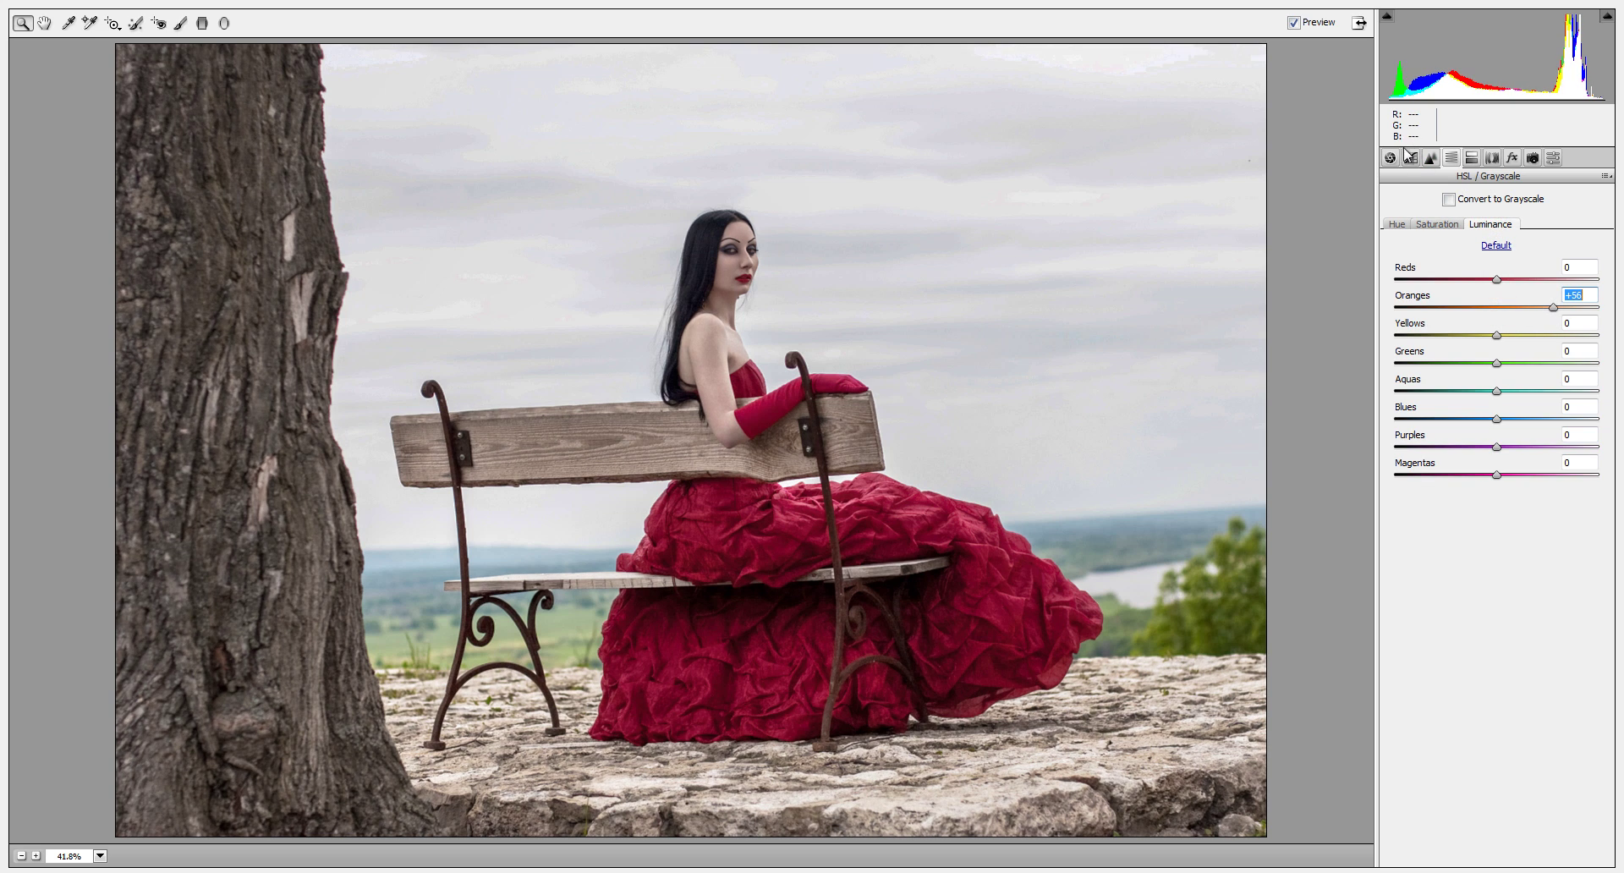
Add a dark Highlight Priority post-crop vignette and apply the Camera Raw Filter
click(1511, 156)
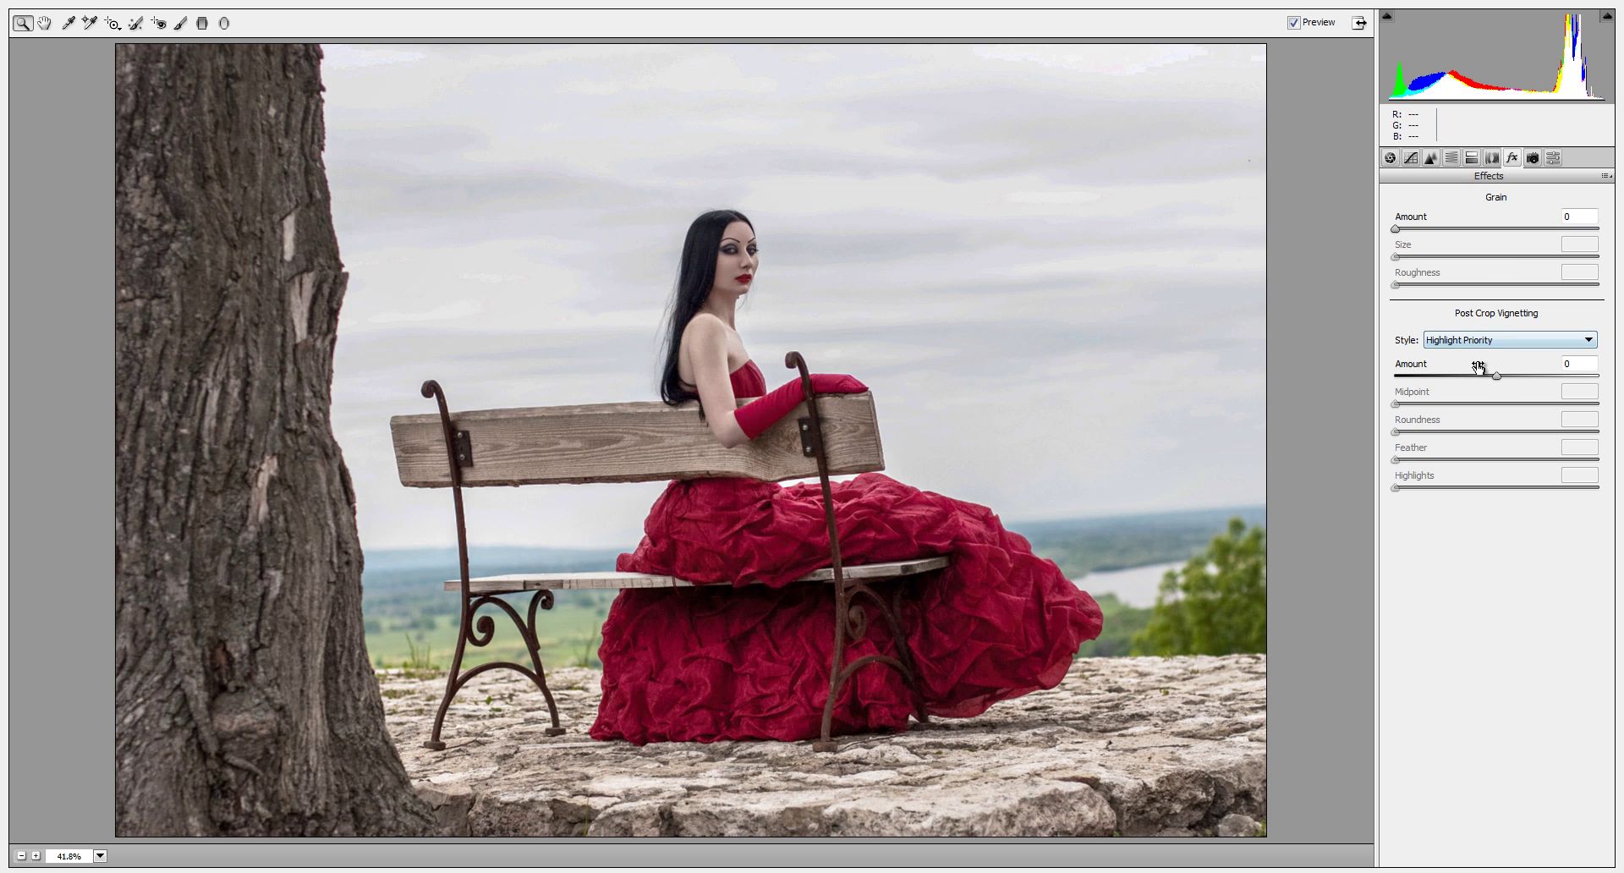
drag(1490, 378, 1456, 378)
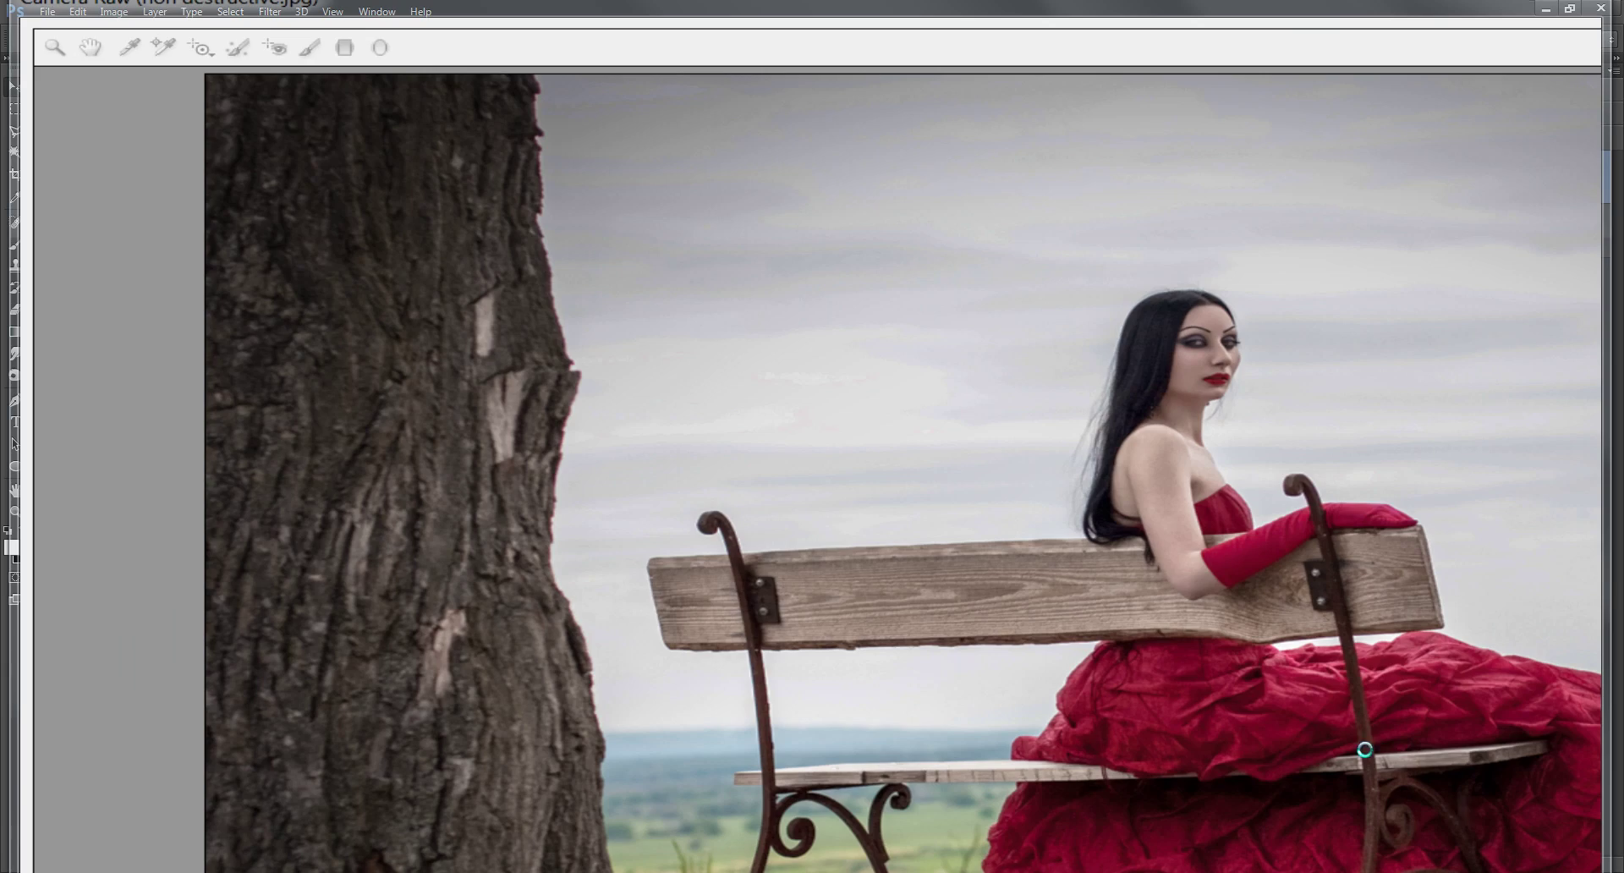
key(Return)
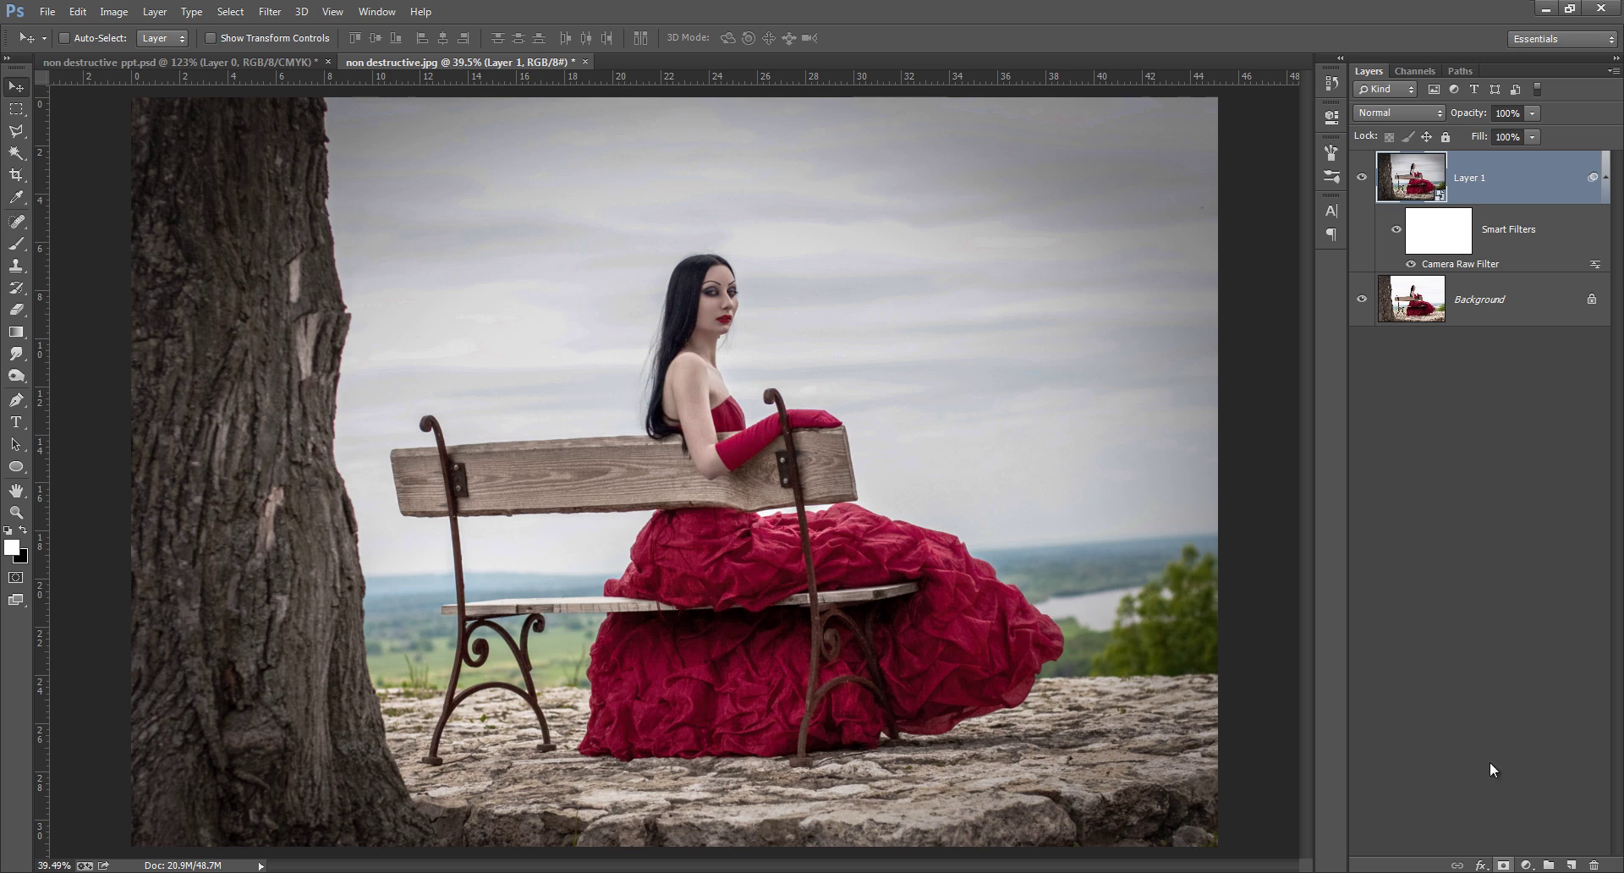
Add a white layer mask to Layer 1 and choose a smaller soft round brush with 0% hardness
click(1502, 865)
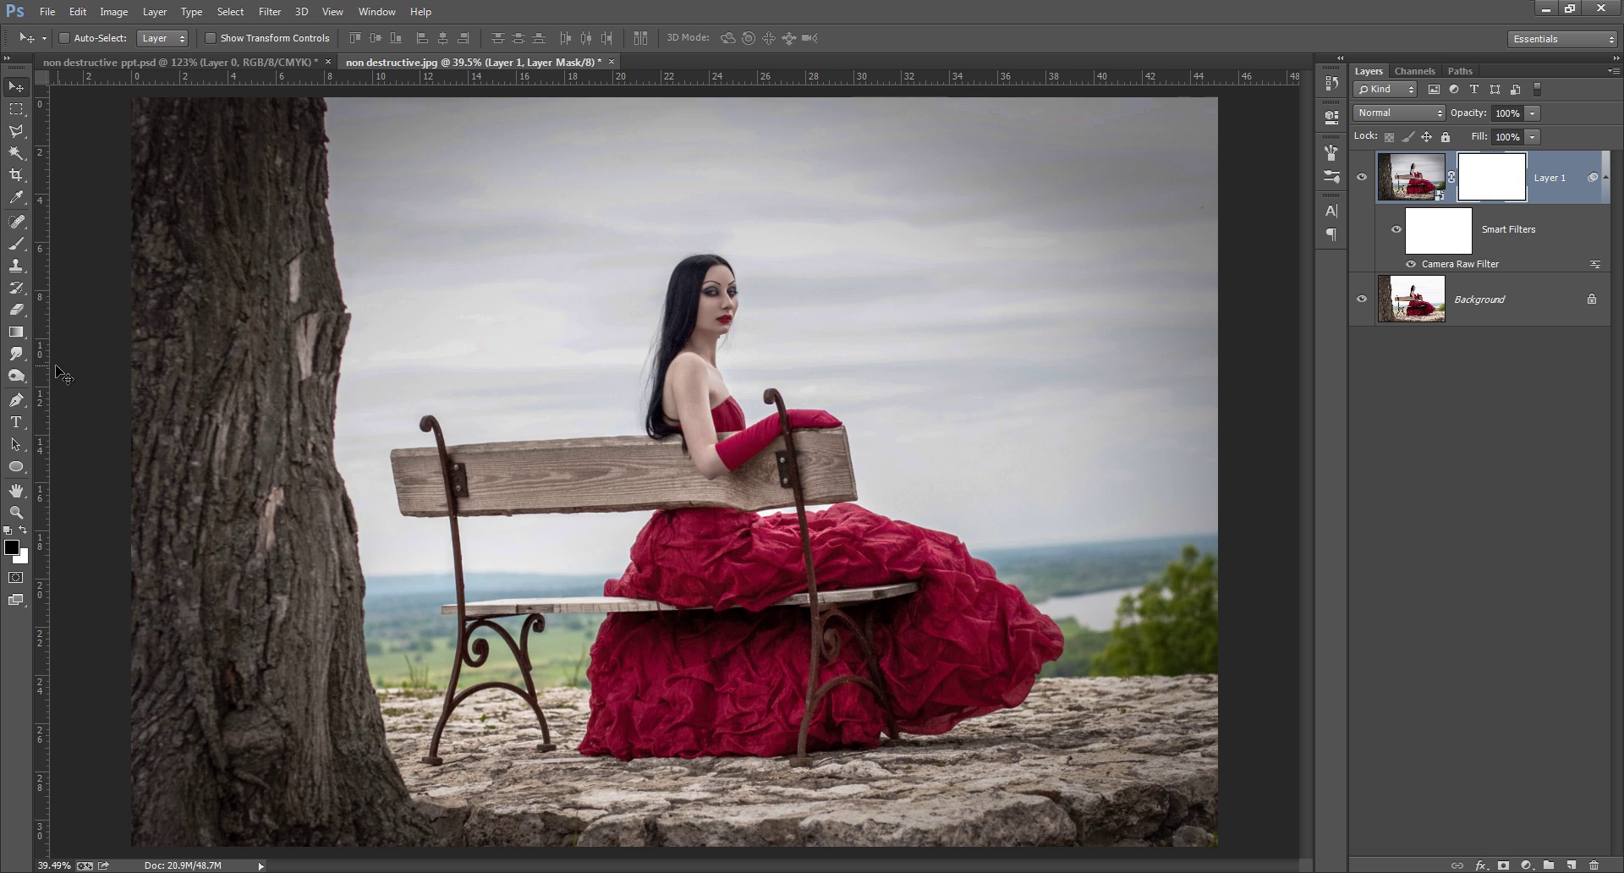
key(b)
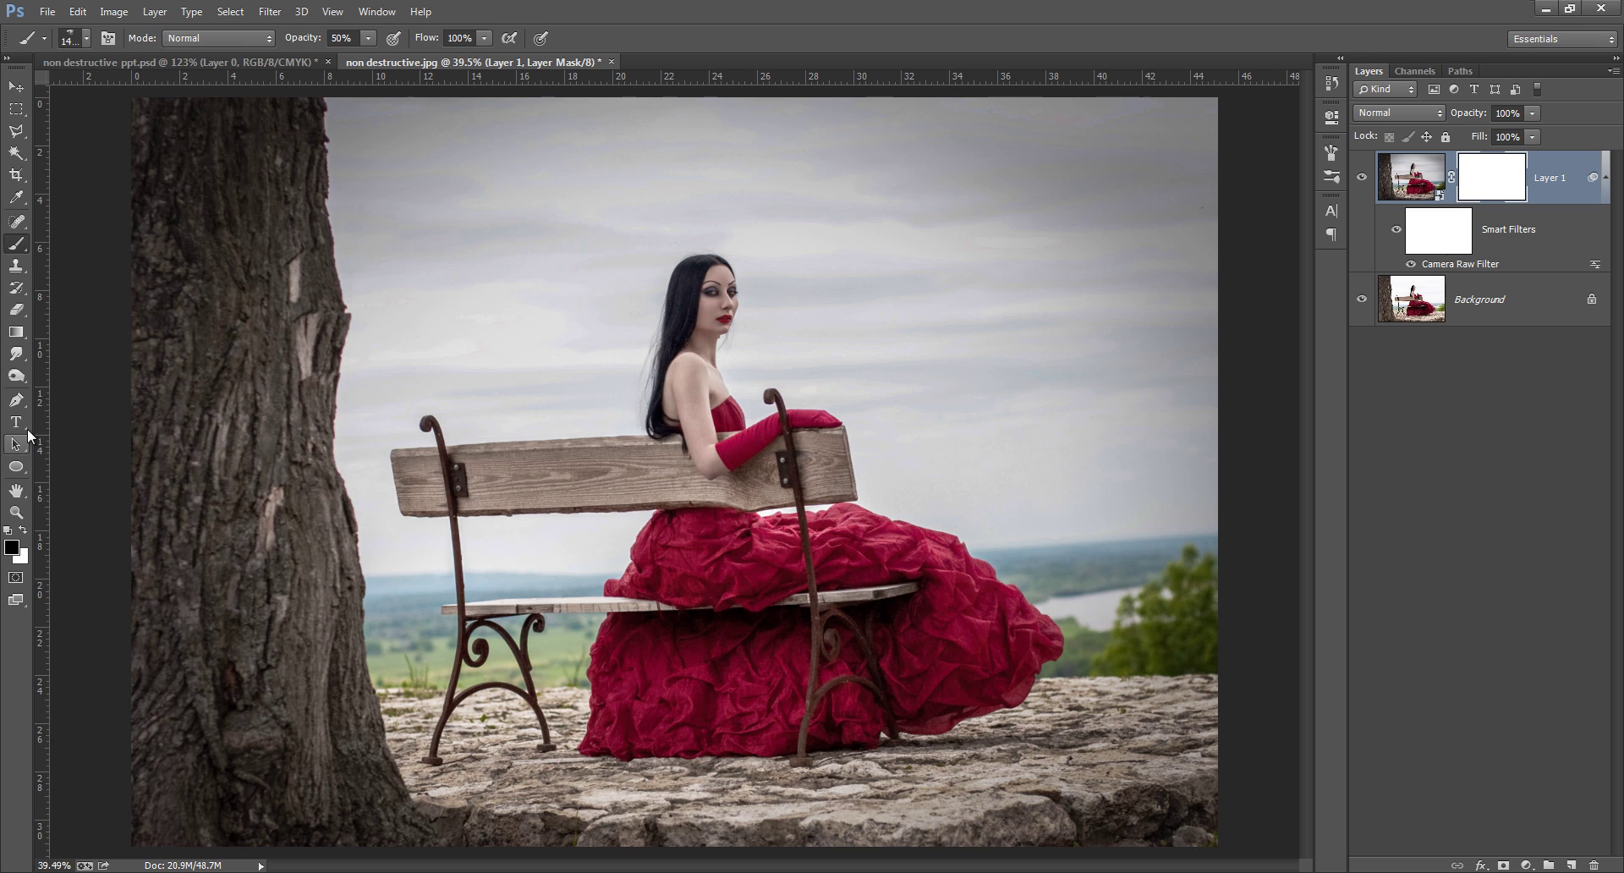
click(67, 37)
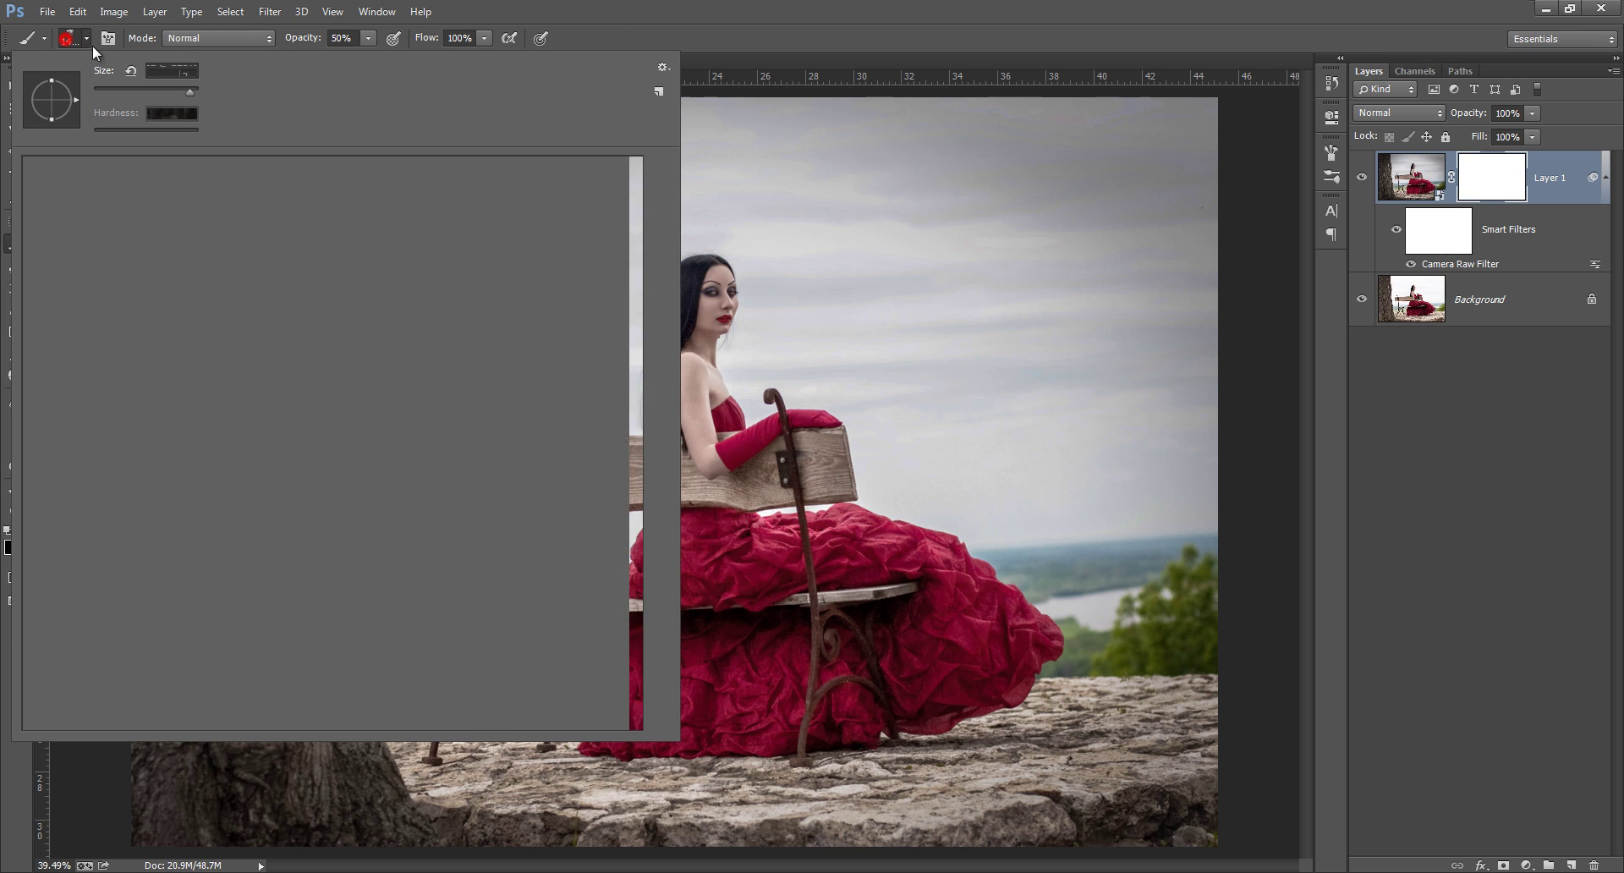
click(50, 181)
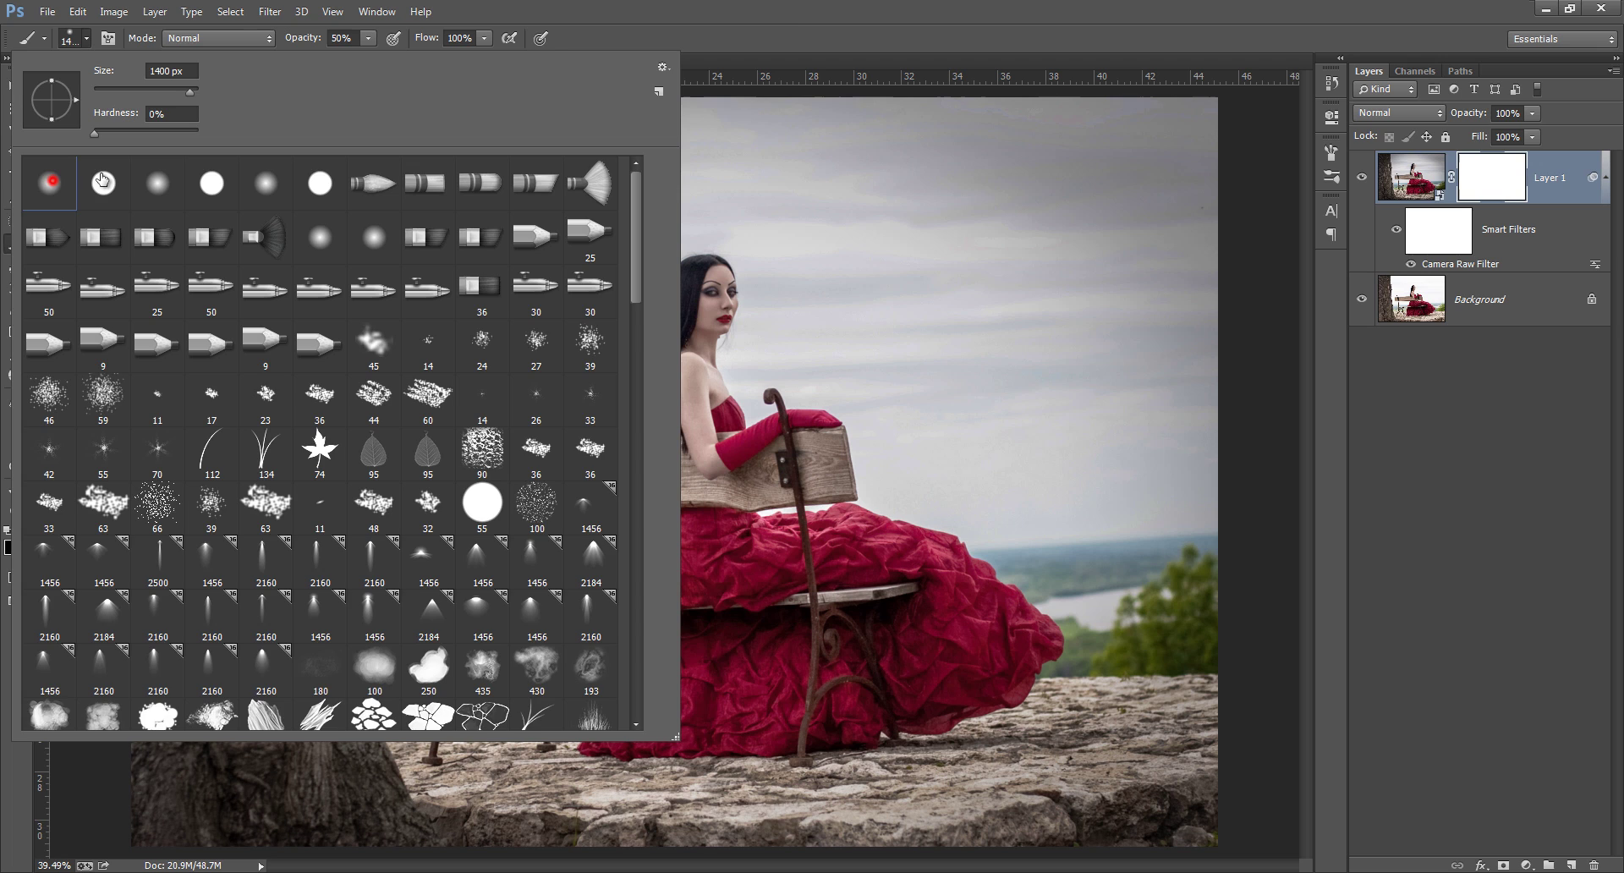
click(795, 9)
key(bracketleft)
key(bracketleft)
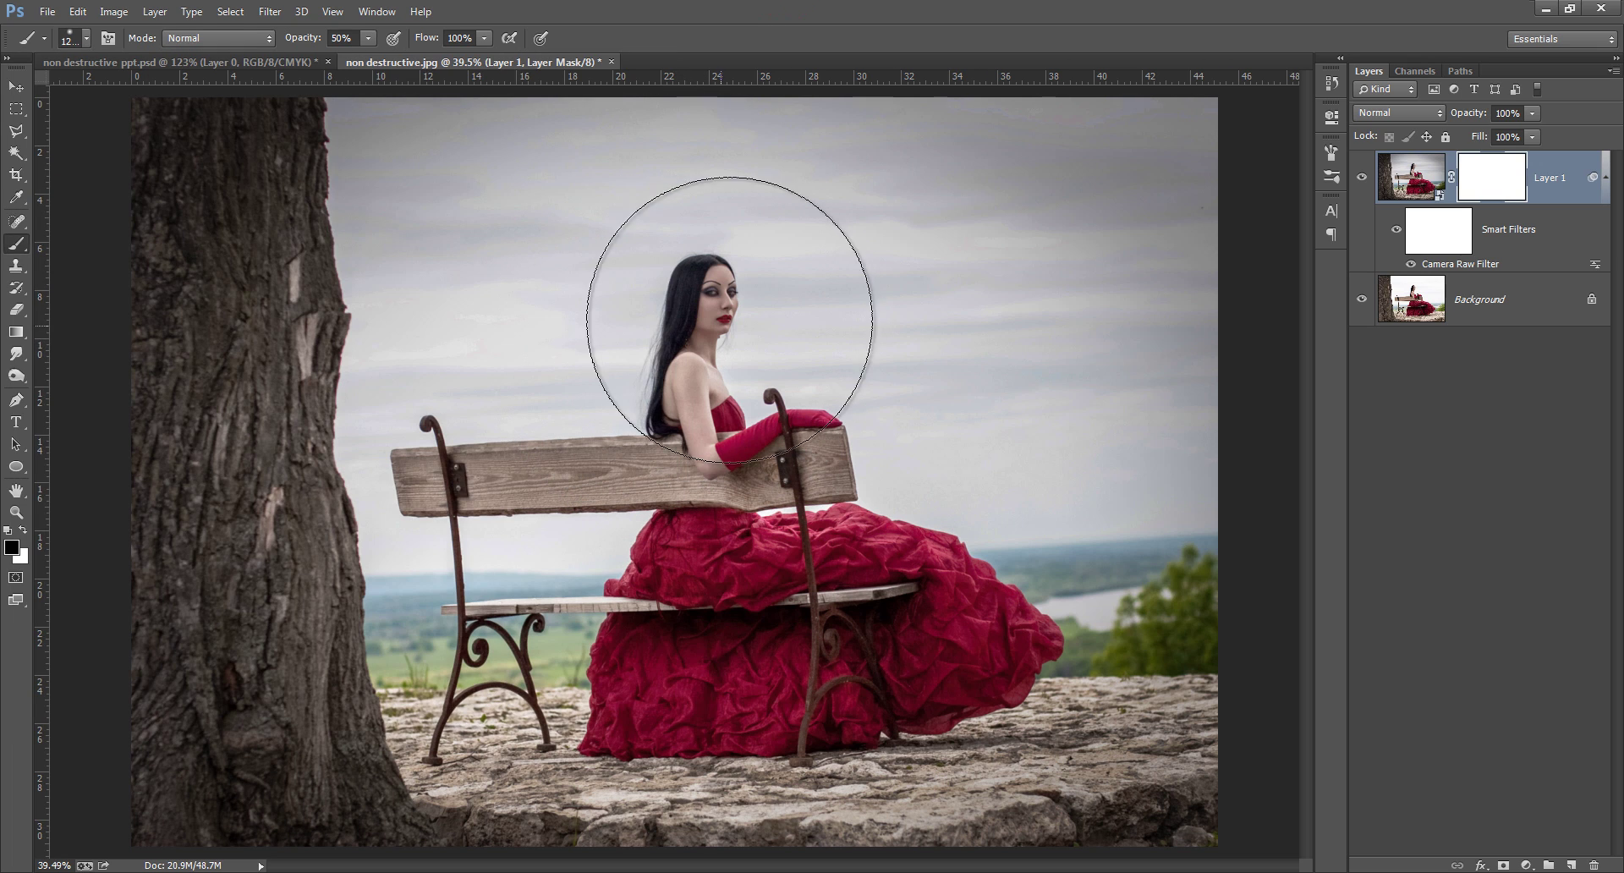
Check the masking entry in the non destructive ppt.psd techniques list and return to the photo
click(250, 62)
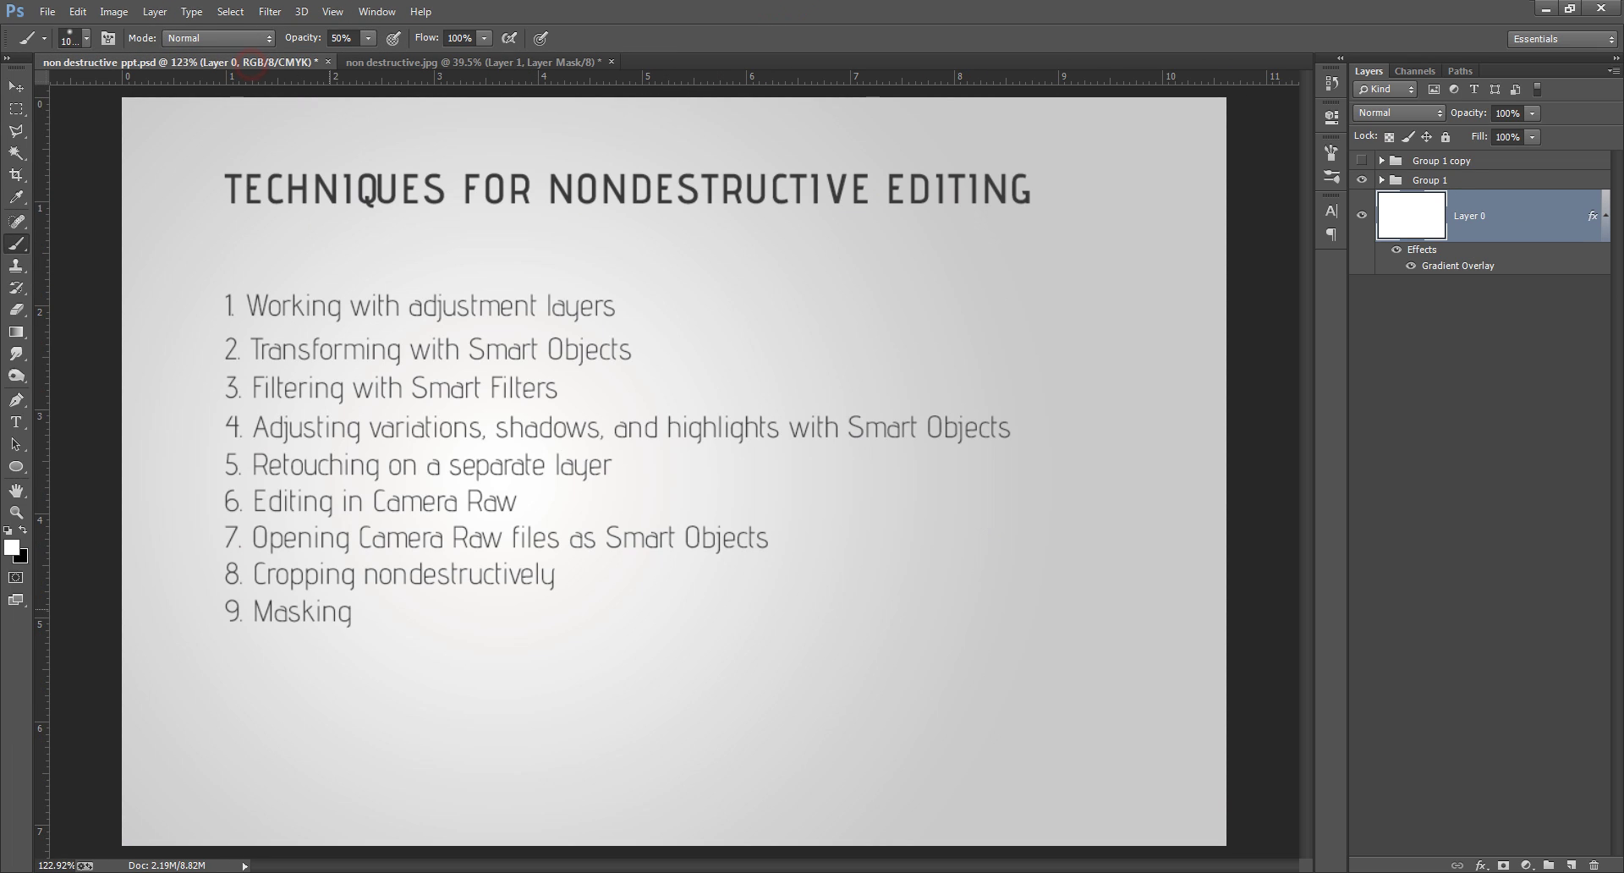
click(470, 62)
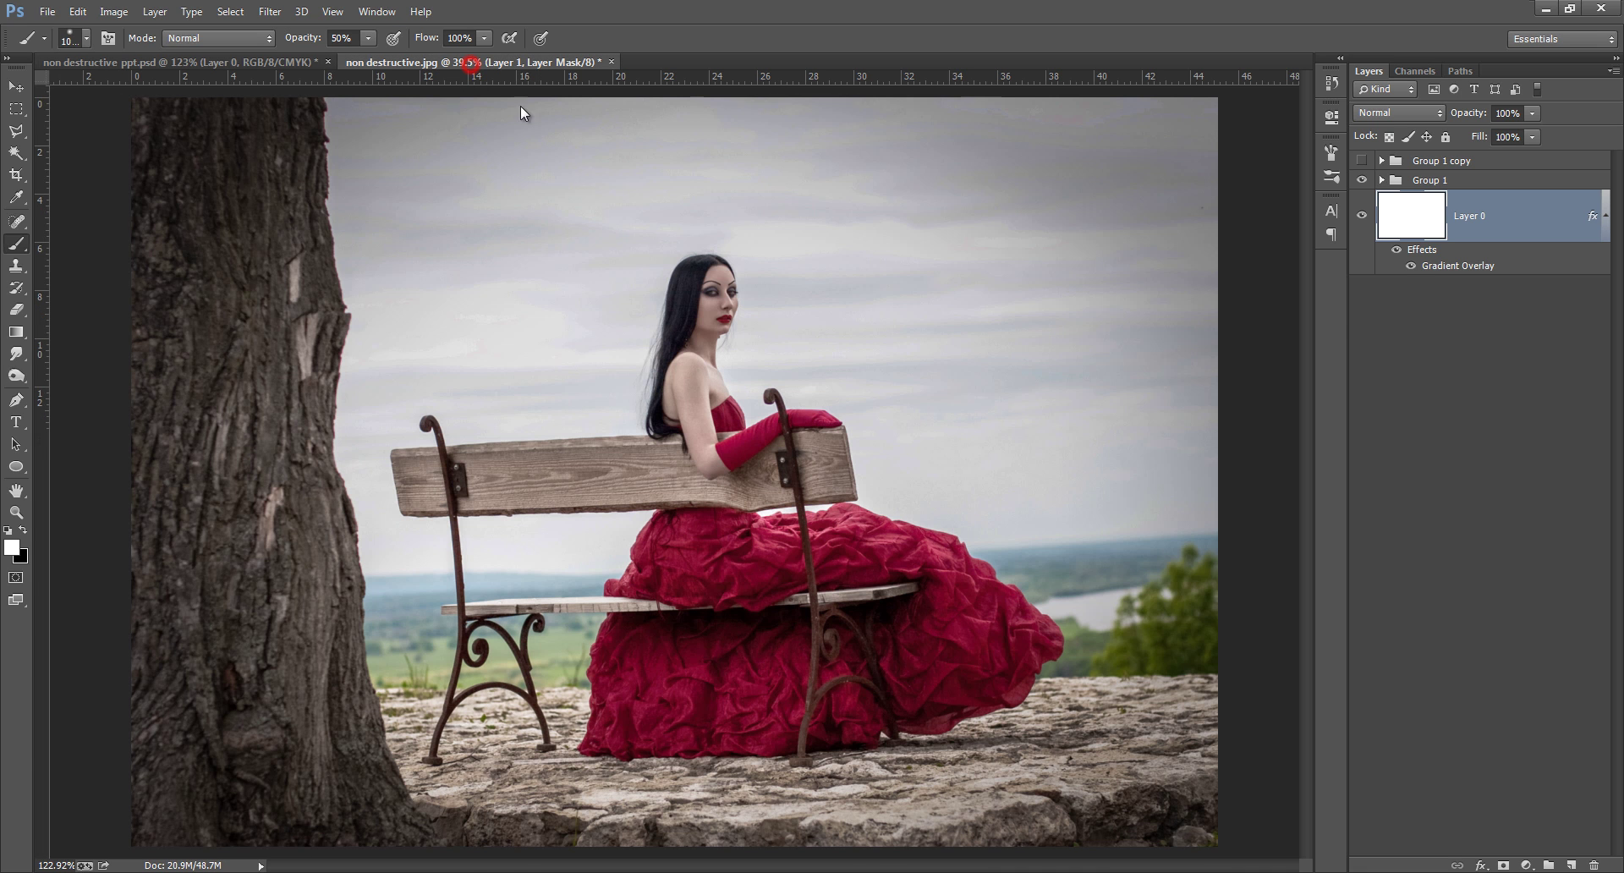
Paint black on Layer 1's mask over the upper folds of the dress with a 175 px brush at 50% opacity
key(bracketright)
key(bracketright)
key(bracketright)
key(bracketright)
key(bracketright)
key(bracketright)
key(bracketright)
key(bracketright)
key(bracketright)
key(bracketright)
key(bracketright)
key(bracketright)
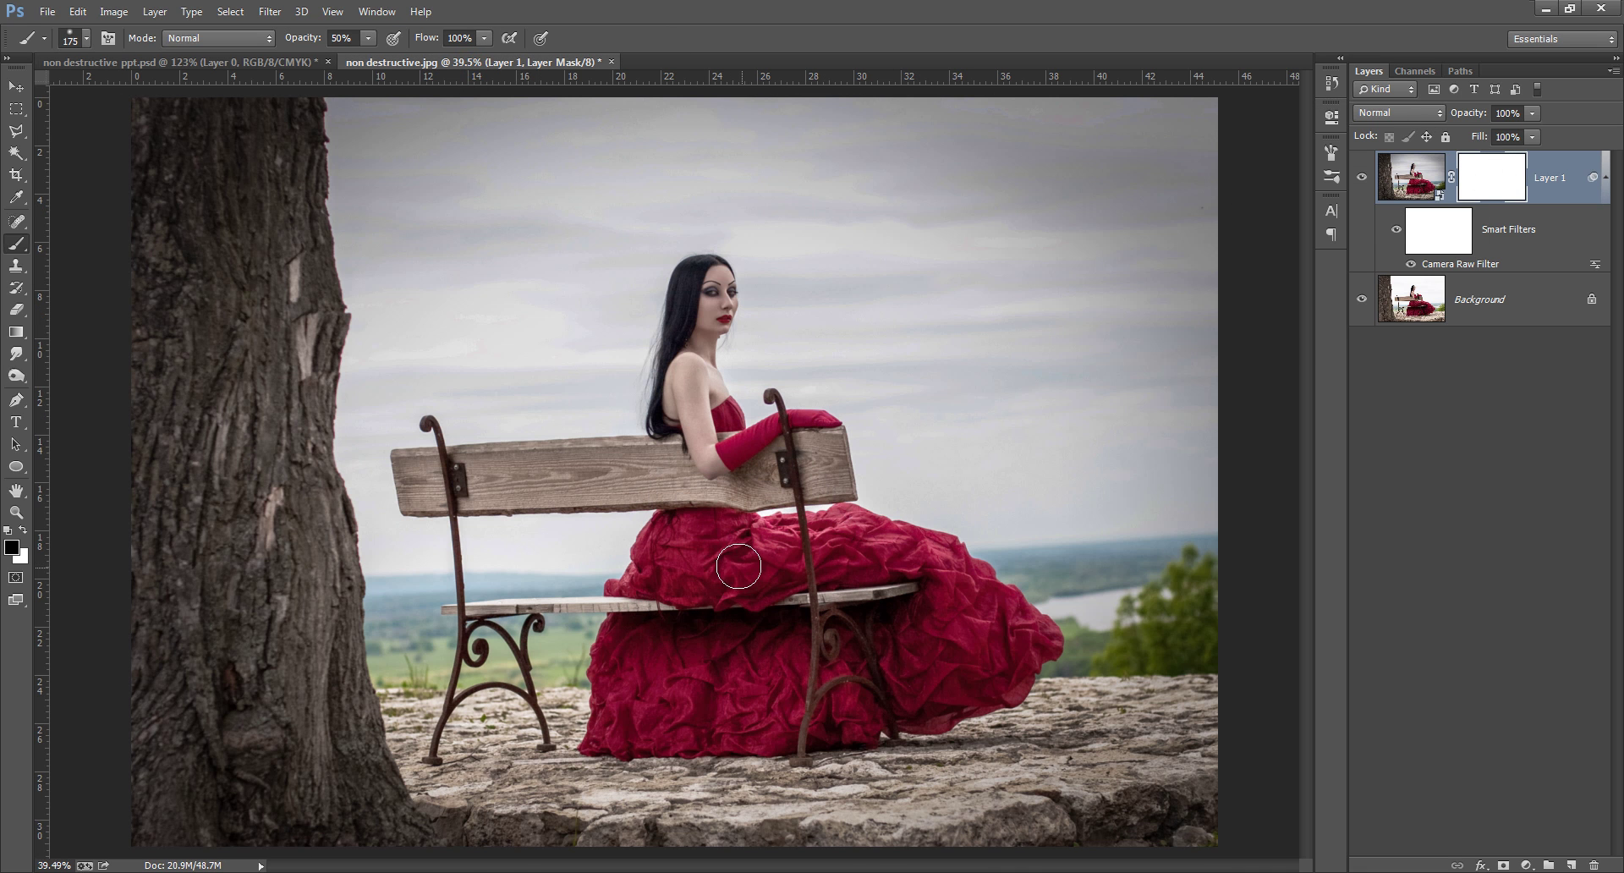
click(674, 555)
drag(770, 553, 897, 541)
Mask out the filtered sky around the woman on Layer 1 with a 400 px black brush at 100% opacity
drag(306, 38, 345, 38)
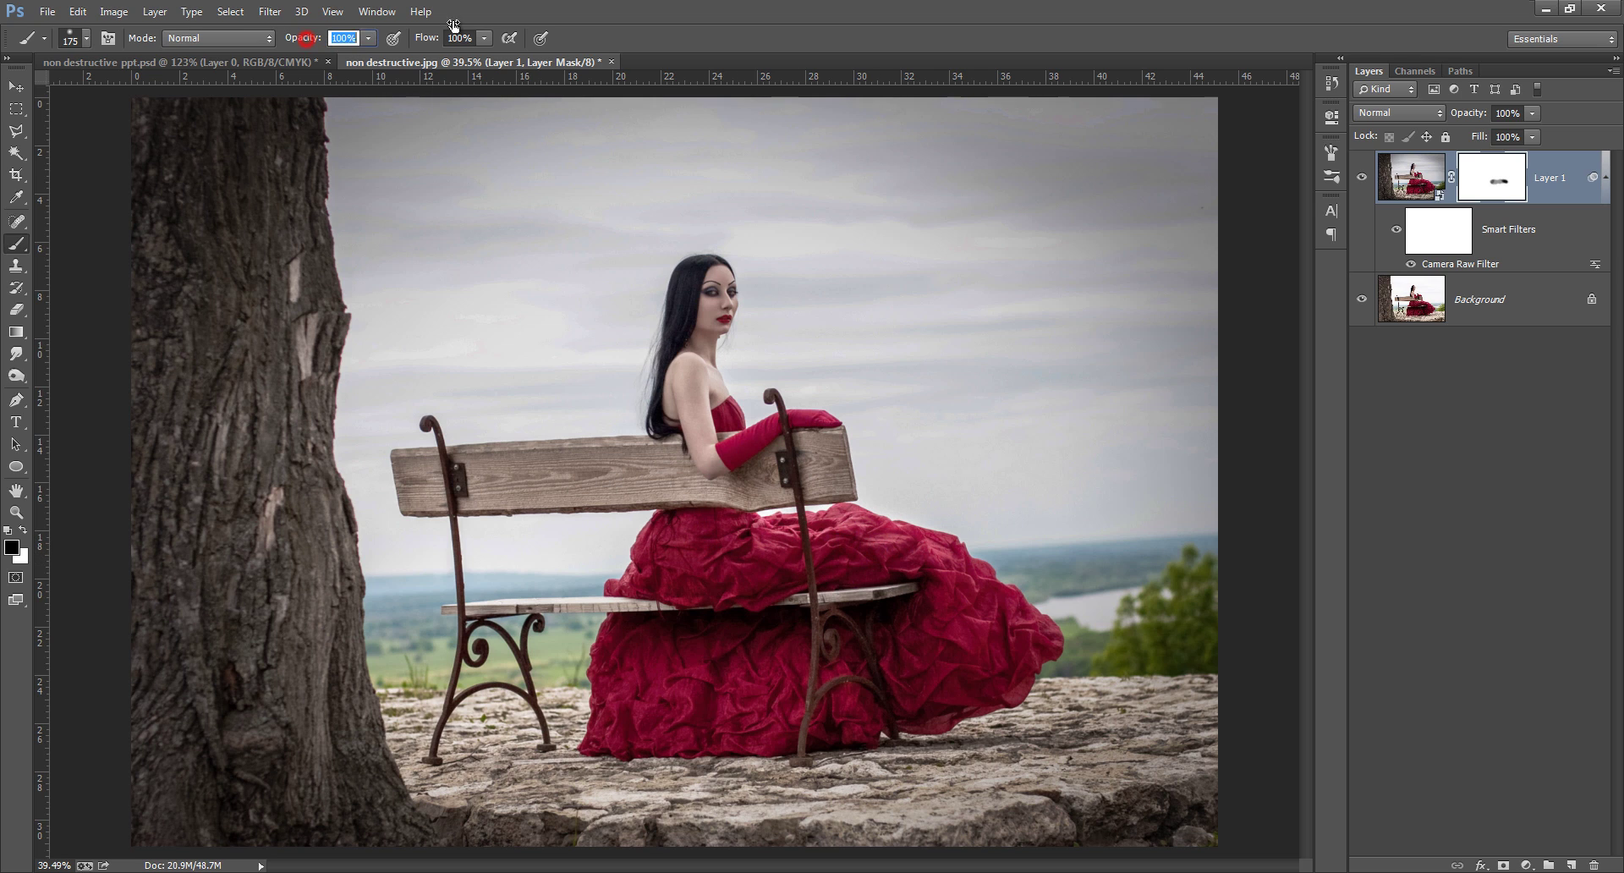
key(bracketright)
key(bracketright)
key(bracketright)
key(bracketright)
mouse_move(737, 184)
mouse_down()
mouse_move(761, 135)
mouse_move(714, 115)
mouse_move(626, 157)
mouse_move(722, 191)
mouse_move(1007, 120)
mouse_move(758, 113)
mouse_move(813, 199)
mouse_move(720, 269)
mouse_move(719, 362)
mouse_move(811, 332)
mouse_move(874, 365)
mouse_move(905, 459)
mouse_move(1029, 481)
mouse_move(1018, 528)
mouse_move(1093, 536)
mouse_move(1210, 486)
mouse_move(994, 453)
mouse_move(1141, 374)
mouse_move(923, 352)
mouse_move(916, 210)
mouse_move(981, 176)
mouse_move(1231, 132)
mouse_move(1051, 133)
mouse_move(1110, 115)
mouse_move(968, 314)
mouse_move(1069, 301)
mouse_move(1135, 227)
mouse_move(1051, 254)
mouse_move(1118, 296)
mouse_move(1178, 382)
mouse_move(1178, 434)
mouse_move(1124, 294)
mouse_move(864, 109)
mouse_move(368, 116)
mouse_move(411, 224)
mouse_move(407, 281)
mouse_move(377, 199)
mouse_move(394, 281)
mouse_move(483, 232)
mouse_move(520, 160)
mouse_move(494, 162)
mouse_move(579, 267)
mouse_move(618, 247)
mouse_move(599, 323)
mouse_move(505, 376)
mouse_move(404, 378)
mouse_move(374, 415)
mouse_move(604, 390)
mouse_move(601, 219)
mouse_move(665, 156)
mouse_move(836, 242)
mouse_move(826, 322)
mouse_move(796, 284)
mouse_move(1022, 428)
mouse_move(1088, 566)
mouse_up()
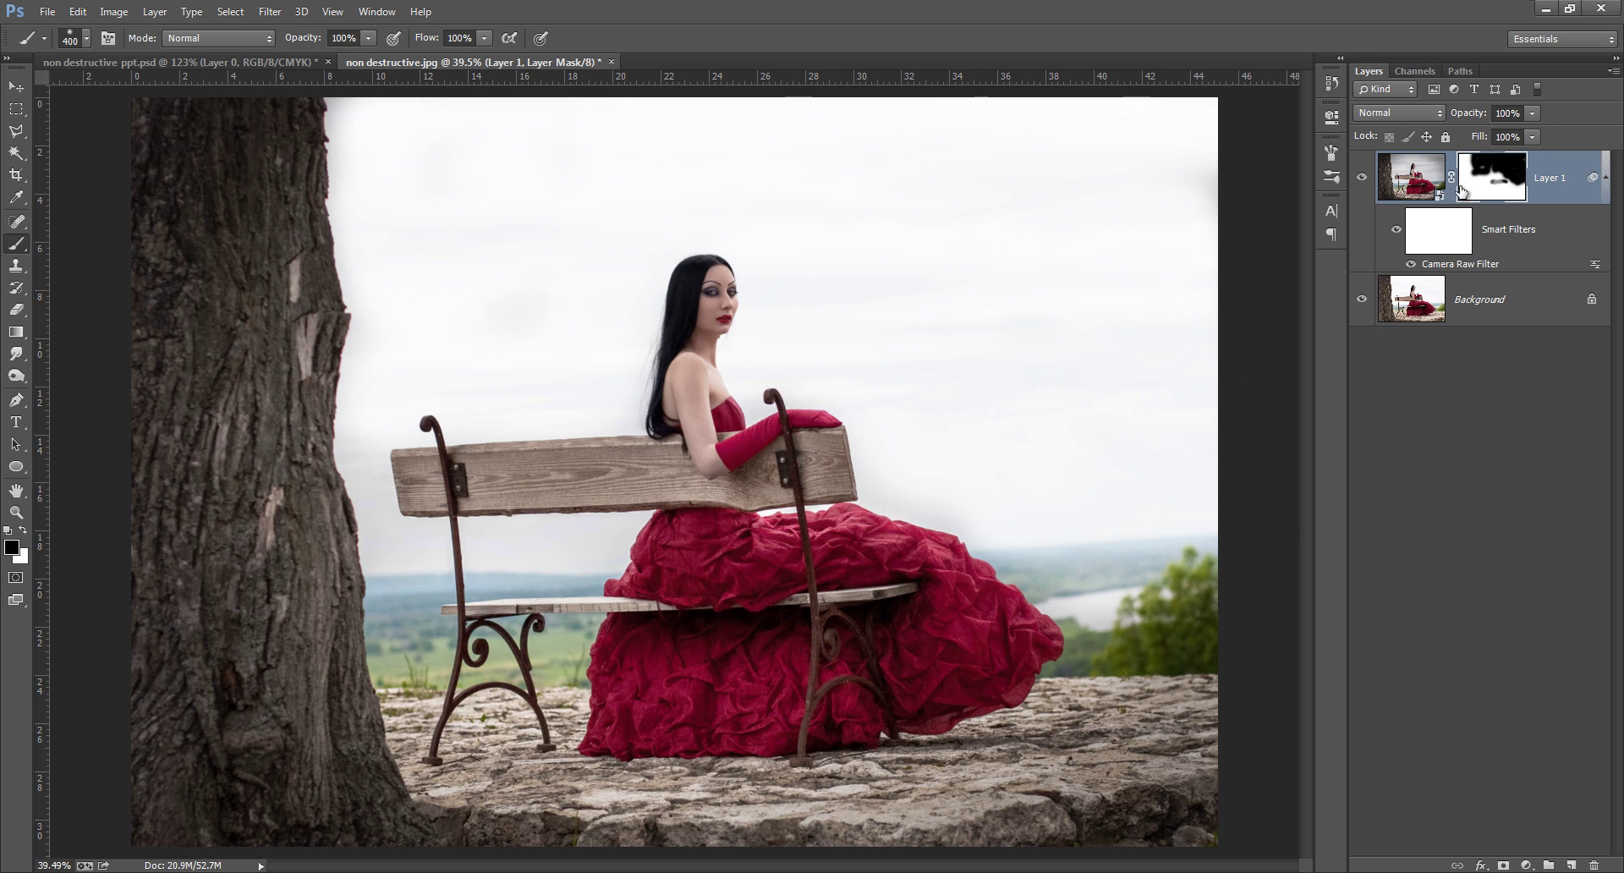
Disable Layer 1's mask to compare the unmasked edit, and enable it again
right_click(1510, 184)
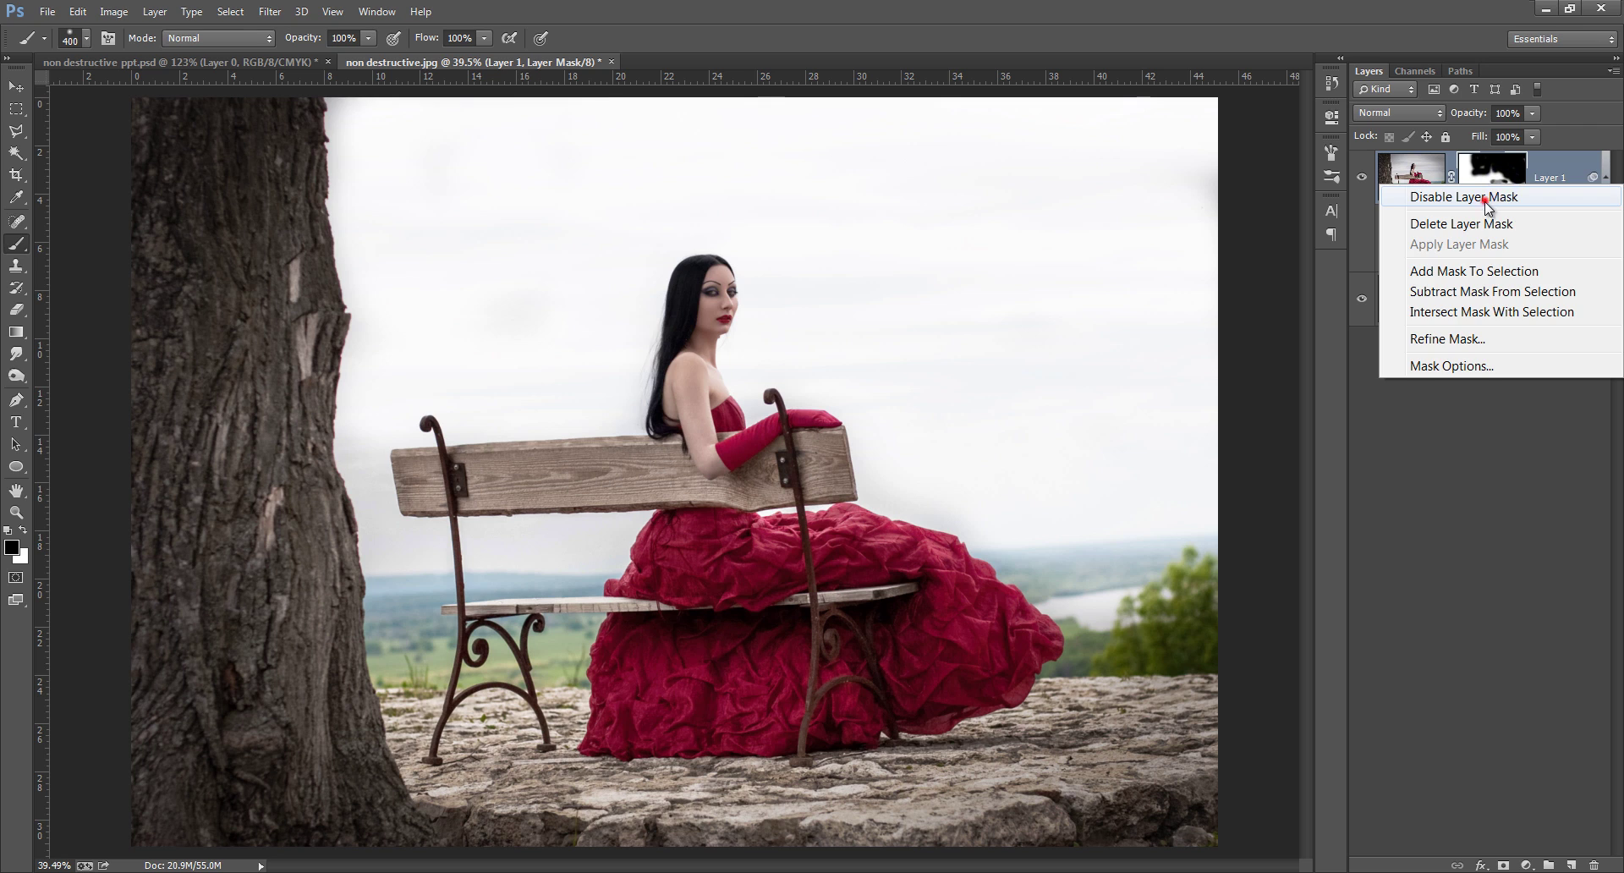
click(1484, 198)
right_click(1487, 175)
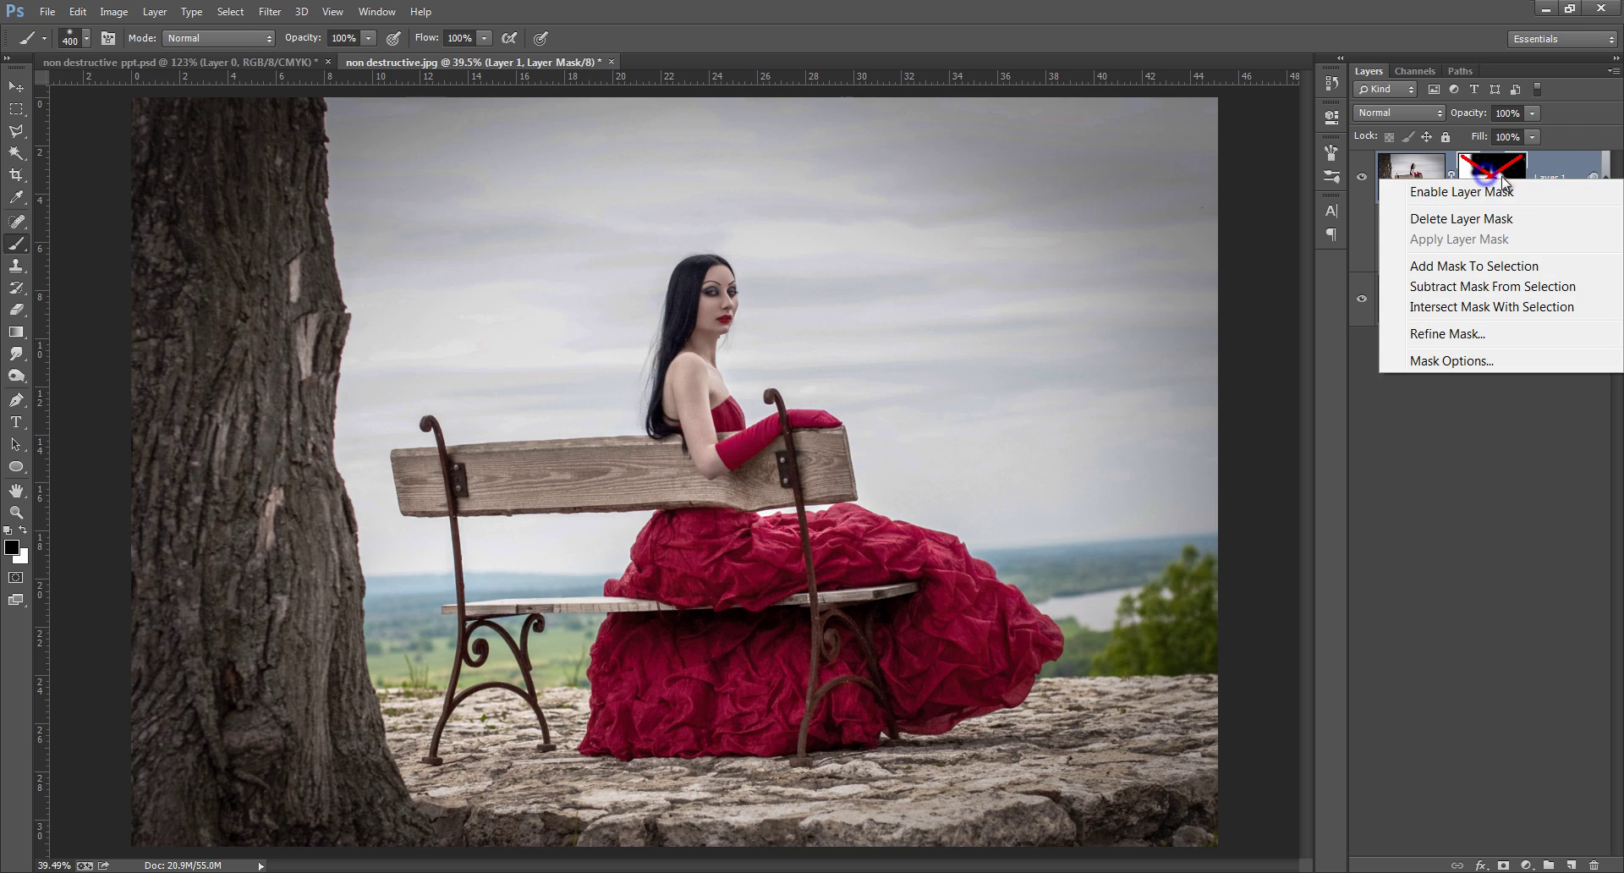
click(1486, 195)
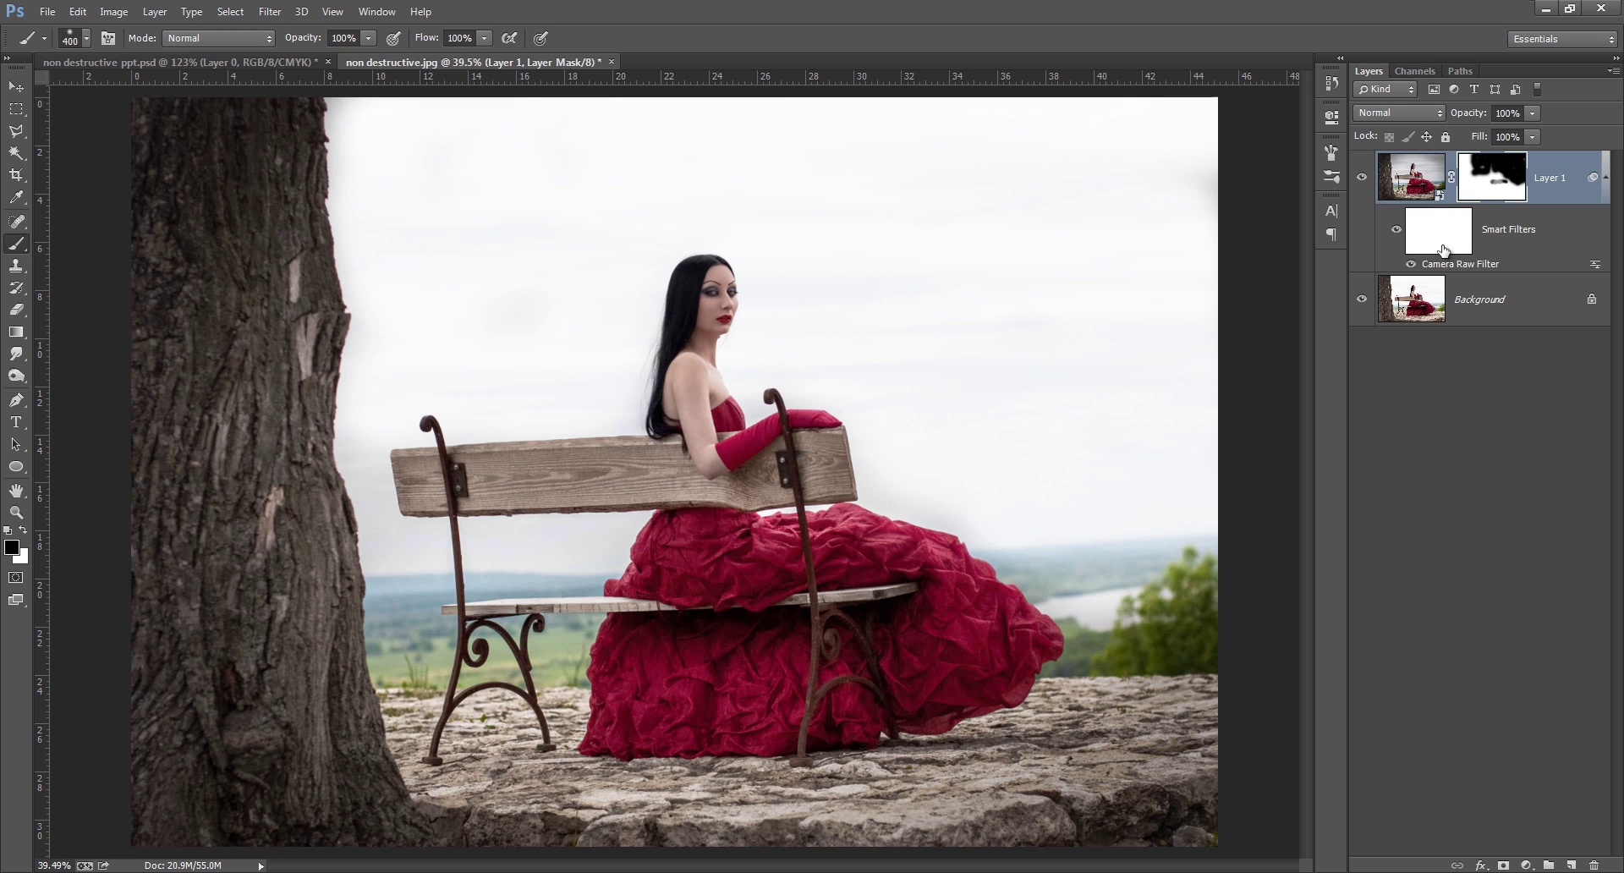
Deselect all layers, switch to the techniques list in non destructive ppt.psd and activate the Move tool
click(1419, 191)
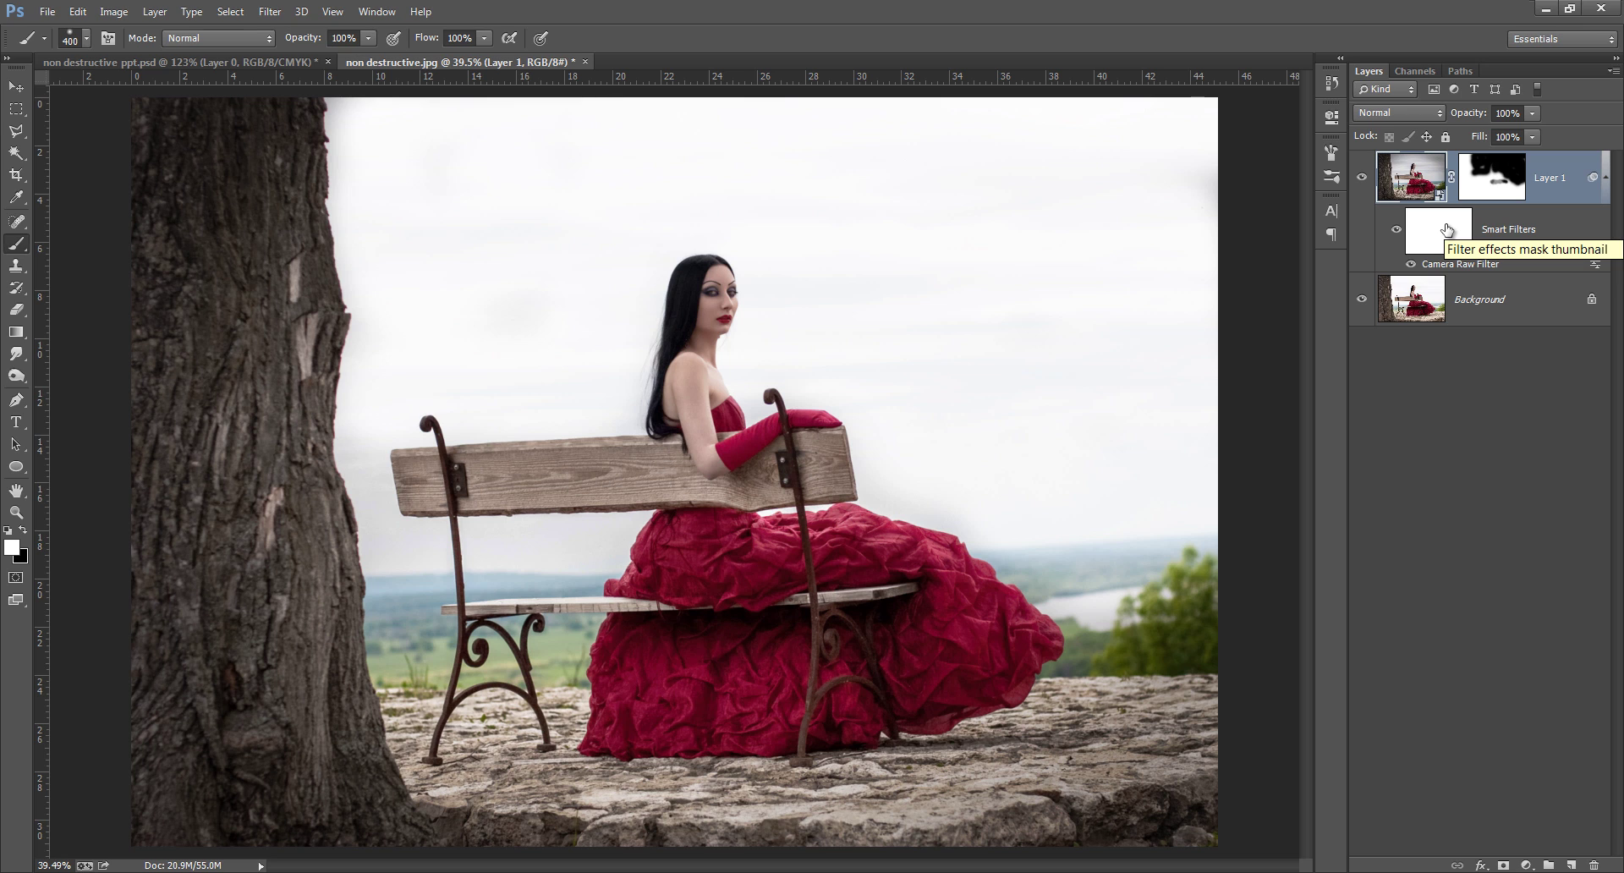
click(1437, 380)
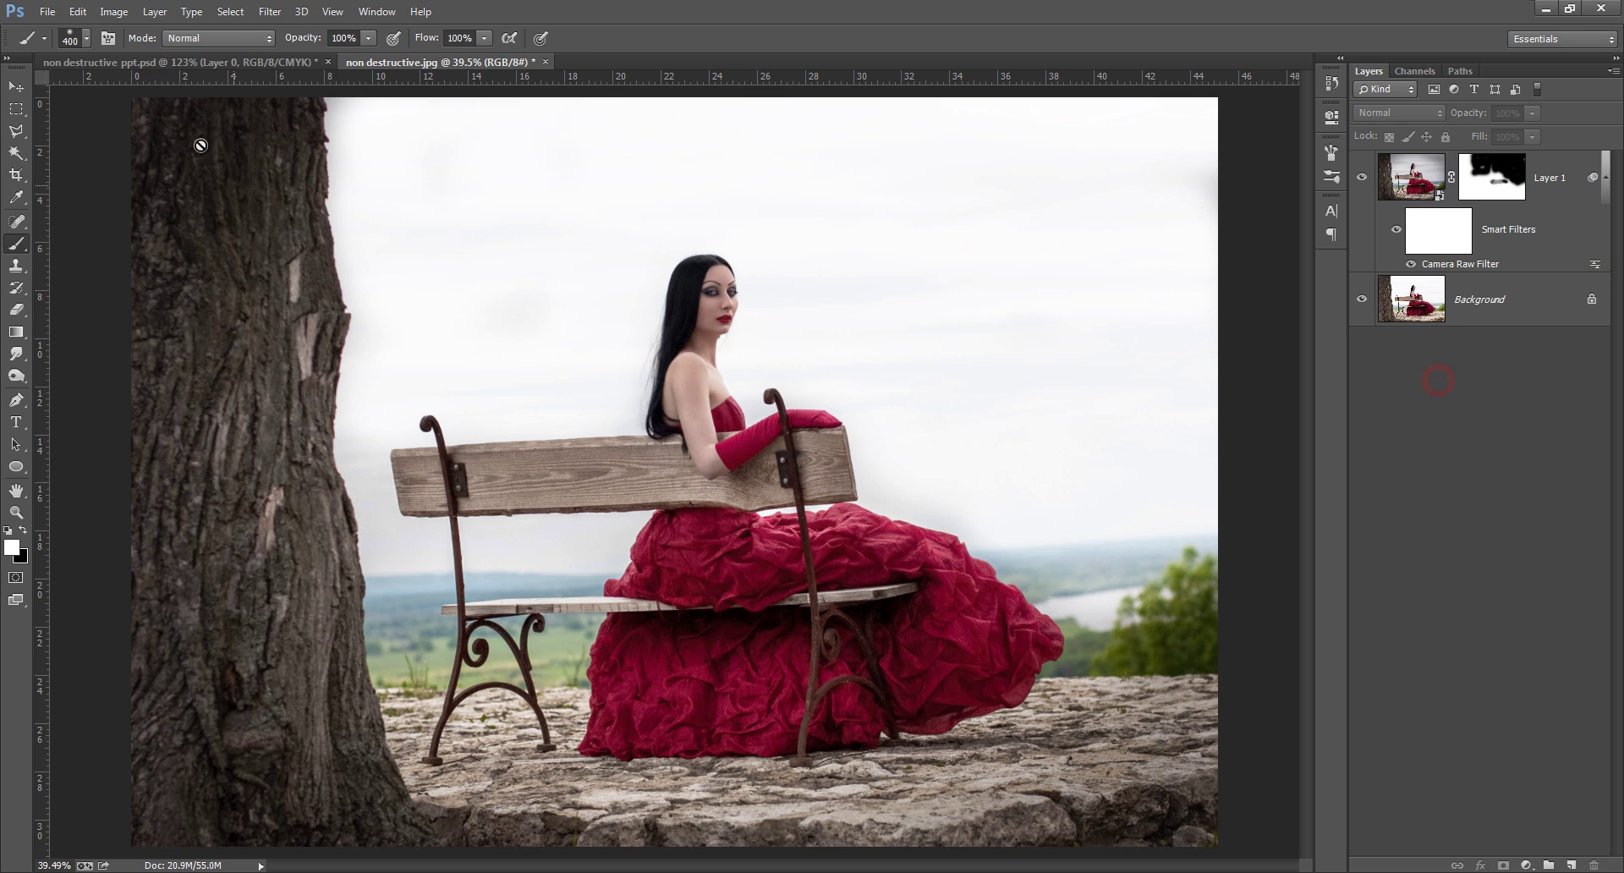
click(215, 62)
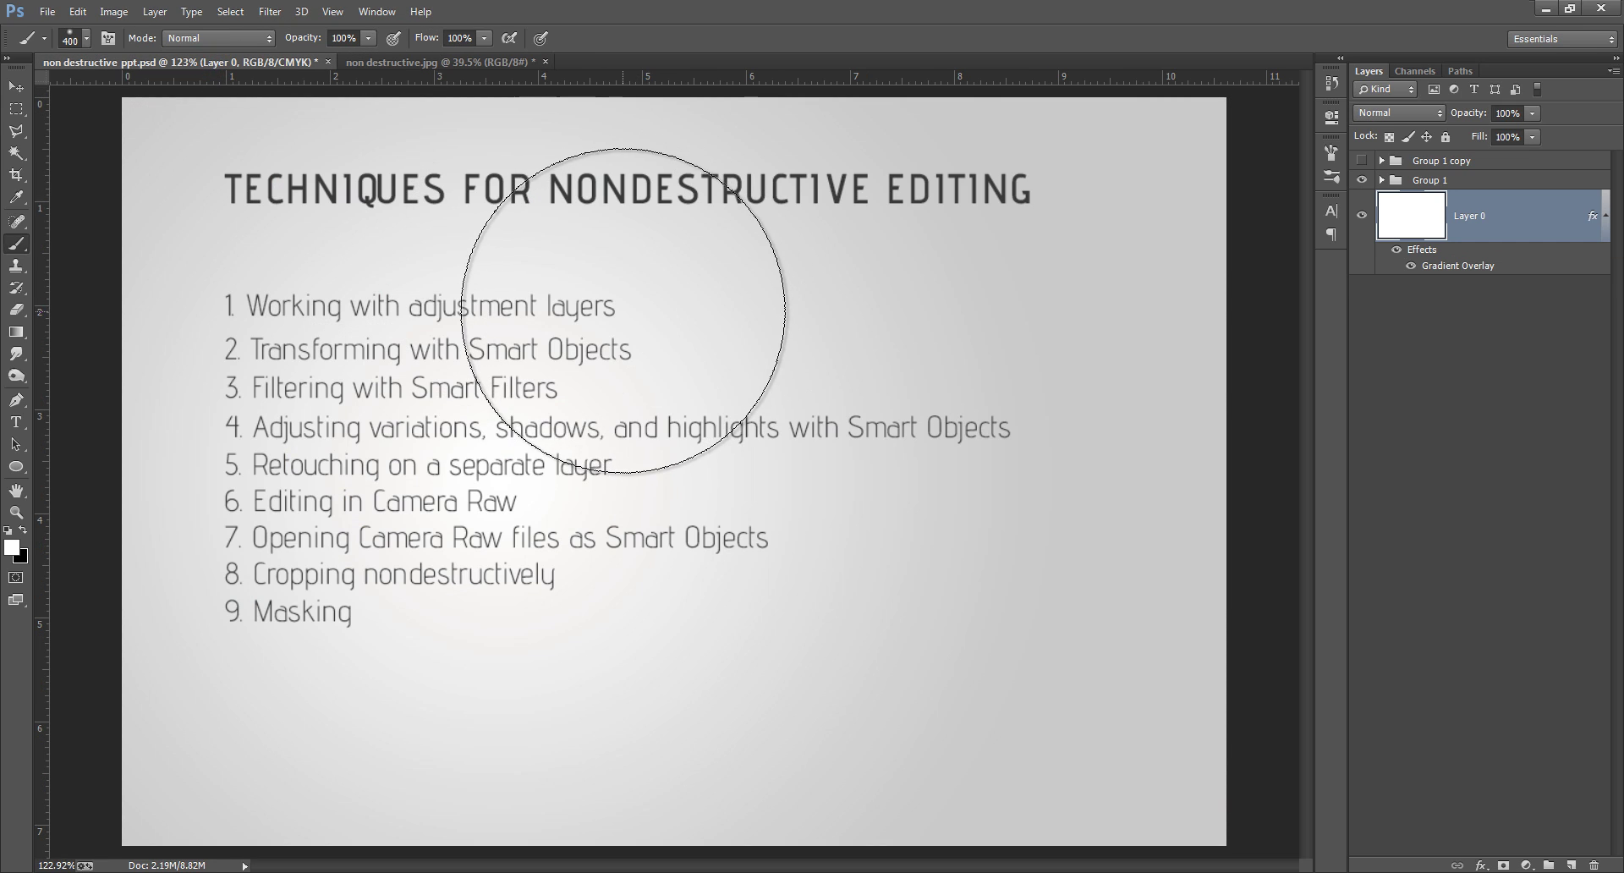
key(v)
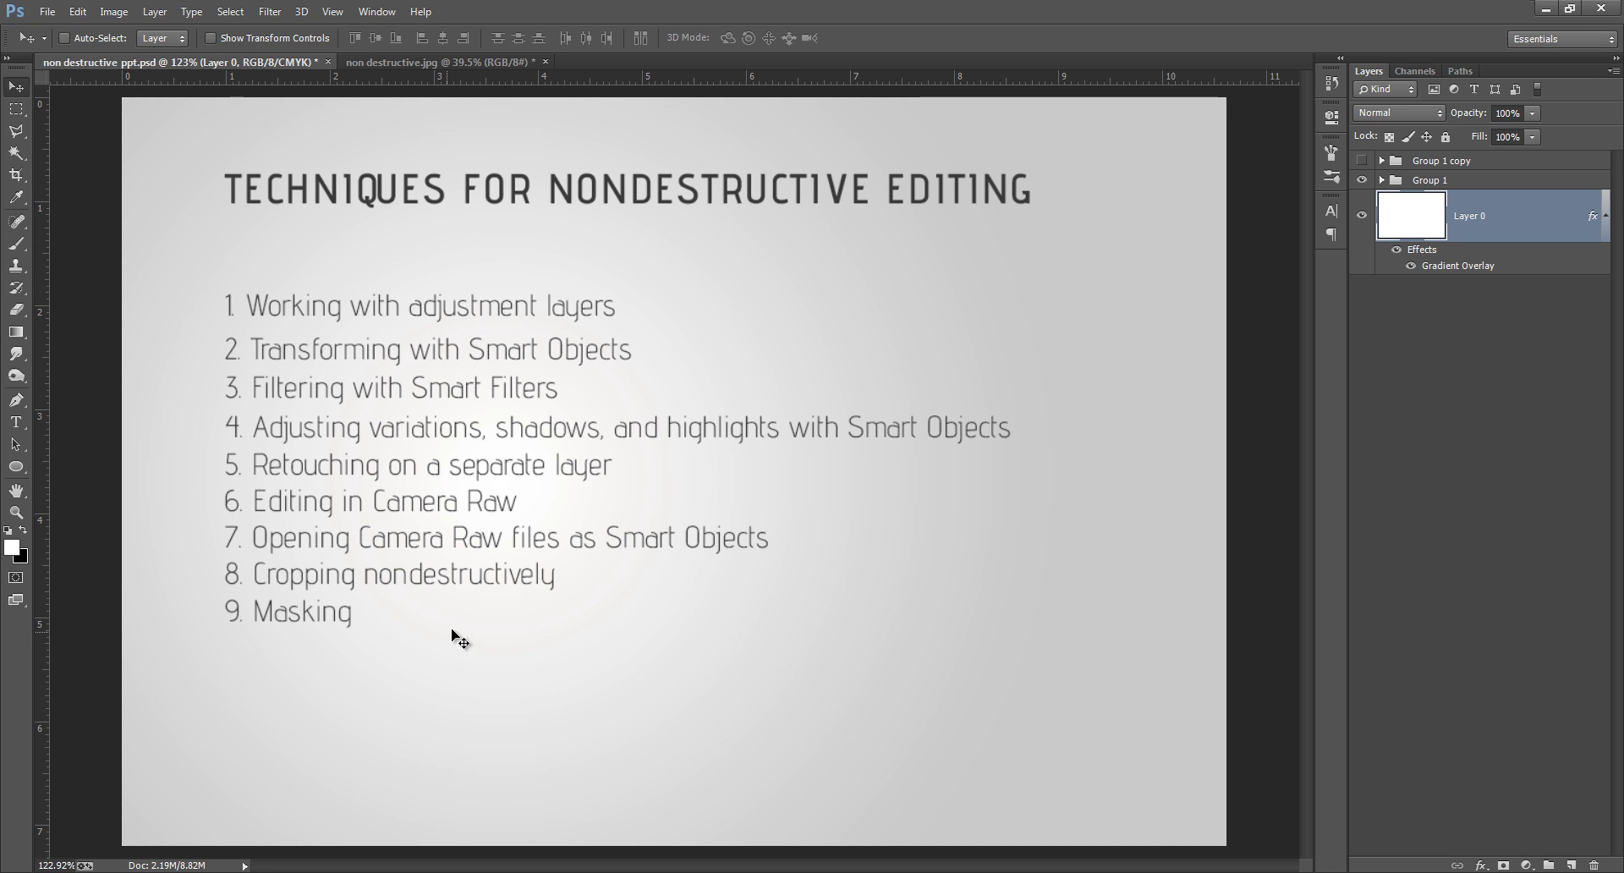